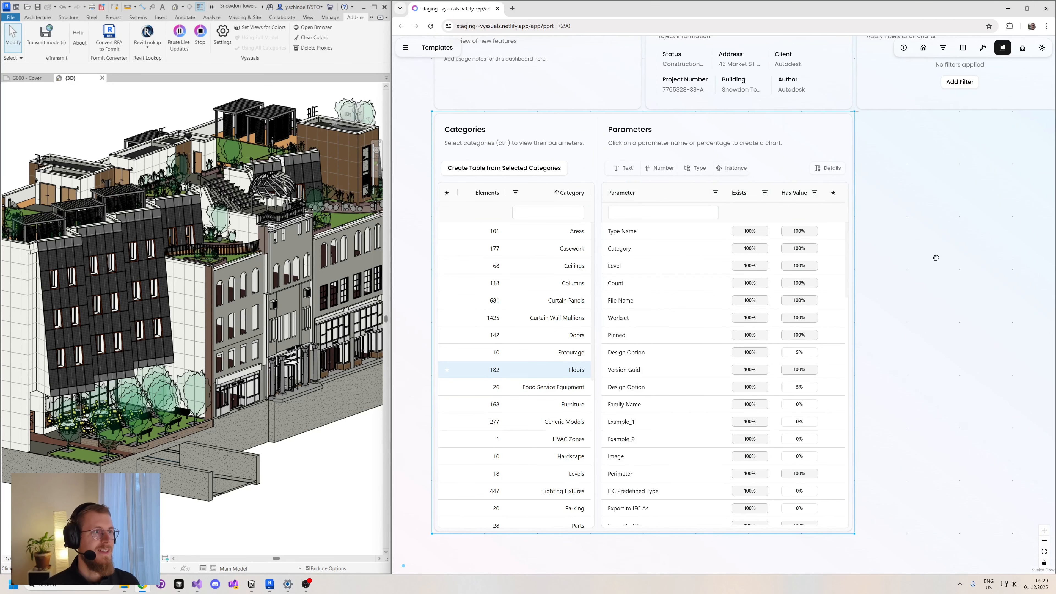
# - Show the detail columns in the Parameters table of the model dashboard
pyautogui.moveTo(937, 257)
pyautogui.mouseDown()
pyautogui.moveTo(931, 281)
pyautogui.moveTo(932, 259)
pyautogui.mouseUp()
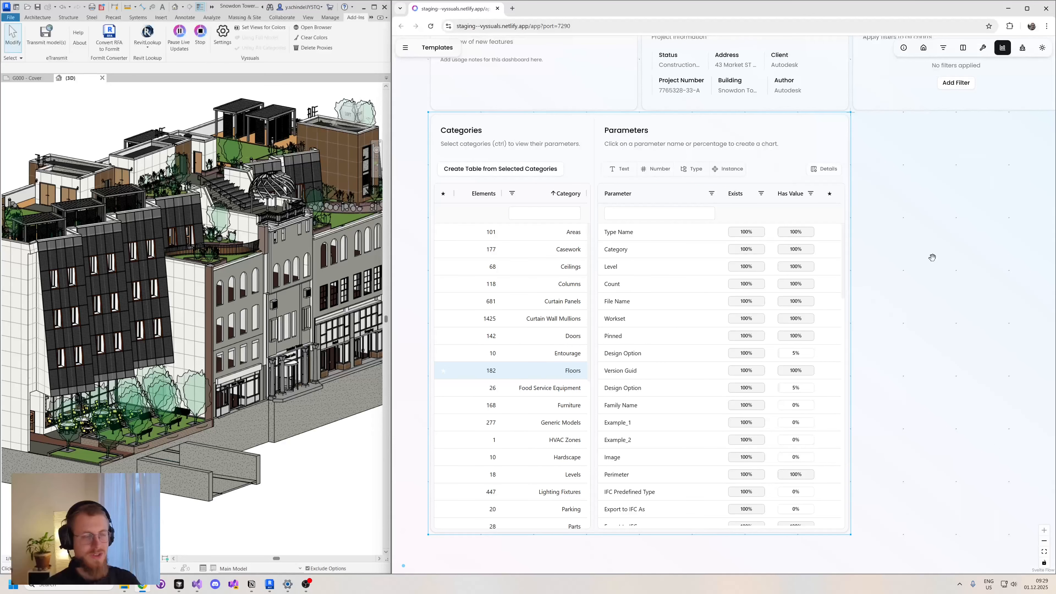
pyautogui.moveTo(882, 161); pyautogui.dragTo(883, 158)
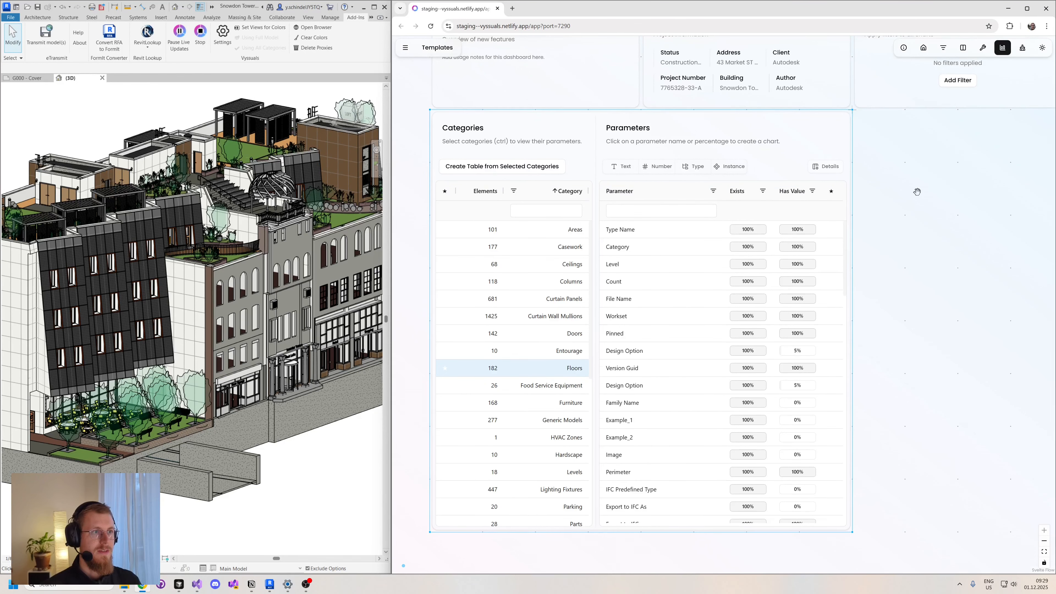
pyautogui.moveTo(917, 192); pyautogui.dragTo(934, 225)
pyautogui.moveTo(692, 162)
pyautogui.mouseDown()
pyautogui.moveTo(716, 168)
pyautogui.moveTo(691, 164)
pyautogui.mouseUp()
pyautogui.moveTo(973, 306); pyautogui.dragTo(903, 260)
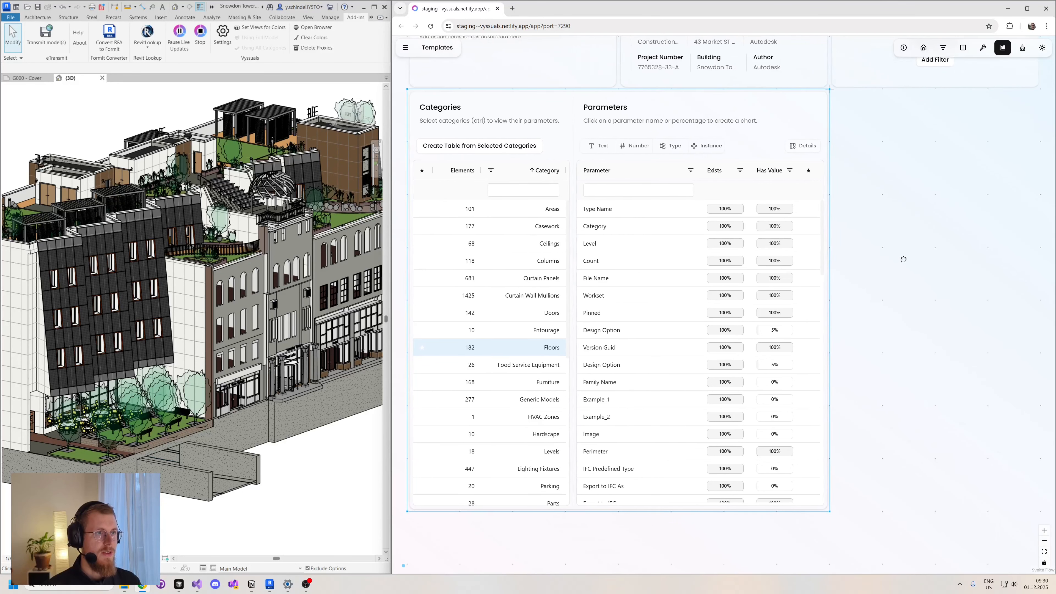
pyautogui.click(809, 147)
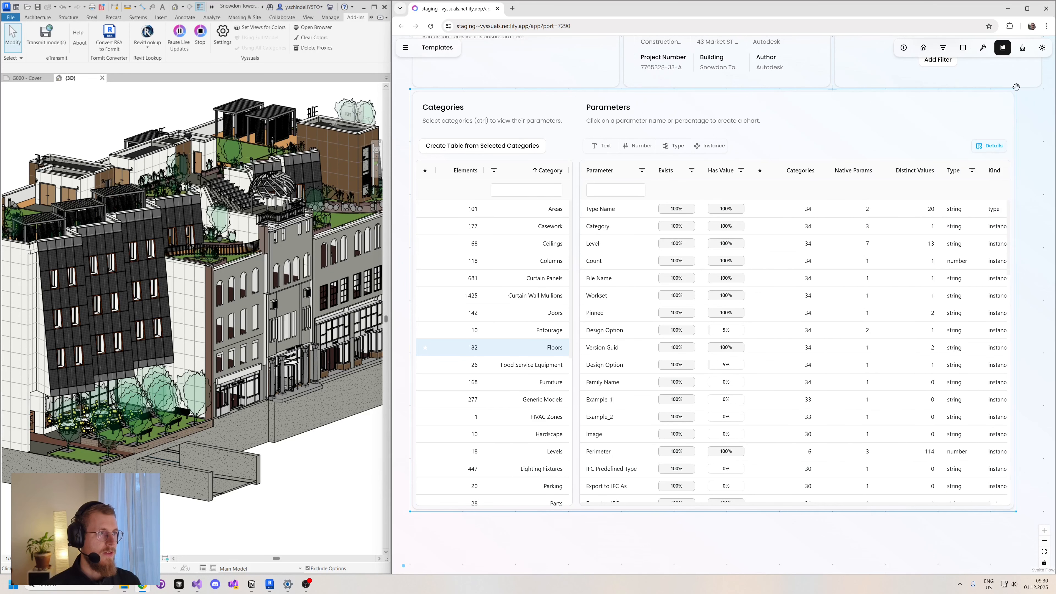
pyautogui.moveTo(789, 532); pyautogui.dragTo(784, 532)
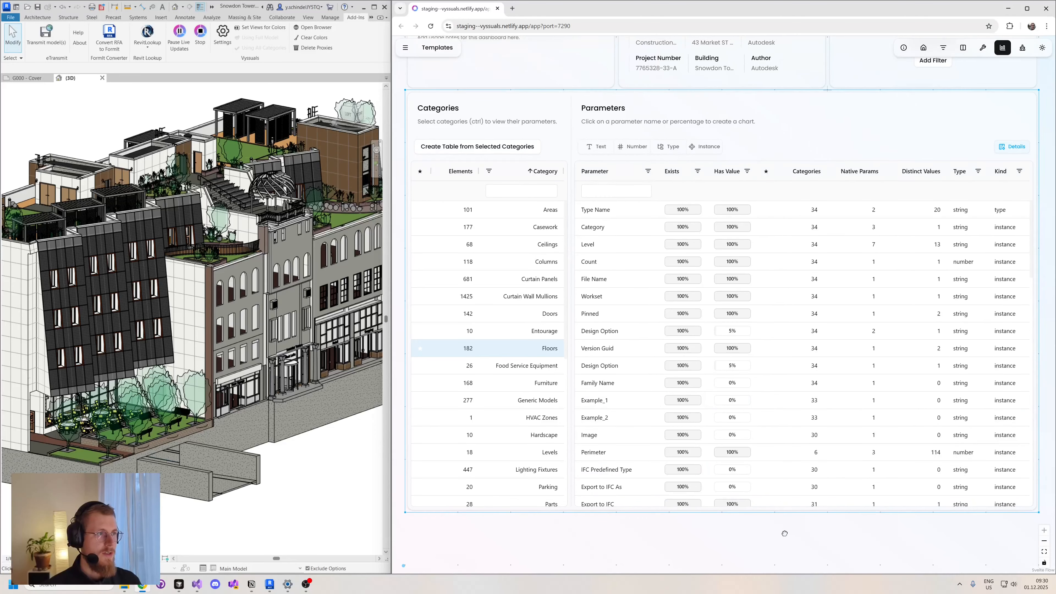
pyautogui.moveTo(858, 541); pyautogui.dragTo(838, 547)
# - Compare the parameter list with and without the Floors category selected, leaving Floors deselected
pyautogui.click(512, 357)
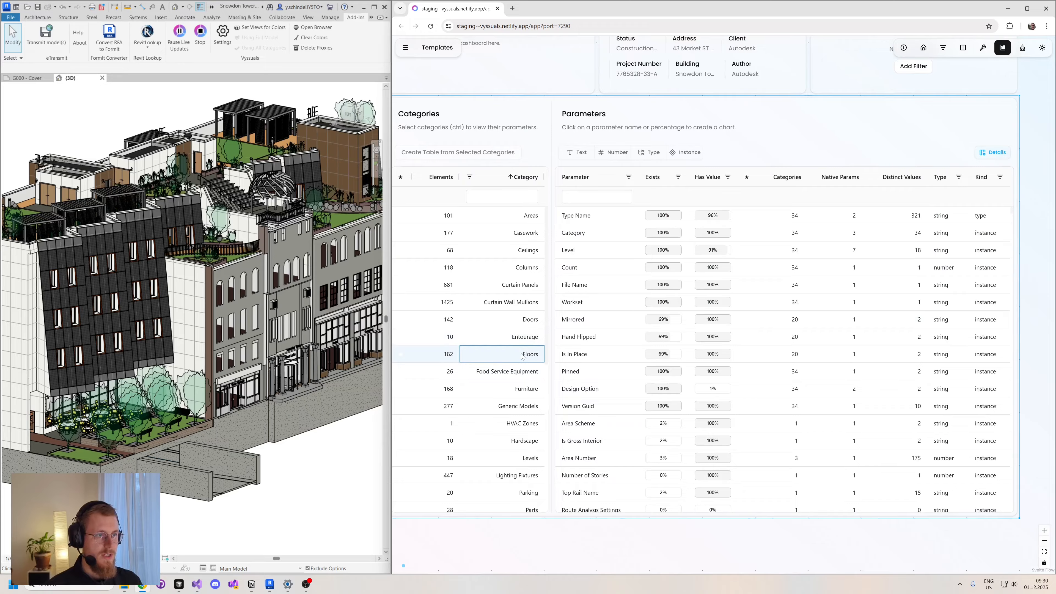
pyautogui.click(522, 356)
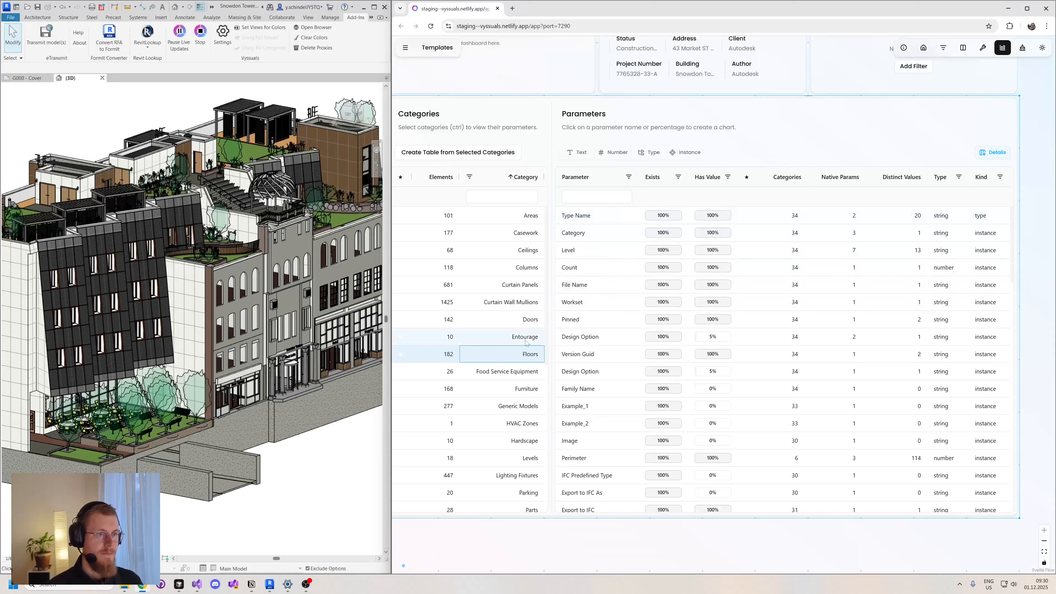
pyautogui.keyDown('ctrl'); pyautogui.click(517, 357); pyautogui.keyUp('ctrl')
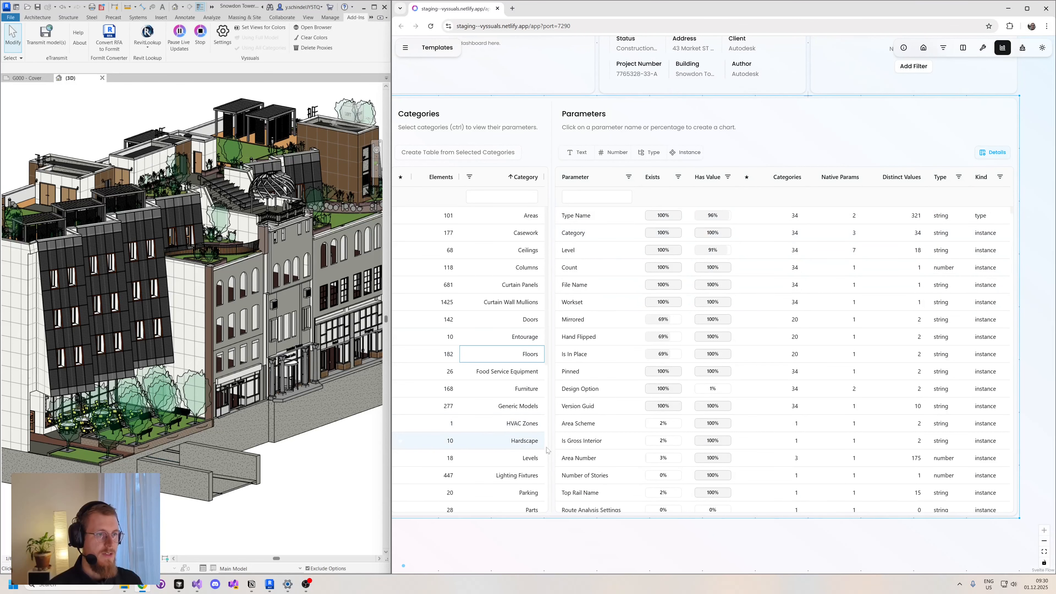
pyautogui.click(795, 540)
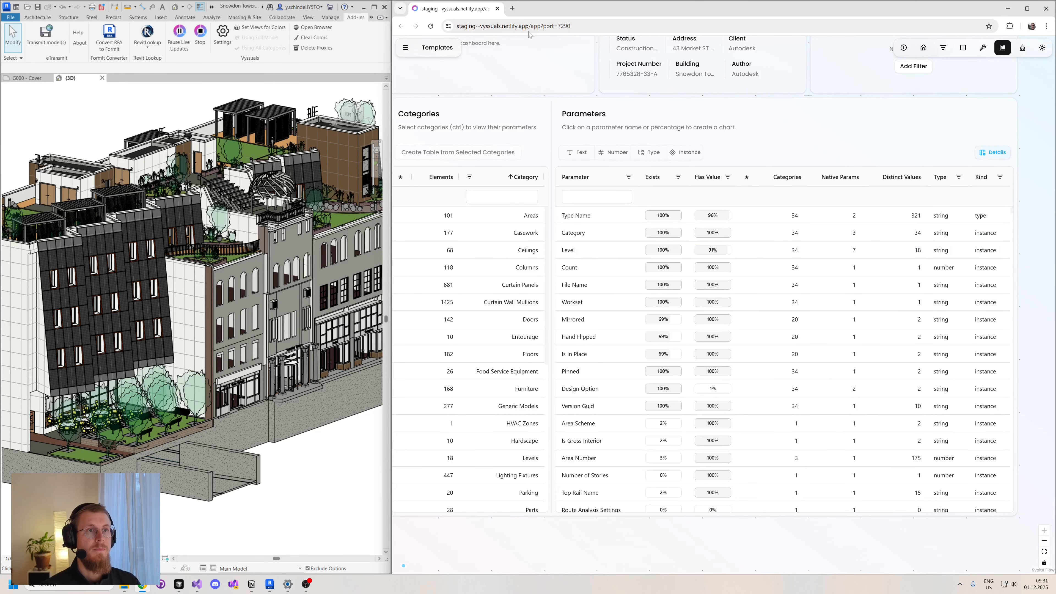
# - Open the Revit API documentation page for the BuiltInParameter enumeration in a new browser tab and view its members
pyautogui.click(512, 9)
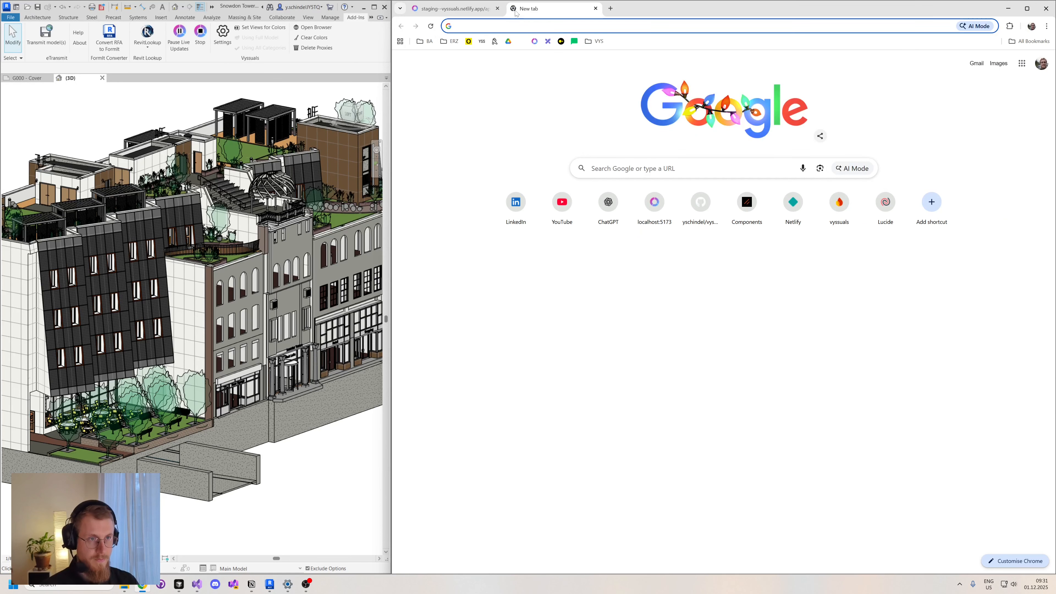
pyautogui.write('bui')
pyautogui.press('Return')
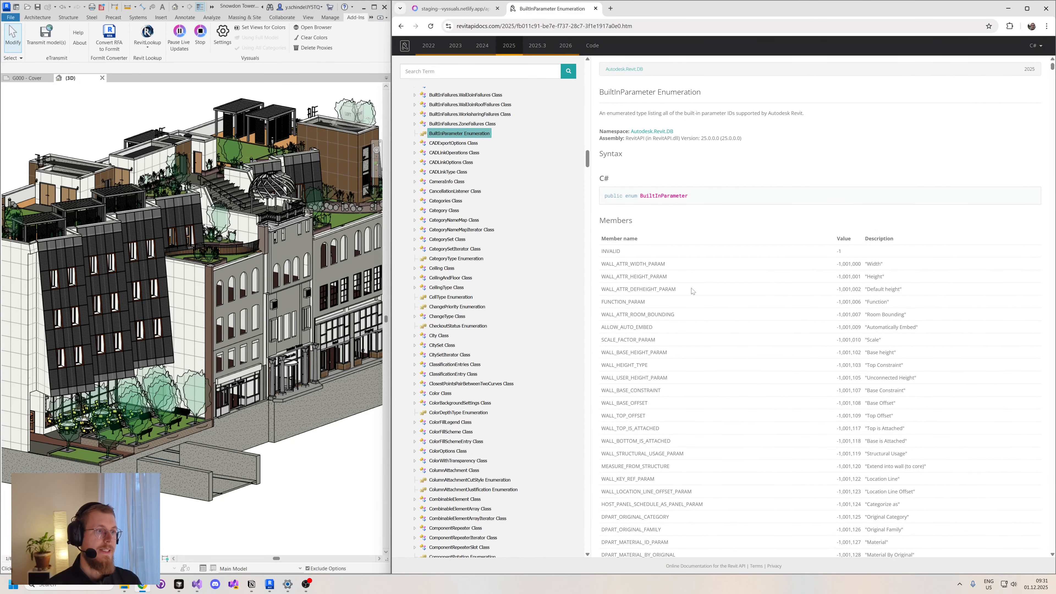
pyautogui.scroll(-3, 693, 290)
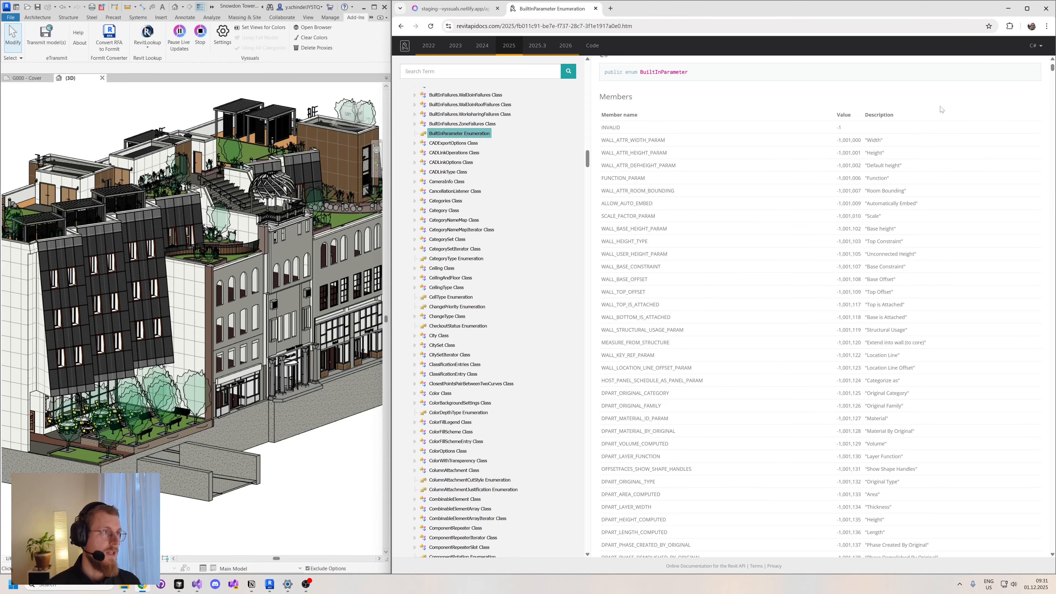
# - Search the page for "level" in quotation marks and go through the first four matching built-in parameters
pyautogui.hotkey('ctrl', 'f')
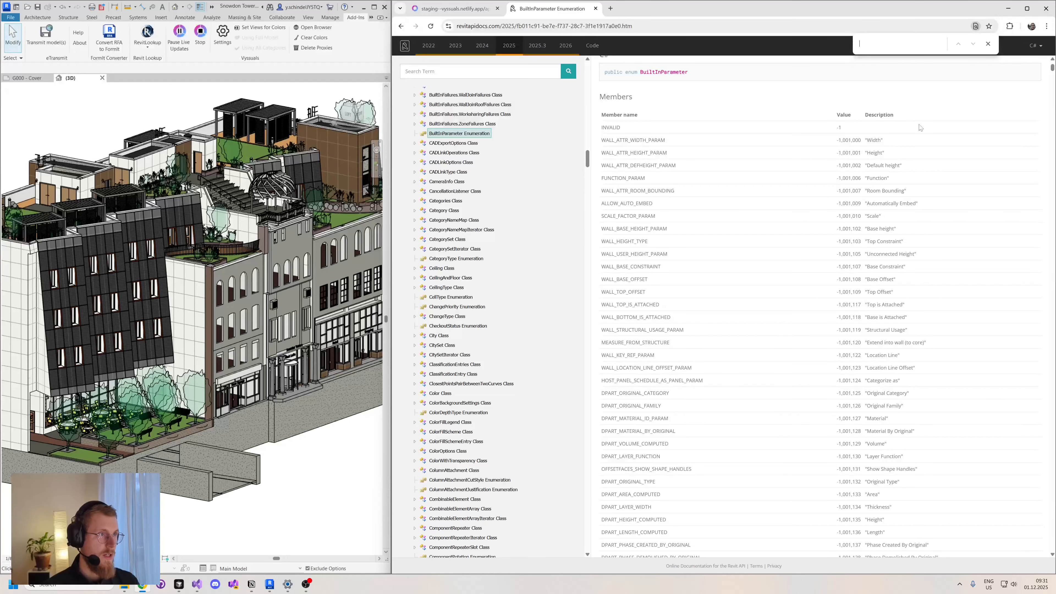
pyautogui.write('le')
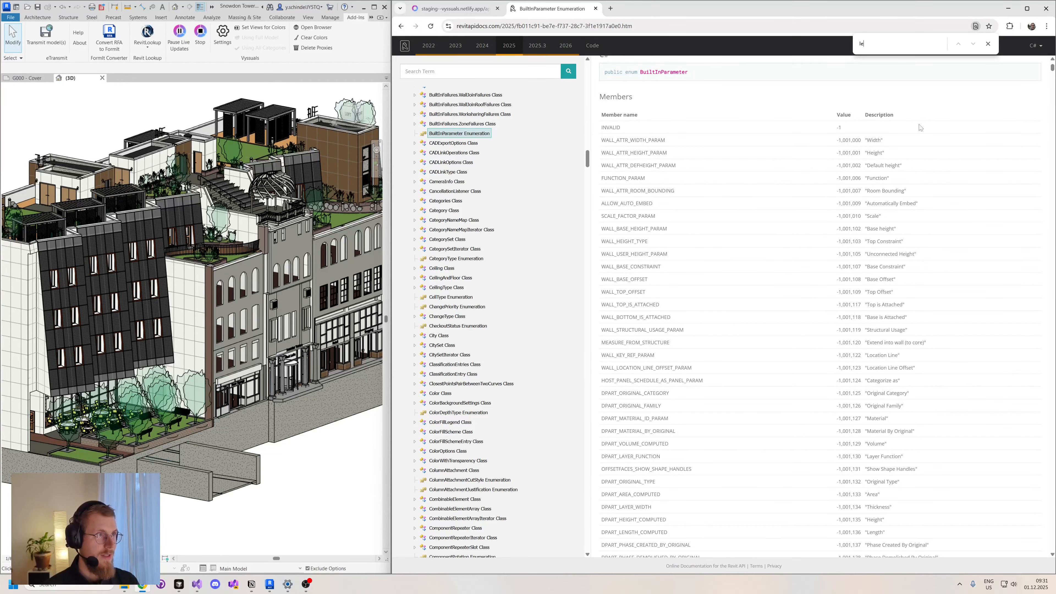
pyautogui.write('vel')
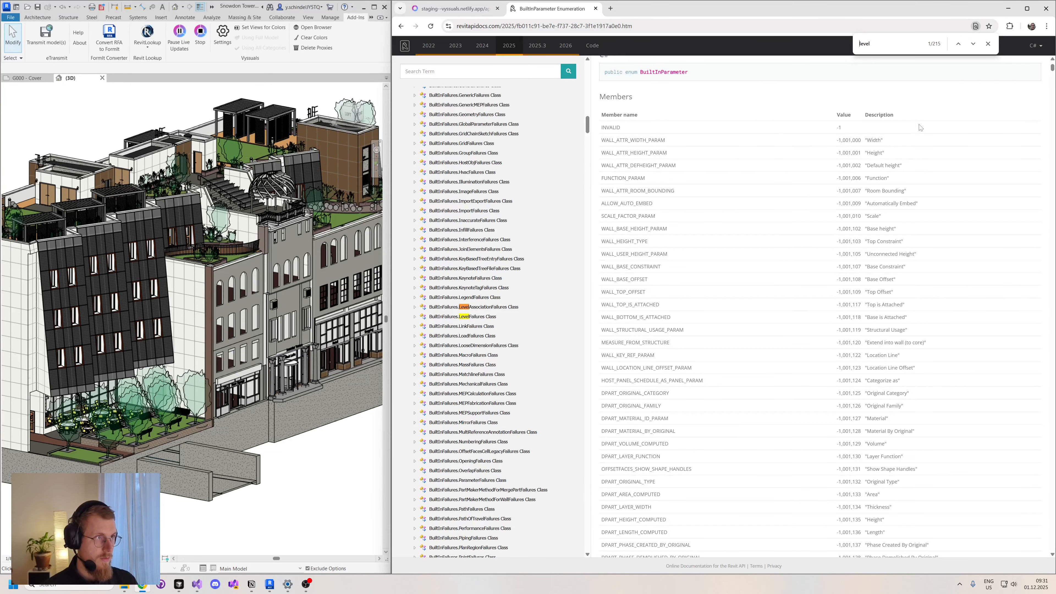
pyautogui.press('Home')
pyautogui.write('"')
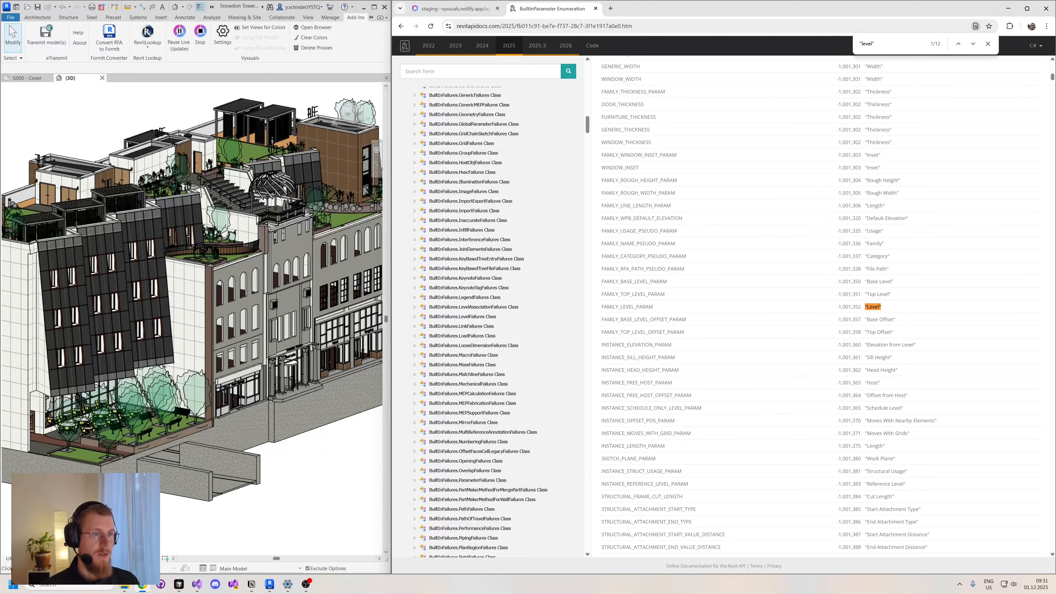
pyautogui.click(974, 44)
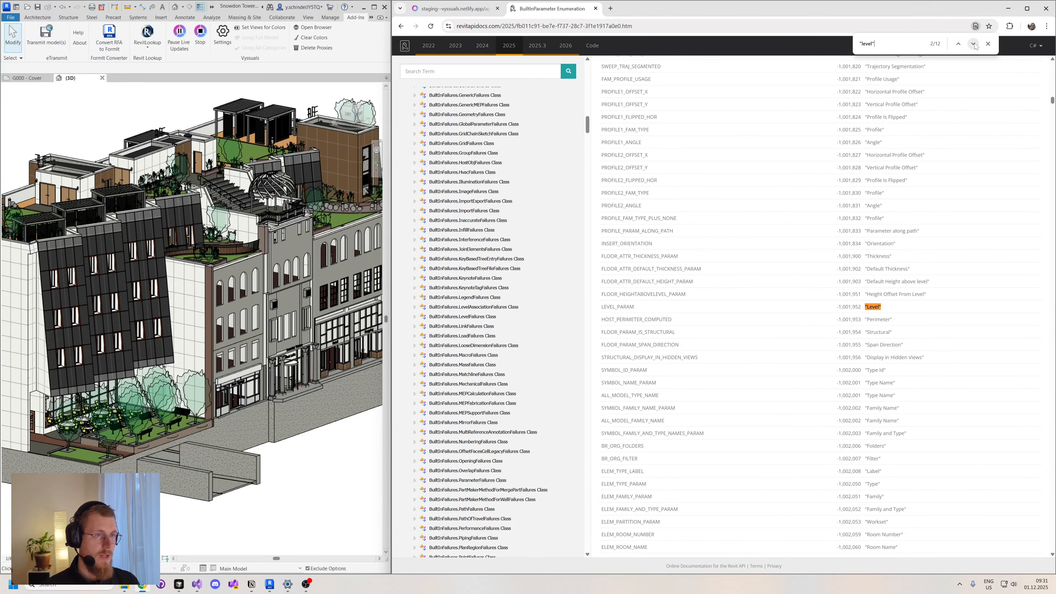
pyautogui.click(974, 44)
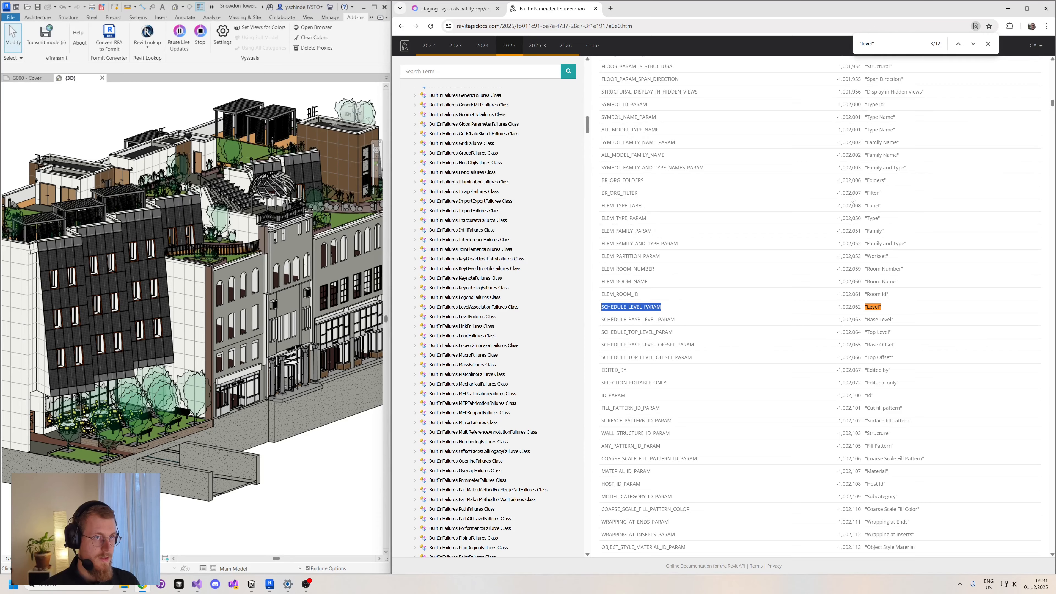
pyautogui.click(974, 44)
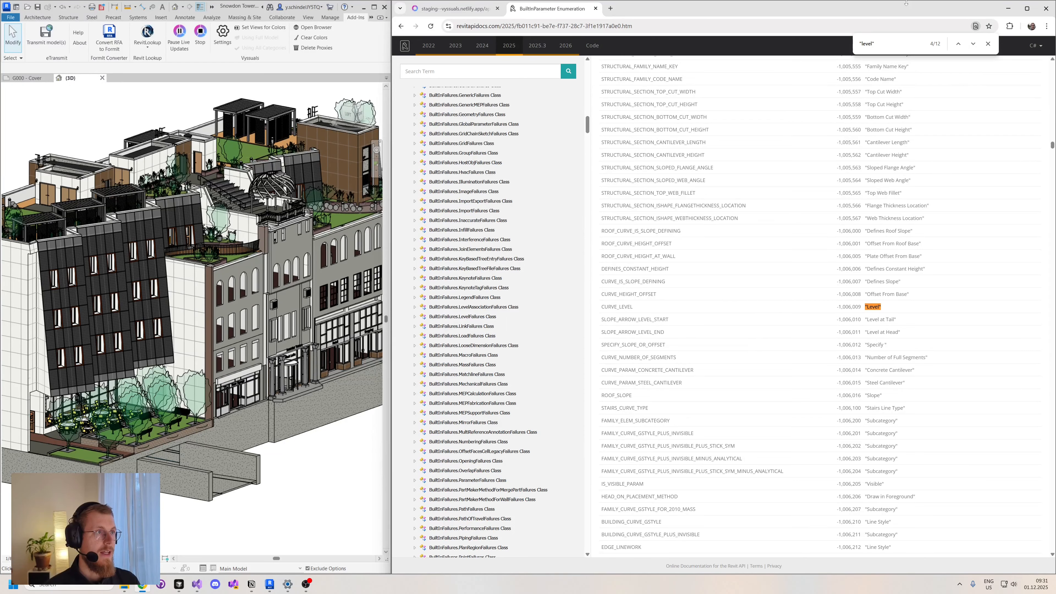
# - Search the page for "structural" in quotation marks, go through the first four matches, and close the documentation tab
pyautogui.click(873, 44)
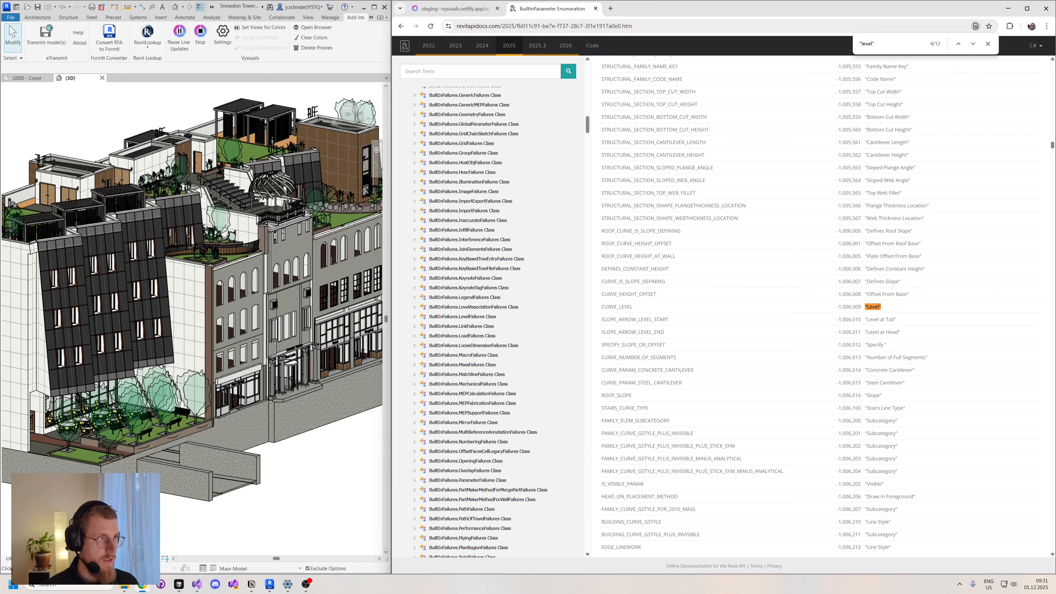
pyautogui.hotkey('ctrl', 'BackSpace')
pyautogui.write('struct')
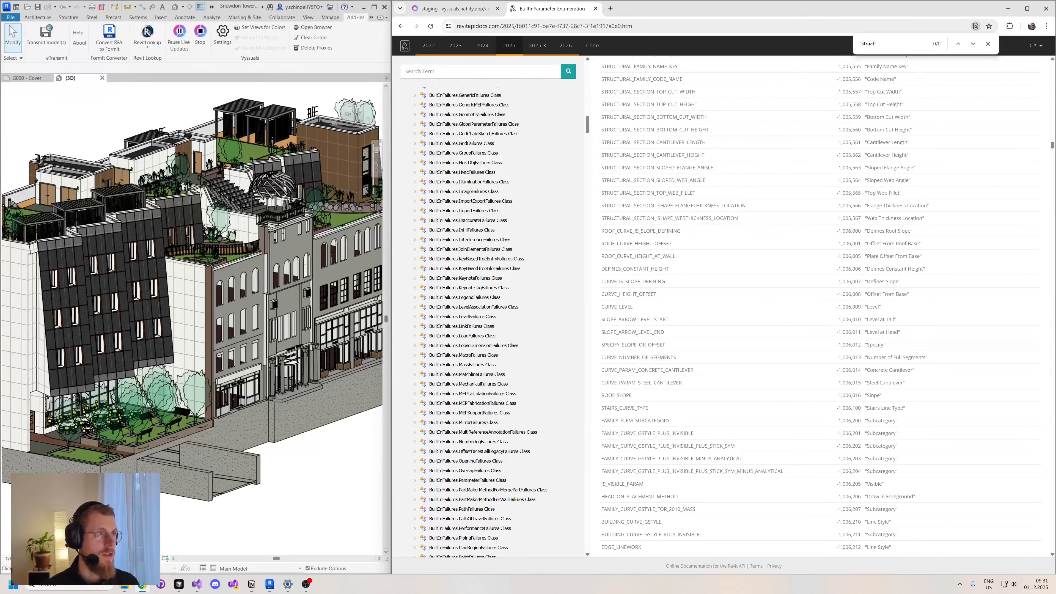
pyautogui.write('ural')
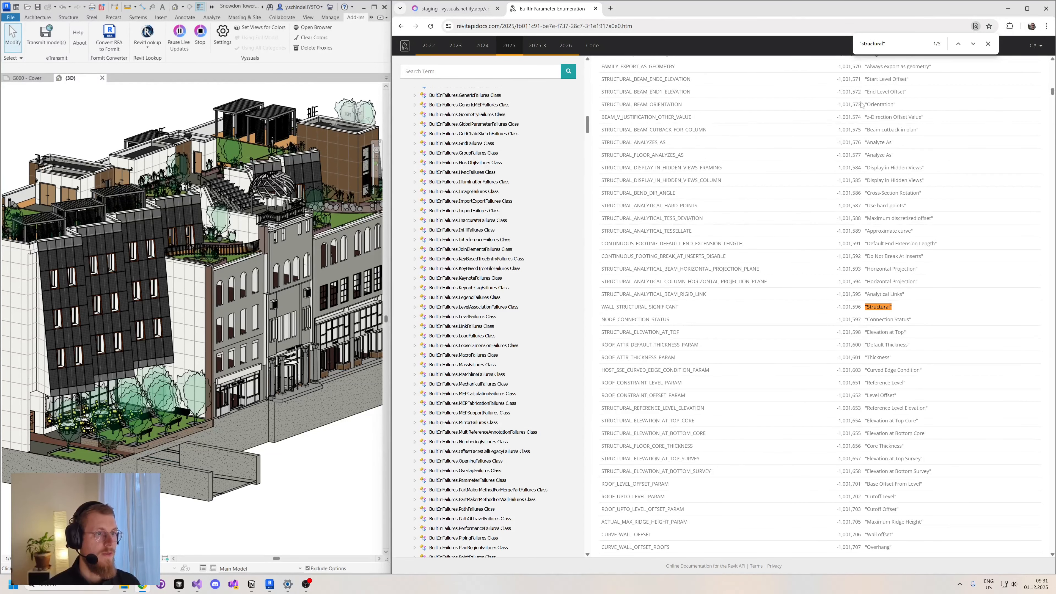
pyautogui.click(974, 44)
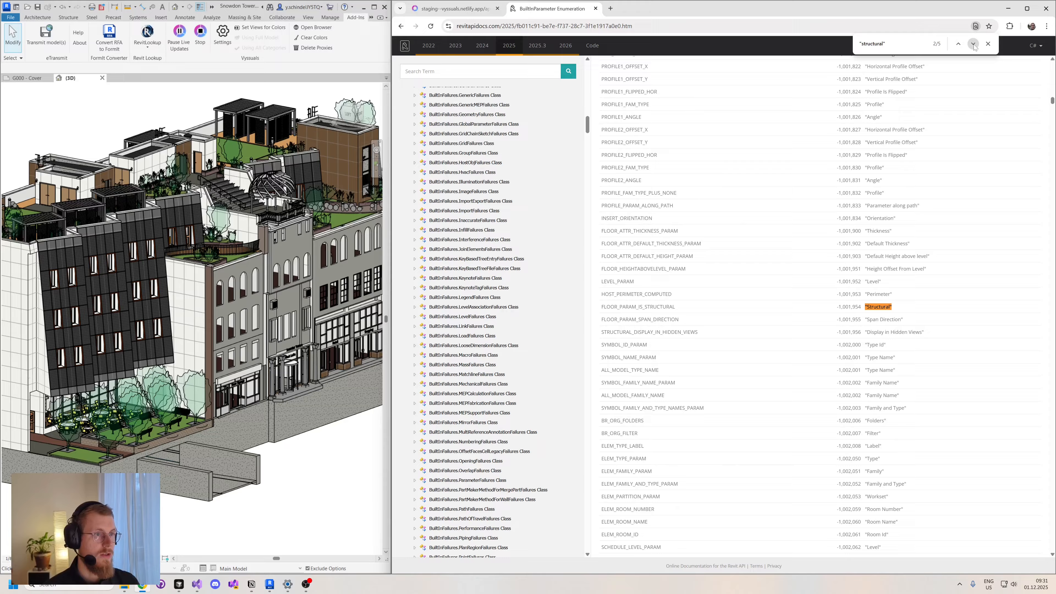
pyautogui.click(973, 44)
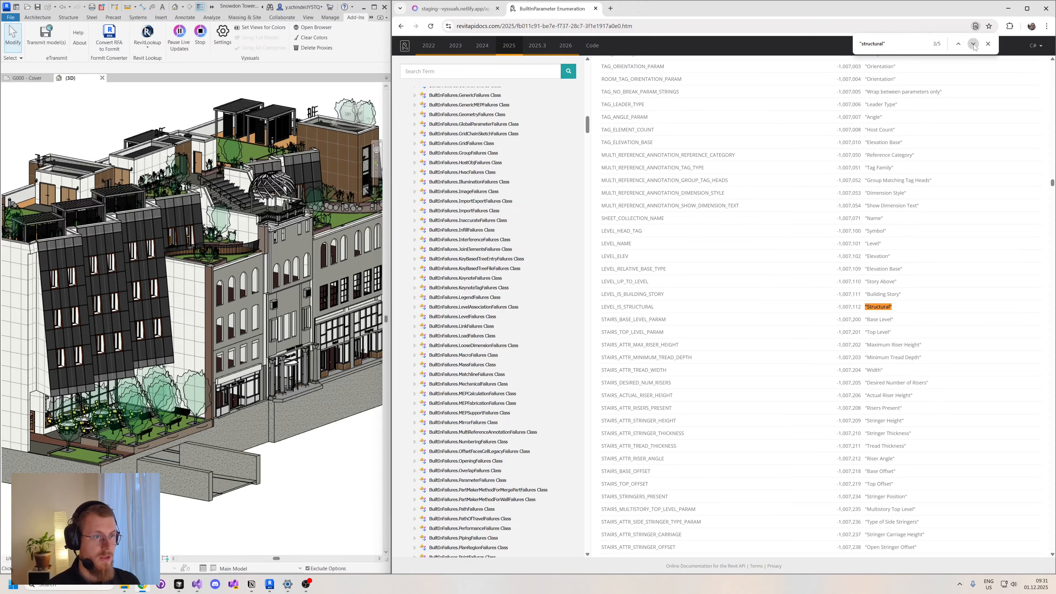
pyautogui.click(973, 44)
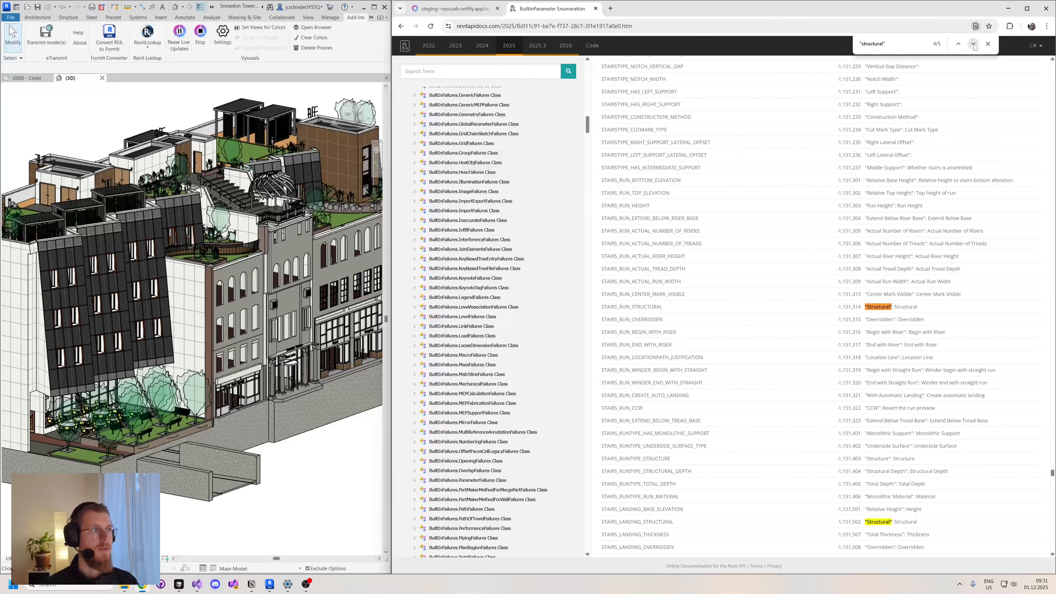
pyautogui.click(595, 8)
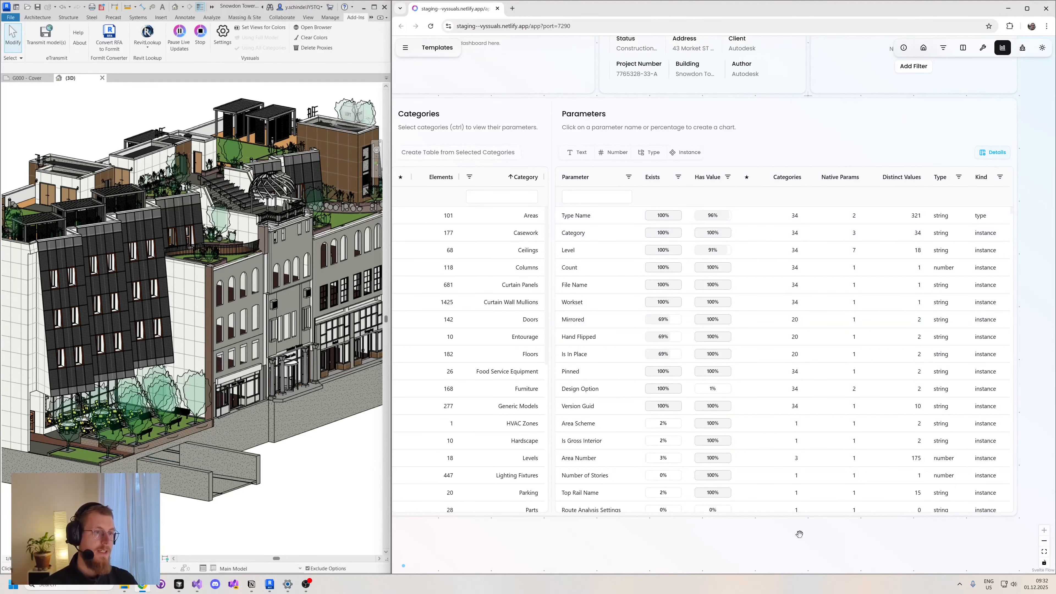
# - Compare the Level parameter's distinct values with the Columns category selected and with it deselected
pyautogui.moveTo(797, 533); pyautogui.dragTo(725, 540)
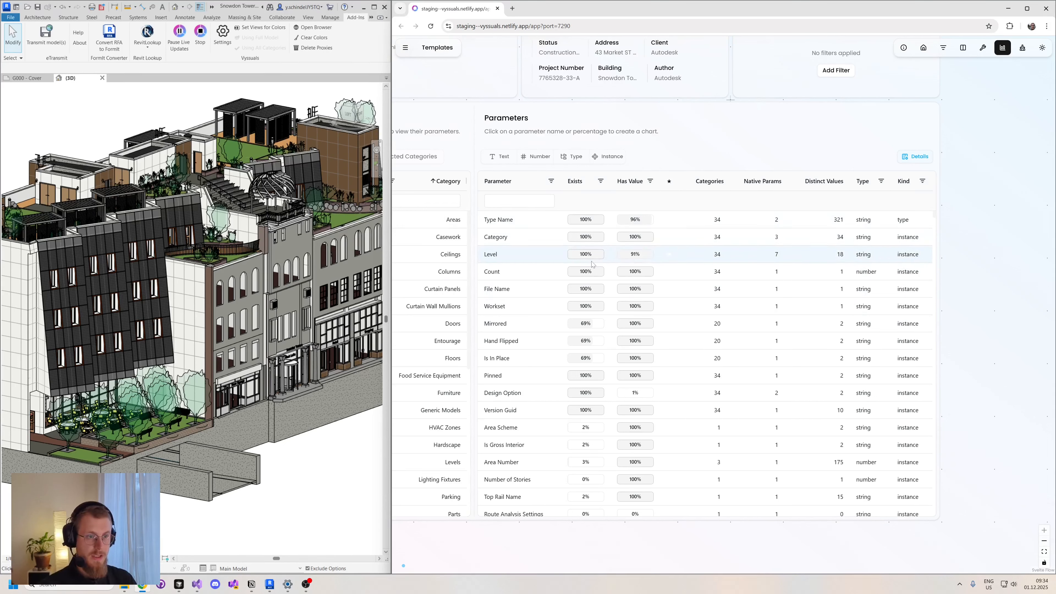
pyautogui.click(585, 255)
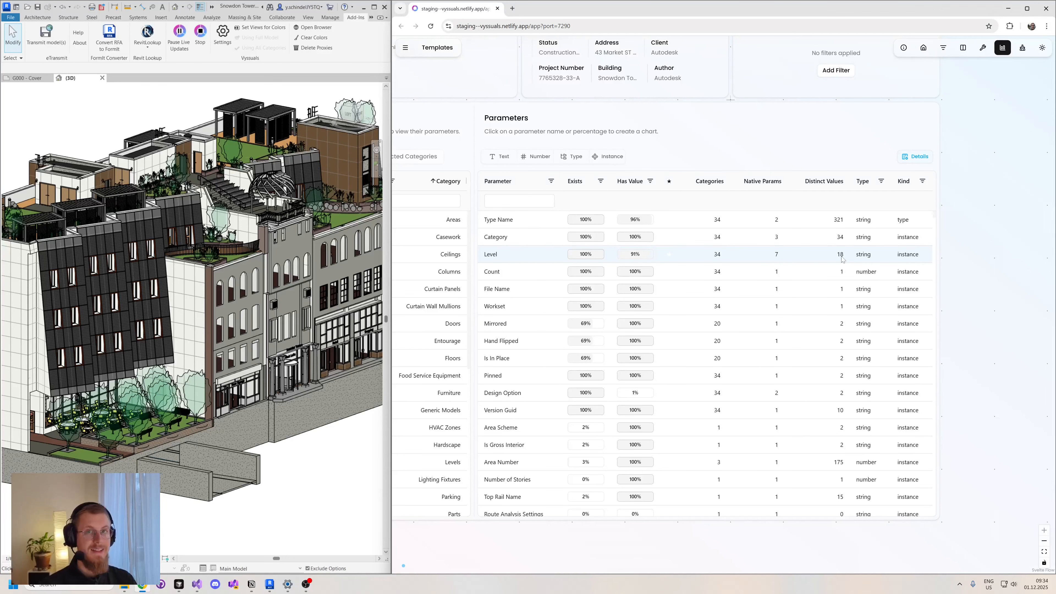
pyautogui.moveTo(467, 556); pyautogui.dragTo(525, 557)
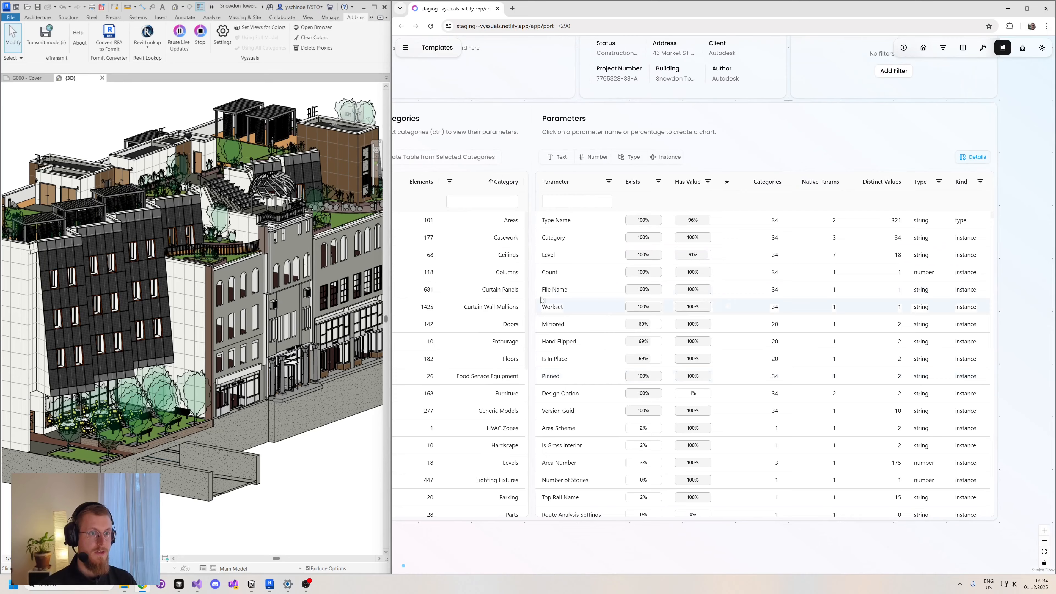
pyautogui.click(505, 281)
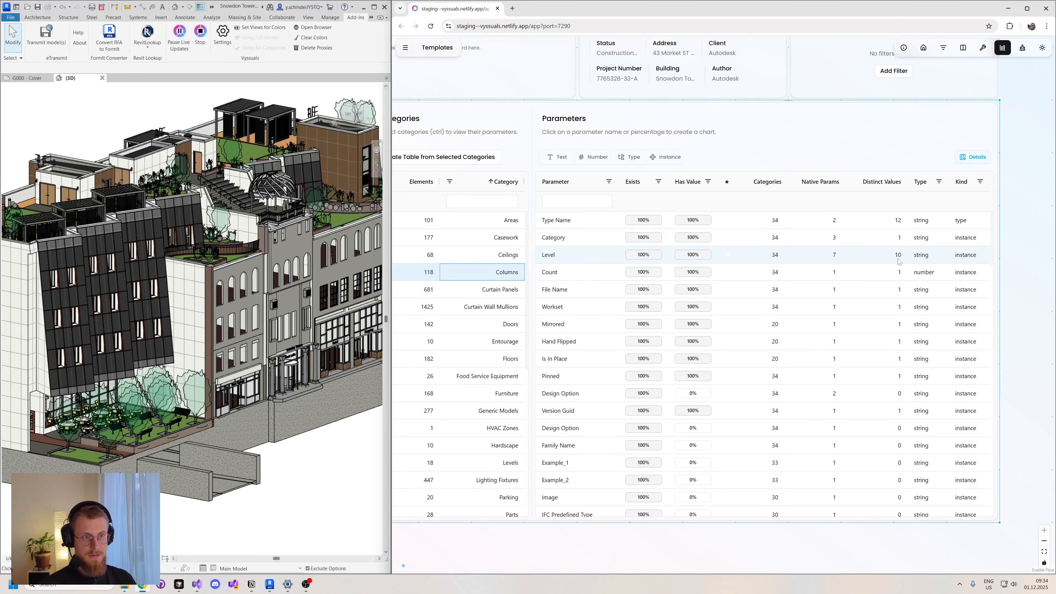
pyautogui.click(512, 274)
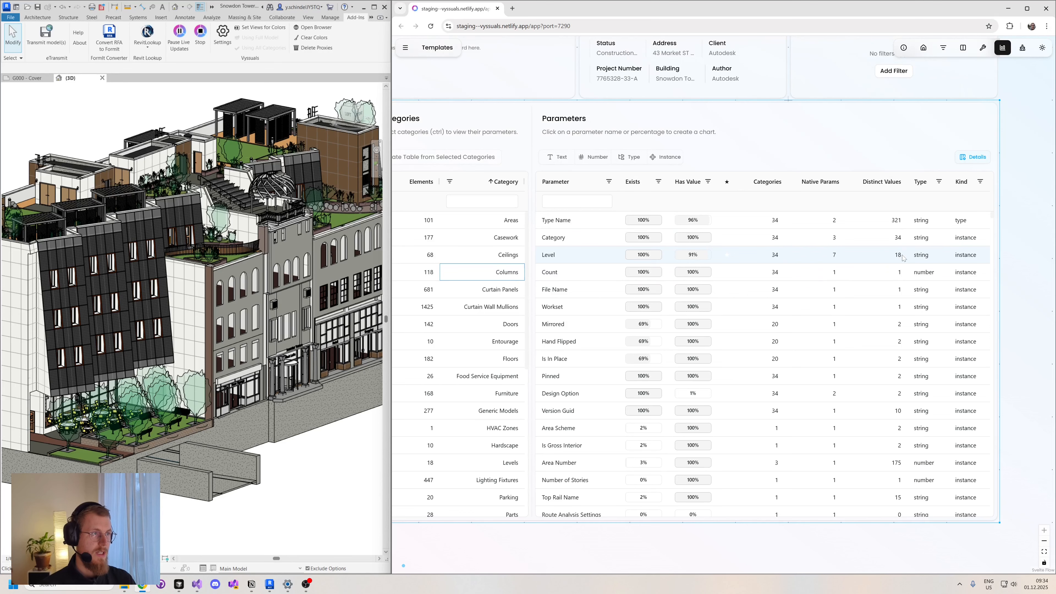
# - Open the details of the Level parameter's native parameters and look through the categories that use it
pyautogui.hscroll(2, 900, 258)
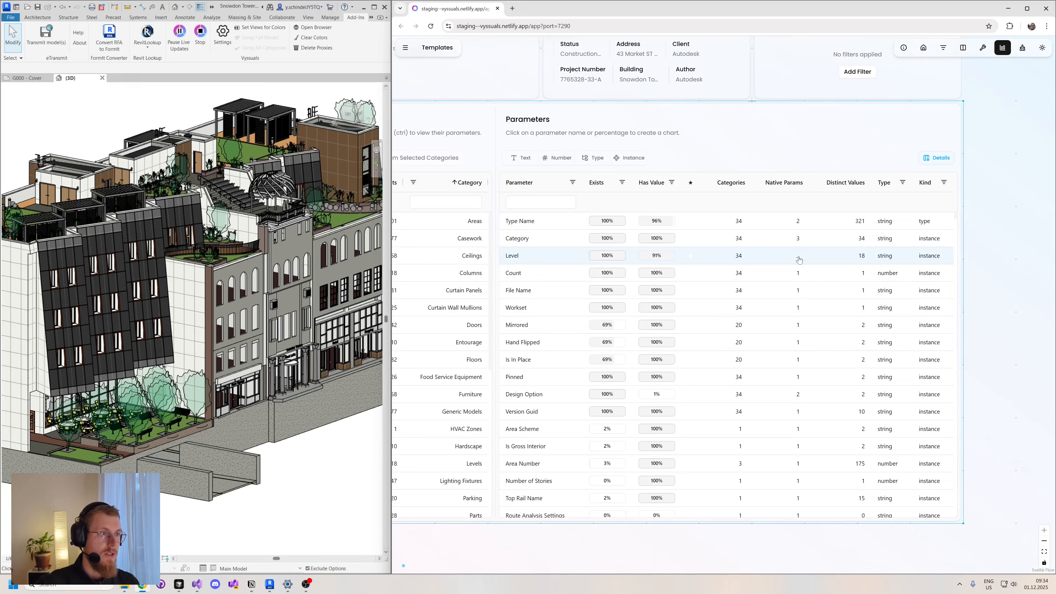
pyautogui.click(798, 260)
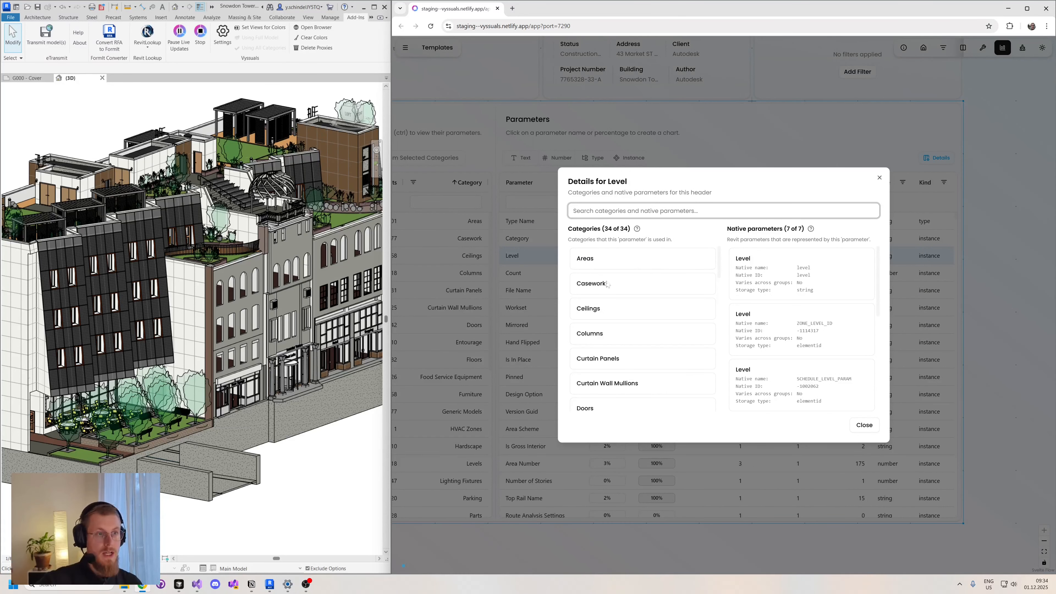
pyautogui.scroll(-8, 607, 284)
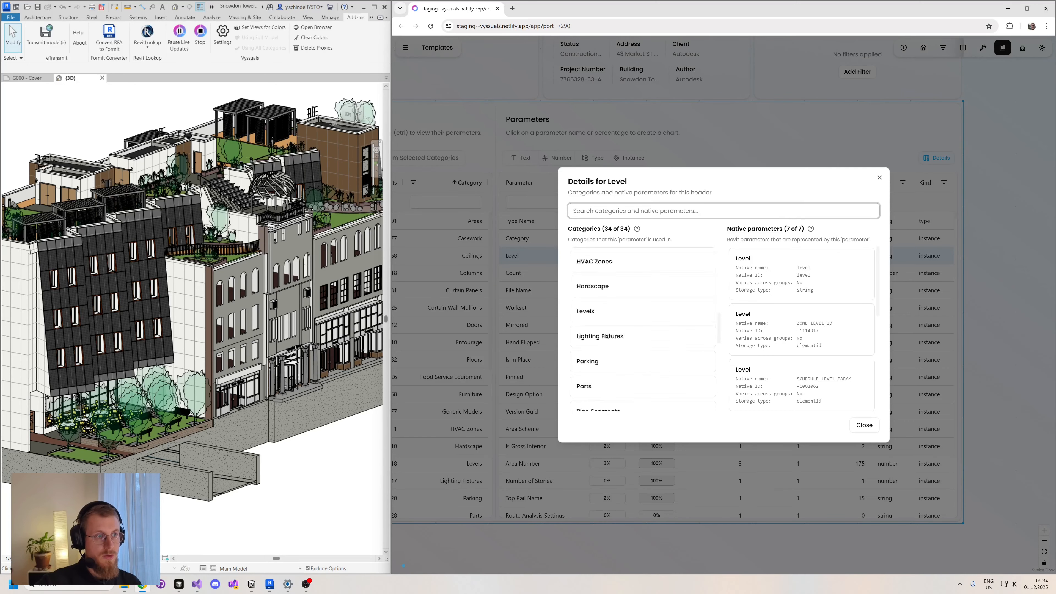
pyautogui.scroll(8, 685, 279)
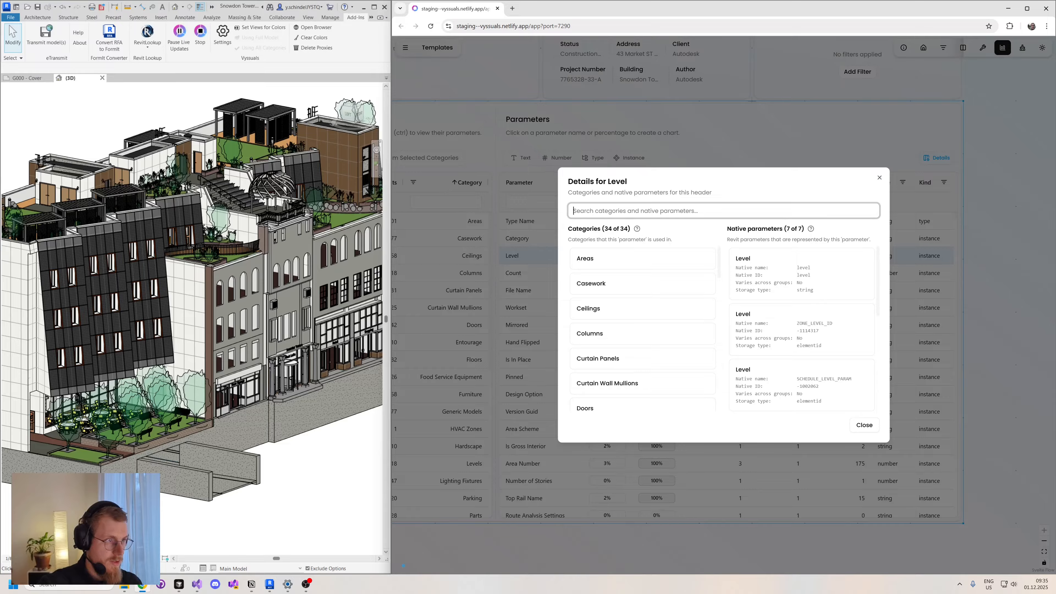
# - Look through the Level parameter's native parameters and examine their "Varies across groups" setting
pyautogui.scroll(-2, 835, 381)
pyautogui.scroll(-2, 821, 357)
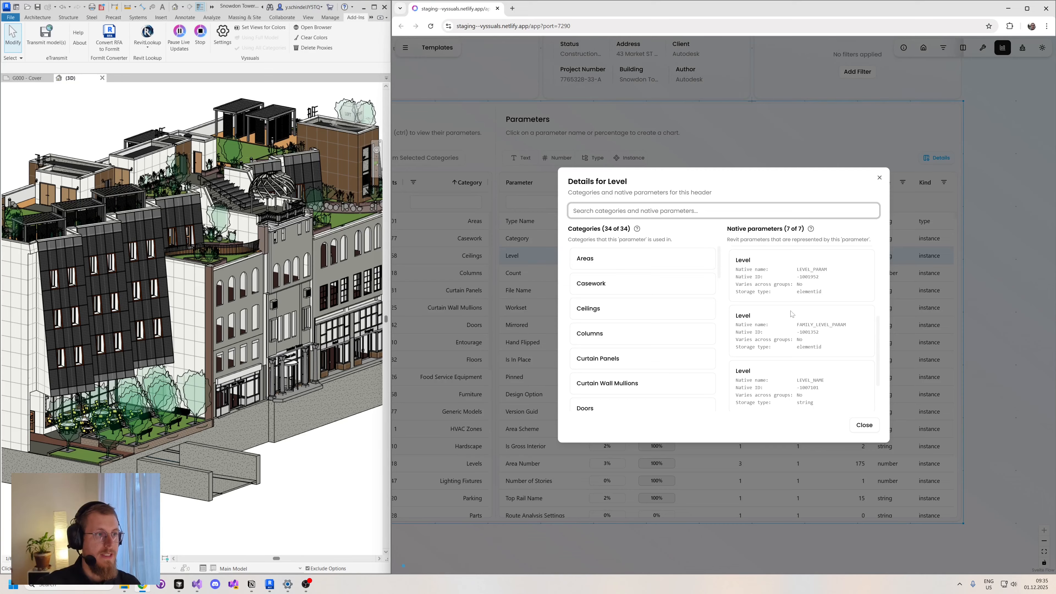
pyautogui.moveTo(736, 285); pyautogui.dragTo(806, 287)
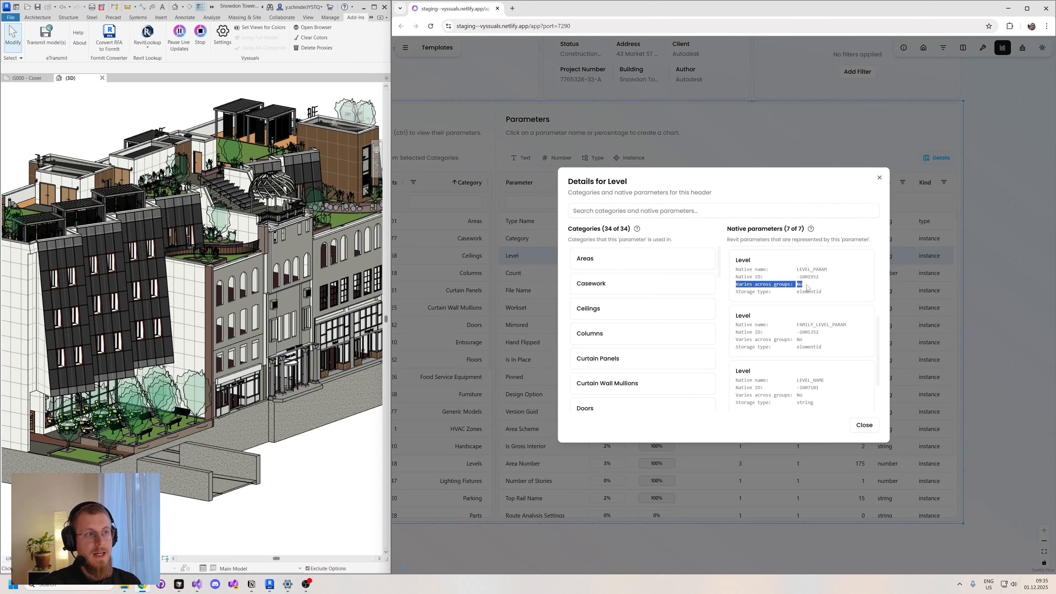
pyautogui.click(806, 287)
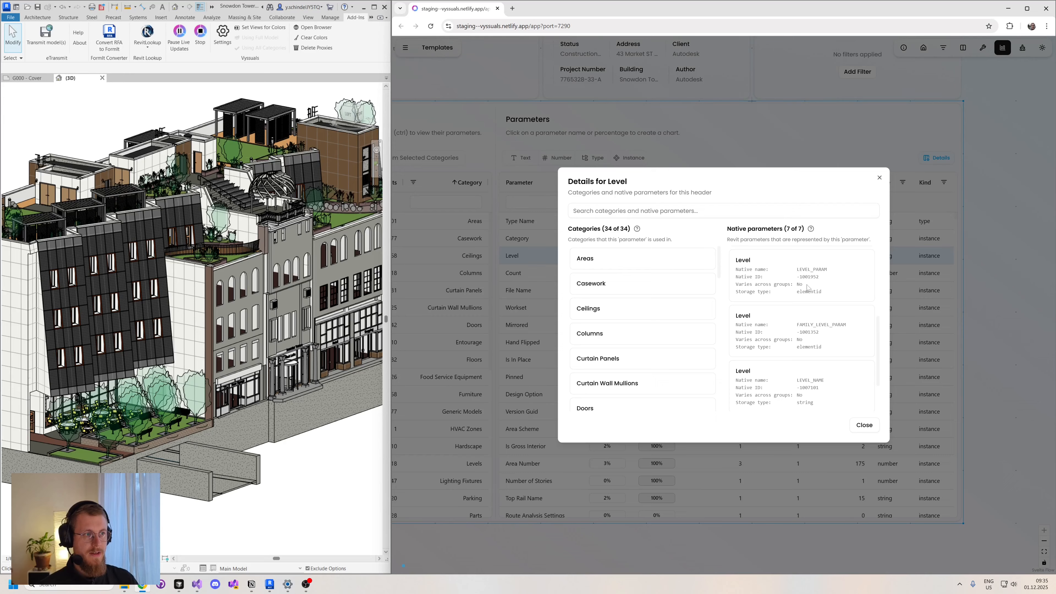
pyautogui.moveTo(805, 285)
pyautogui.mouseDown()
pyautogui.moveTo(774, 286)
pyautogui.moveTo(804, 288)
pyautogui.mouseUp()
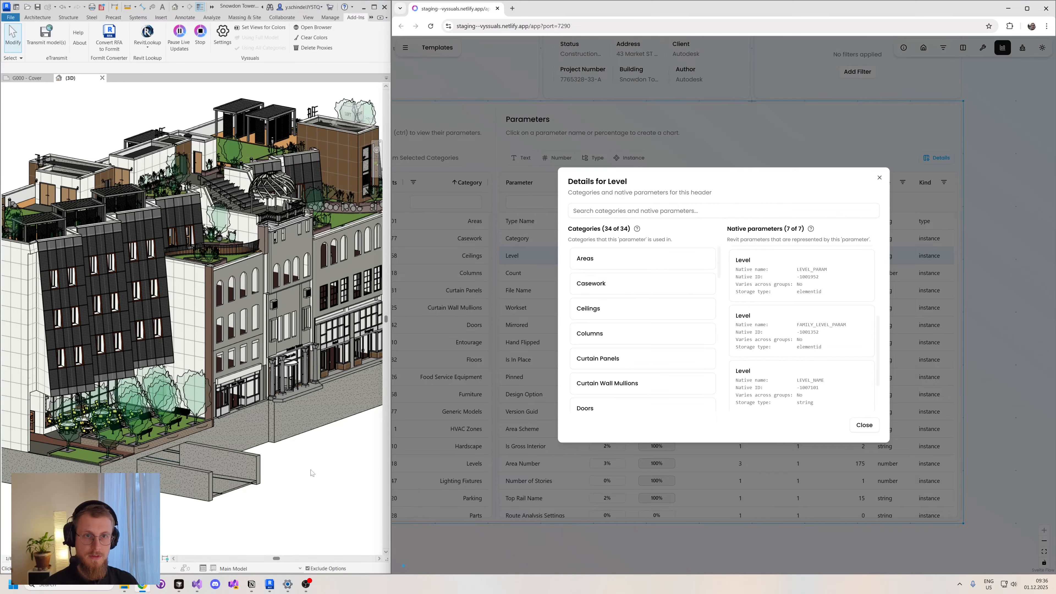
# - Switch to Revit and open the properties of the Example_1 project parameter for editing
pyautogui.click(135, 103)
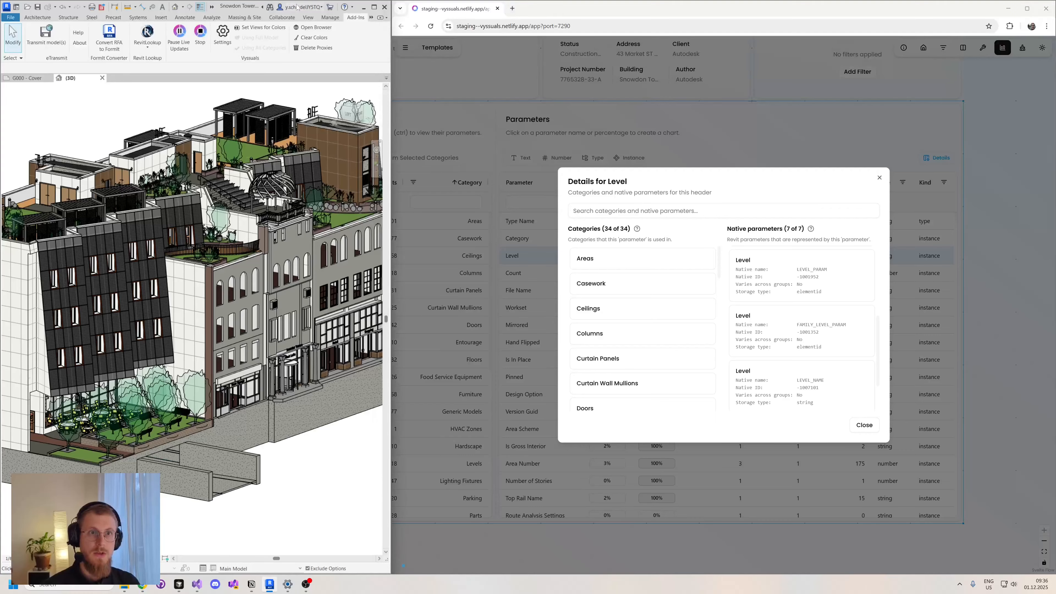
pyautogui.click(330, 17)
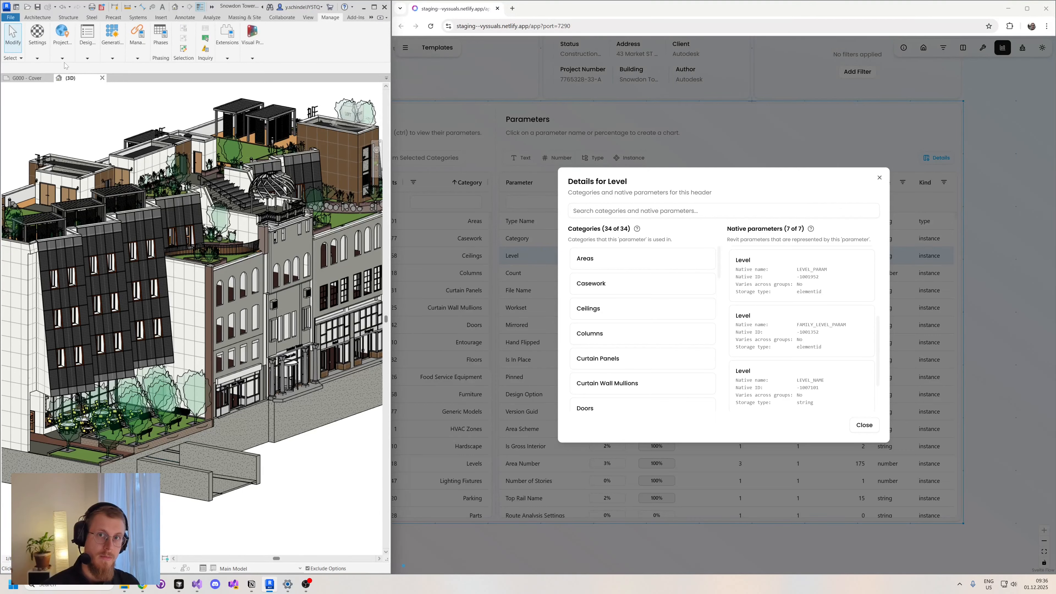
pyautogui.click(36, 52)
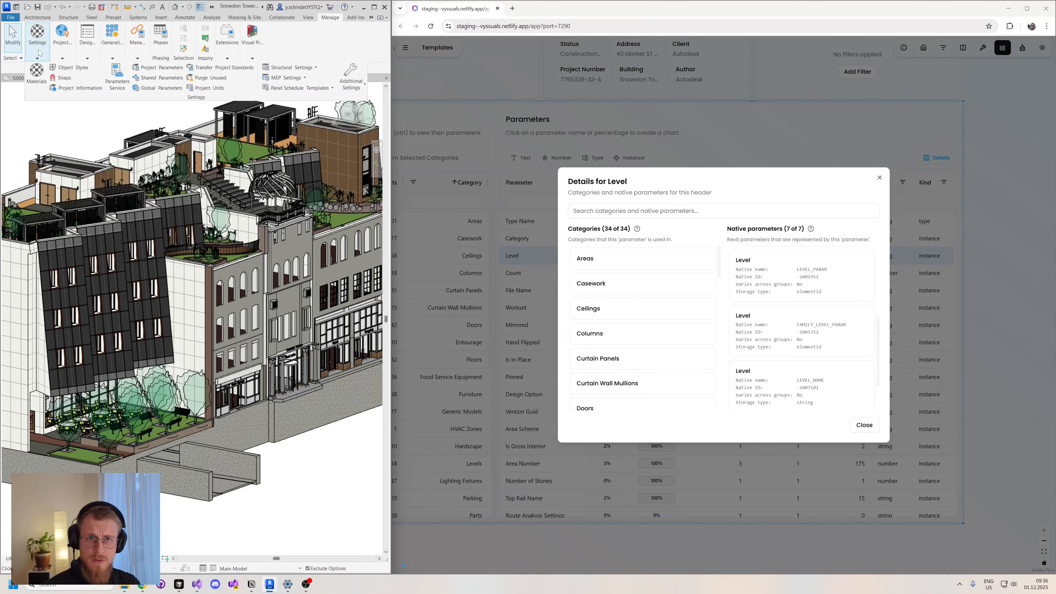
pyautogui.click(153, 68)
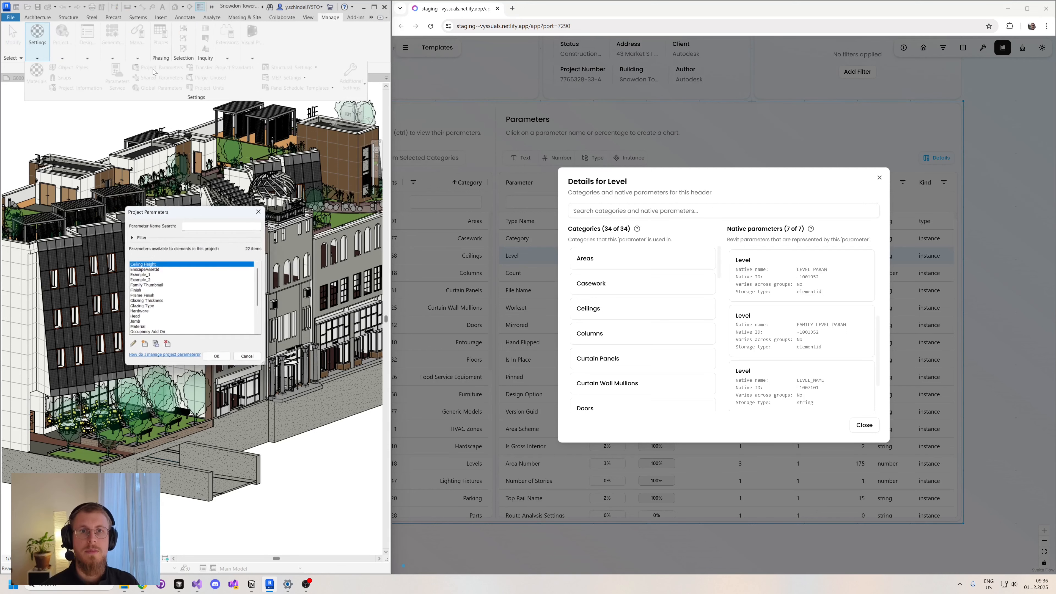
pyautogui.click(140, 275)
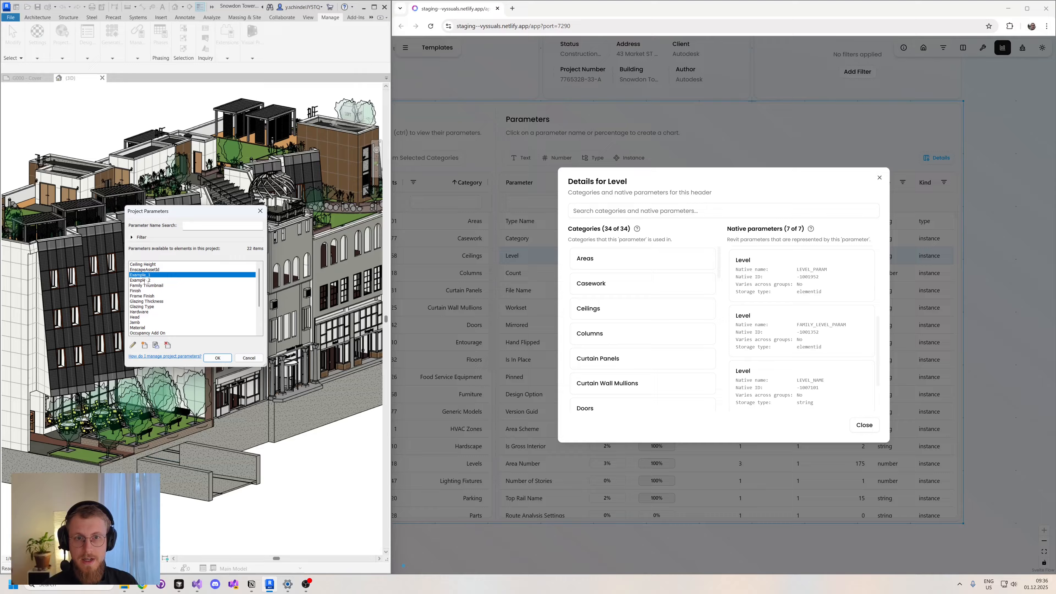
pyautogui.click(133, 345)
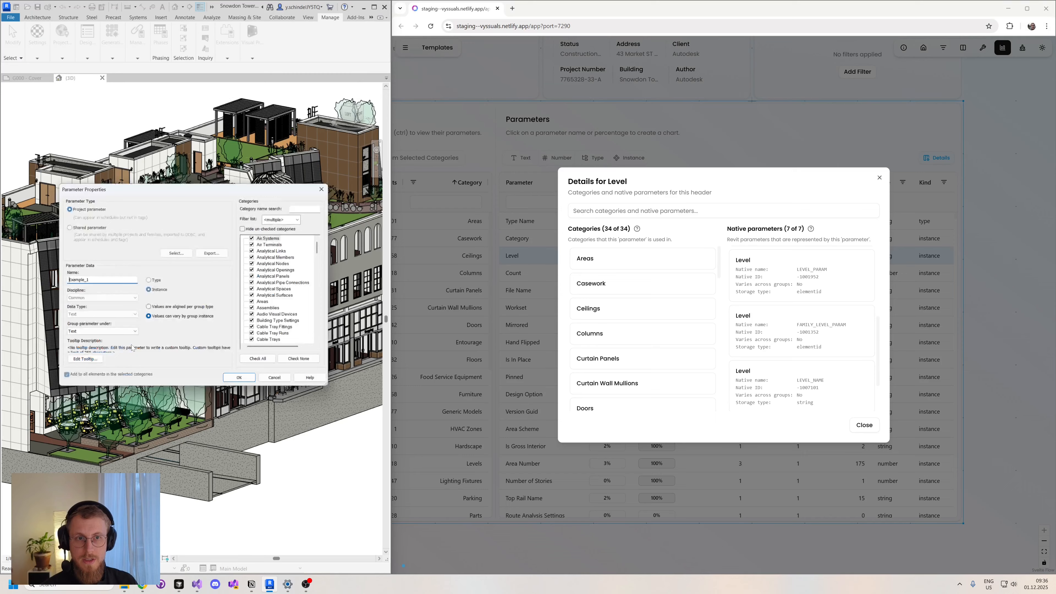
# - Set Example_1's values to vary by group instance and confirm the project parameter settings
pyautogui.click(161, 309)
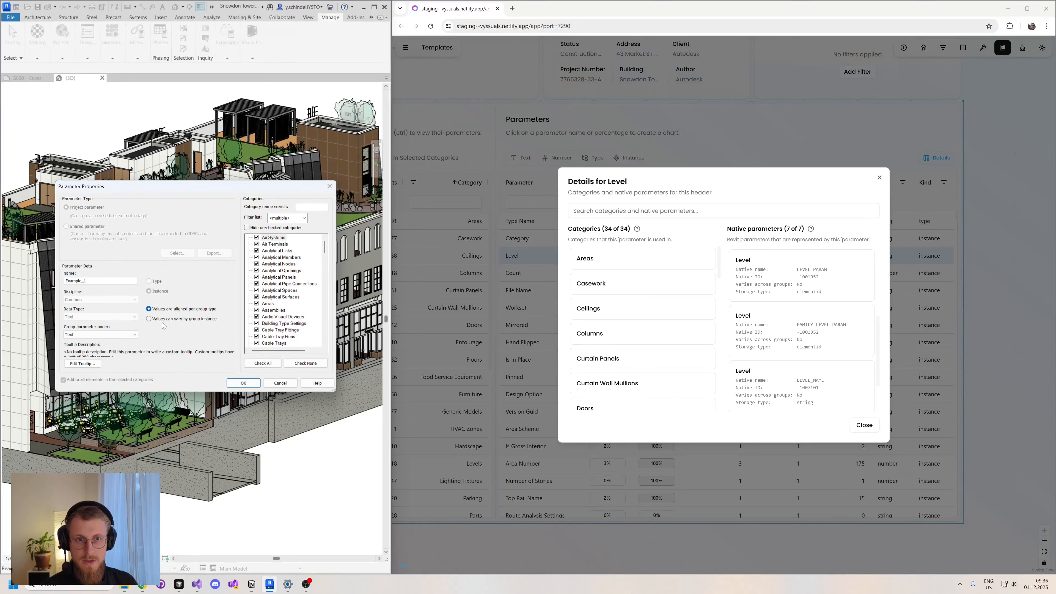
pyautogui.click(152, 320)
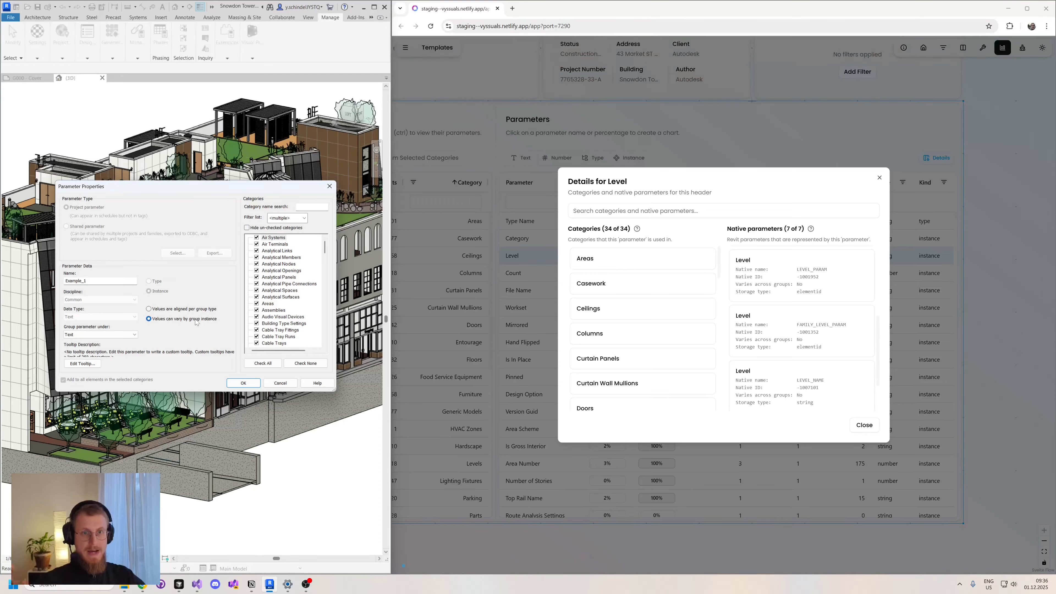
pyautogui.click(244, 383)
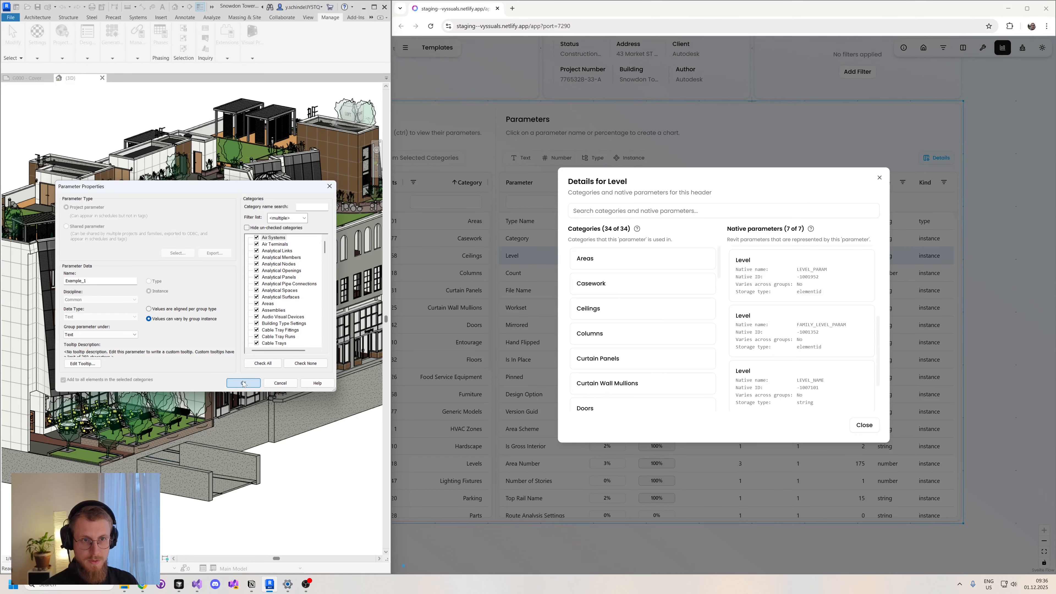
pyautogui.click(228, 358)
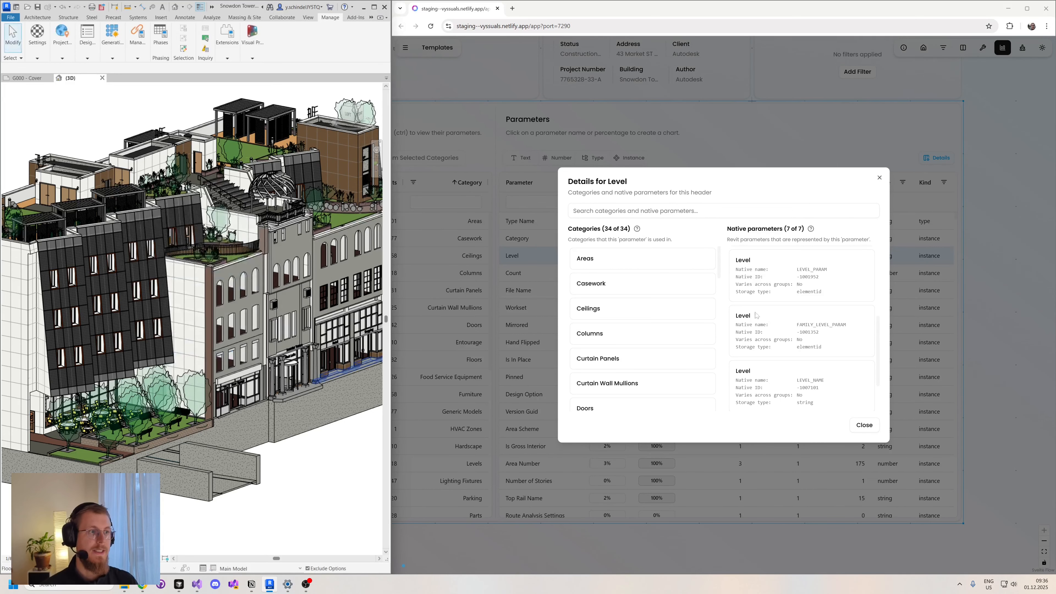
# - Back in the Vyssuals dashboard, close the Level details, hide the Parameters table's detail columns and narrow the table widget
pyautogui.scroll(-1, 822, 332)
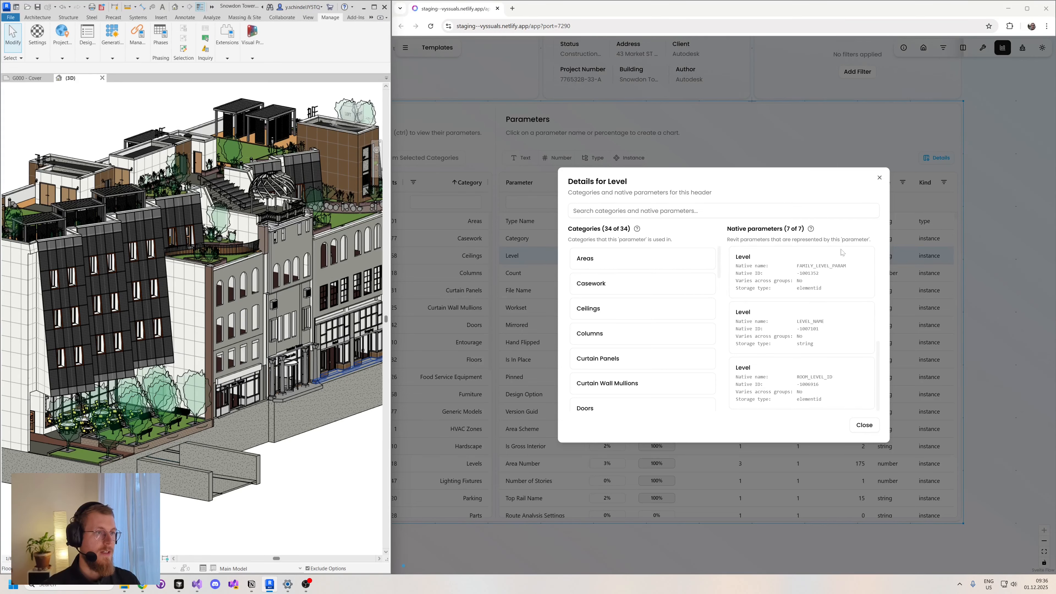
pyautogui.click(864, 426)
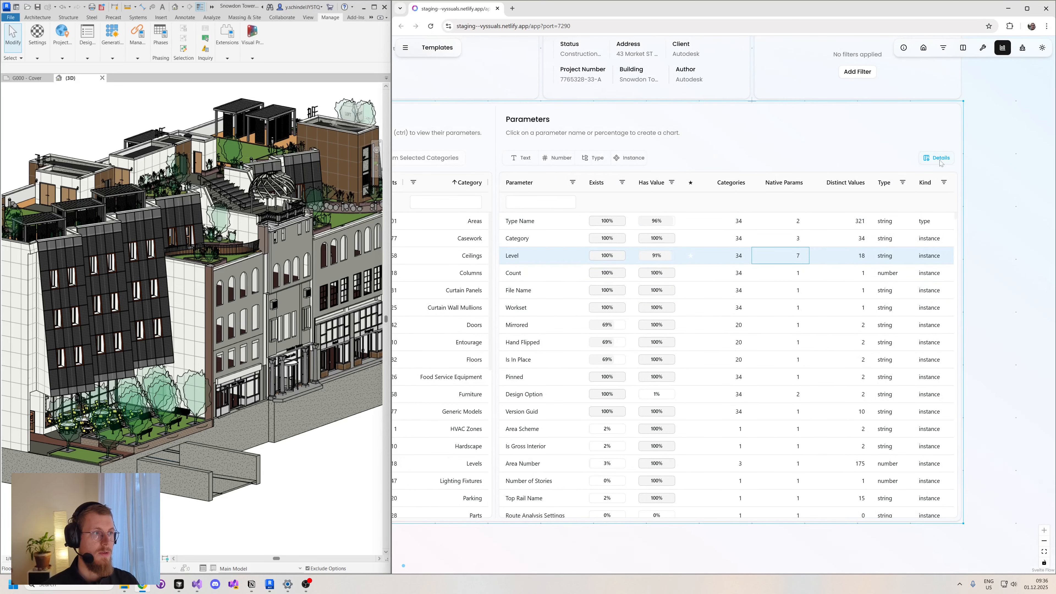
pyautogui.click(931, 159)
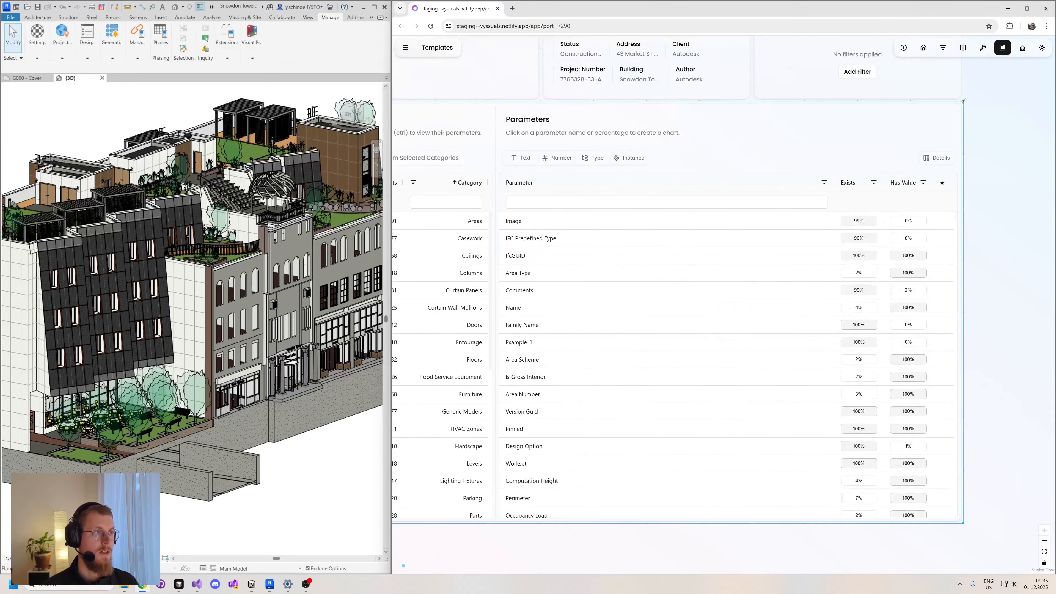
pyautogui.moveTo(963, 102); pyautogui.dragTo(752, 107)
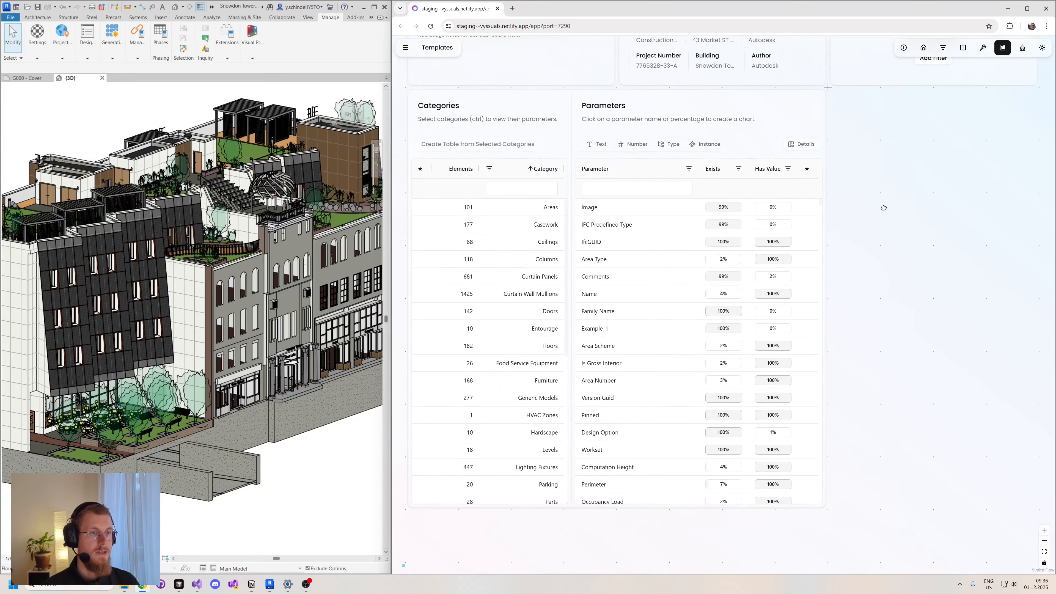
pyautogui.moveTo(883, 207); pyautogui.dragTo(885, 207)
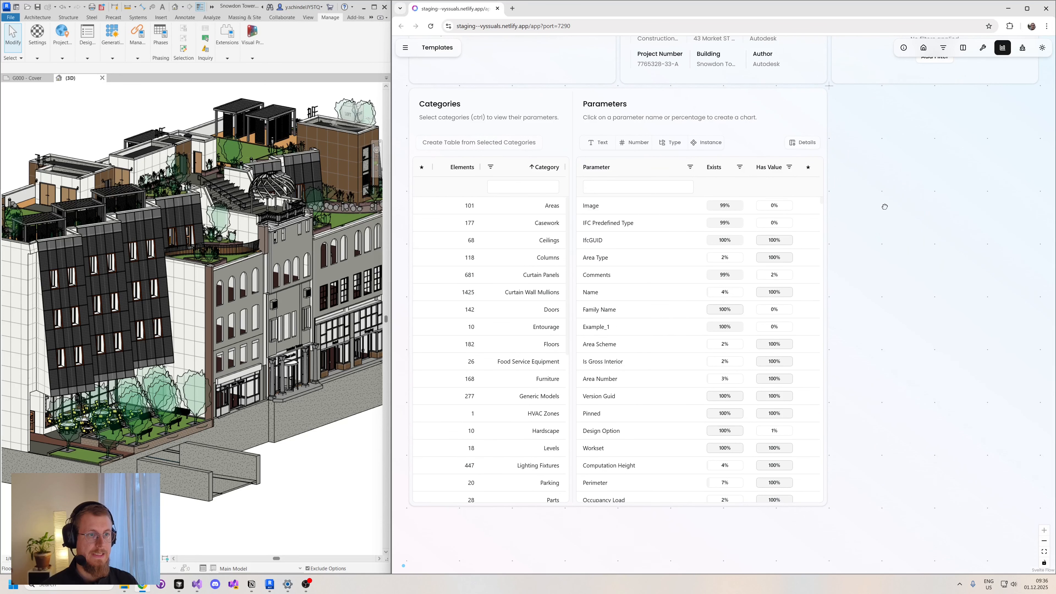
# - Create a chart of Example_1 for the Doors category, filtering the parameters by "ex", and show the chart's data table
pyautogui.click(545, 317)
pyautogui.click(637, 187)
pyautogui.write('ex')
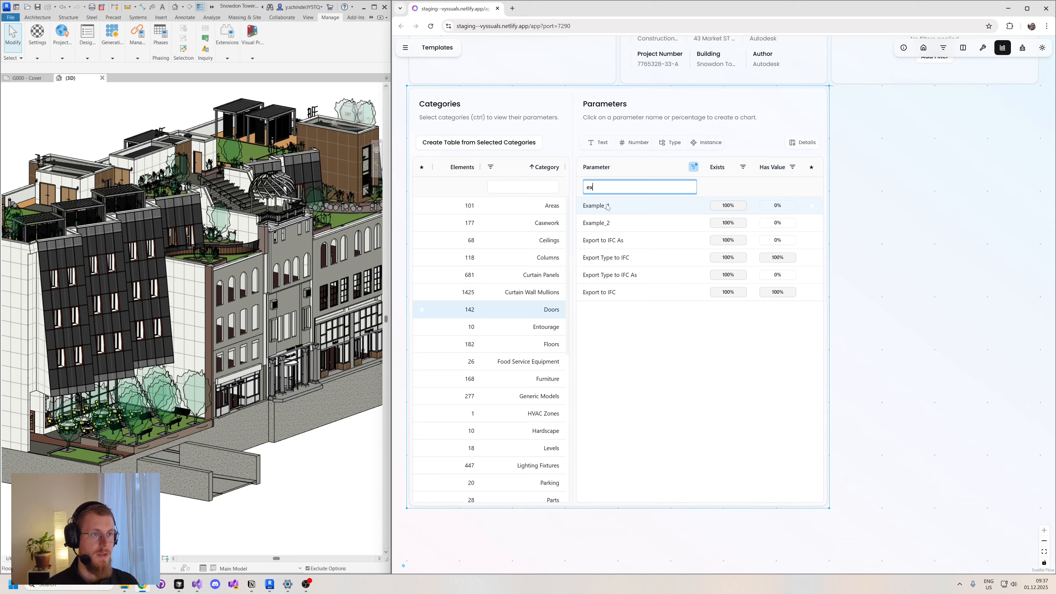
pyautogui.click(596, 206)
pyautogui.moveTo(787, 230); pyautogui.dragTo(947, 143)
pyautogui.moveTo(745, 330); pyautogui.dragTo(673, 335)
pyautogui.moveTo(732, 357); pyautogui.dragTo(654, 382)
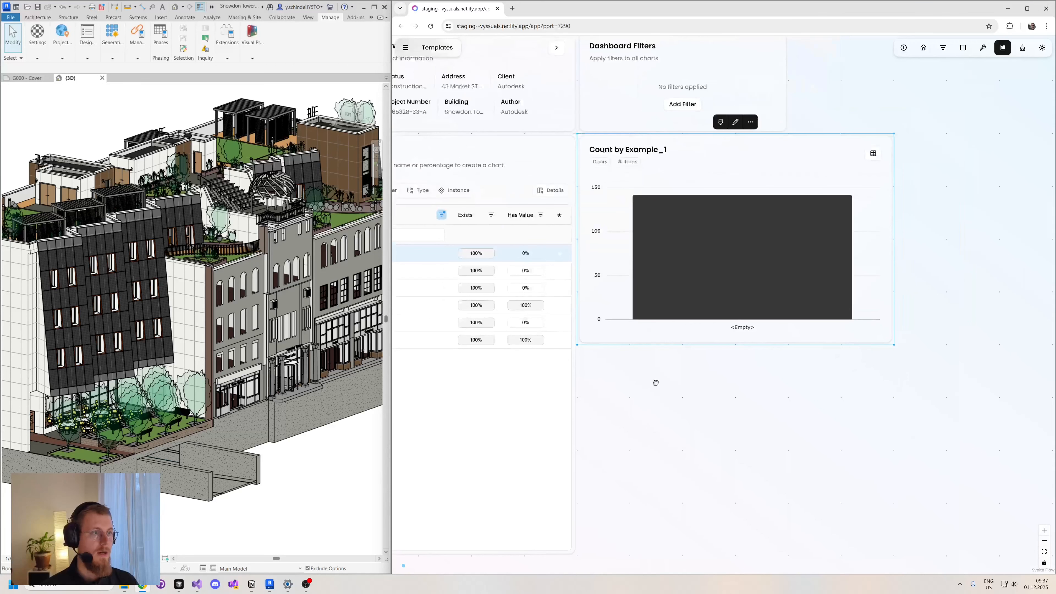
pyautogui.click(873, 154)
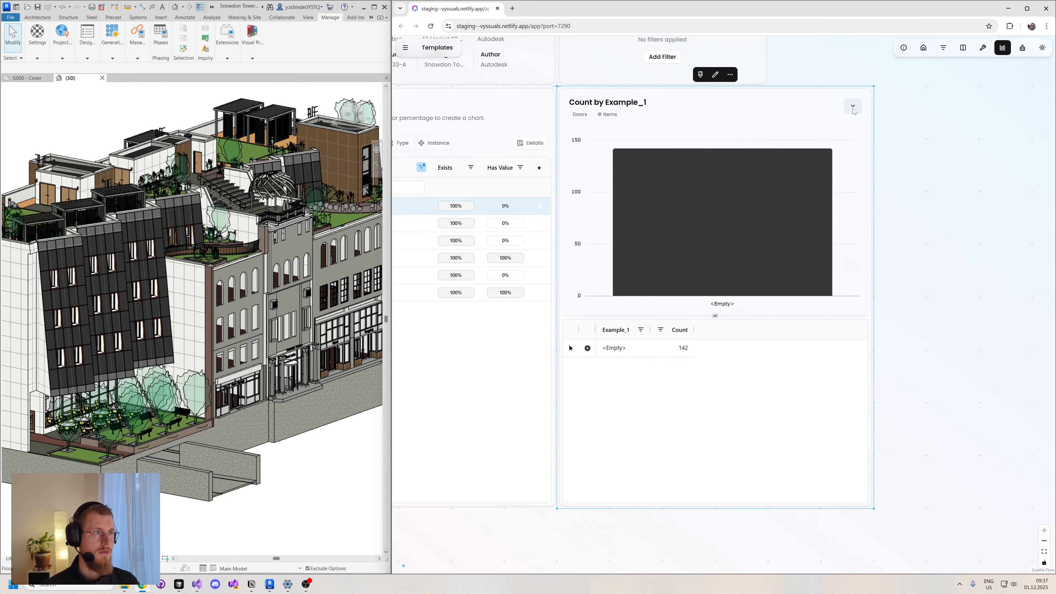
pyautogui.moveTo(913, 260); pyautogui.dragTo(893, 262)
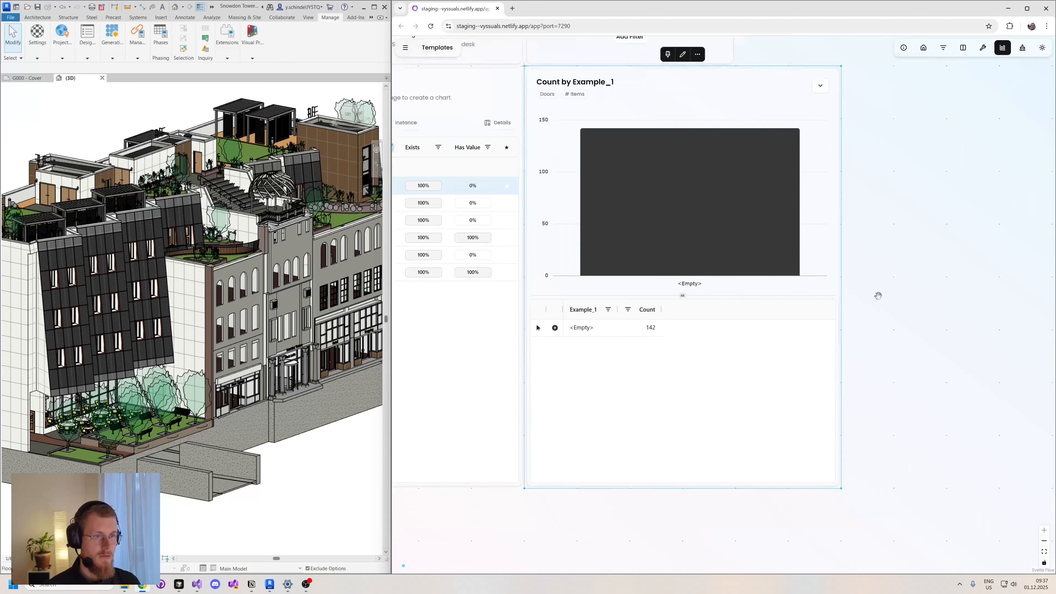
# - Replace the doors' <Empty> Example_1 value with "something" and widen the Example_1 column
pyautogui.doubleClick(582, 328)
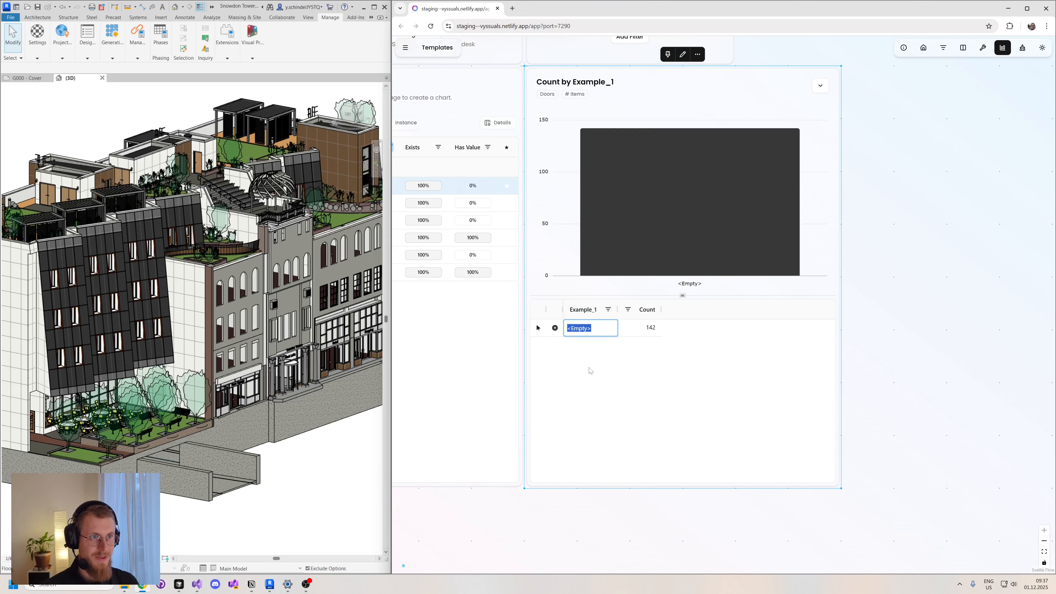
pyautogui.write('something')
pyautogui.press('Return')
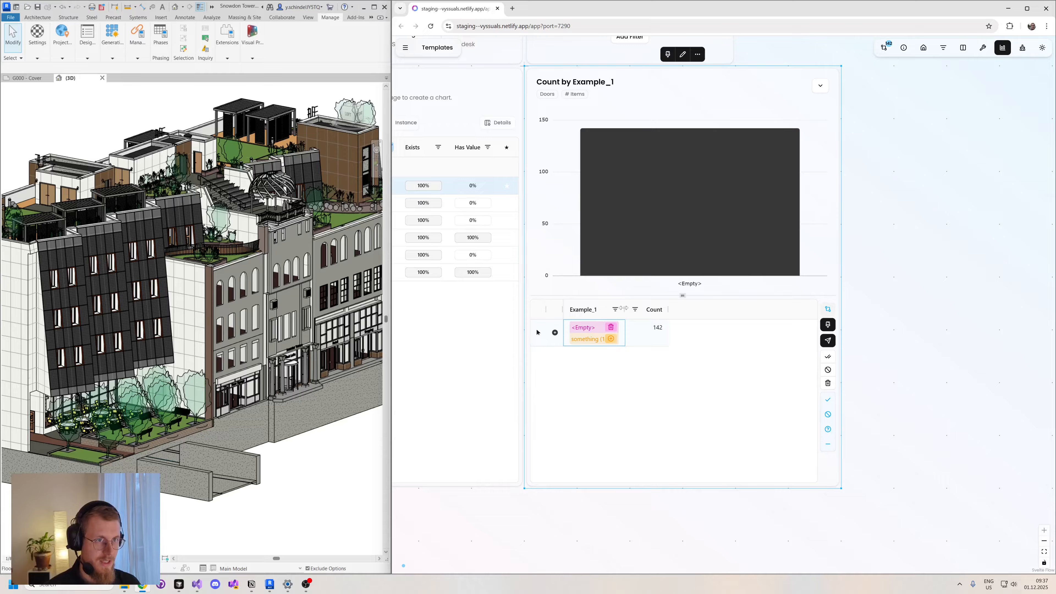
pyautogui.moveTo(624, 309); pyautogui.dragTo(658, 307)
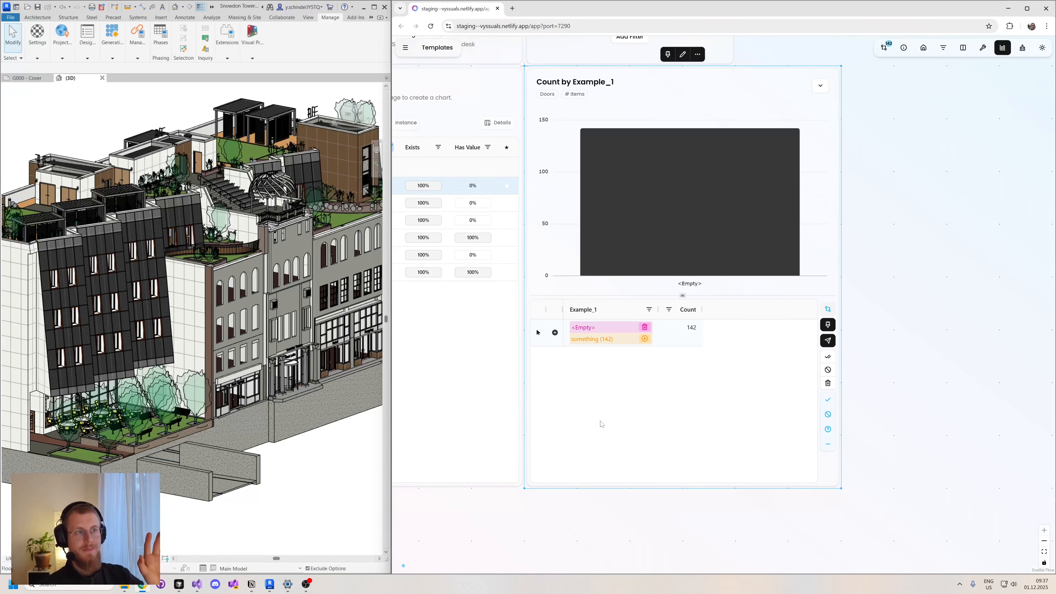
# - View the available parameter tools and discard the pending change to the doors' Example_1 value
pyautogui.click(927, 138)
pyautogui.click(984, 48)
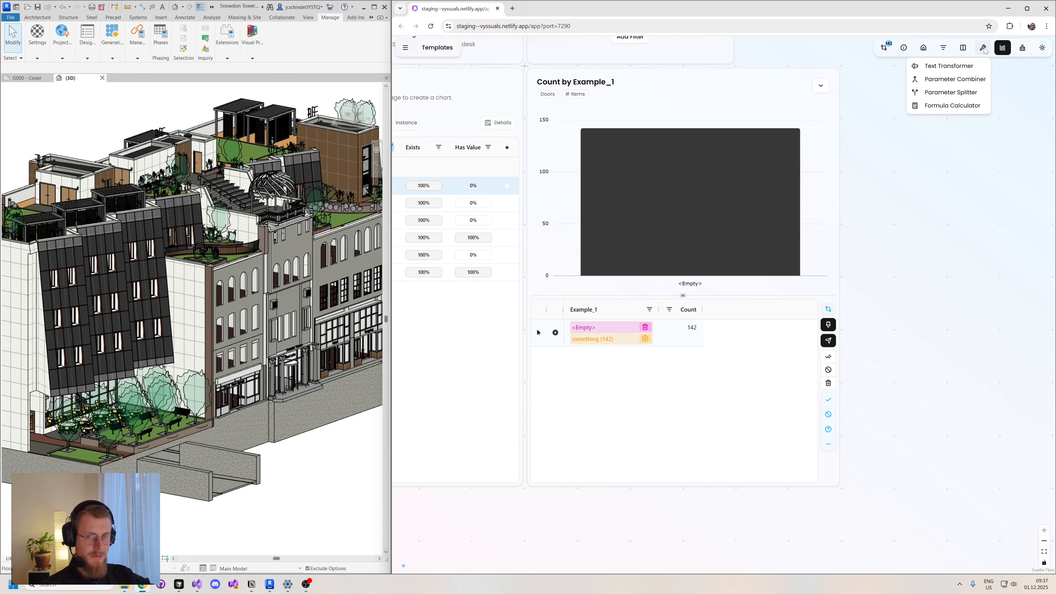
pyautogui.click(936, 233)
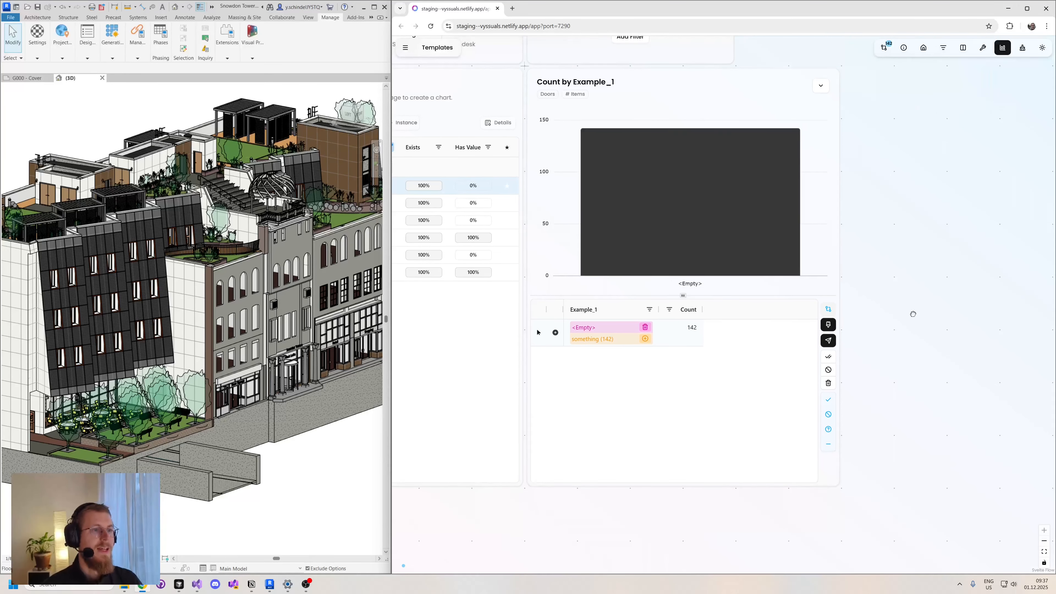
pyautogui.moveTo(911, 312); pyautogui.dragTo(887, 309)
pyautogui.click(618, 372)
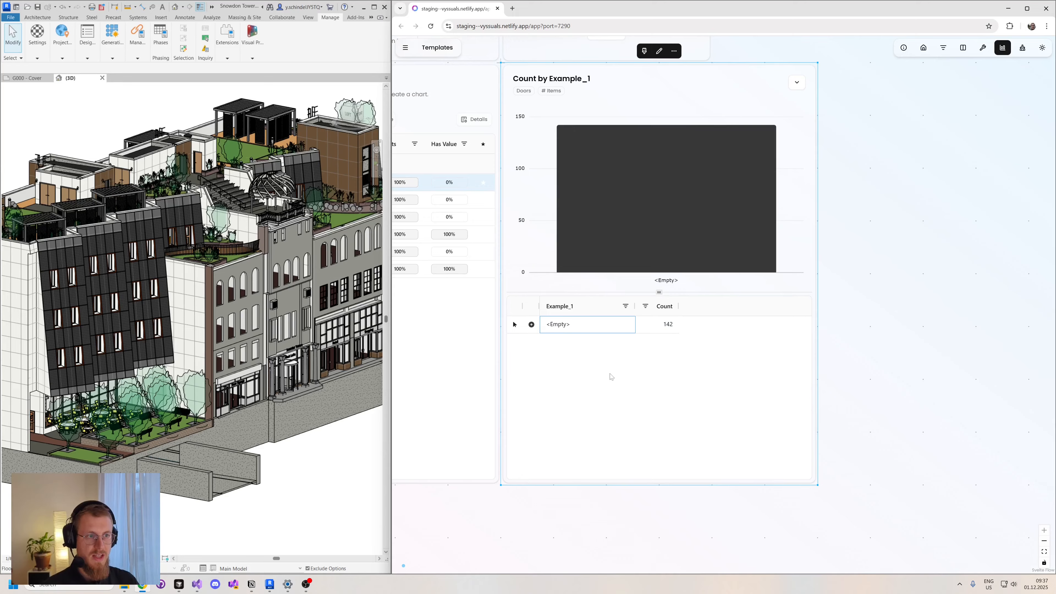
# - Enter "something" again as the Example_1 value for the grouped <Empty> doors
pyautogui.doubleClick(571, 324)
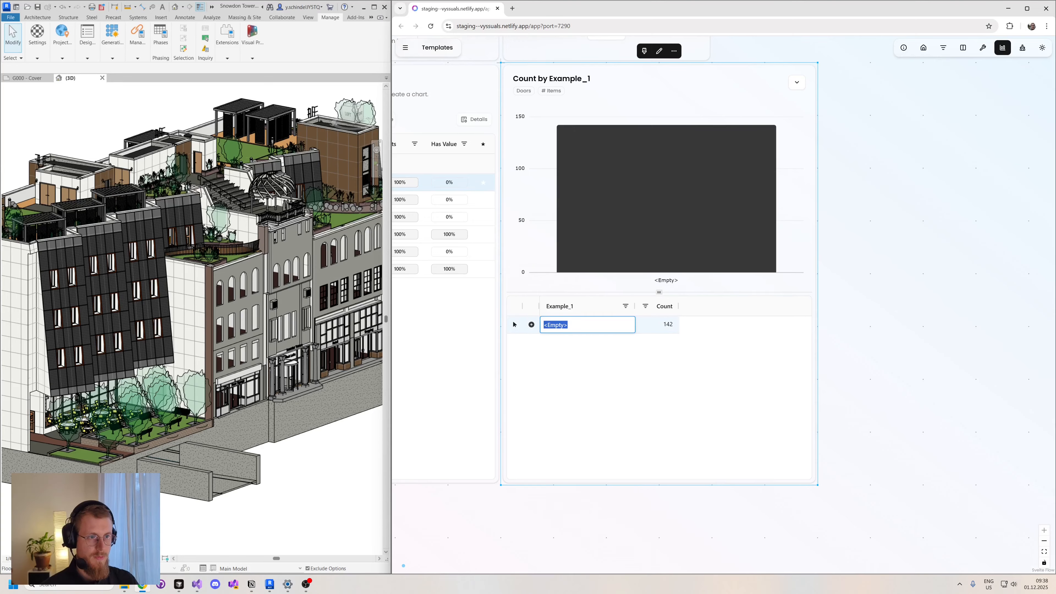
pyautogui.write('som')
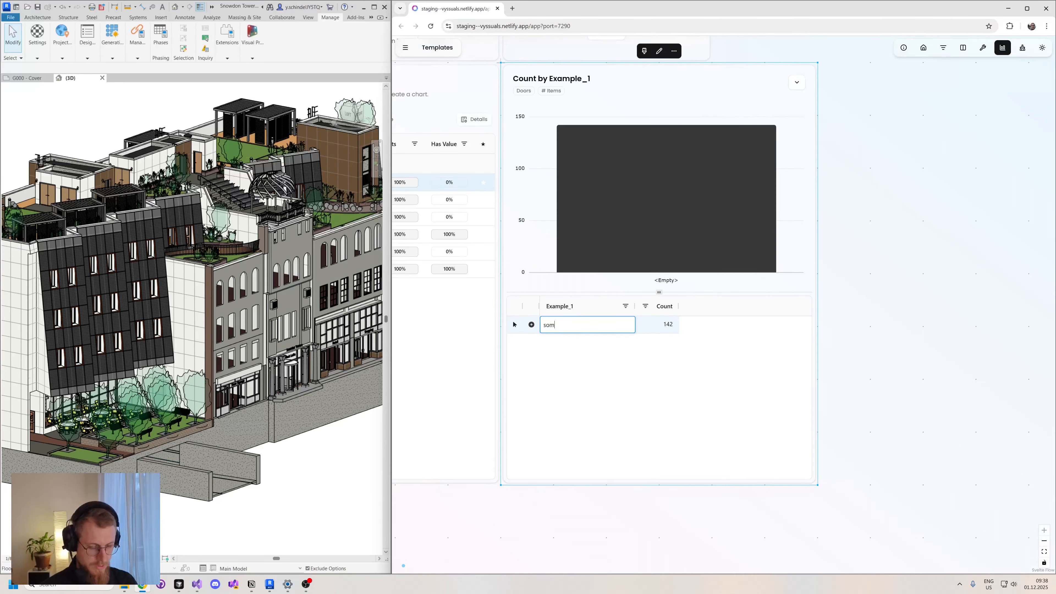
pyautogui.write('ething')
pyautogui.press('Return')
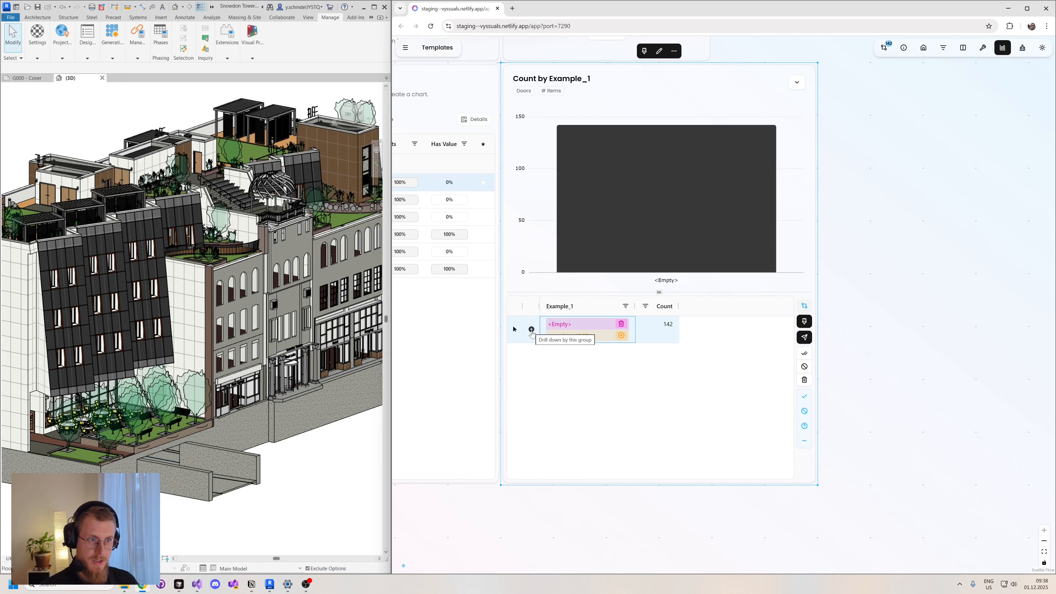
# - Drill down into the edited Example_1 group and look through the pending changes of the individual doors
pyautogui.click(531, 330)
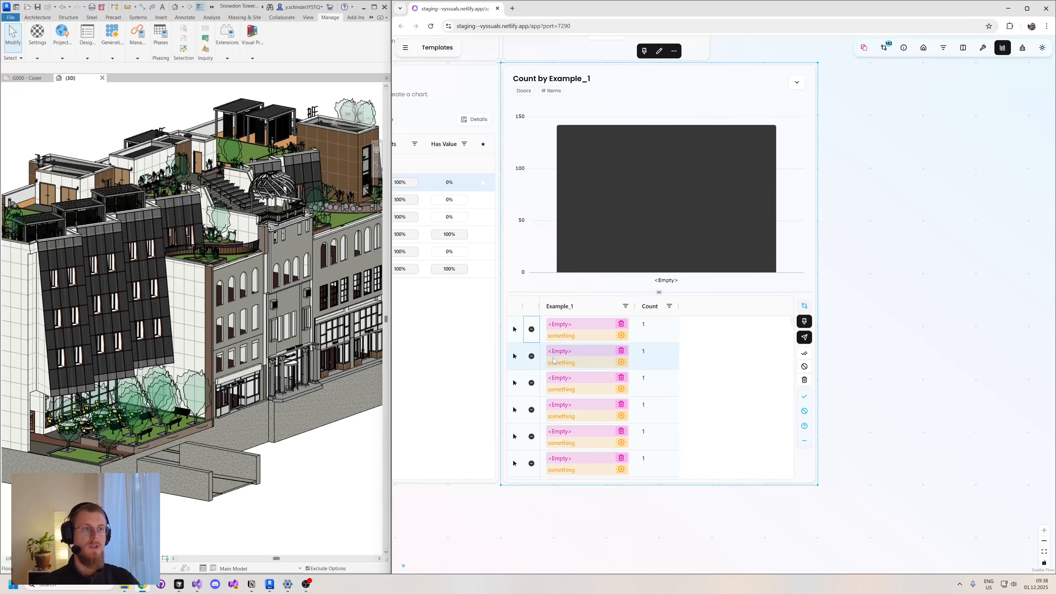
pyautogui.moveTo(663, 159)
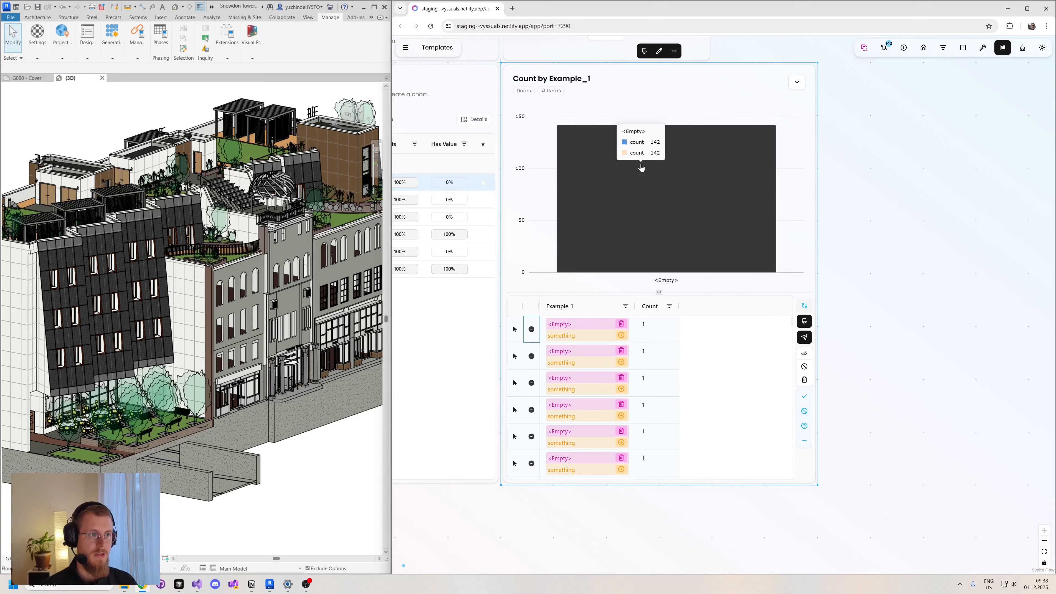
pyautogui.moveTo(854, 293); pyautogui.dragTo(888, 260)
pyautogui.scroll(-1, 649, 353)
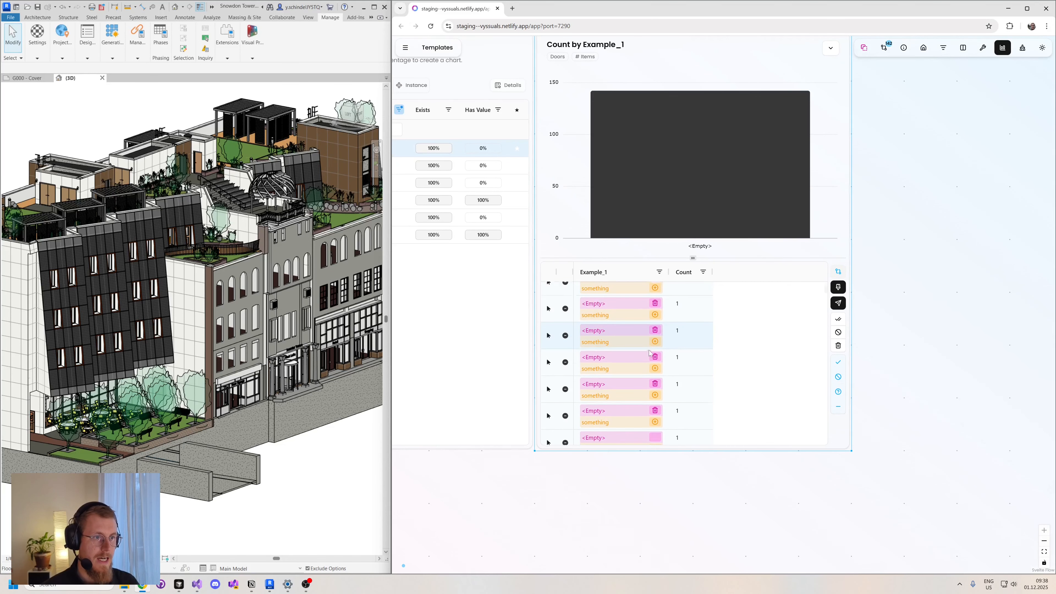
pyautogui.scroll(-3, 649, 353)
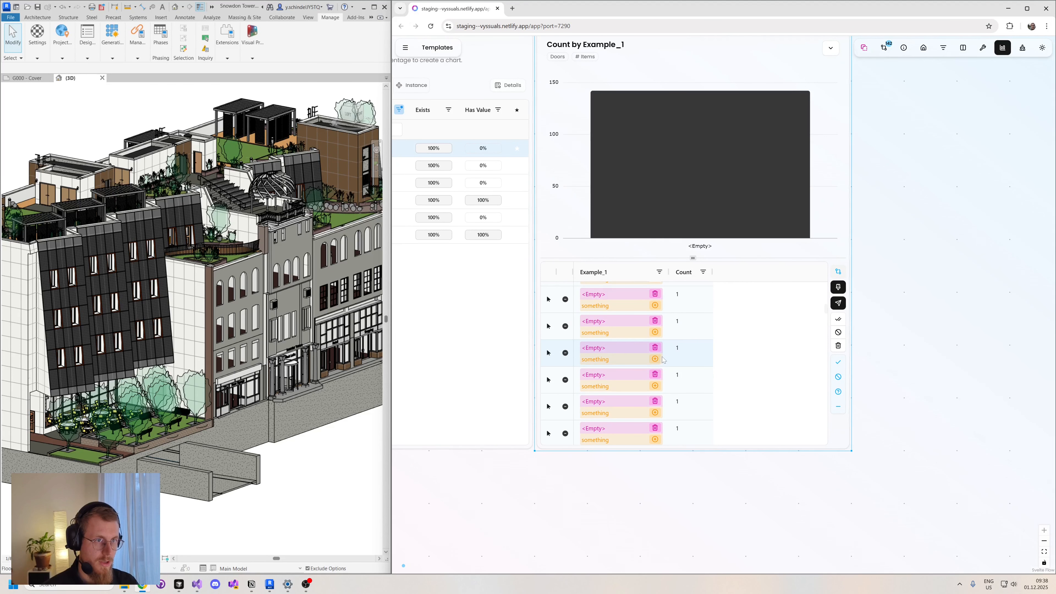
# - Discard the pending "something" change of two individual doors, and toggle the display of unchanged rows off and back on
pyautogui.click(656, 347)
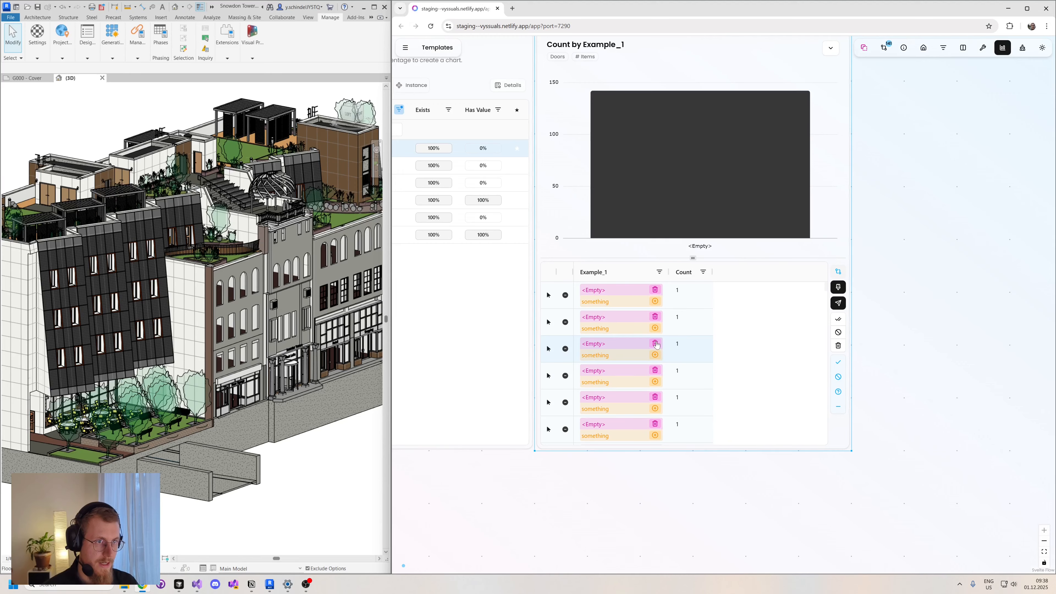
pyautogui.click(656, 344)
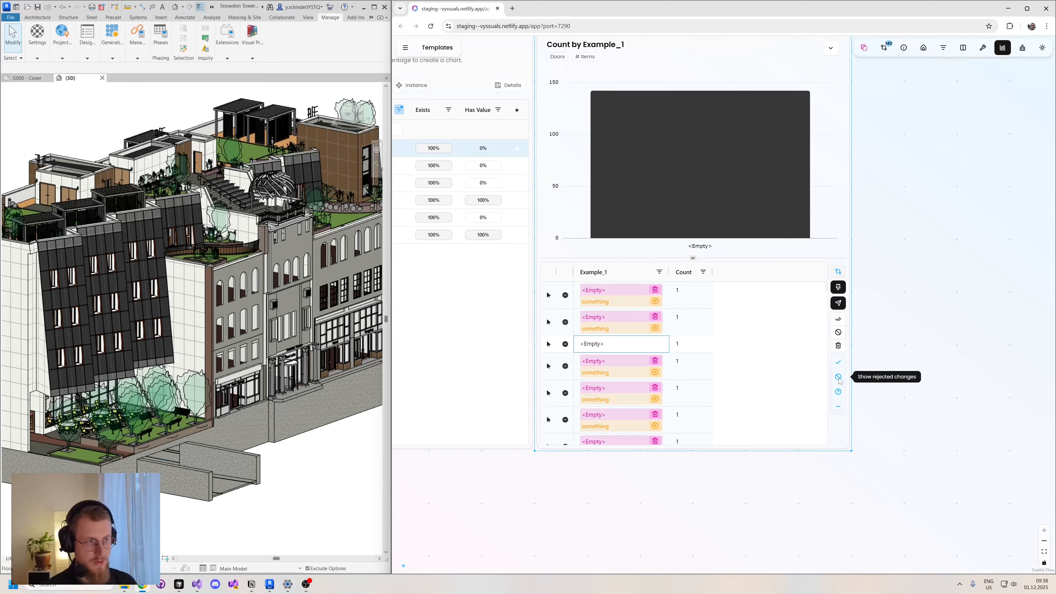
pyautogui.click(839, 409)
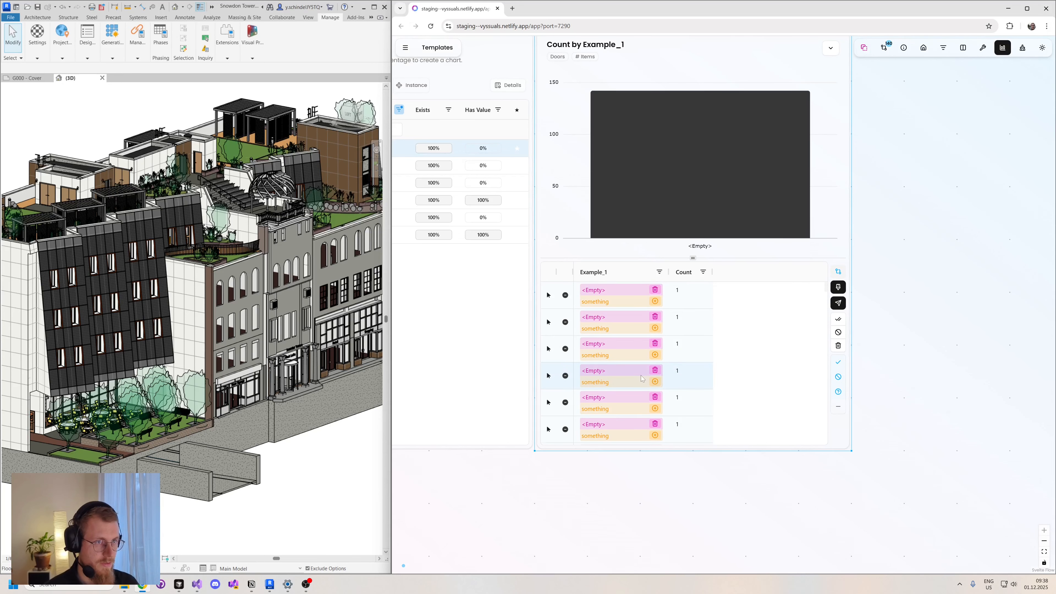
pyautogui.click(836, 411)
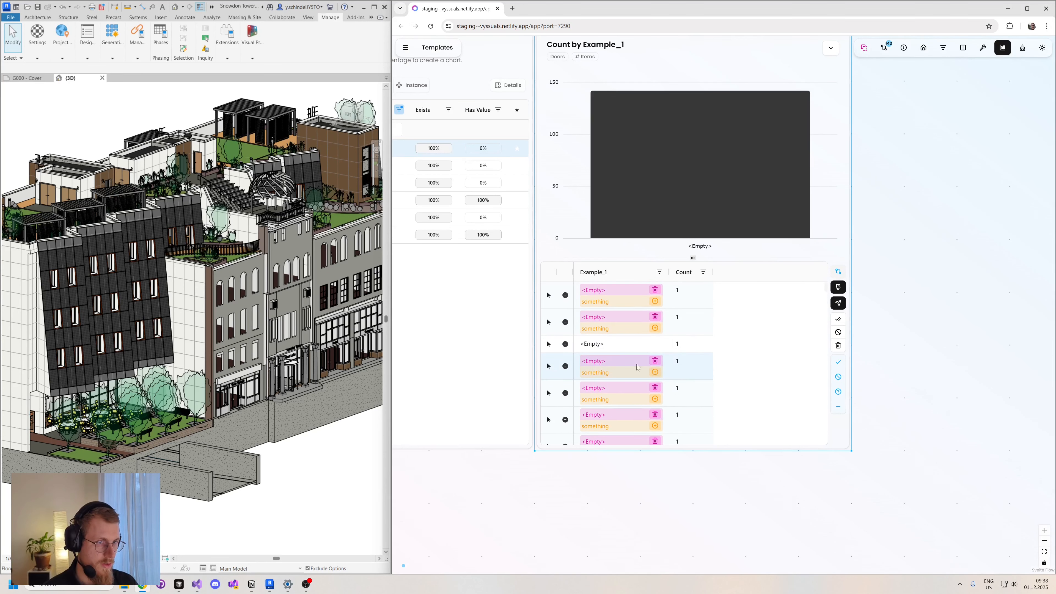
# - Accept the pending "something" change of the second listed door, and toggle the display of accepted changes off and back on
pyautogui.click(655, 329)
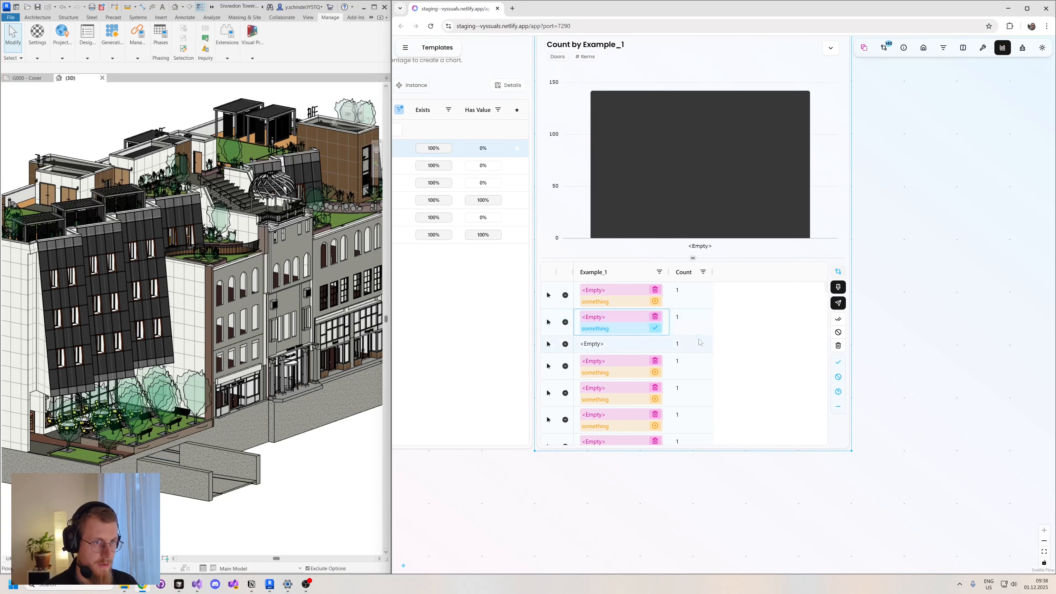
pyautogui.click(838, 363)
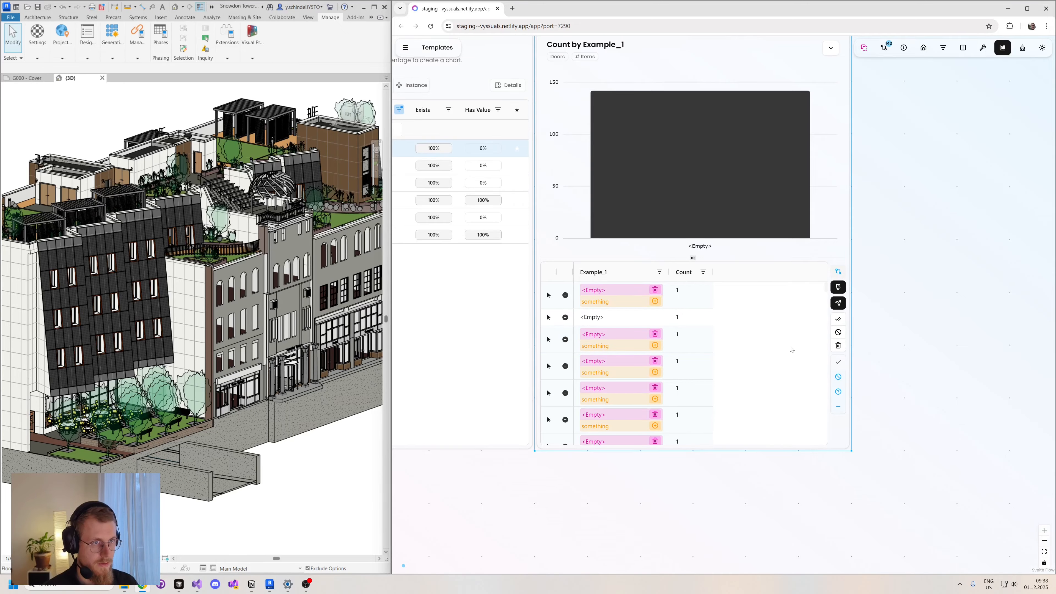
pyautogui.click(838, 363)
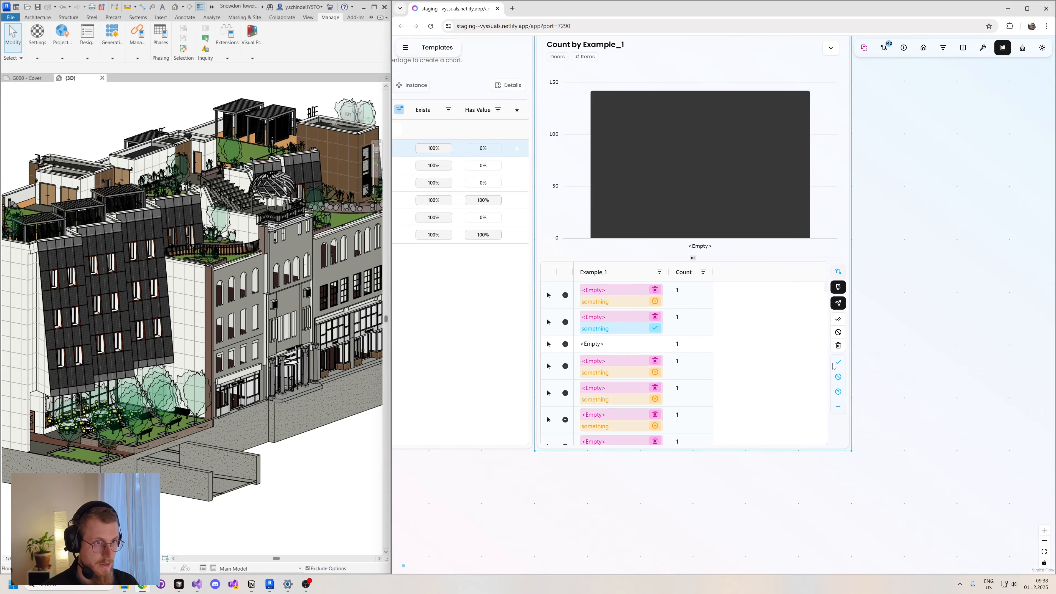
# - Accept and then reject the pending "something" change of the fourth listed door, and toggle the display of rejected changes off and back on
pyautogui.click(655, 371)
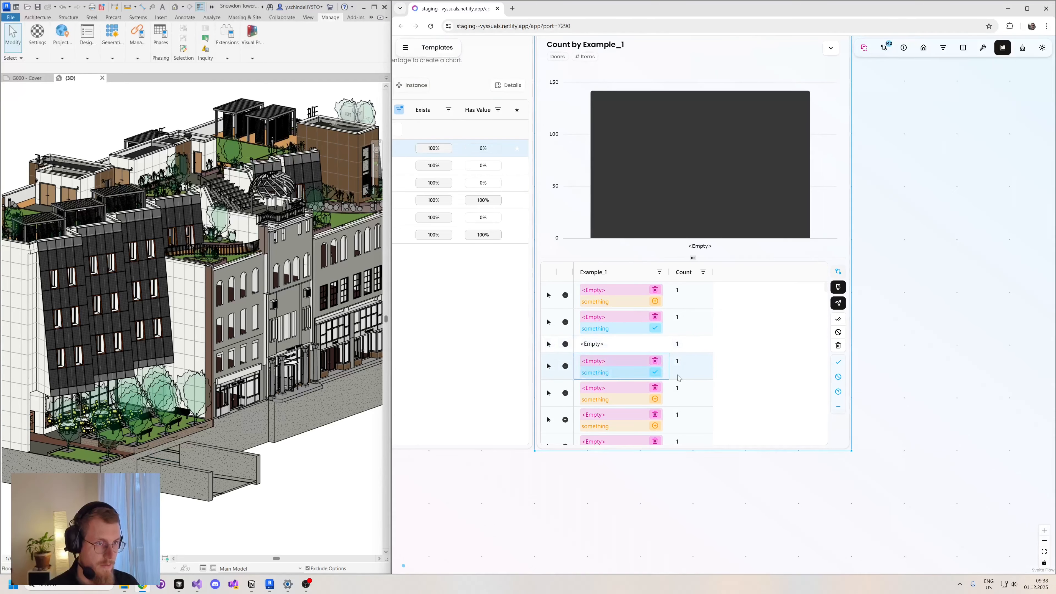
pyautogui.click(654, 372)
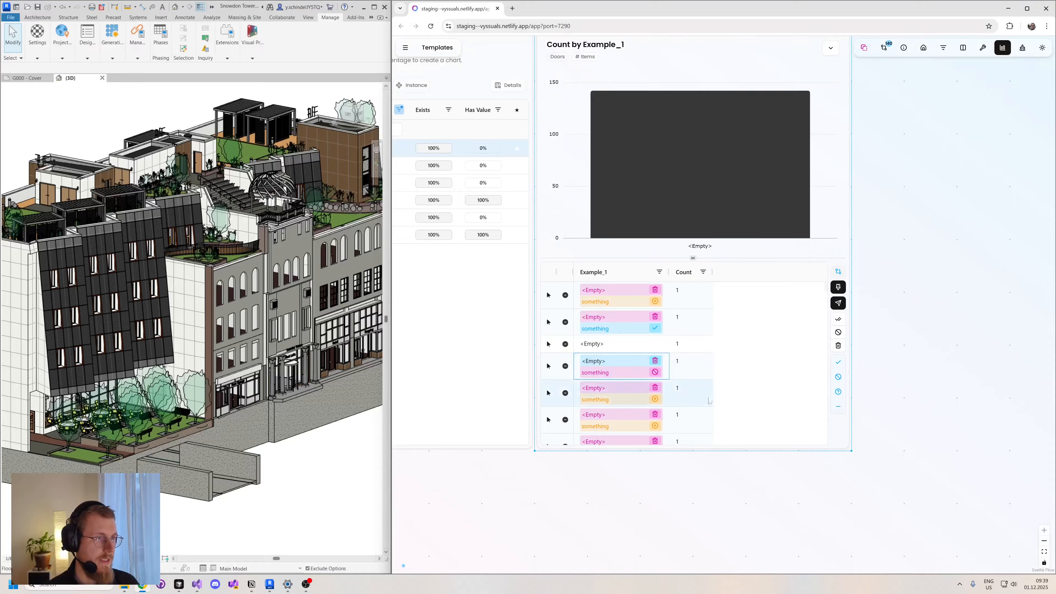
pyautogui.click(838, 378)
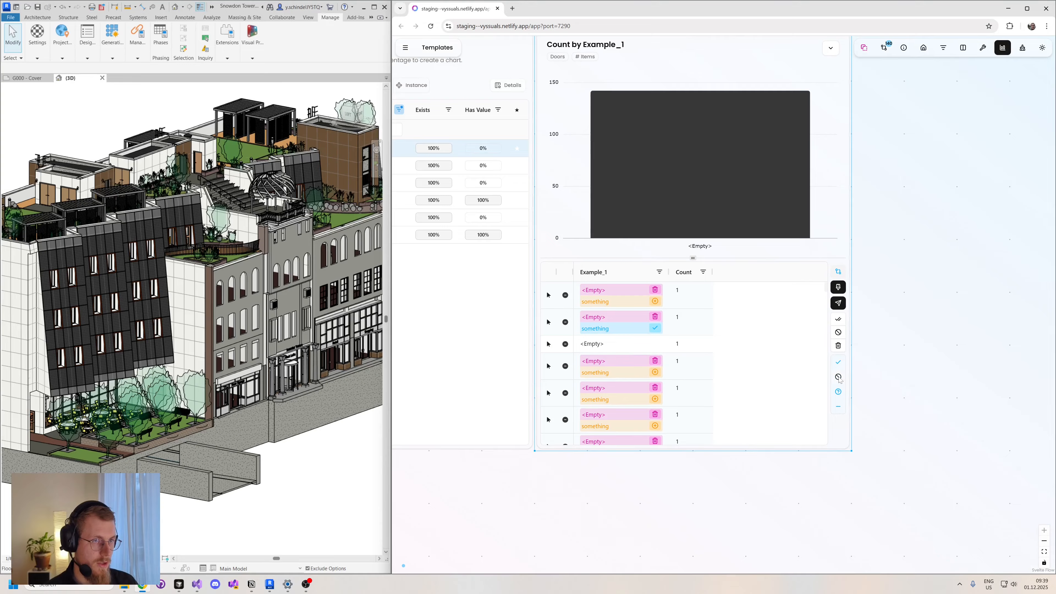
pyautogui.click(839, 378)
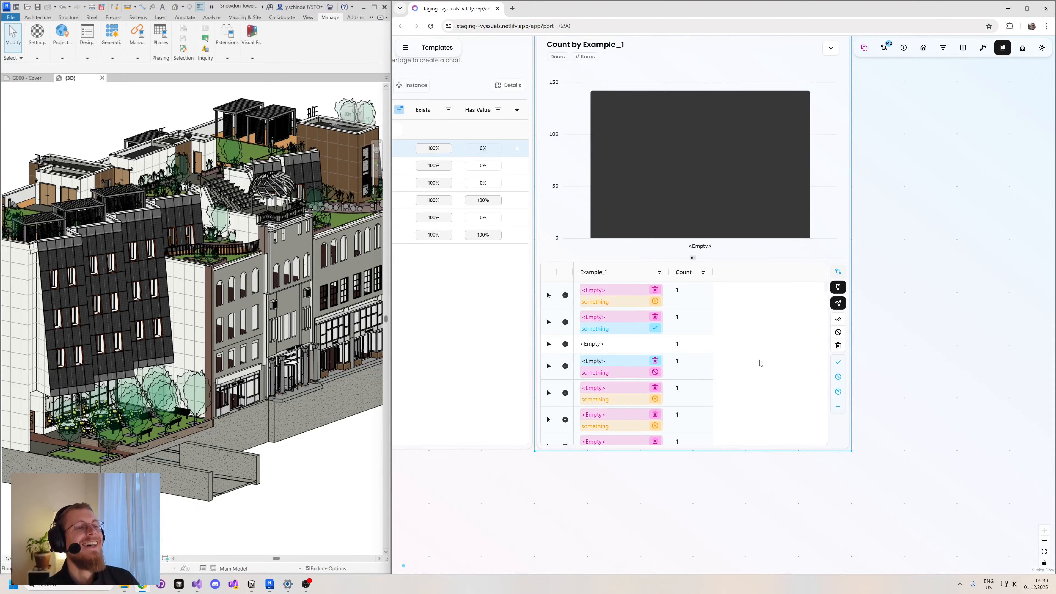
# - Reject all visible Example_1 changes in the doors table
pyautogui.scroll(-1, 761, 363)
pyautogui.scroll(1, 760, 364)
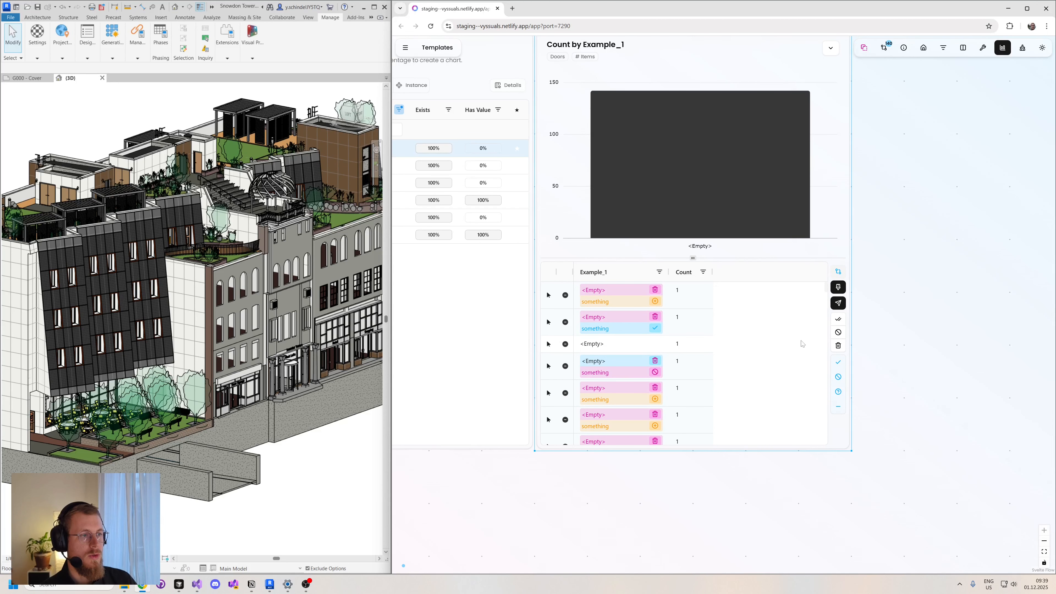
pyautogui.click(838, 332)
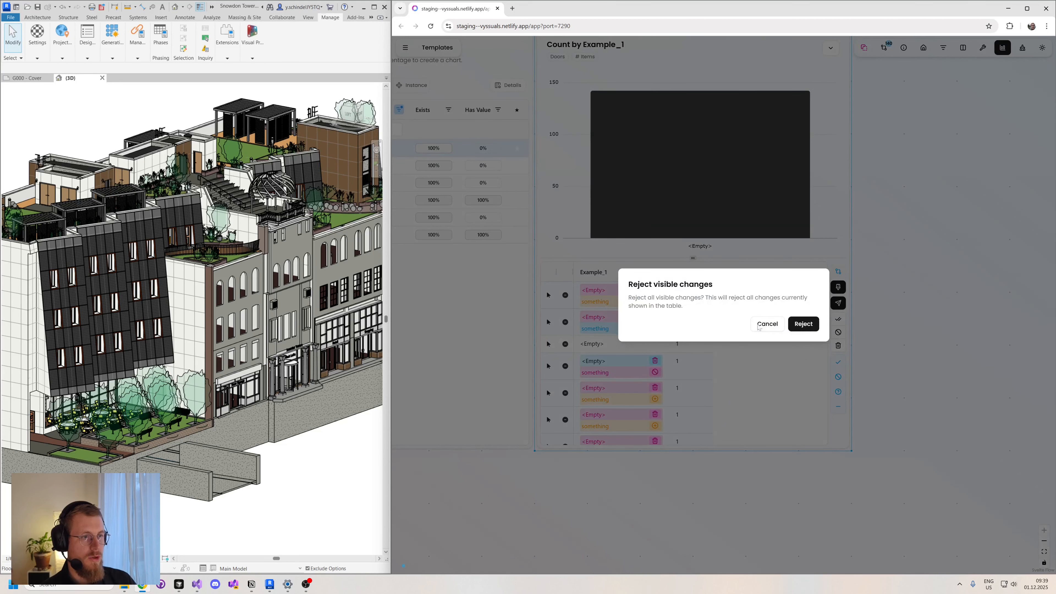
pyautogui.click(803, 328)
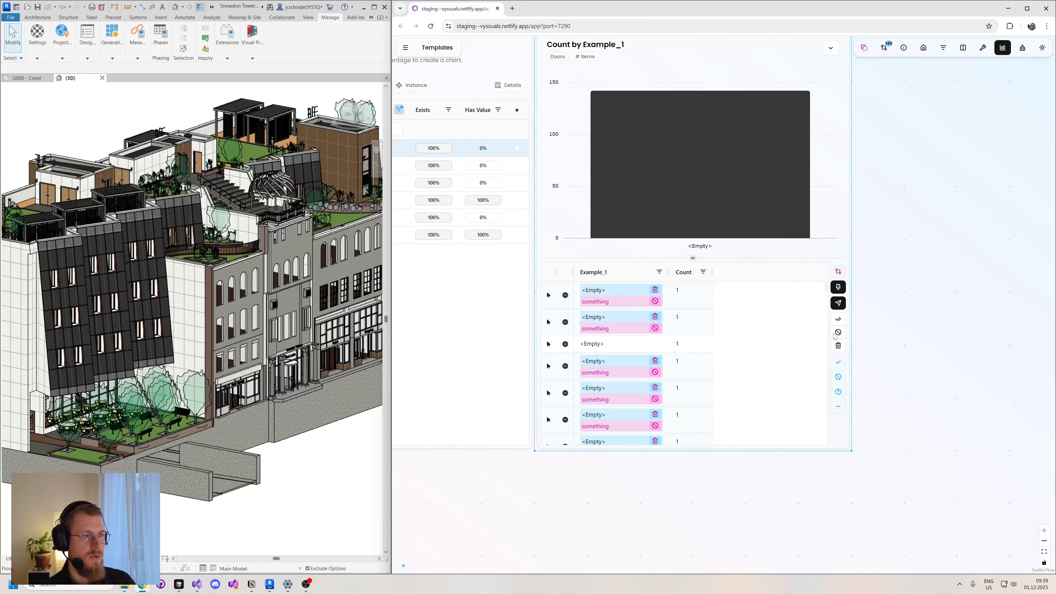
# - Accept all visible Example_1 changes in the doors table and send them to Revit
pyautogui.click(838, 319)
pyautogui.click(799, 326)
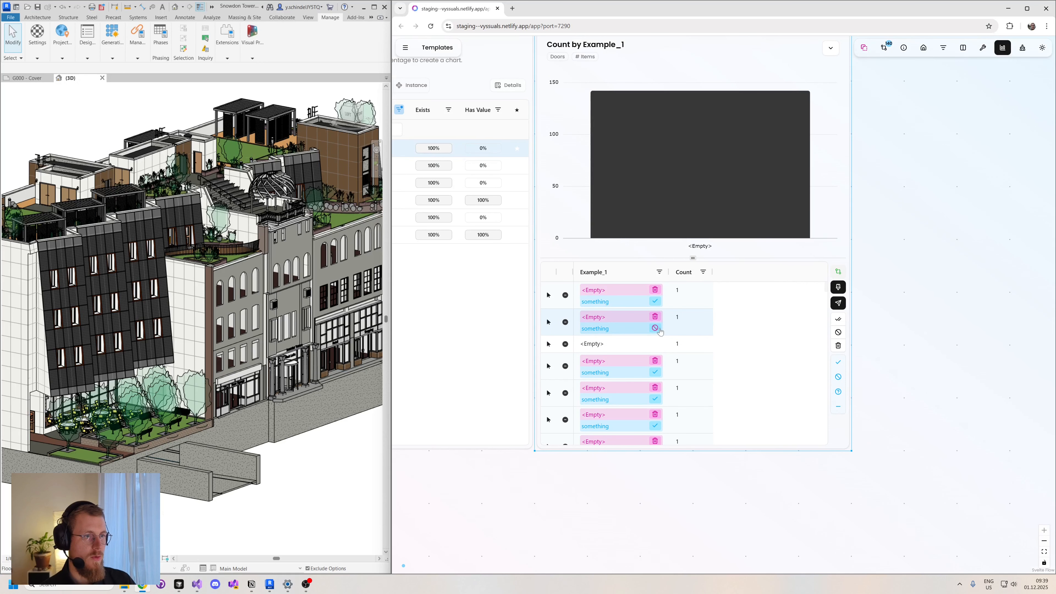
pyautogui.click(838, 303)
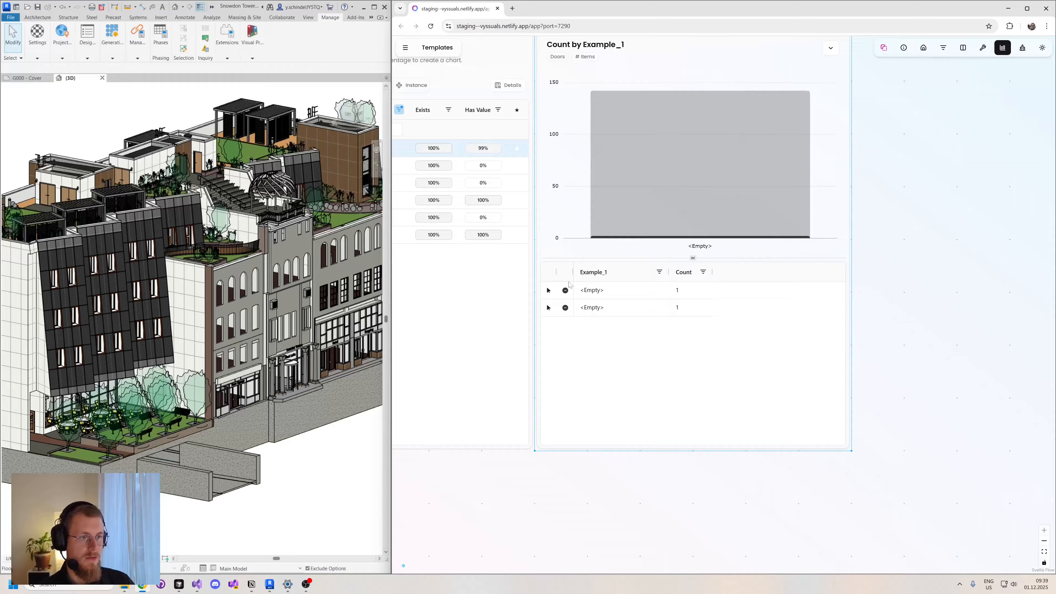
# - Return the table to the grouped Example_1 values and preview the chart's door colours in the Revit 3D view
pyautogui.click(565, 291)
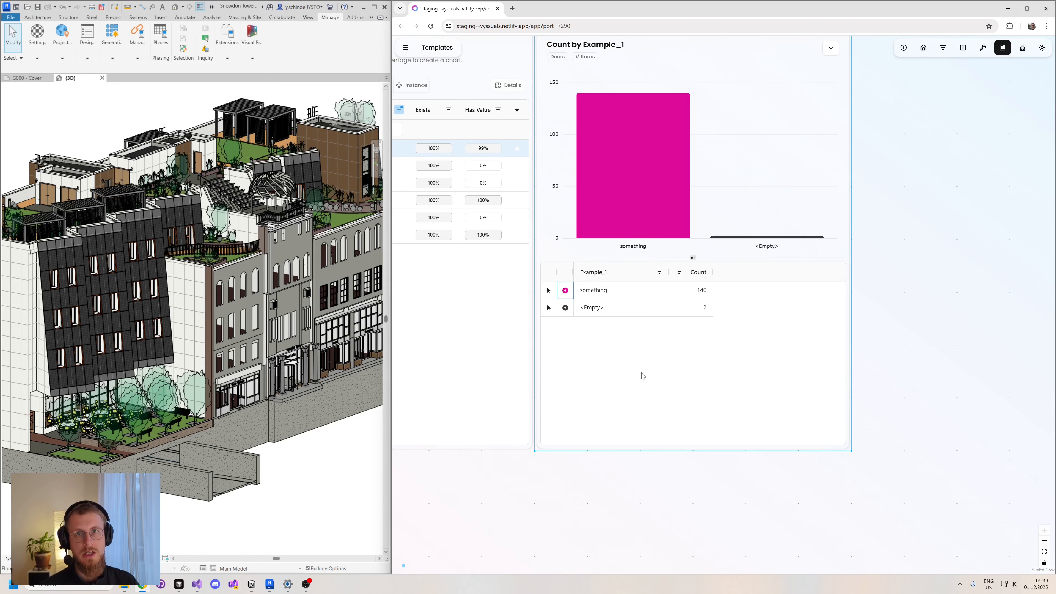
pyautogui.scroll(2, 911, 141)
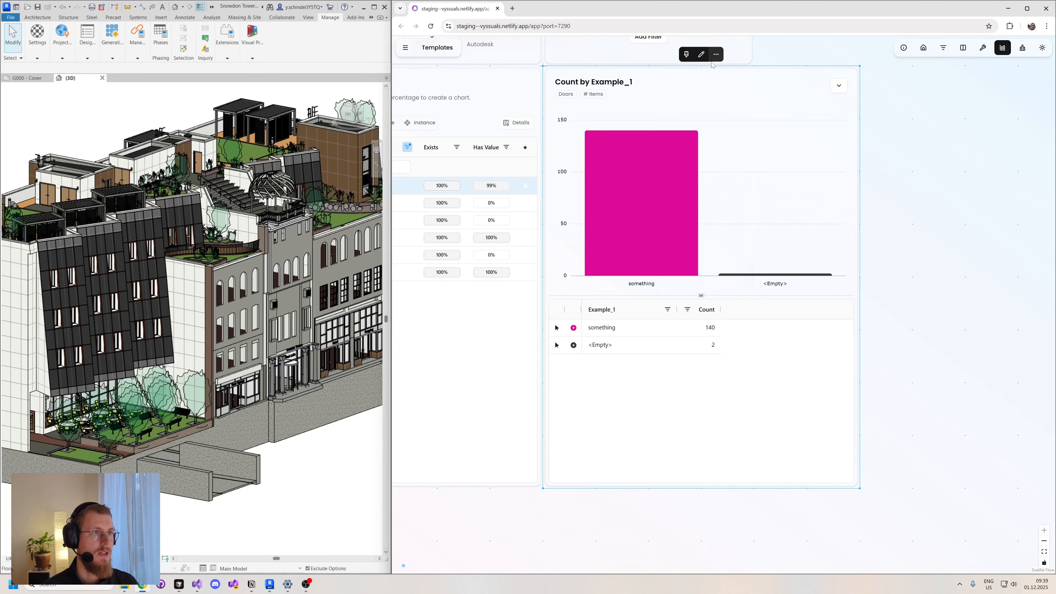
pyautogui.click(686, 54)
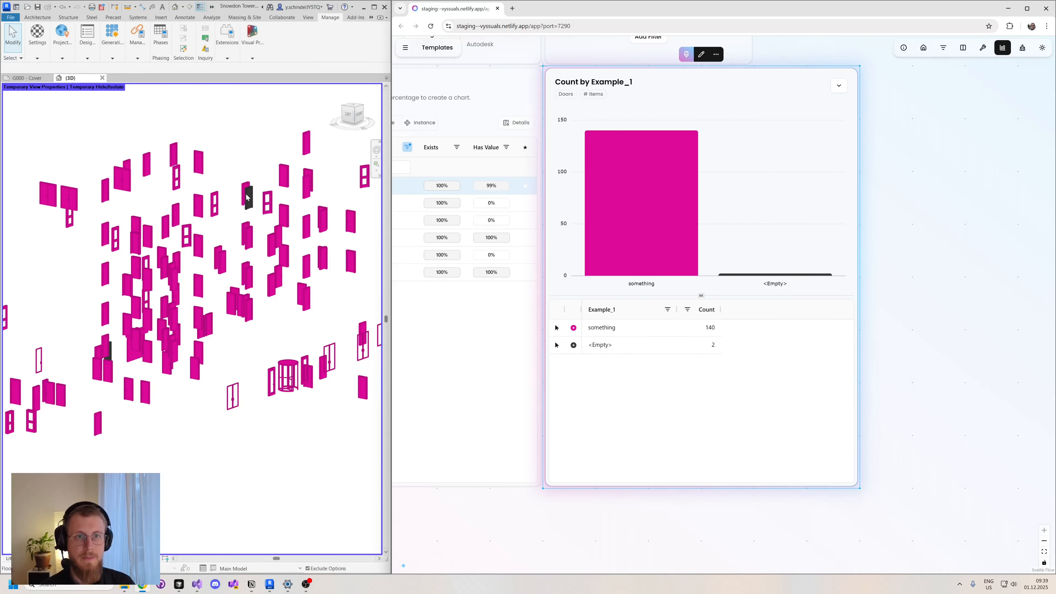
pyautogui.scroll(3, 246, 201)
pyautogui.scroll(-5, 245, 196)
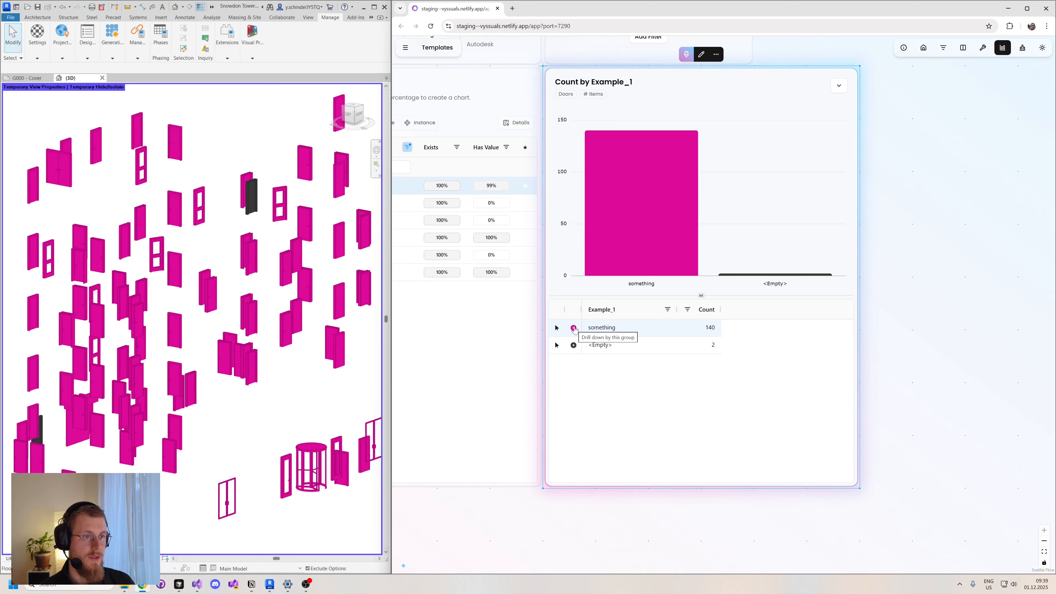
pyautogui.doubleClick(603, 329)
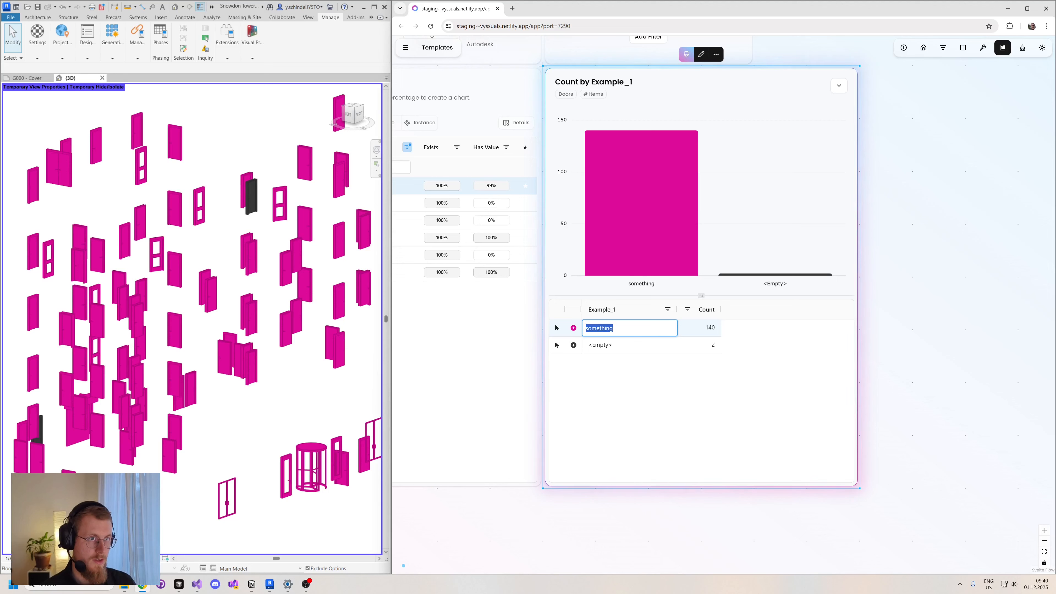
pyautogui.write('else')
pyautogui.press('Return')
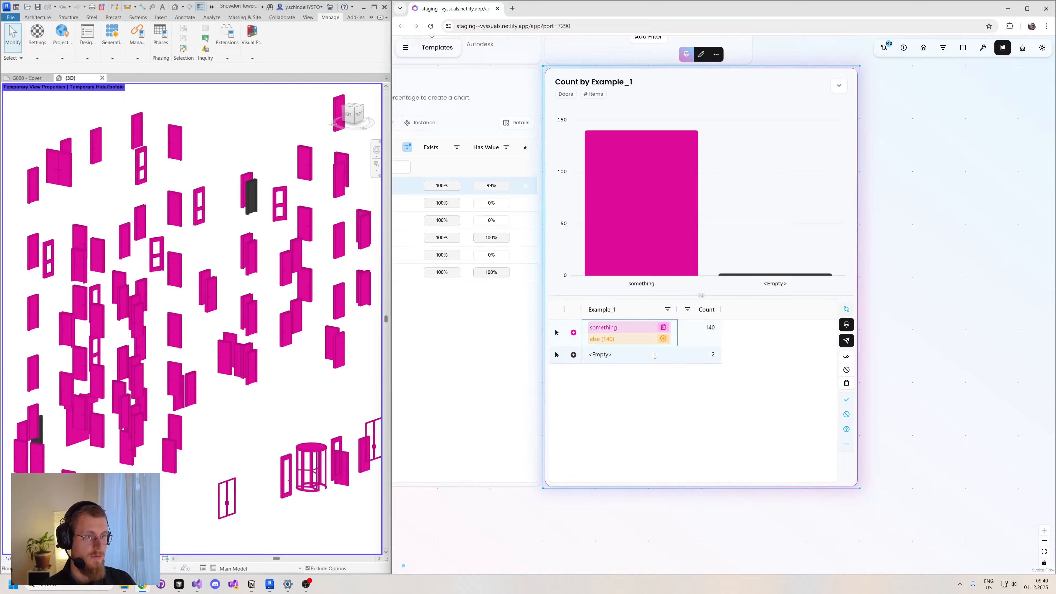
pyautogui.click(663, 327)
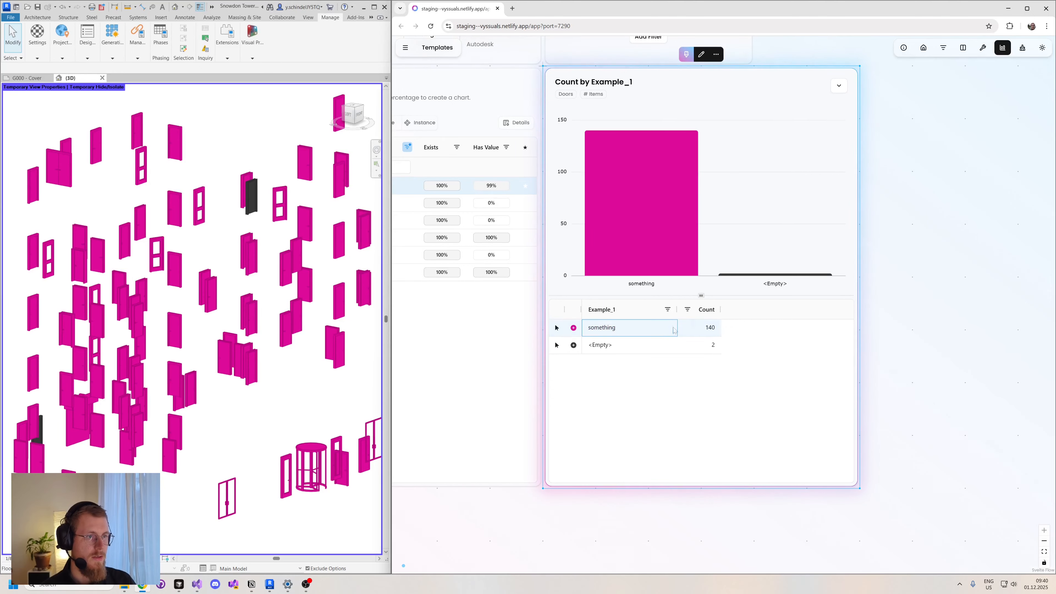
# - Add a dashboard filter that limits the charts to elements on Level L3
pyautogui.moveTo(904, 152); pyautogui.dragTo(899, 266)
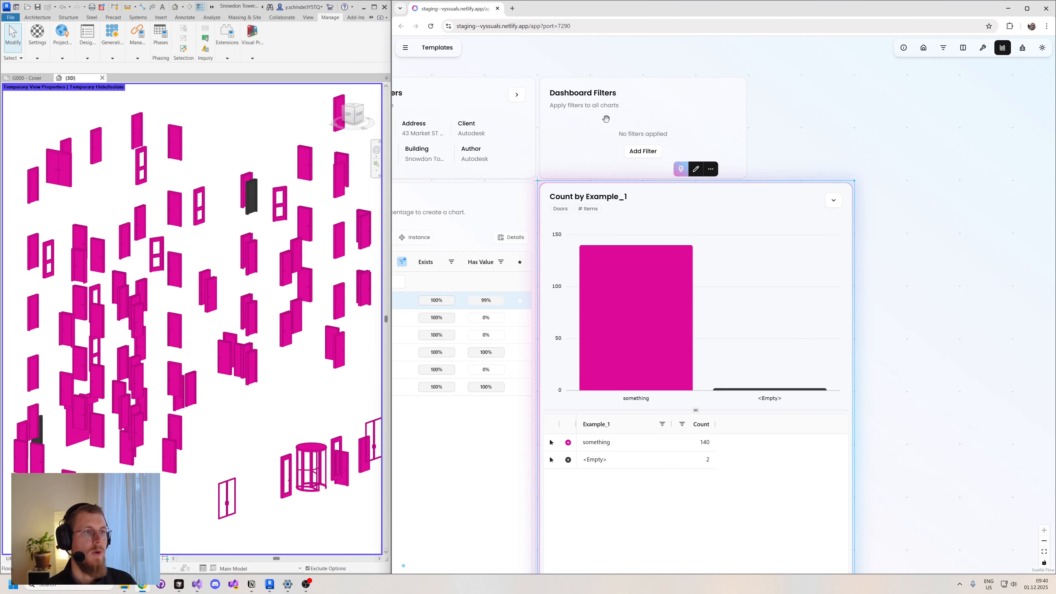
pyautogui.click(639, 152)
pyautogui.click(610, 126)
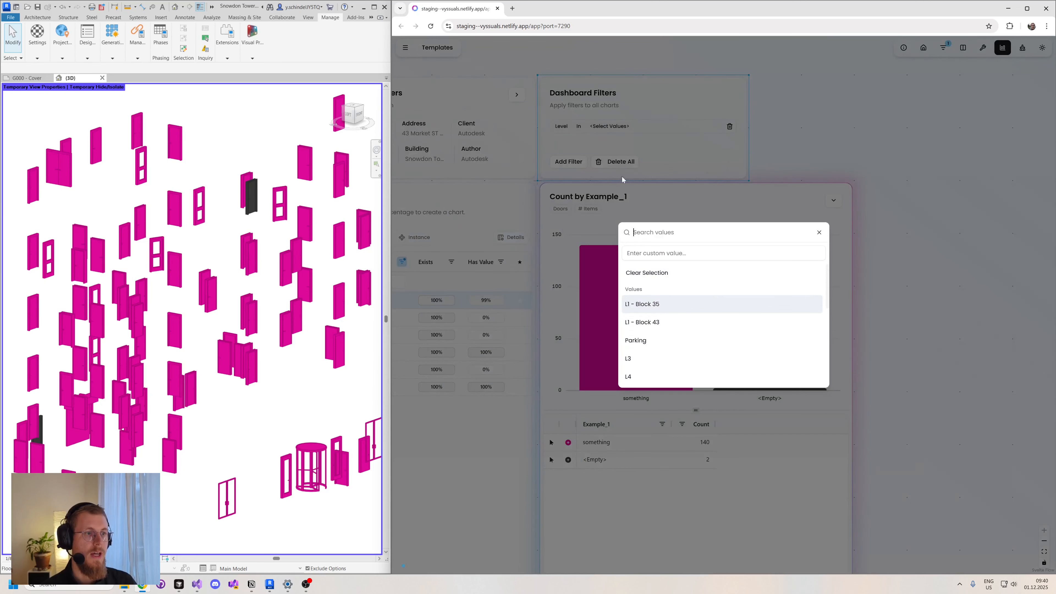
pyautogui.click(640, 360)
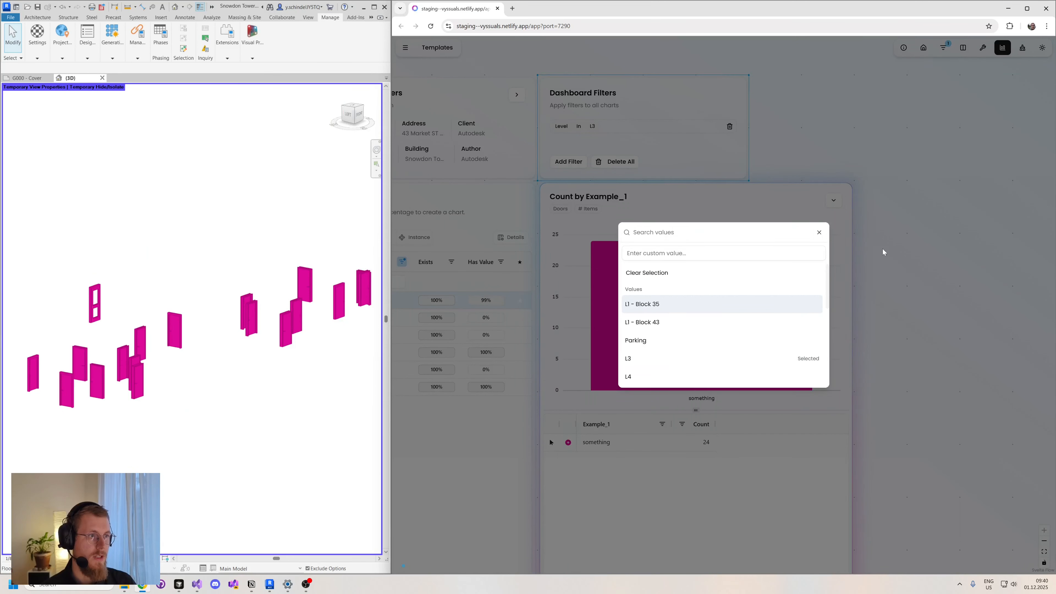
pyautogui.click(884, 254)
pyautogui.moveTo(891, 338); pyautogui.dragTo(889, 235)
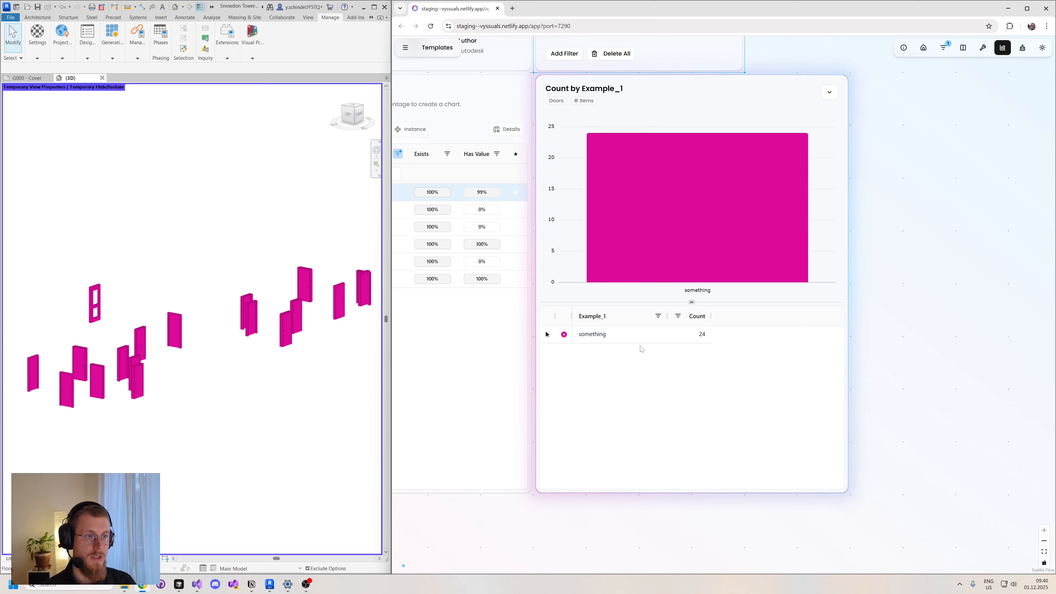
# - Replace the Example_1 value "something" with "else" for the filtered L3 doors
pyautogui.doubleClick(590, 335)
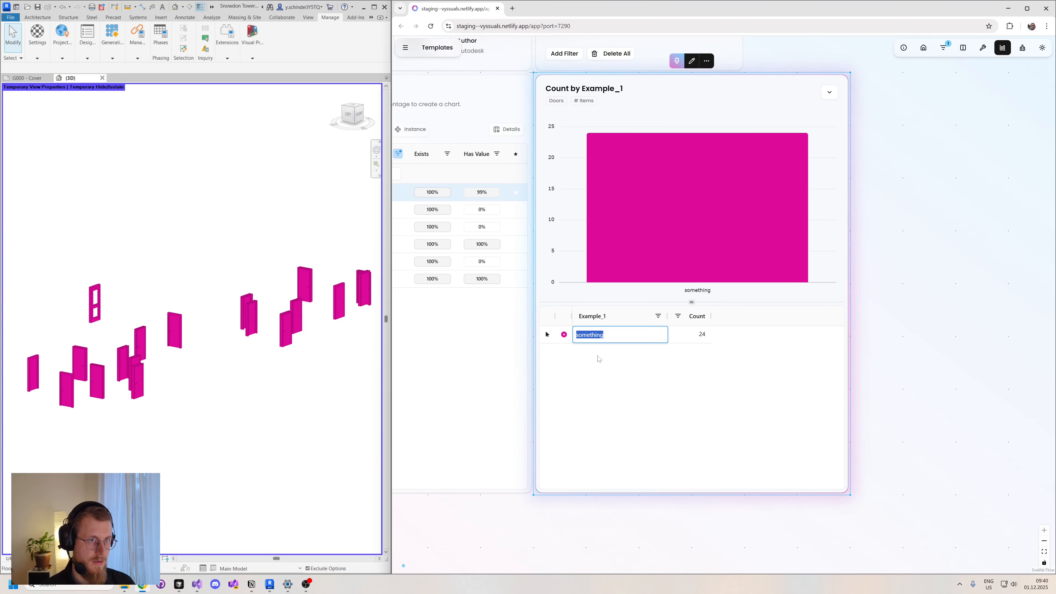
pyautogui.write('selse')
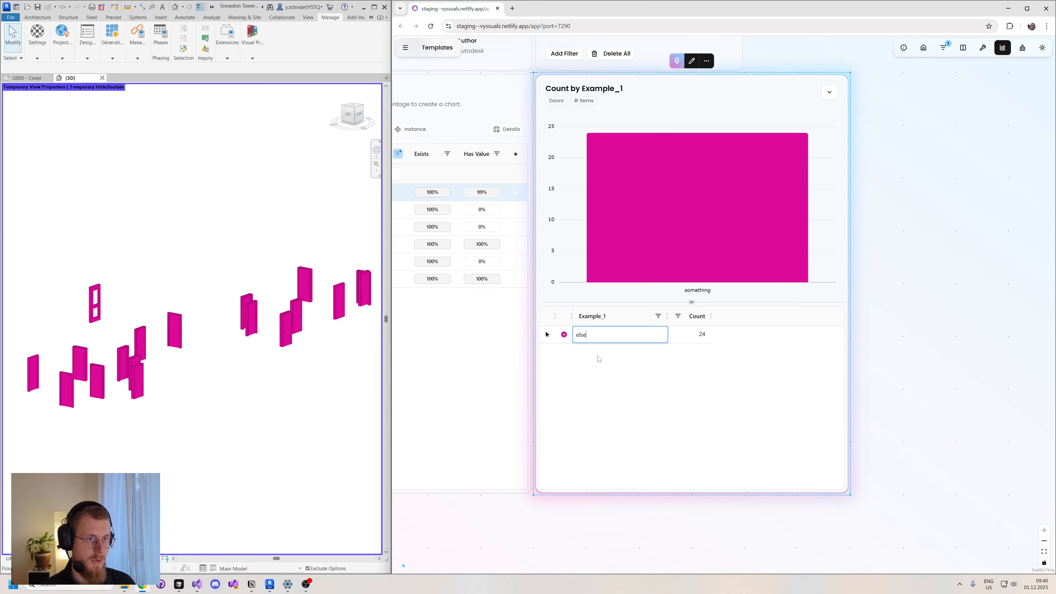
pyautogui.press('Return')
# - Delete the Level filter from the dashboard filters
pyautogui.moveTo(935, 171); pyautogui.dragTo(938, 236)
pyautogui.click(734, 83)
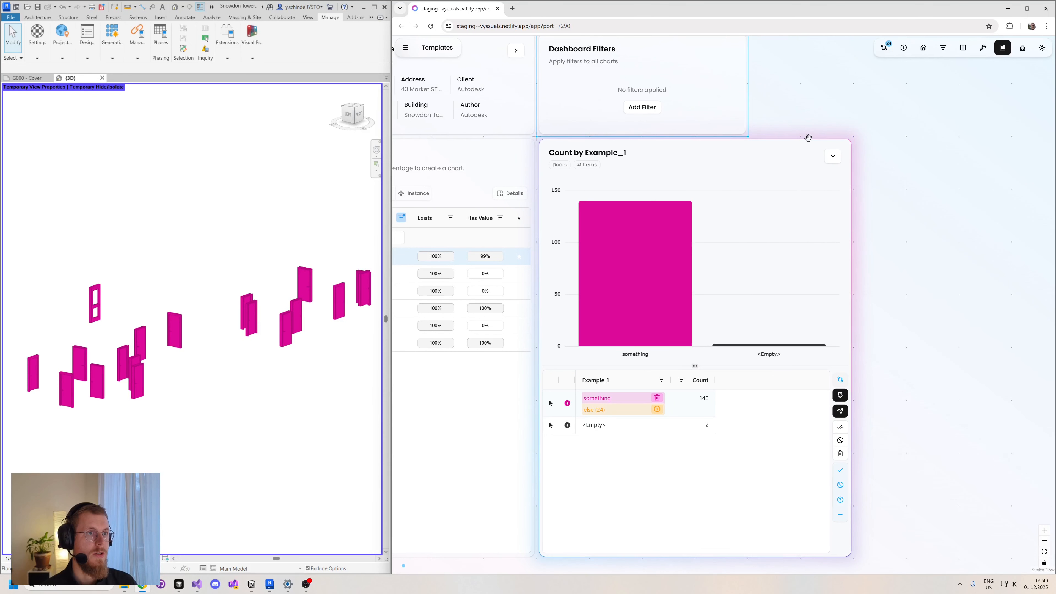
pyautogui.moveTo(912, 335); pyautogui.dragTo(906, 291)
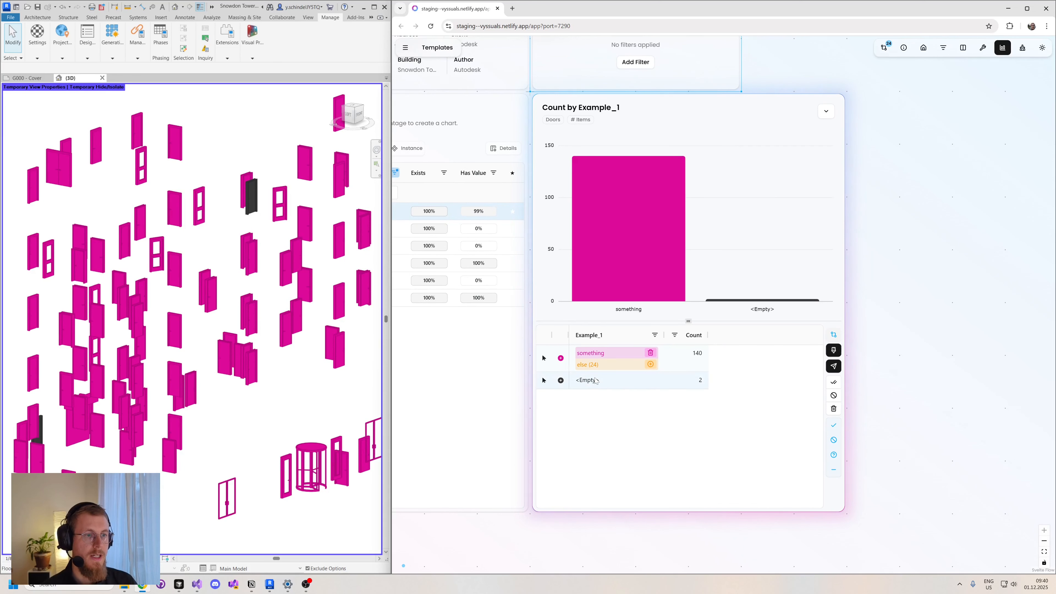
# - Drill down into the "something" group and look through the individual doors for pending "else" changes
pyautogui.click(560, 359)
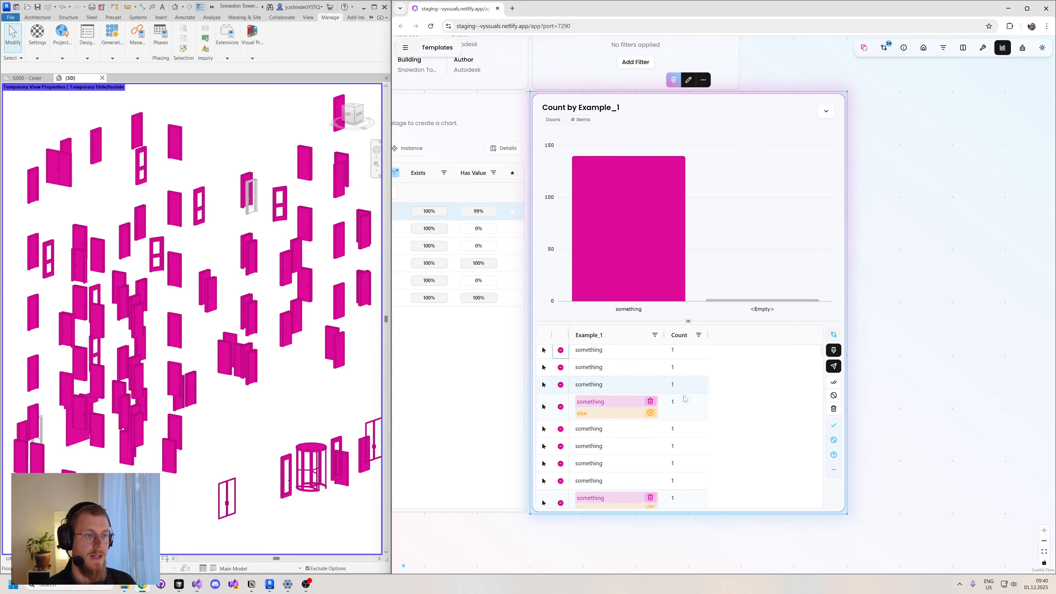
pyautogui.scroll(1, 684, 399)
pyautogui.scroll(2, 684, 400)
pyautogui.scroll(-3, 605, 415)
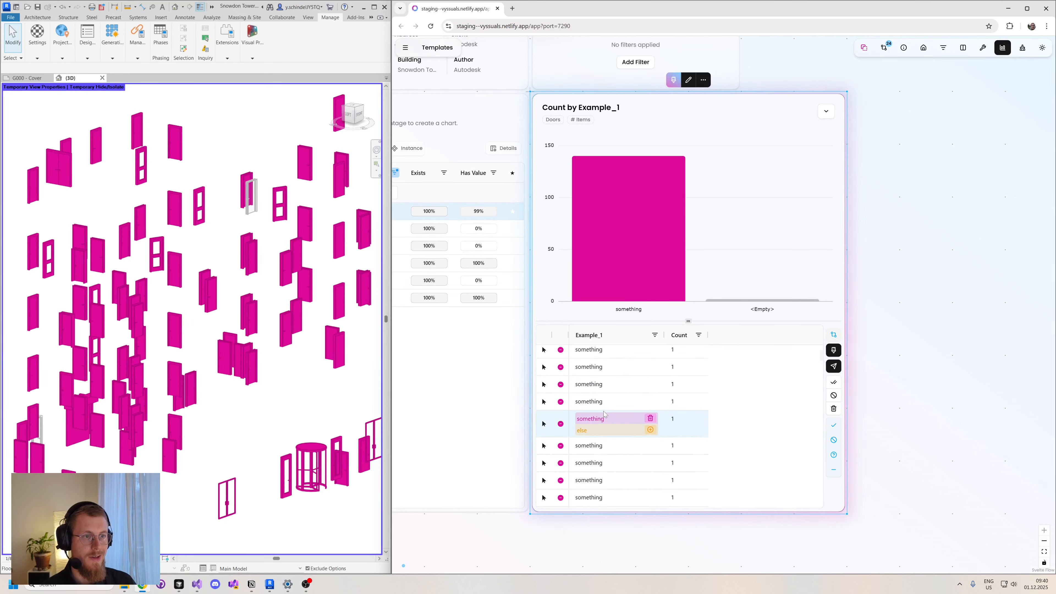
pyautogui.scroll(-1, 605, 414)
pyautogui.click(605, 414)
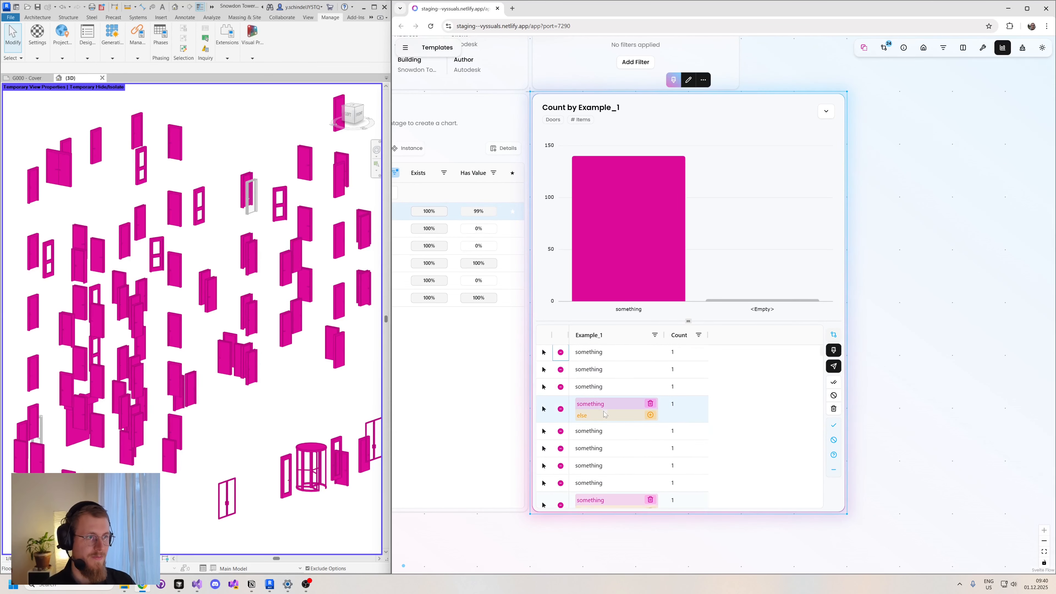
# - Preview the diff status of the Example_1 column in Revit and approve the first door's pending "else" change
pyautogui.click(834, 351)
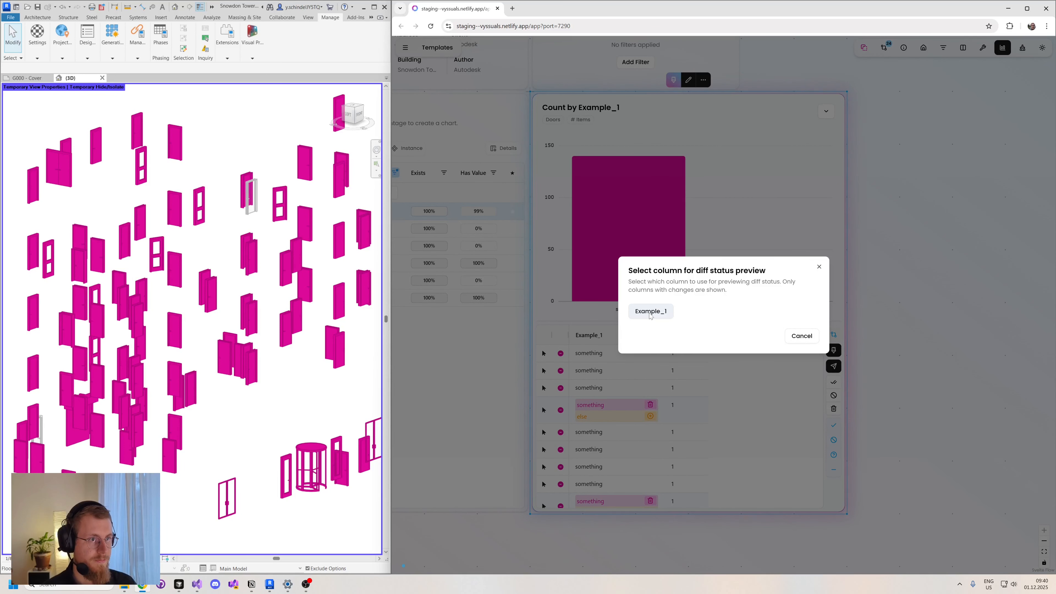
pyautogui.click(651, 315)
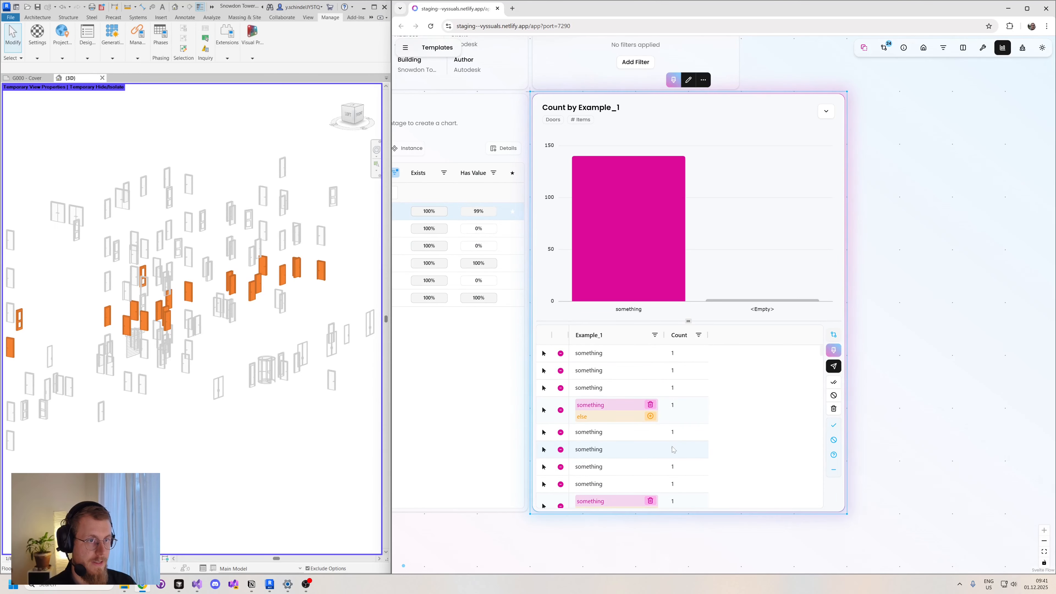
pyautogui.click(650, 416)
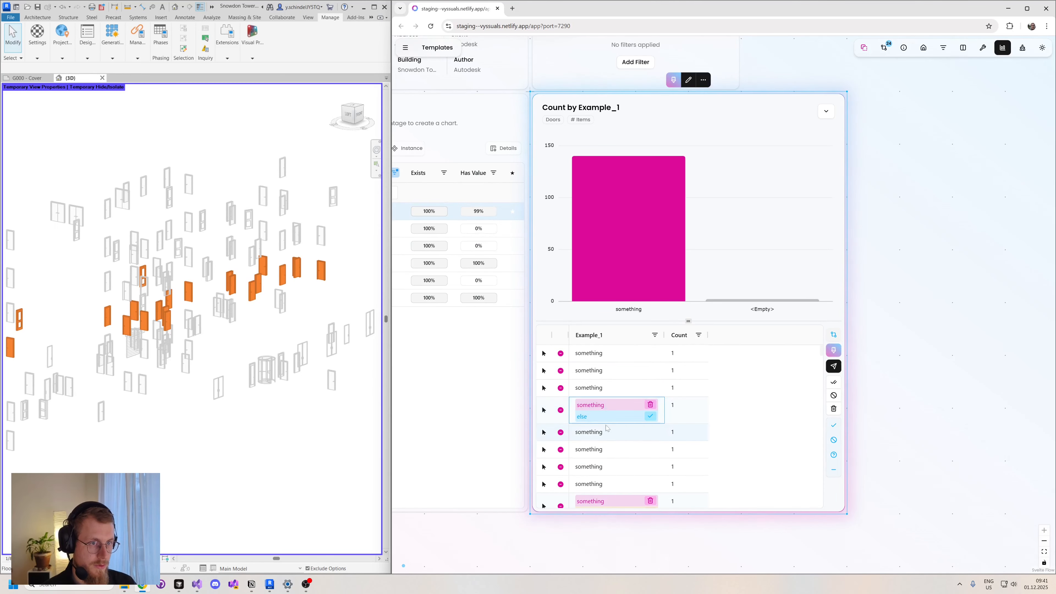
# - Rerun the Example_1 diff status preview in Revit and look closely at the door with the approved change
pyautogui.click(833, 351)
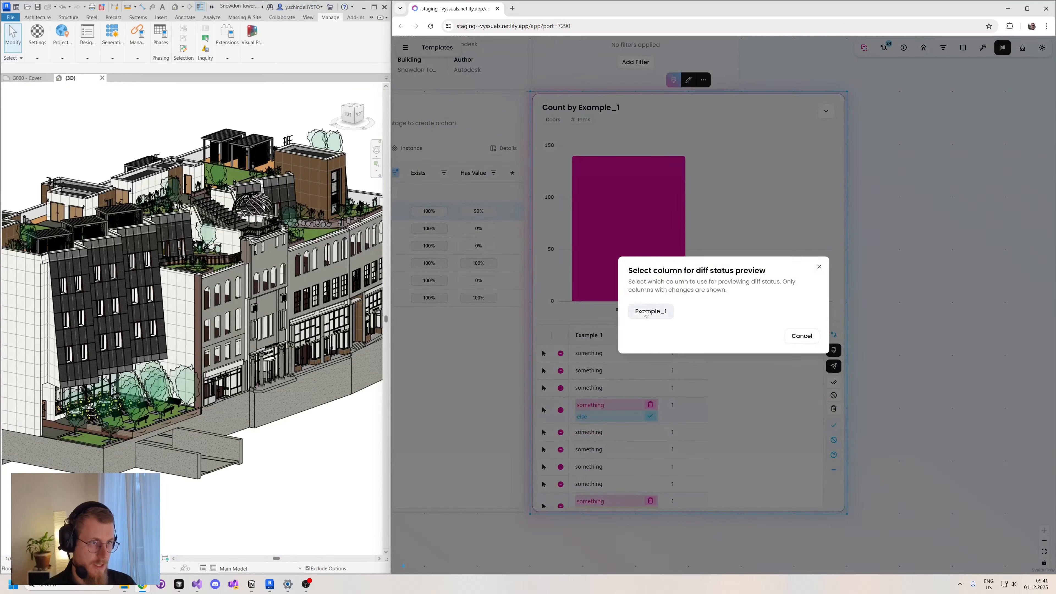
pyautogui.click(652, 311)
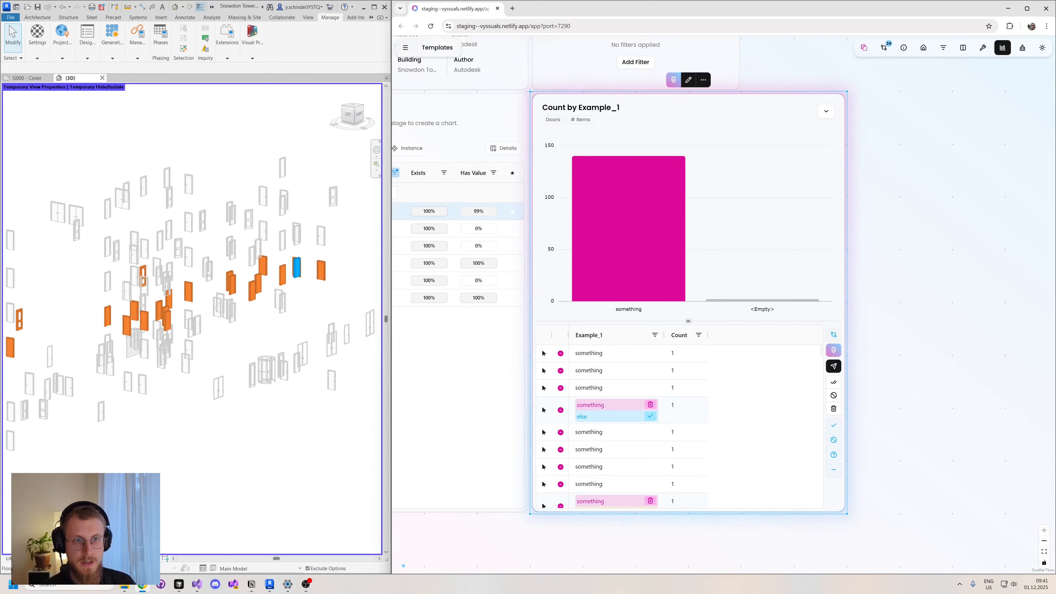
pyautogui.scroll(6, 304, 292)
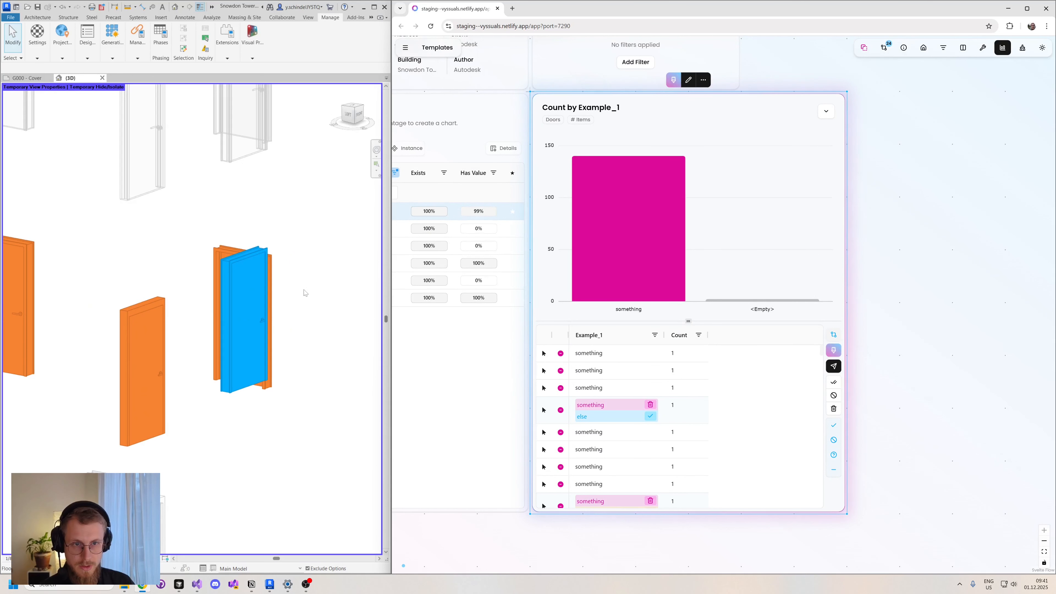
# - Reject the pending "else" change of the second door that has one in the drilled-down list
pyautogui.scroll(-1, 721, 418)
pyautogui.click(649, 471)
pyautogui.scroll(1, 650, 474)
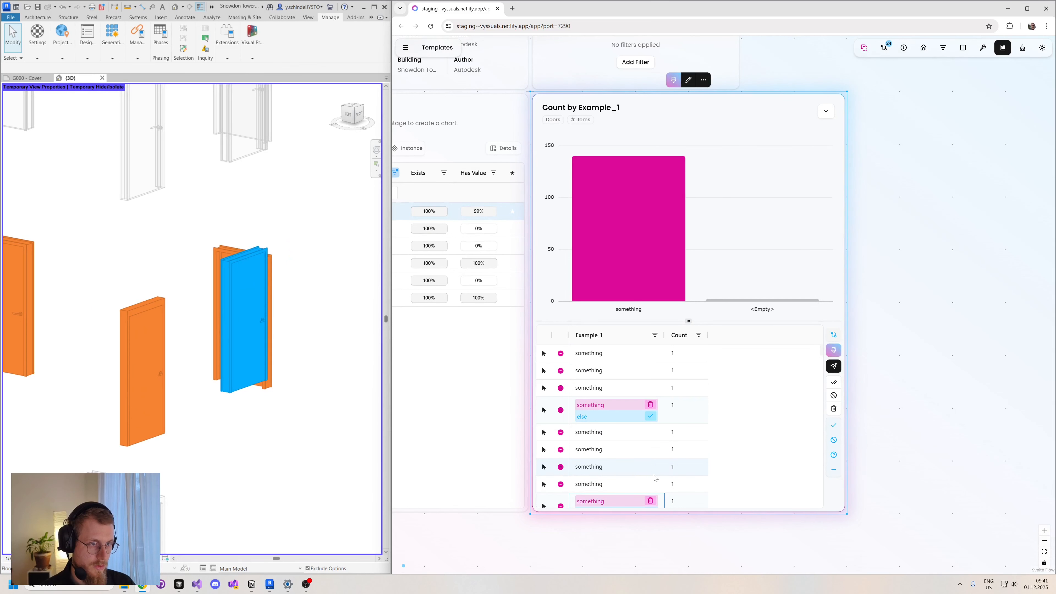
pyautogui.scroll(-2, 667, 455)
pyautogui.click(649, 431)
pyautogui.scroll(2, 707, 441)
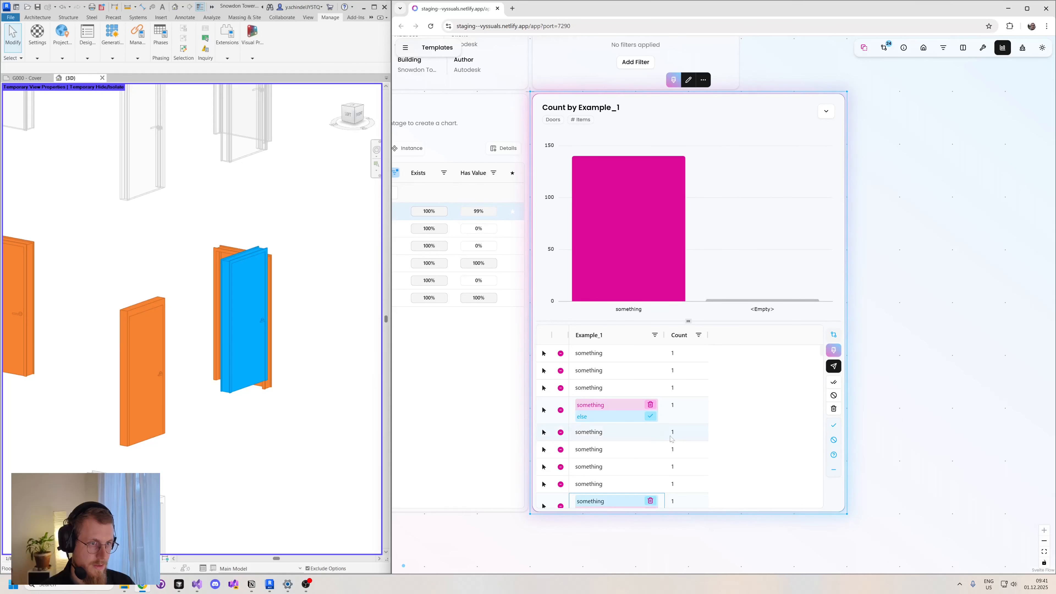
# - Preview the Example_1 diff status in Revit again with the rejected change included
pyautogui.scroll(-3, 651, 436)
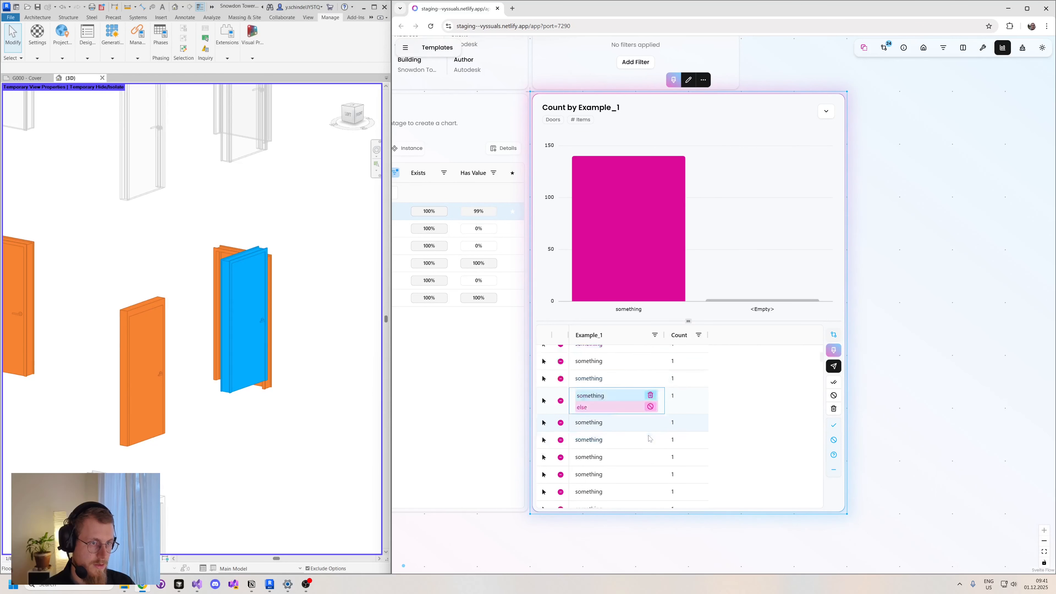
pyautogui.click(833, 351)
pyautogui.click(833, 351)
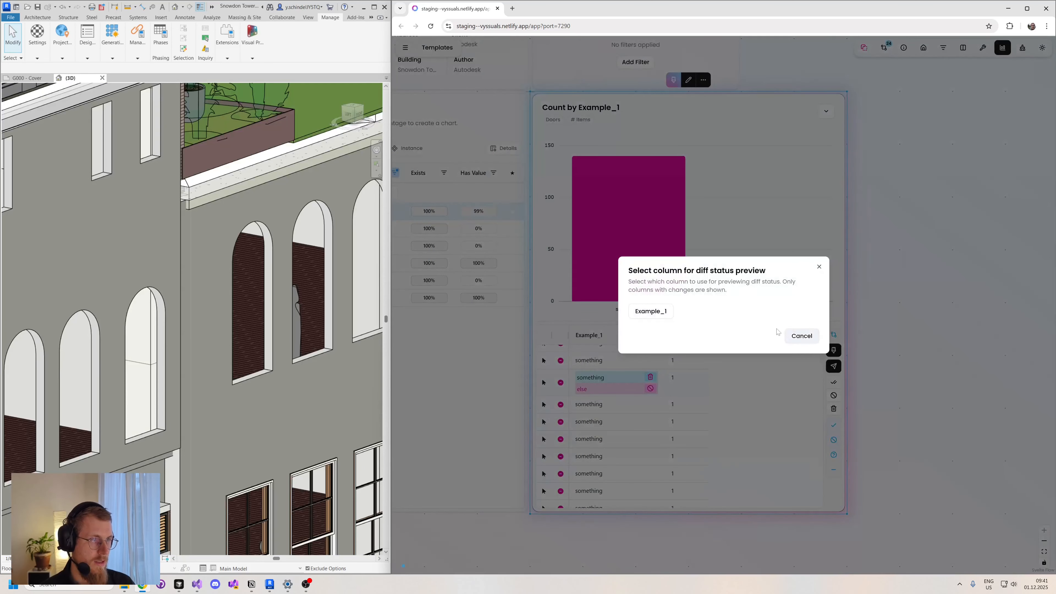
pyautogui.click(650, 312)
pyautogui.scroll(-5, 221, 295)
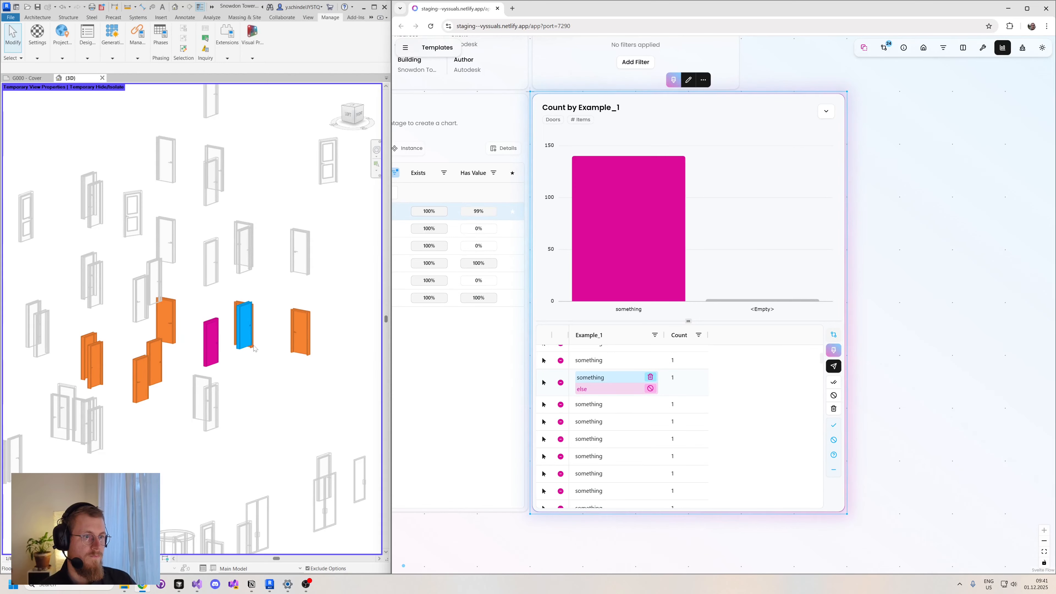
# - Send the approved Example_1 change to Revit
pyautogui.scroll(-2, 752, 397)
pyautogui.click(834, 366)
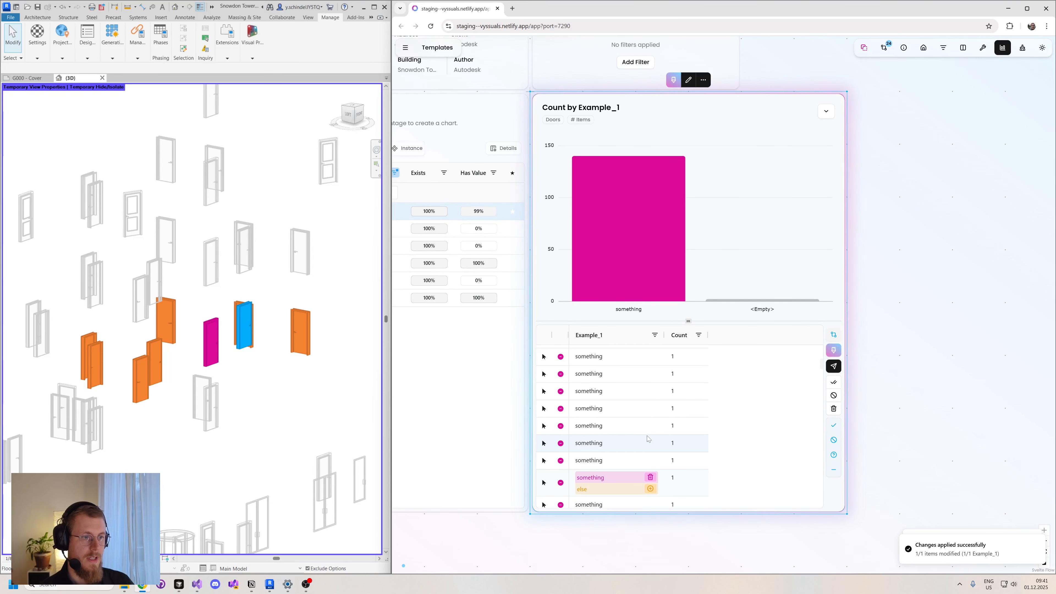
pyautogui.scroll(-1, 647, 437)
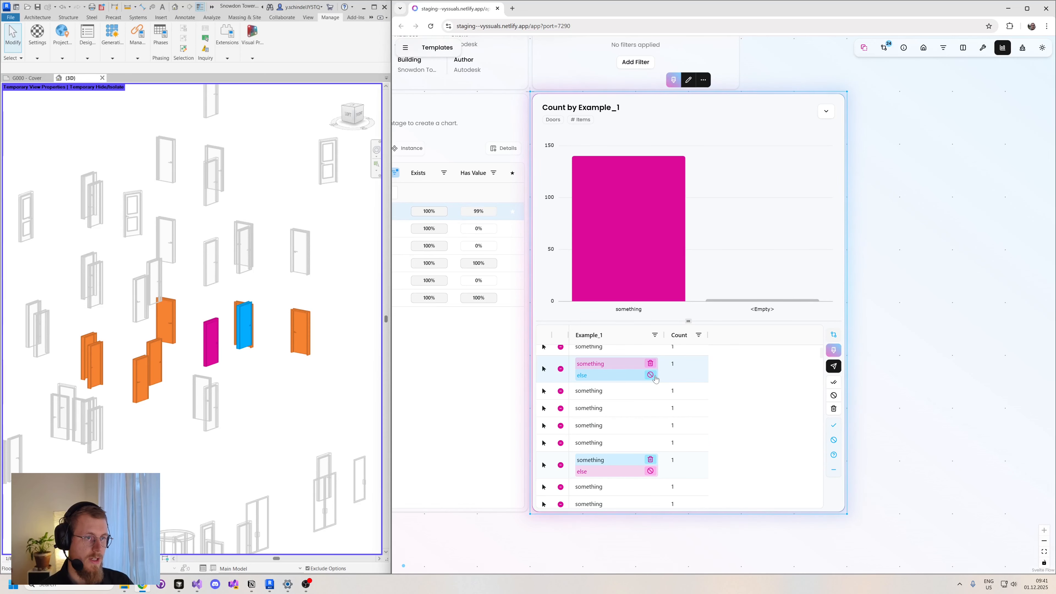
# - Colour the doors in Revit by the Count by Example_1 chart and refresh that preview
pyautogui.click(673, 81)
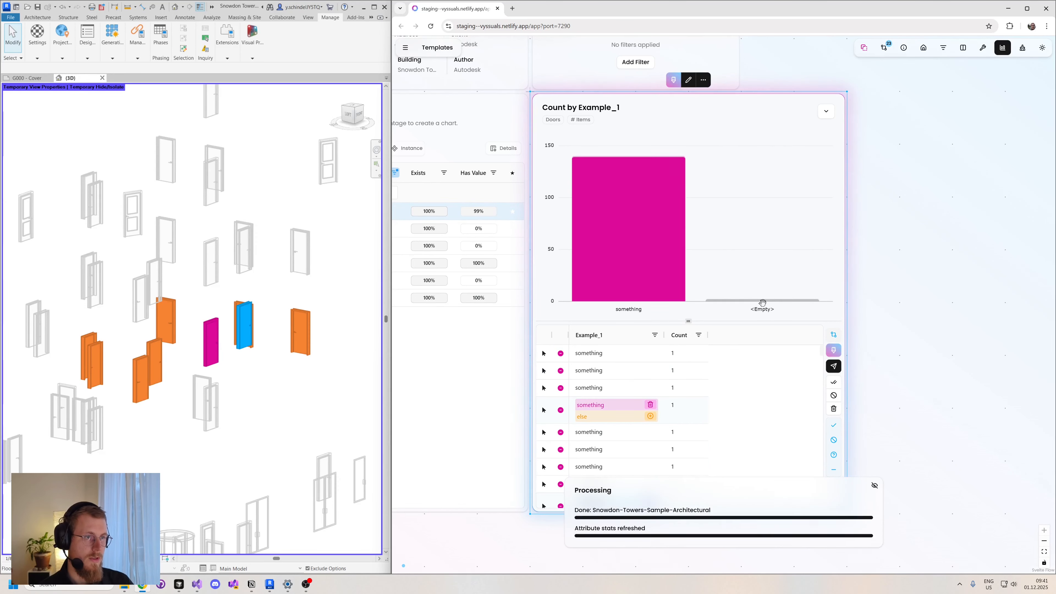
pyautogui.scroll(-4, 256, 301)
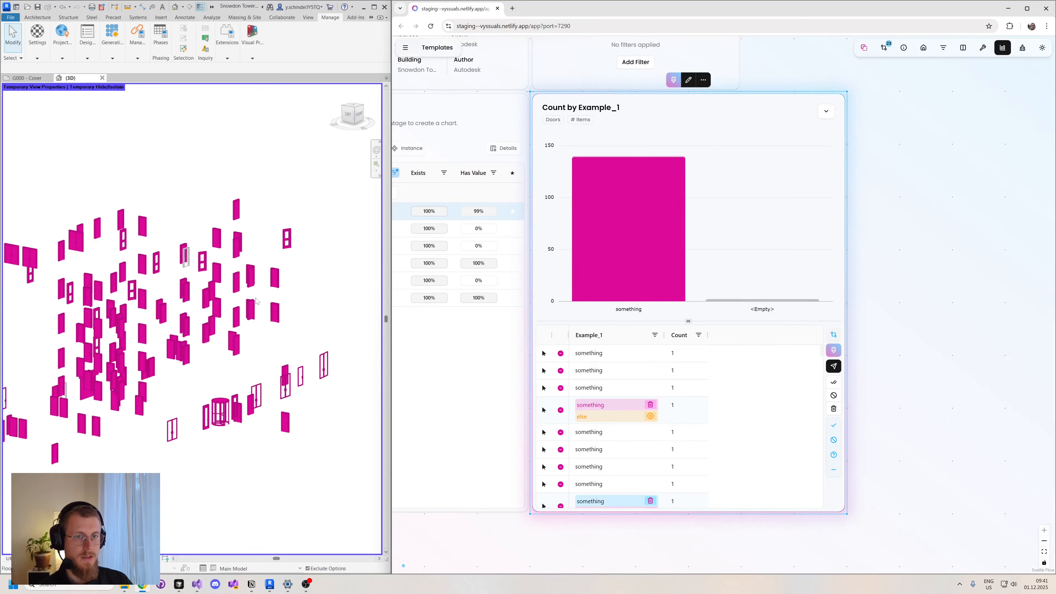
pyautogui.click(674, 80)
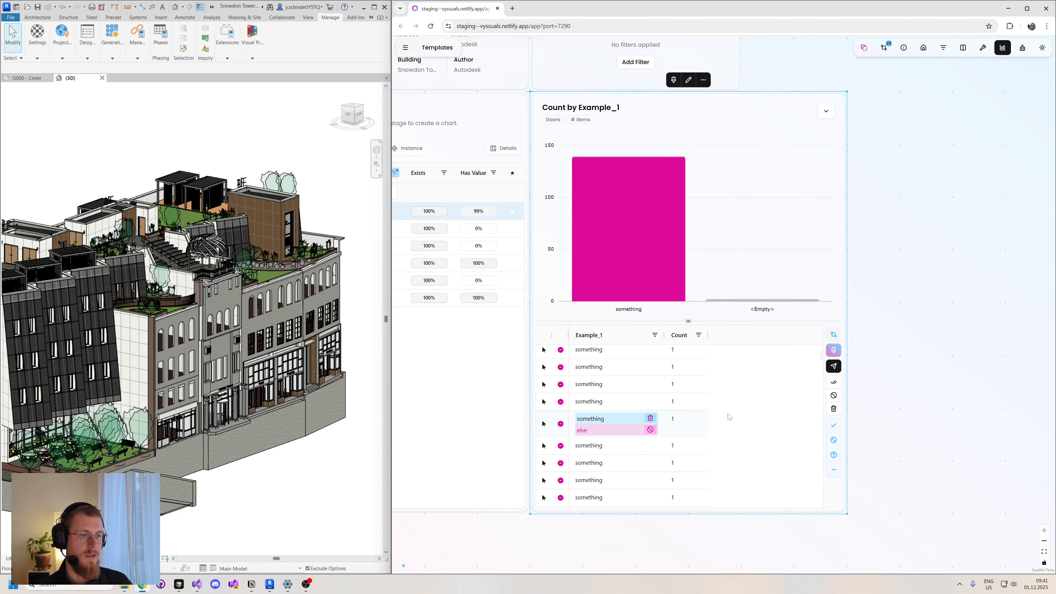
pyautogui.click(673, 80)
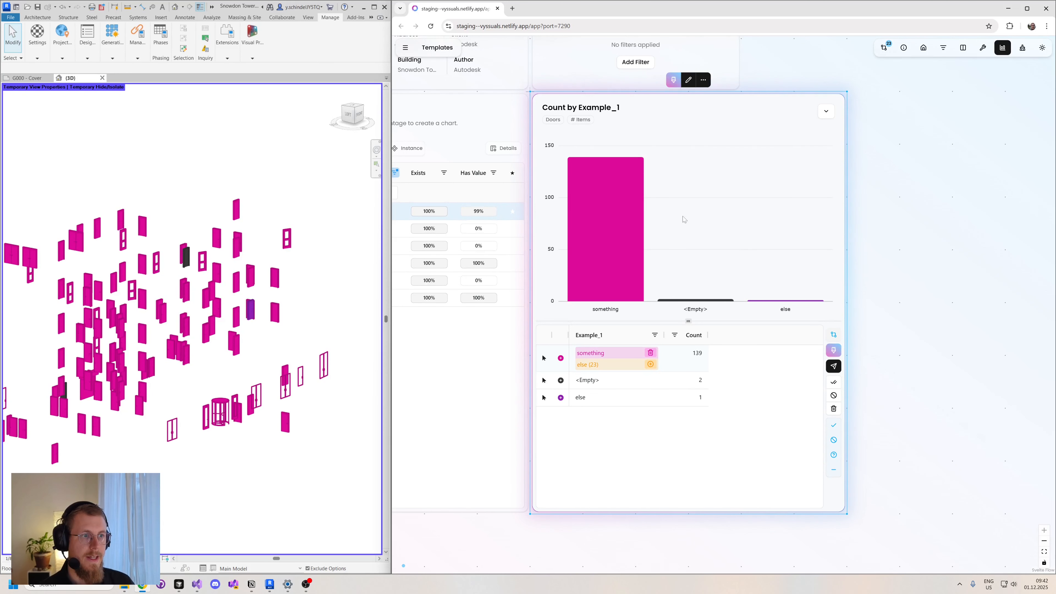
# - Drill down into the "something" group from the table and from its chart bar, and clear the cross-filtering
pyautogui.click(561, 358)
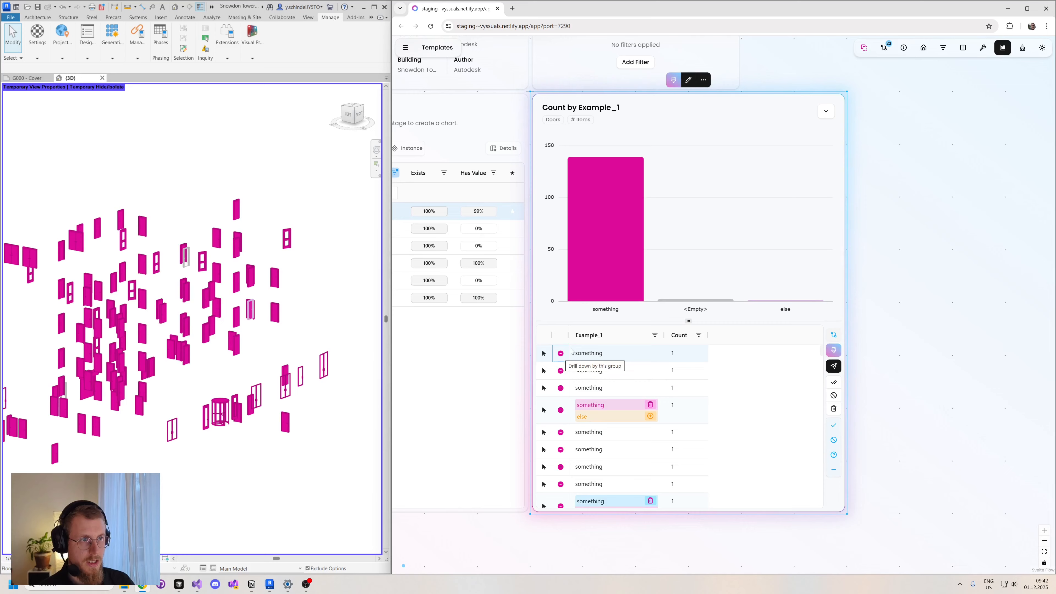
pyautogui.click(560, 355)
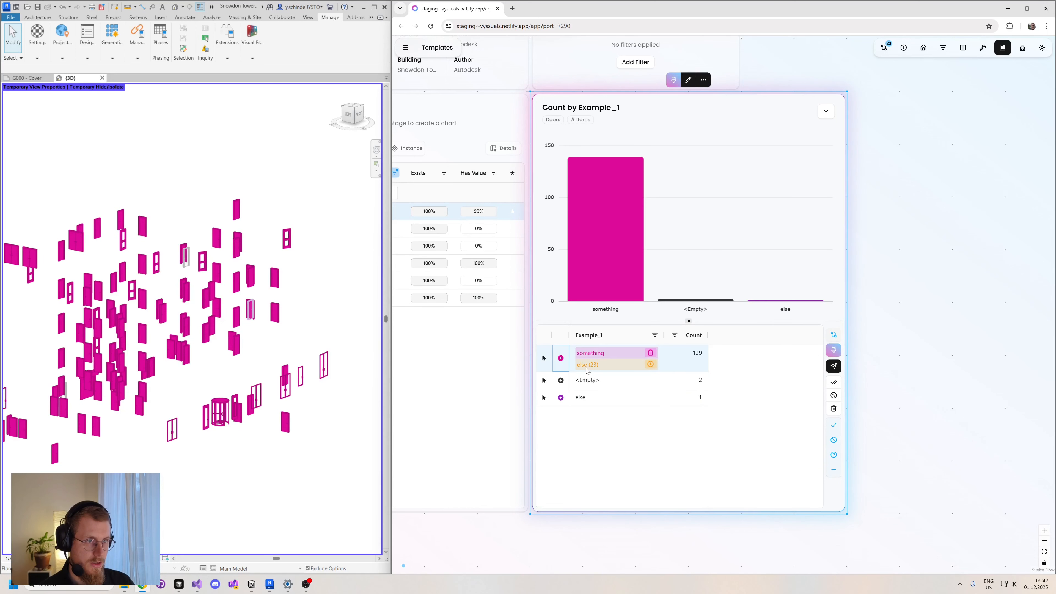
pyautogui.click(561, 359)
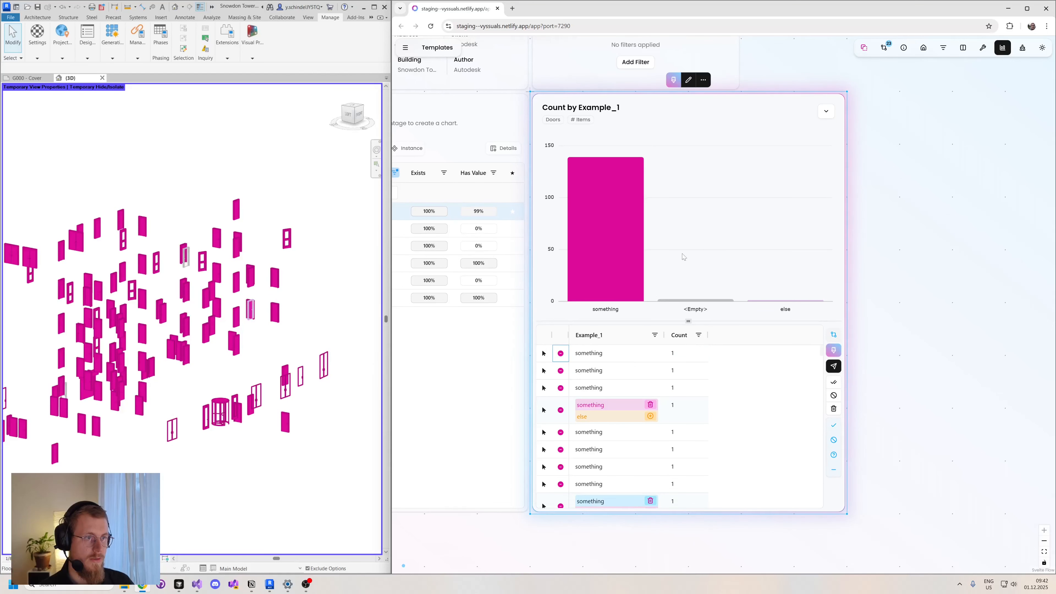
pyautogui.click(690, 232)
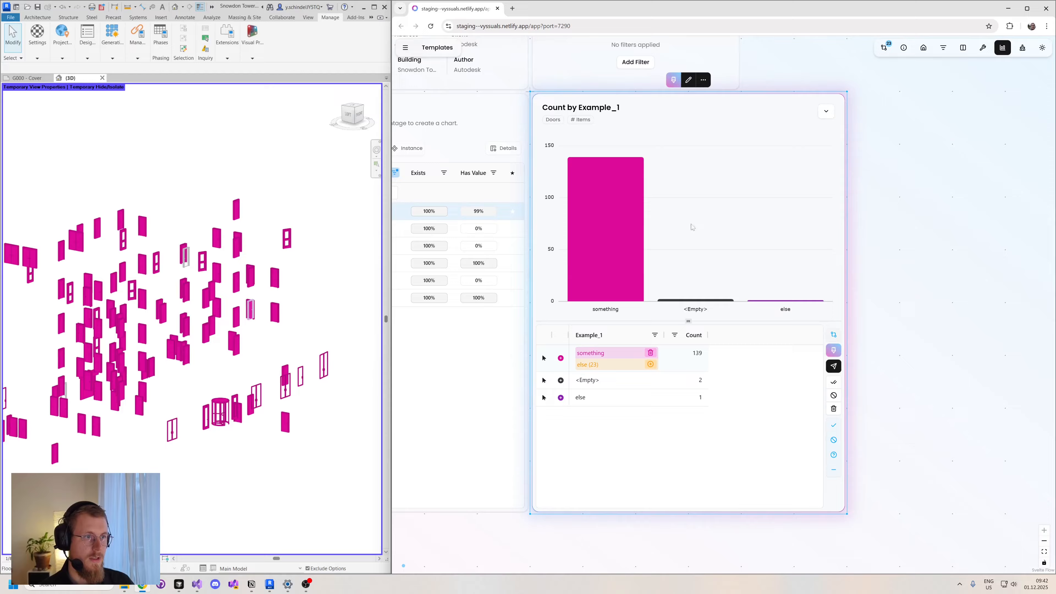
pyautogui.click(617, 241)
pyautogui.click(710, 231)
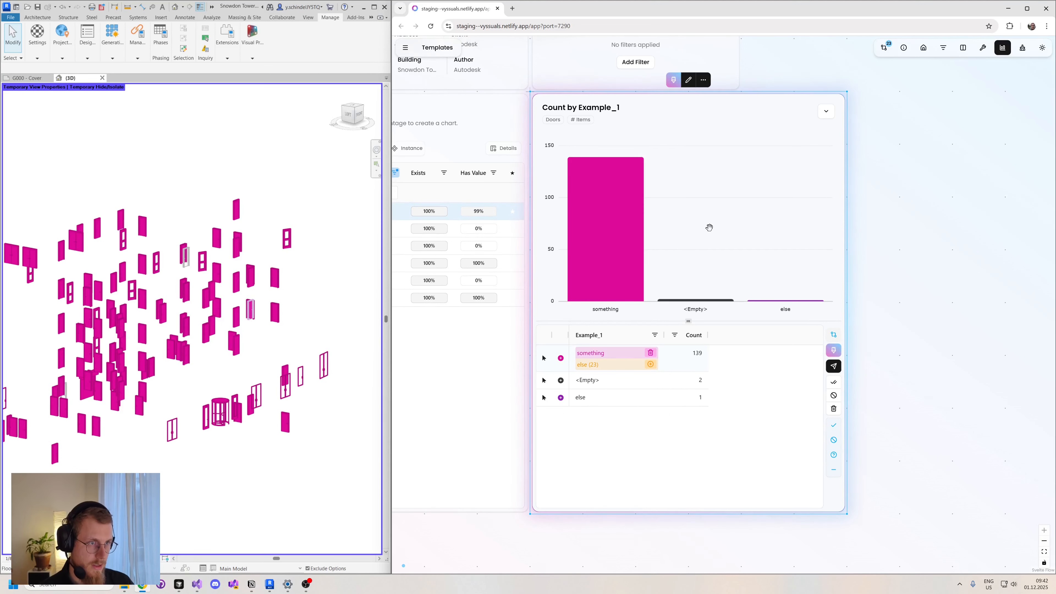
pyautogui.click(618, 227)
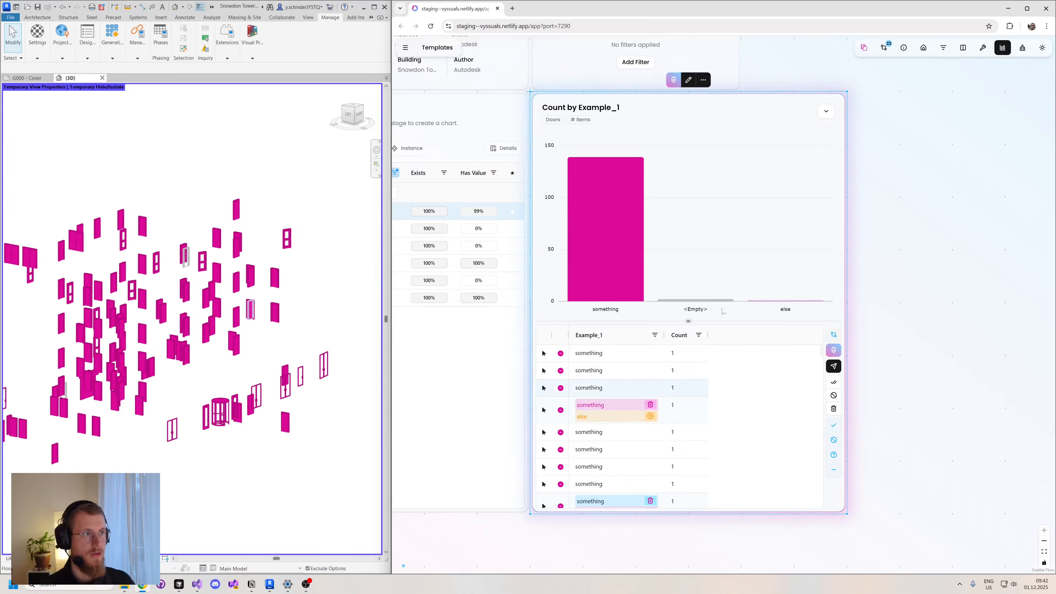
pyautogui.click(865, 49)
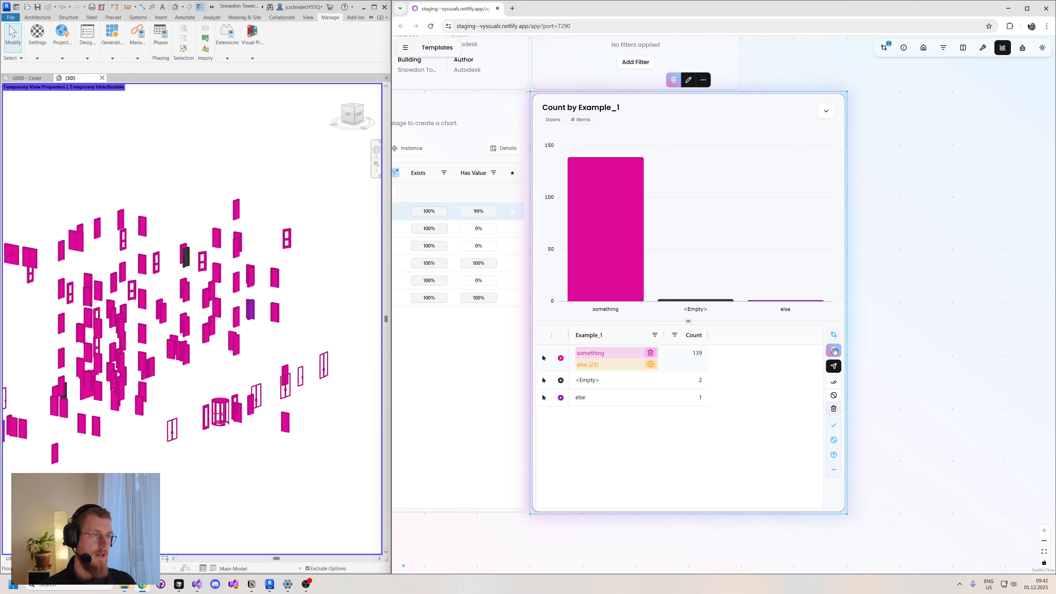
# - Reset all pending changes across the entire dataset
pyautogui.click(883, 49)
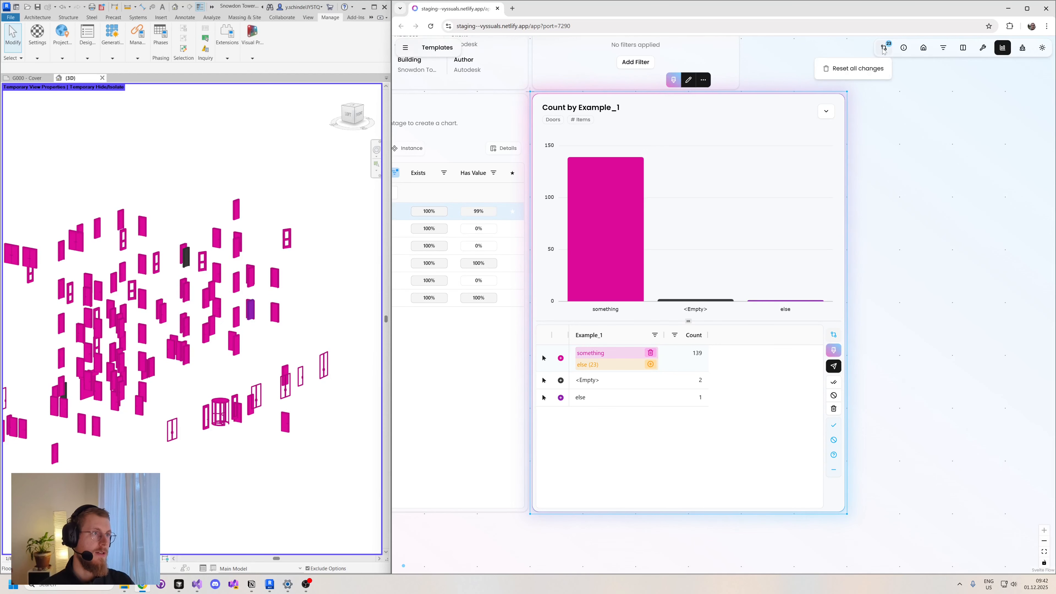
pyautogui.click(863, 69)
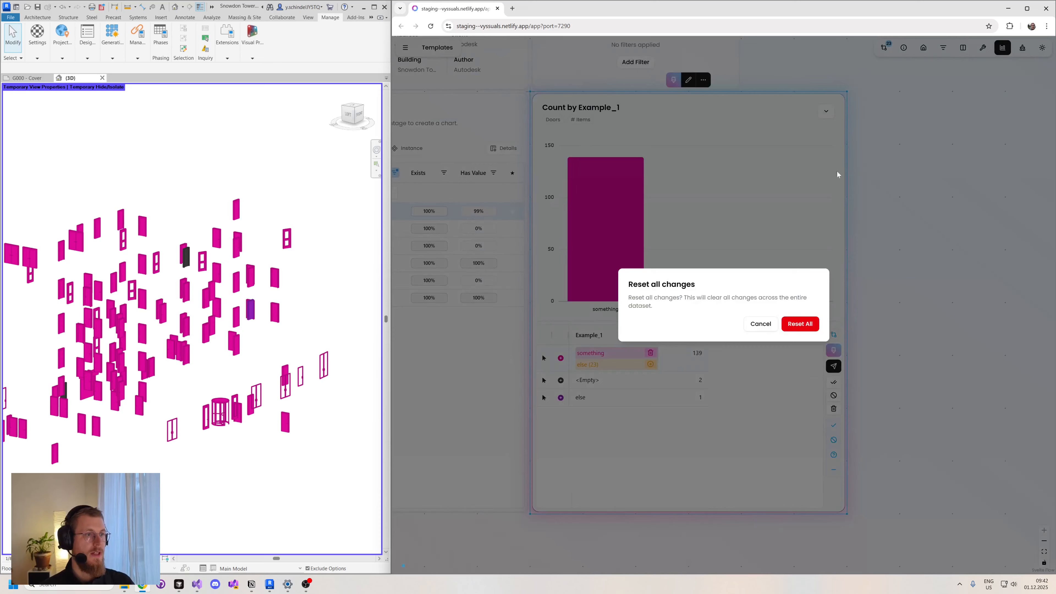
pyautogui.click(804, 323)
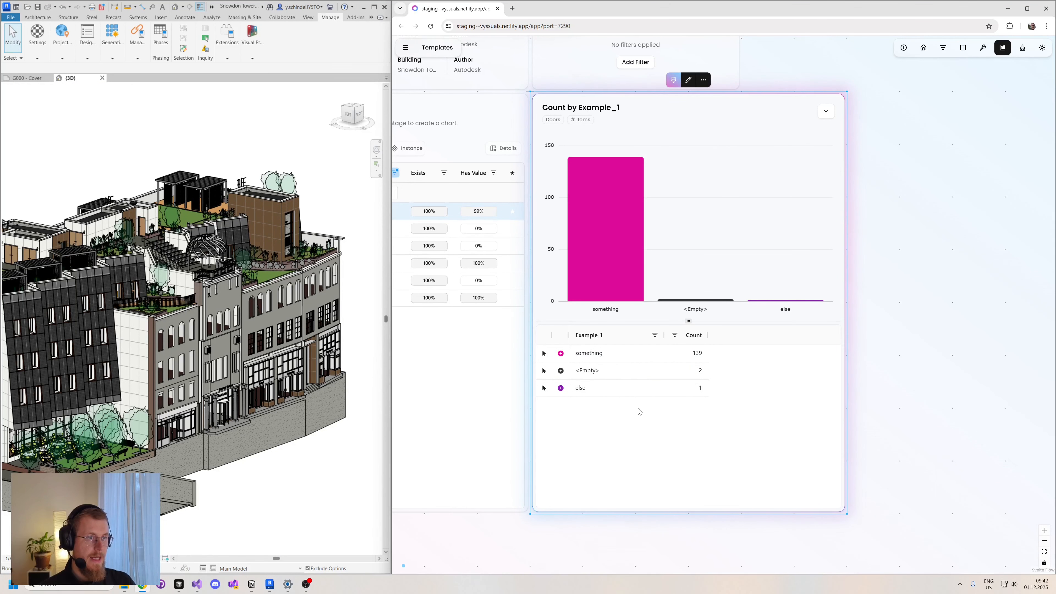
# - Replace the Example_1 value "something" with "otheer thing" for the whole door group
pyautogui.moveTo(902, 172); pyautogui.dragTo(910, 206)
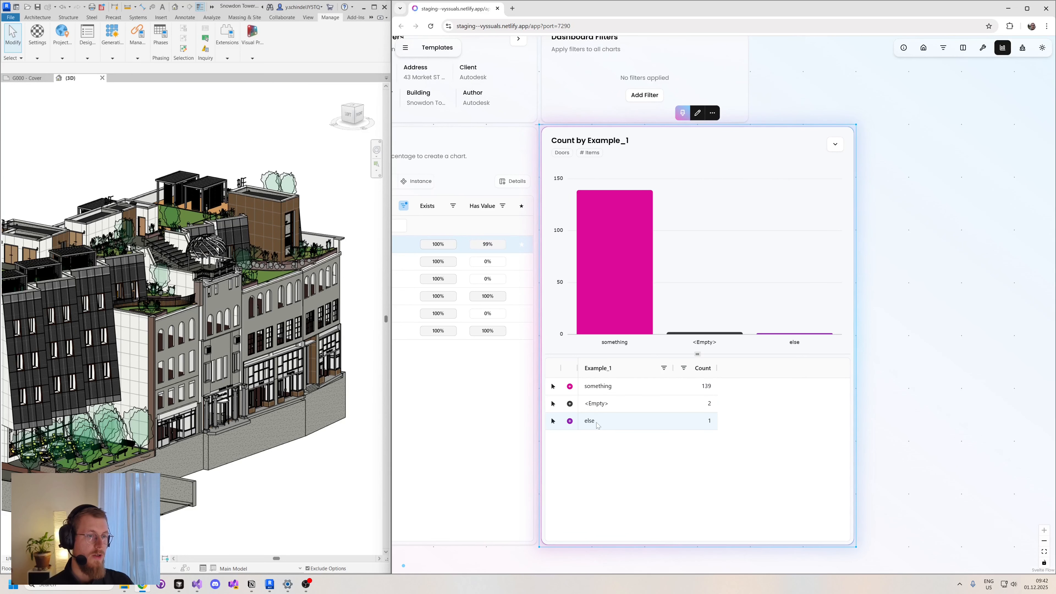
pyautogui.moveTo(909, 166); pyautogui.dragTo(907, 190)
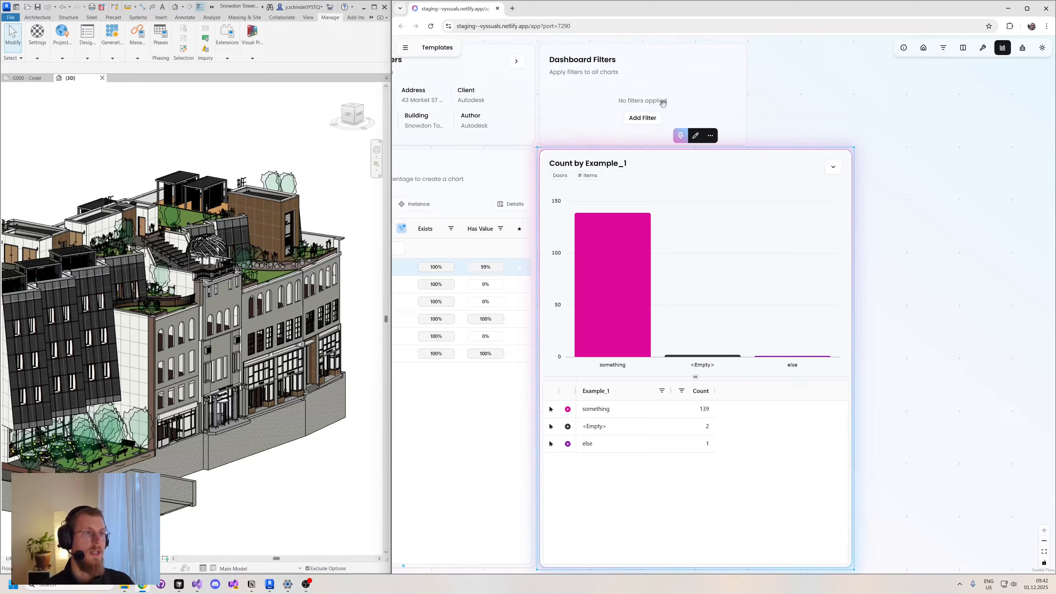
pyautogui.click(823, 95)
pyautogui.moveTo(817, 105); pyautogui.dragTo(815, 82)
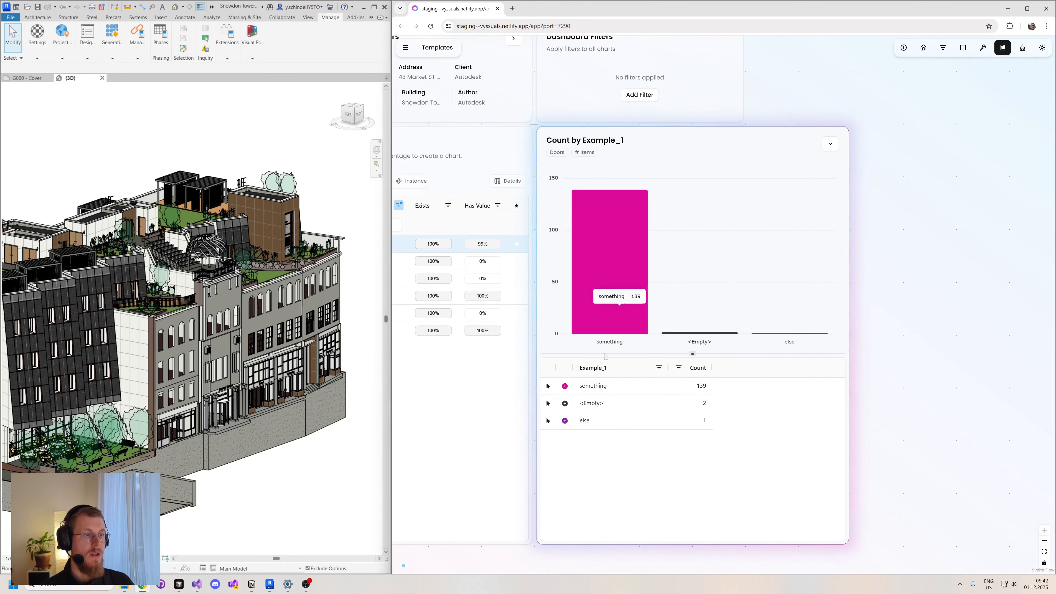
pyautogui.doubleClick(592, 386)
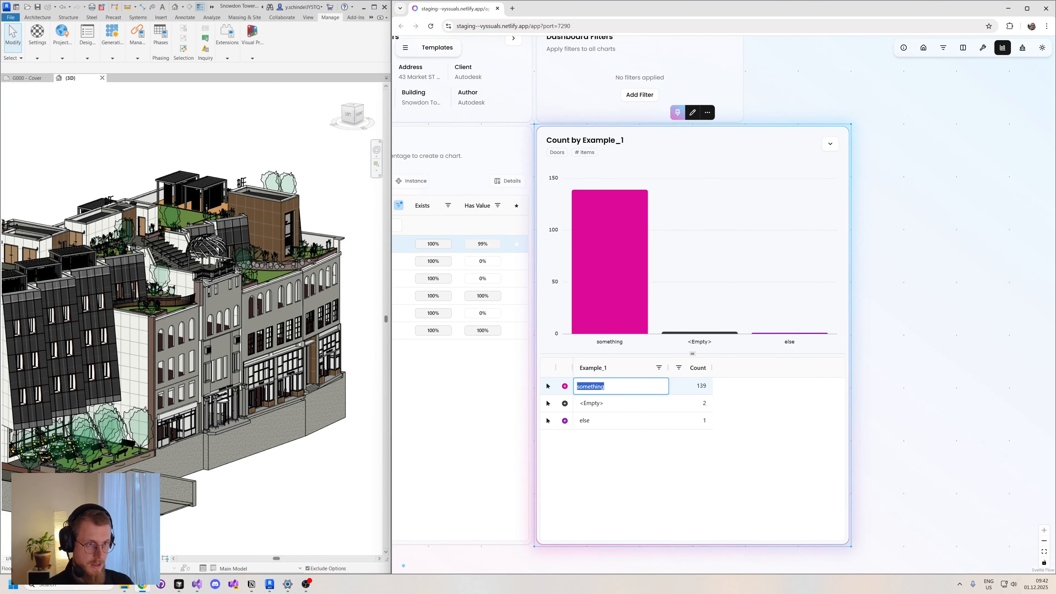
pyautogui.write('othe4r')
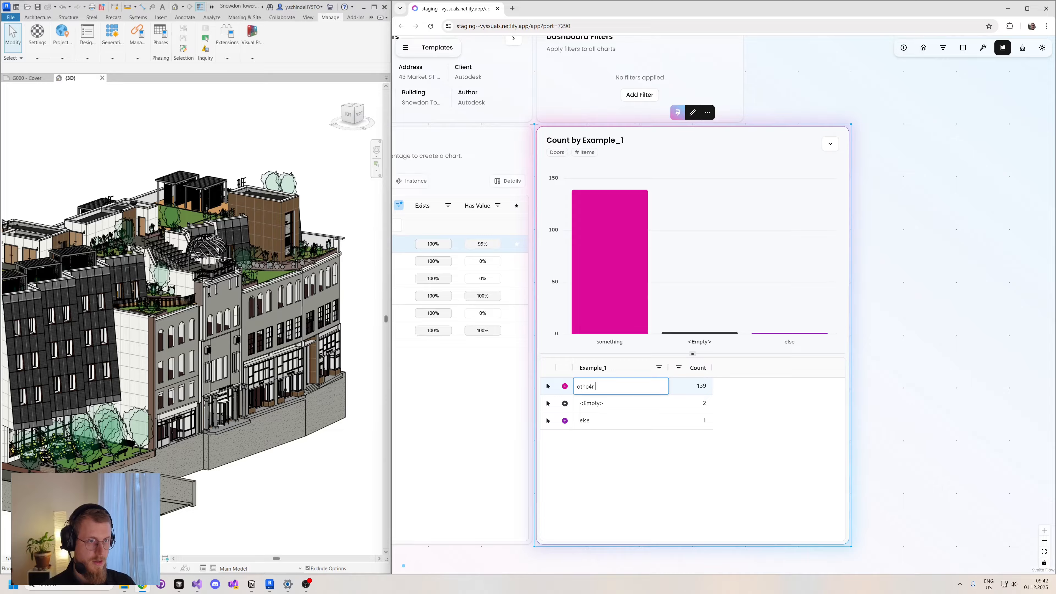
pyautogui.press('BackSpace')
pyautogui.press('BackSpace')
pyautogui.write('er thing')
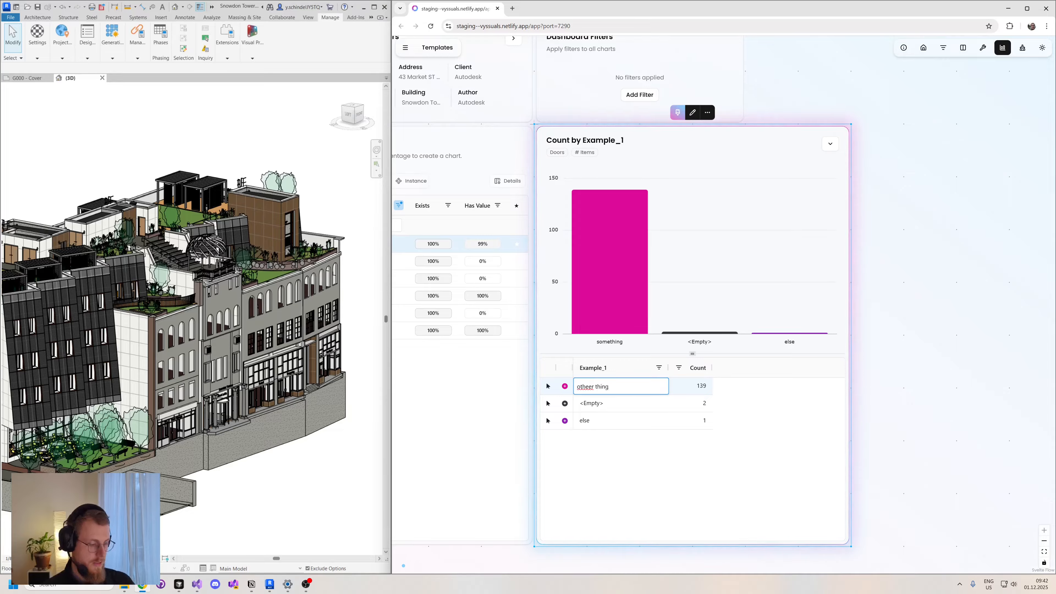
pyautogui.press('Return')
# - Approve all pending Example_1 changes and send them to Revit
pyautogui.click(839, 399)
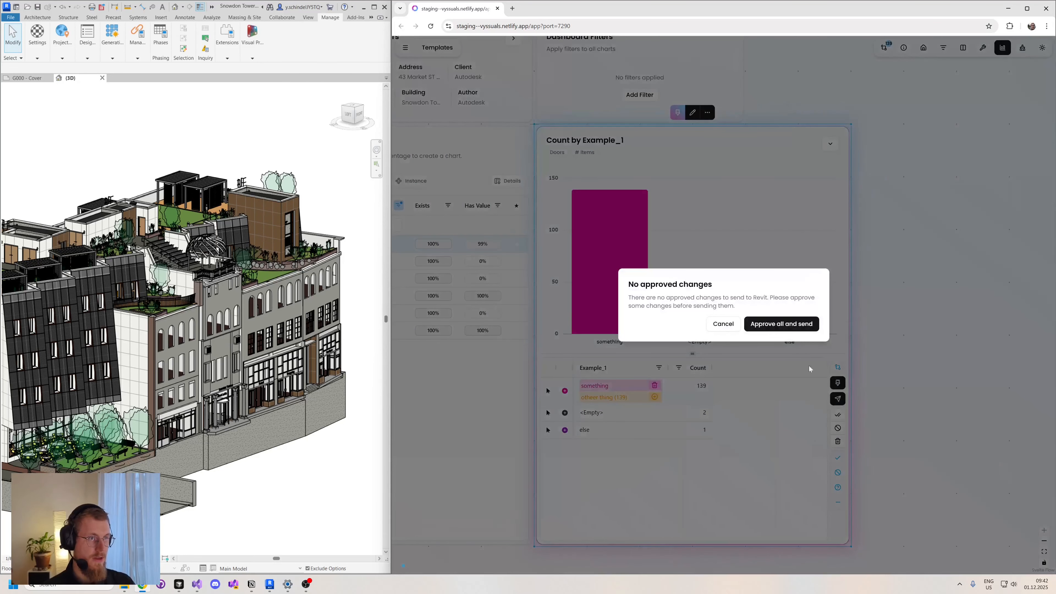
pyautogui.click(784, 323)
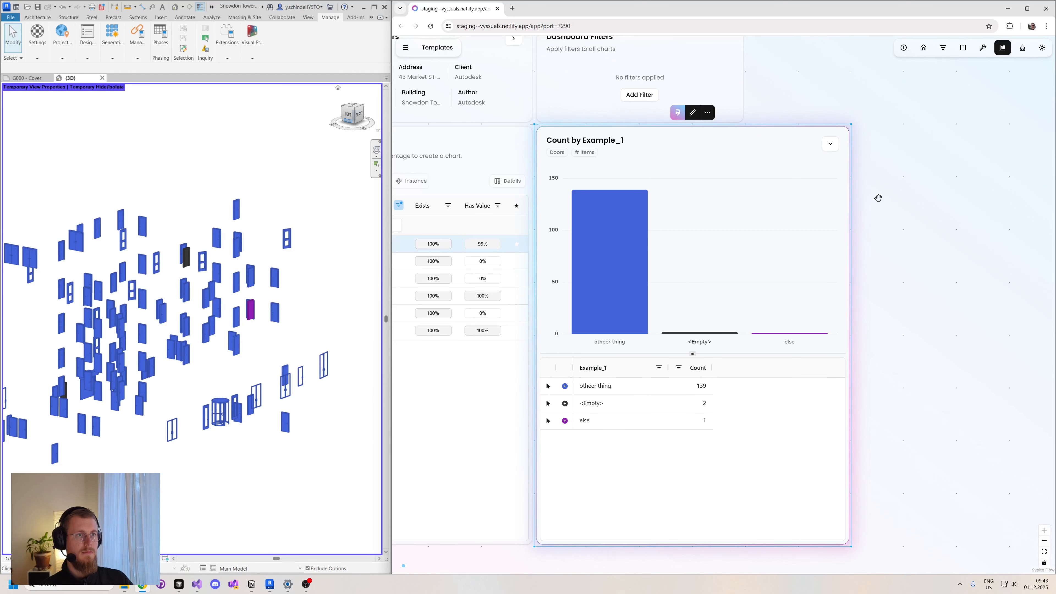
# - Stop syncing the "Count by Example_1" chart's colors to the model and delete the chart from the dashboard
pyautogui.scroll(2, 893, 216)
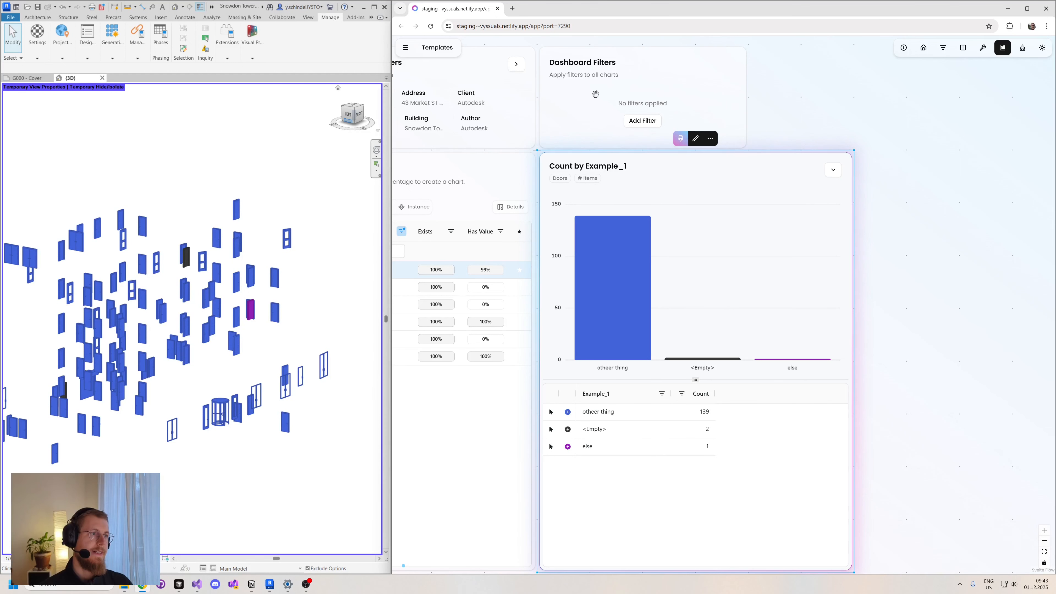
pyautogui.moveTo(903, 249); pyautogui.dragTo(891, 228)
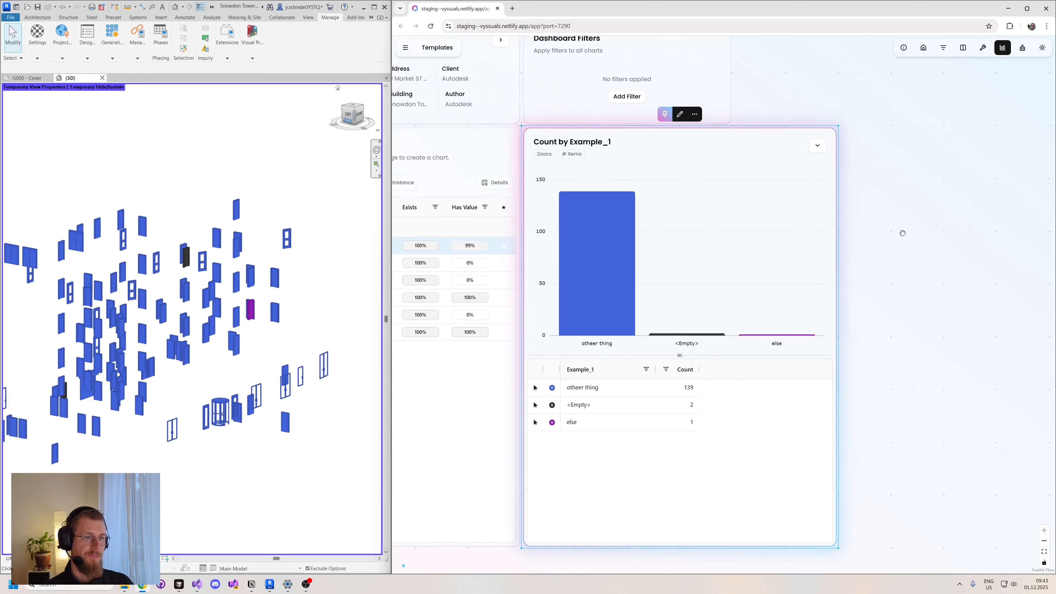
pyautogui.moveTo(901, 232); pyautogui.dragTo(889, 189)
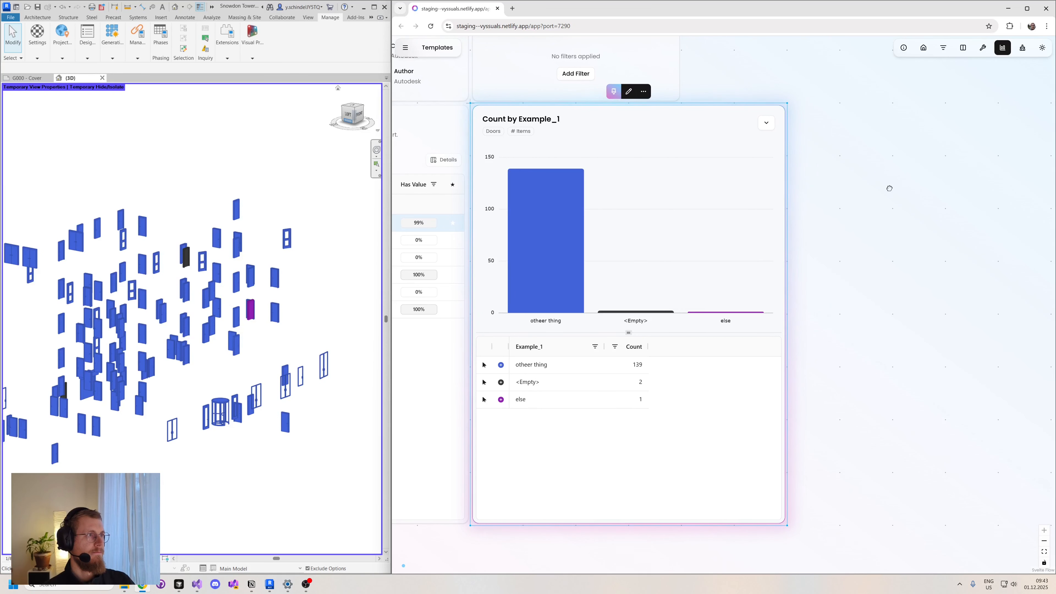
pyautogui.click(613, 91)
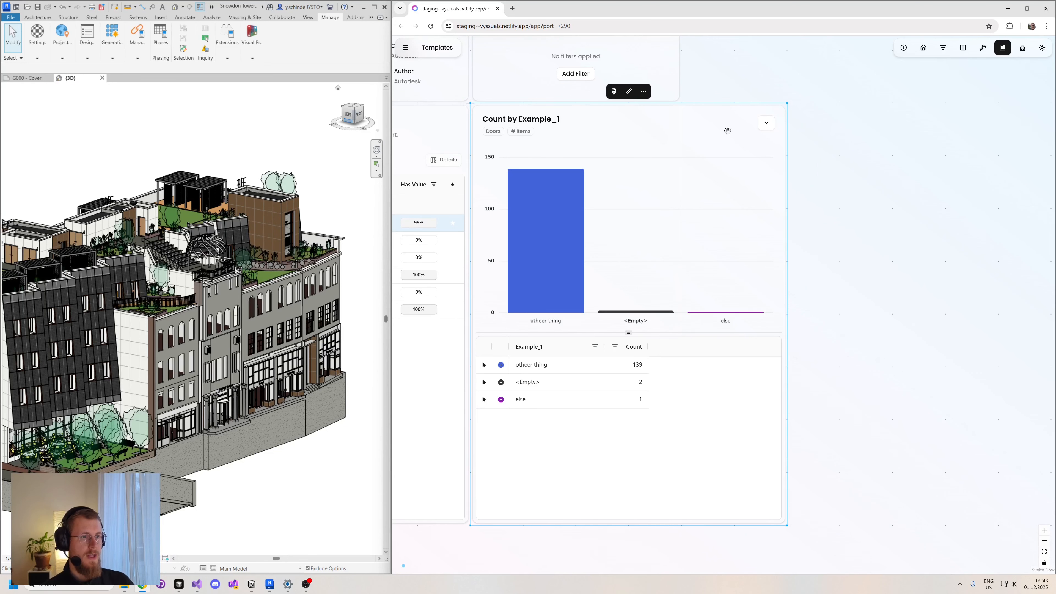
pyautogui.press('Delete')
# - Add a Text Transformer to the dashboard and place it below the Dashboard Filters card
pyautogui.moveTo(747, 175); pyautogui.dragTo(784, 258)
pyautogui.click(984, 48)
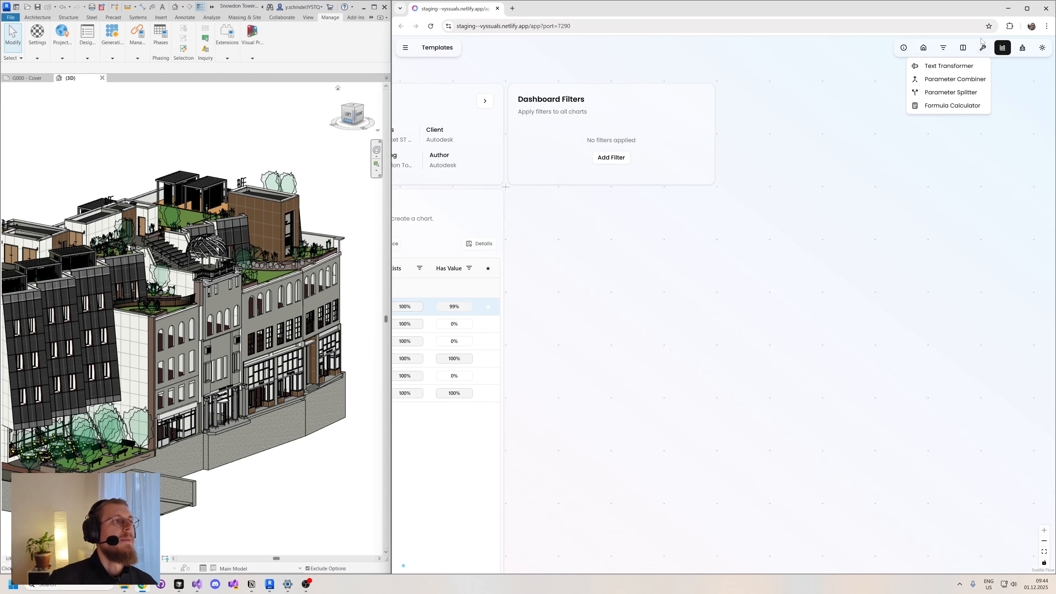
pyautogui.click(951, 69)
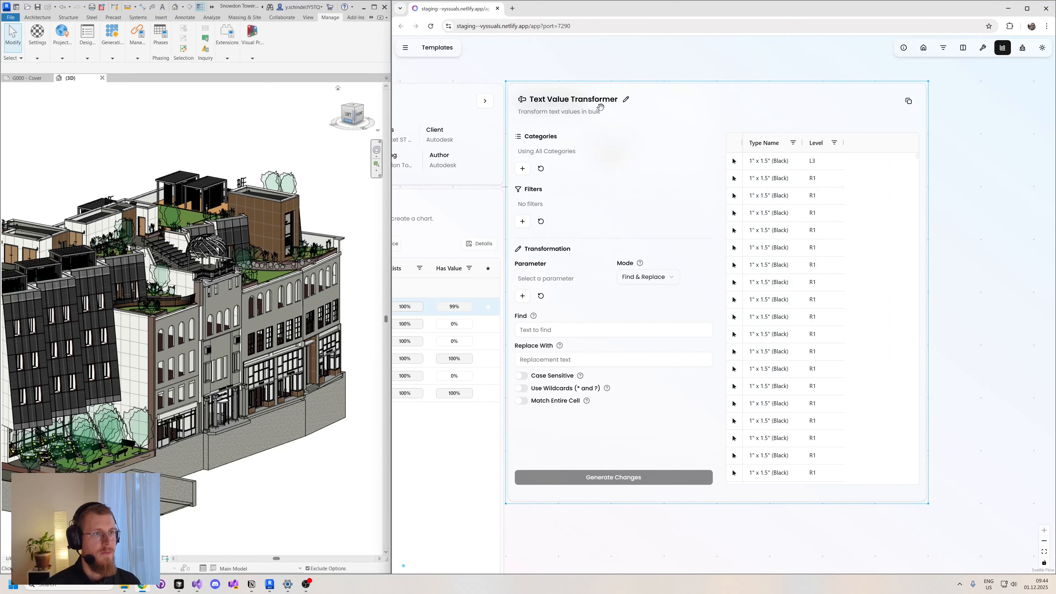
pyautogui.moveTo(615, 93); pyautogui.dragTo(627, 212)
pyautogui.moveTo(963, 273); pyautogui.dragTo(925, 185)
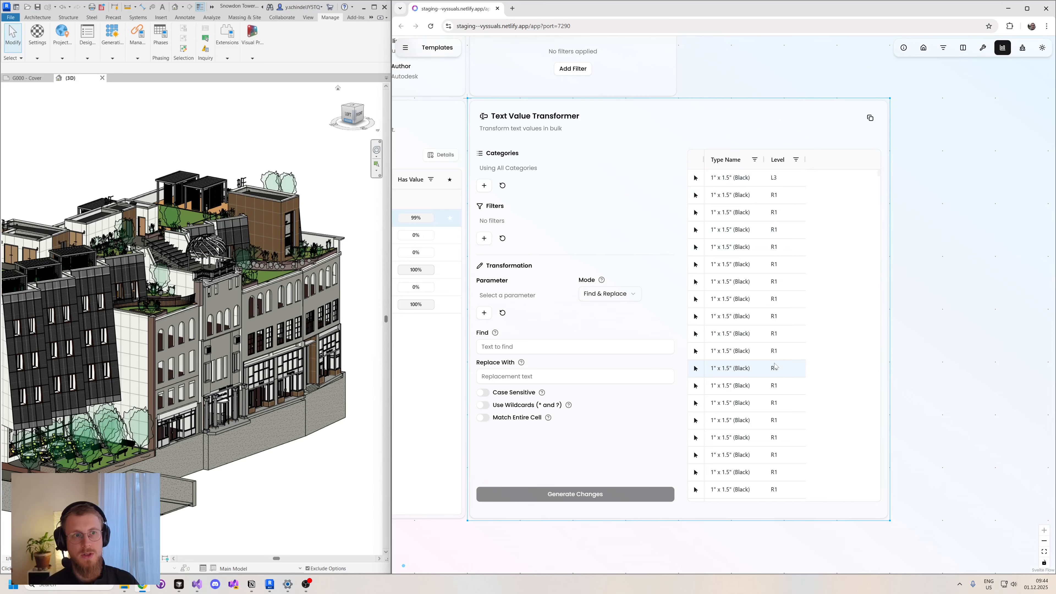
pyautogui.moveTo(568, 535); pyautogui.dragTo(595, 539)
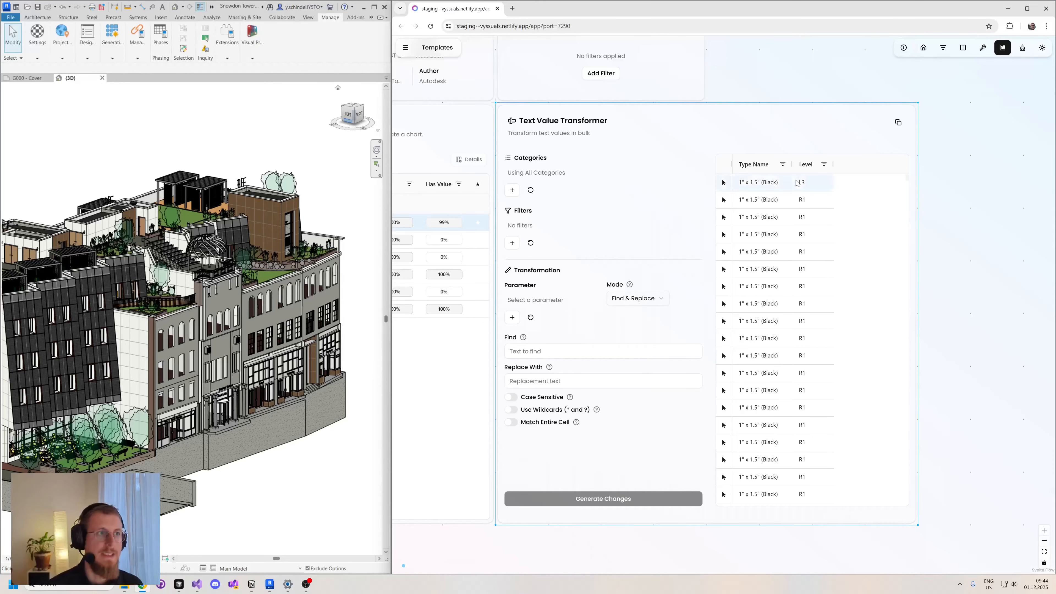
pyautogui.moveTo(986, 216); pyautogui.dragTo(982, 216)
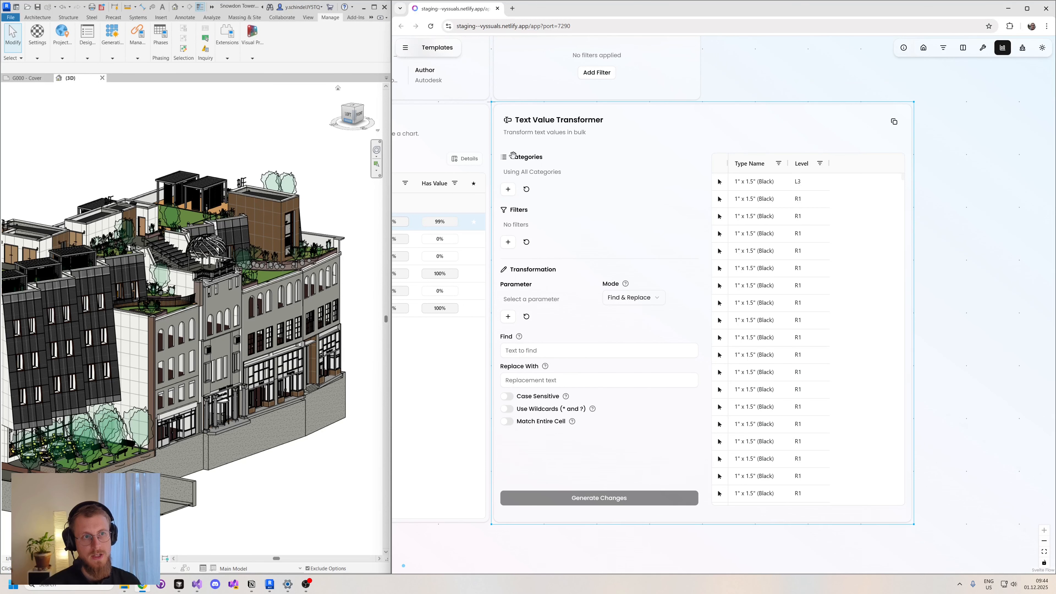
# - Restrict the Text Value Transformer to the Walls category
pyautogui.click(508, 189)
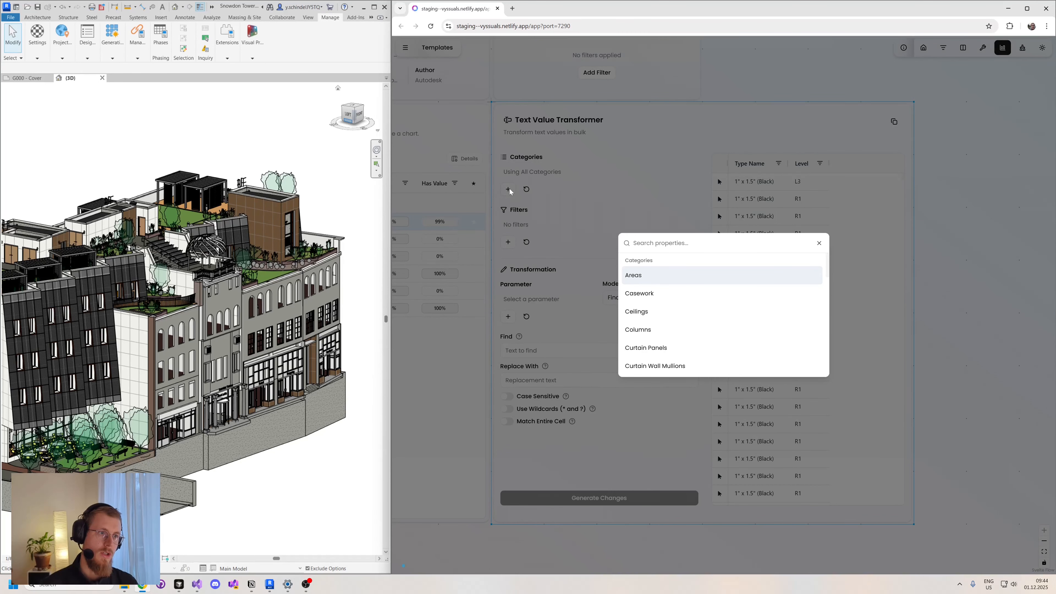
pyautogui.write('wa')
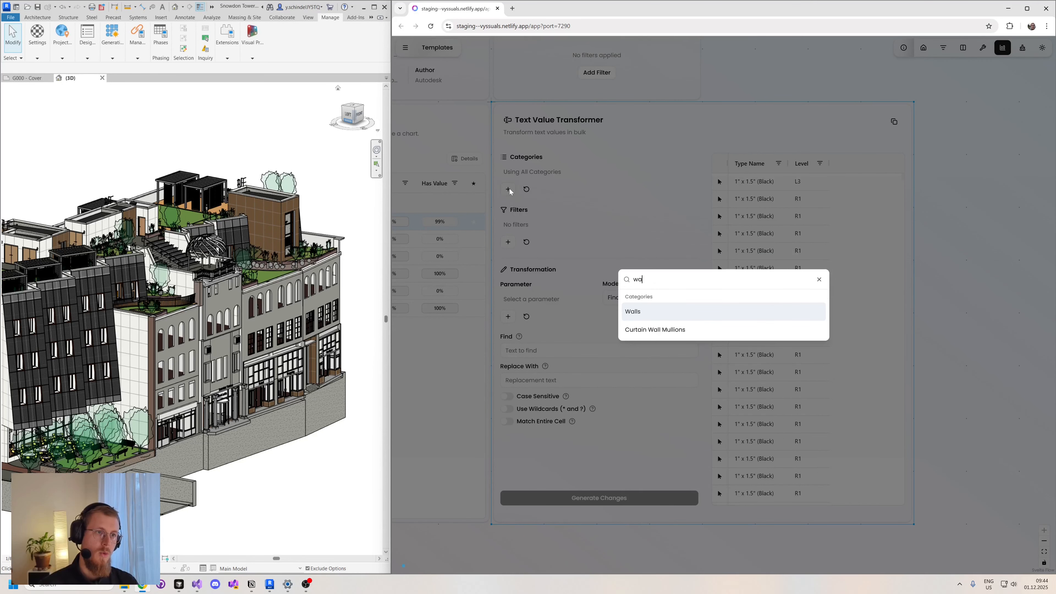
pyautogui.press('Return')
pyautogui.click(633, 218)
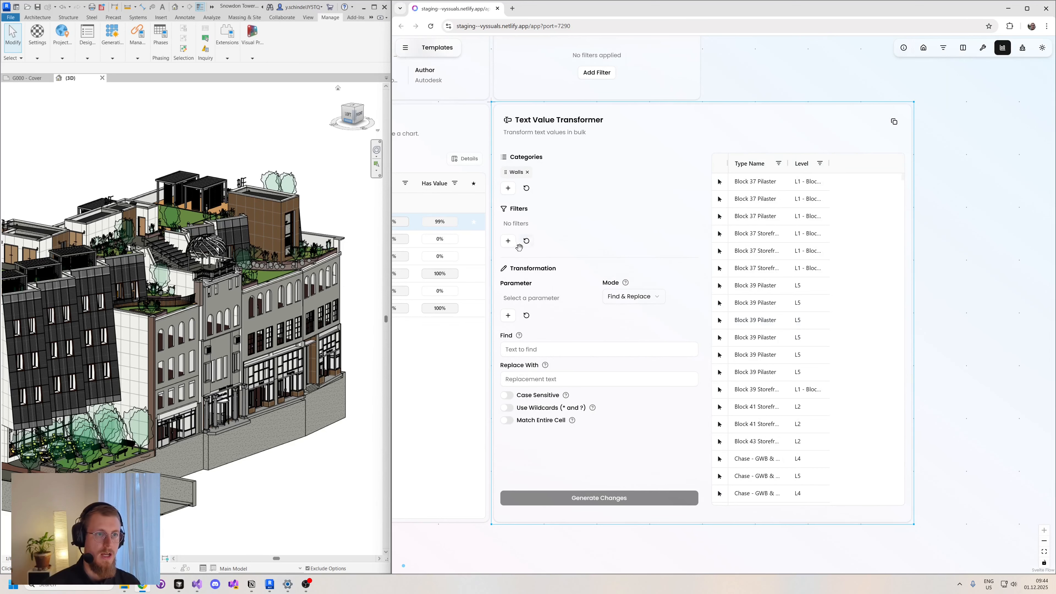
pyautogui.click(508, 241)
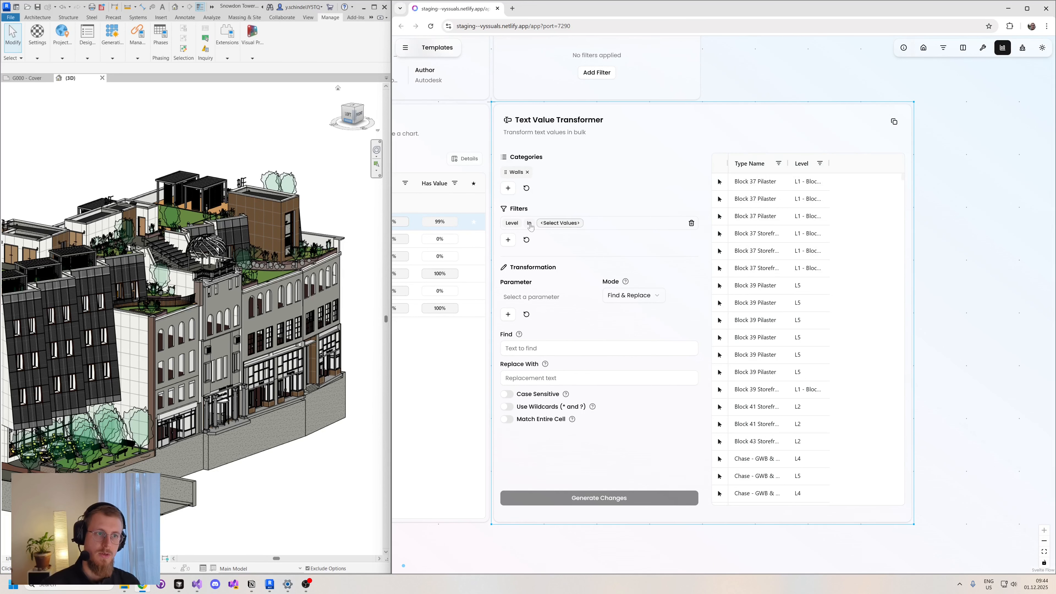
pyautogui.click(514, 224)
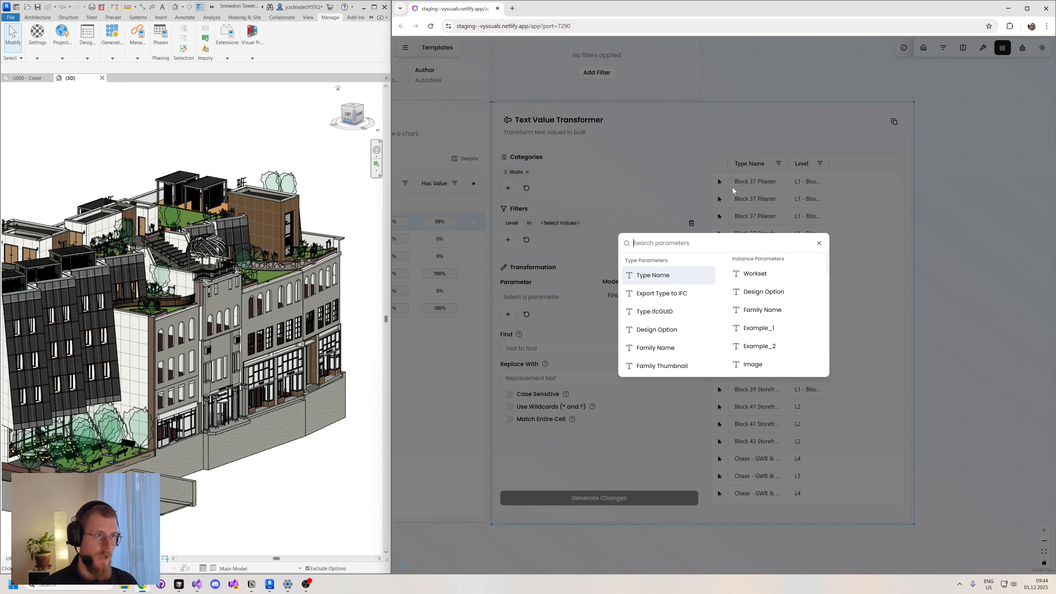
pyautogui.click(819, 243)
pyautogui.click(691, 223)
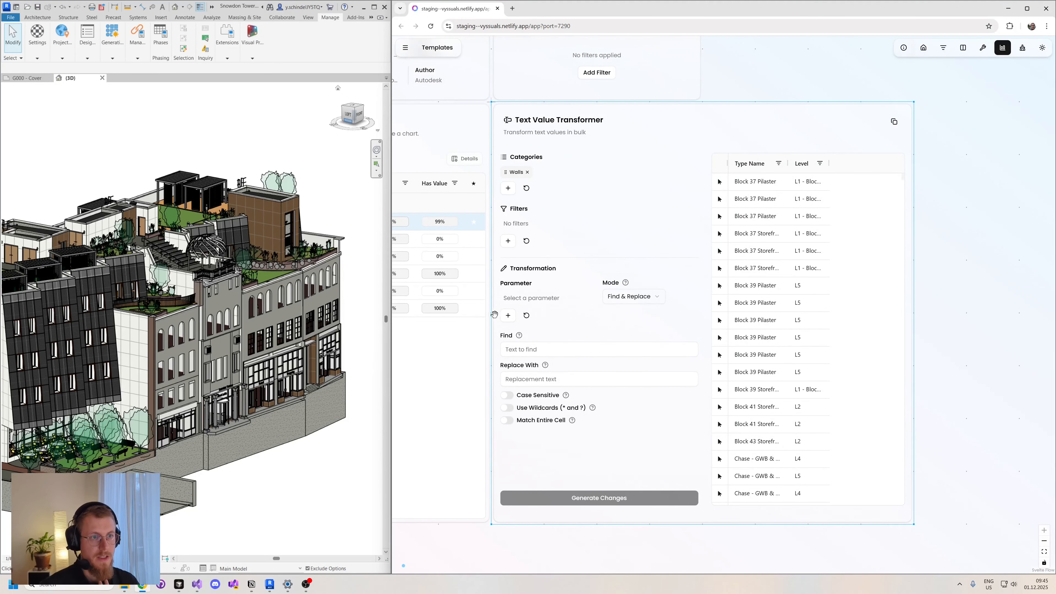
# - Set Example_1 as the parameter to transform and look through the available transformation modes
pyautogui.click(508, 316)
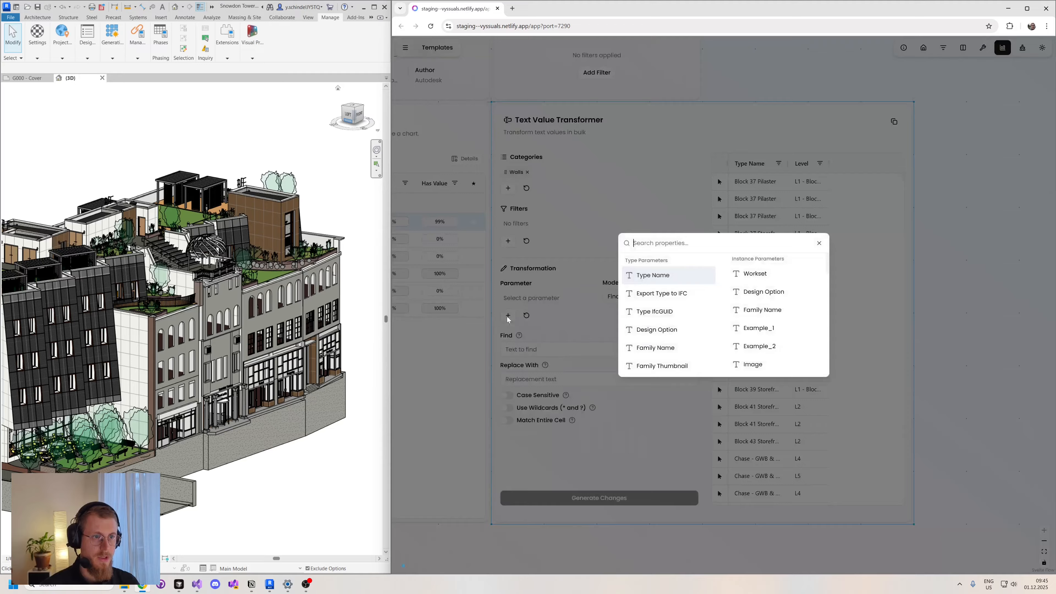
pyautogui.write('exp')
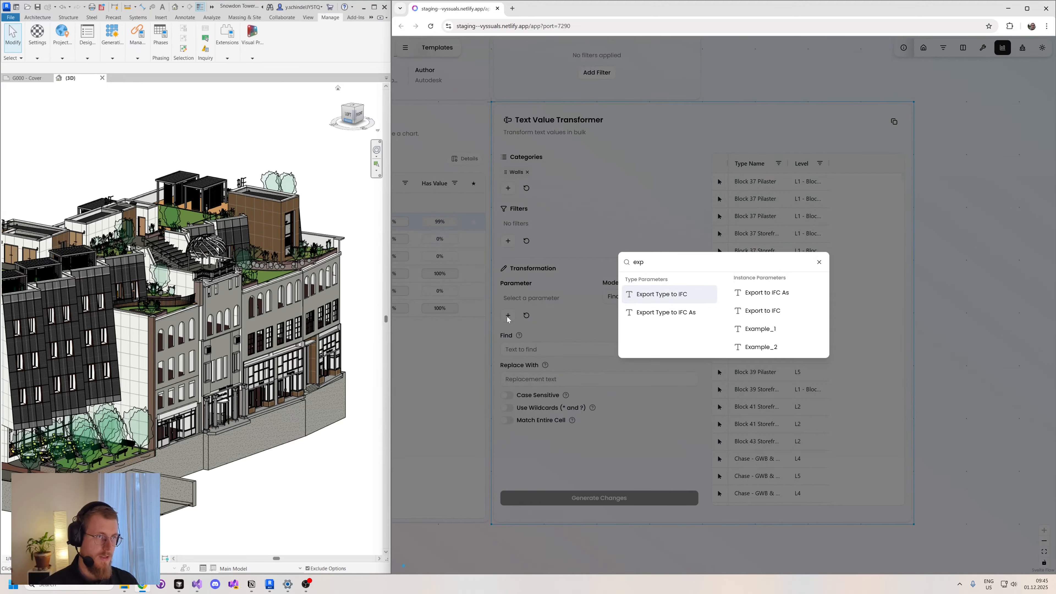
pyautogui.click(761, 328)
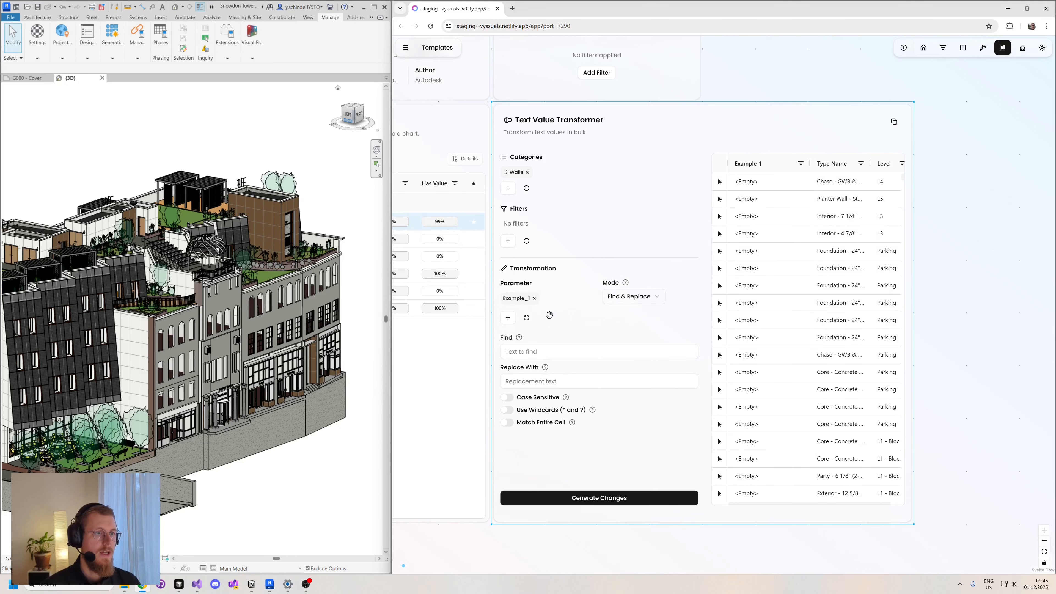
pyautogui.click(635, 300)
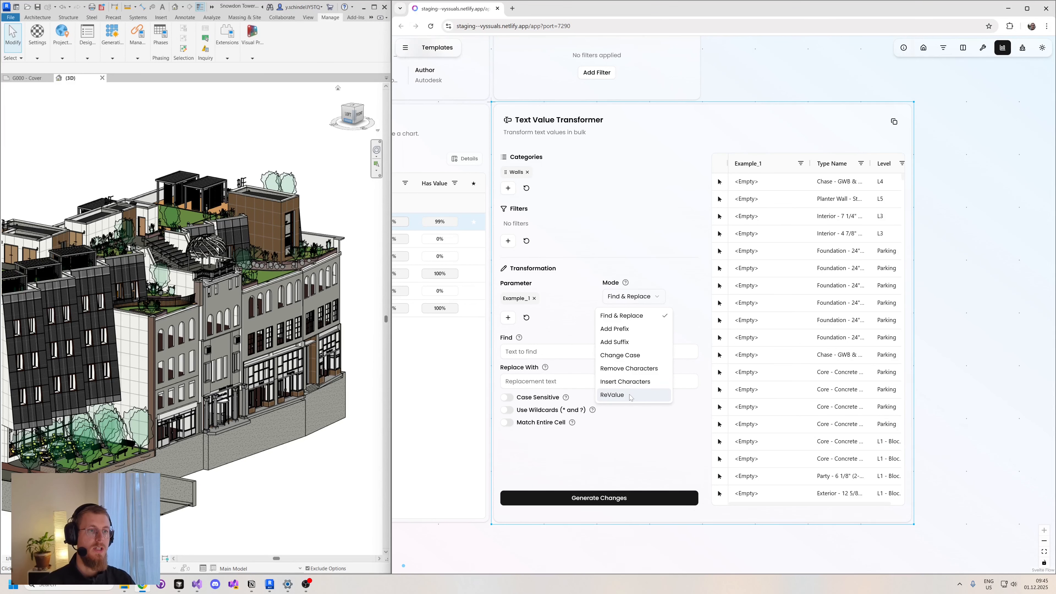
pyautogui.click(770, 81)
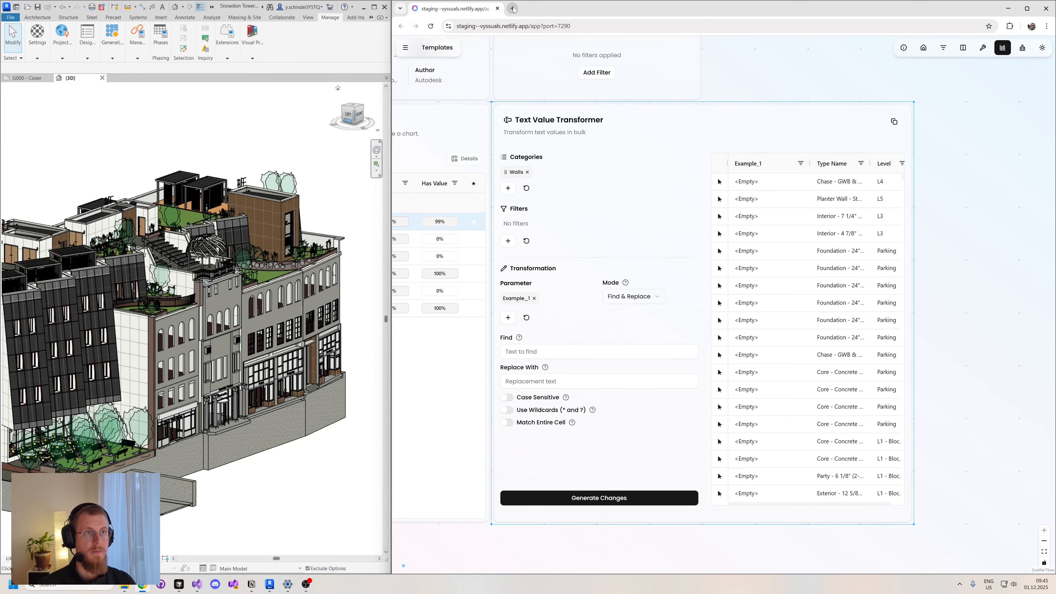
# - Search the web for "pyrevit revalue" and view the ReValue dialog in the video "How to pyRevit: Taming Parameter Values"
pyautogui.click(512, 8)
pyautogui.write('py')
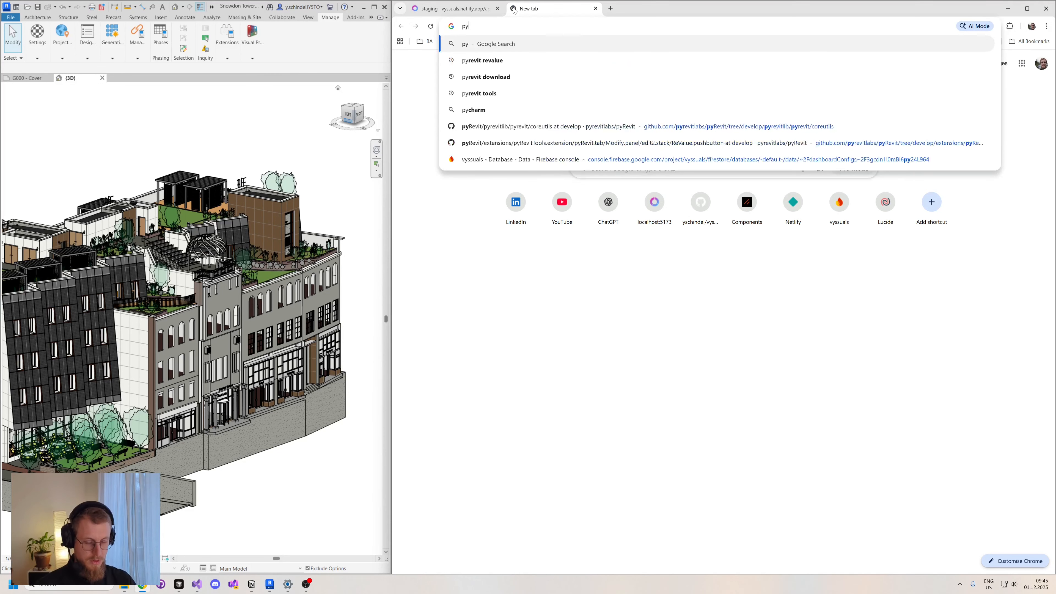
pyautogui.write('revit reva')
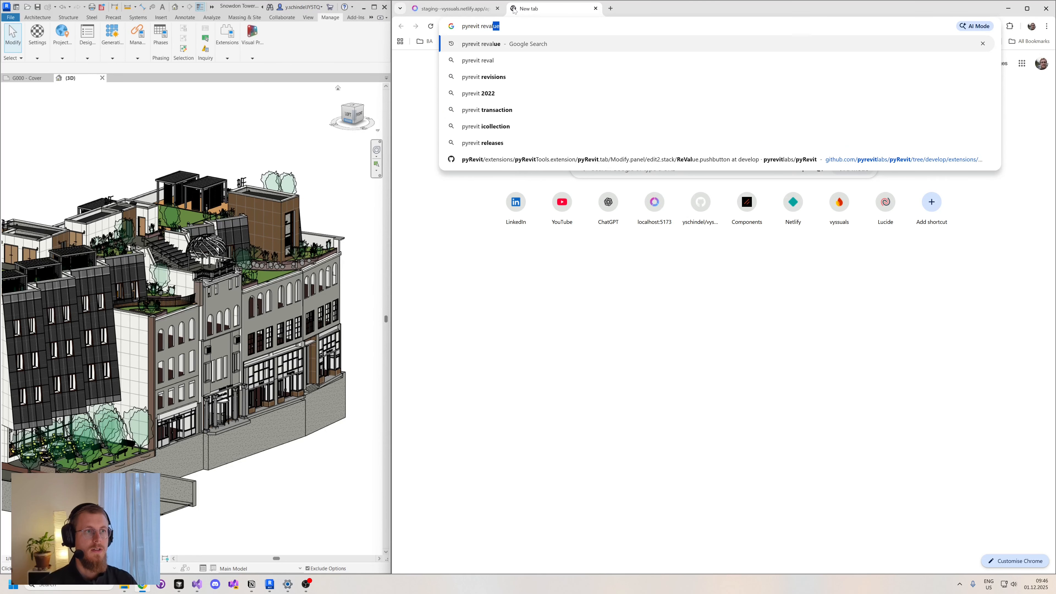
pyautogui.press('Return')
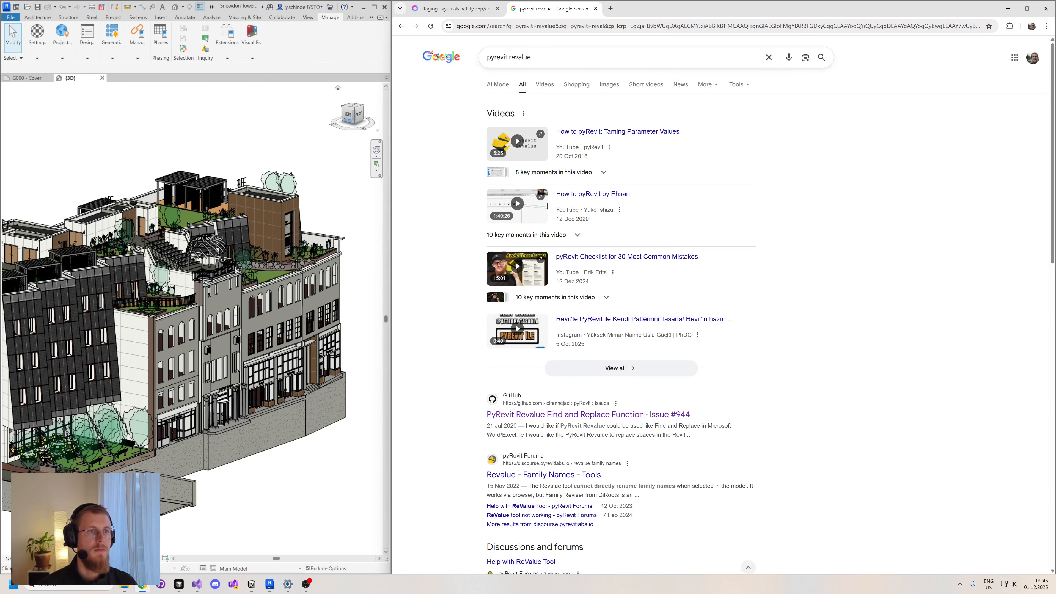
pyautogui.click(651, 133)
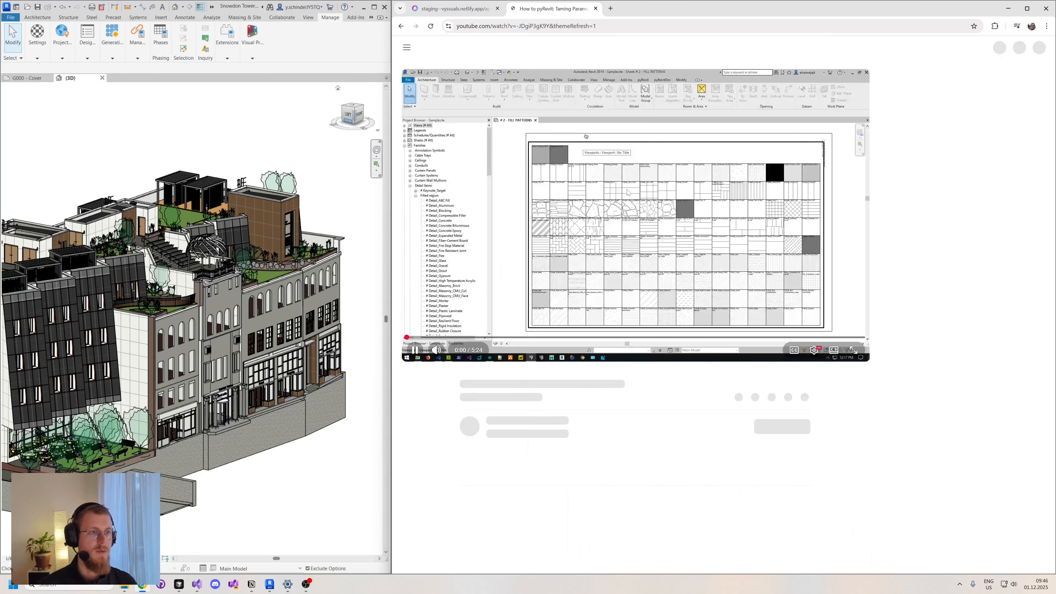
pyautogui.click(602, 132)
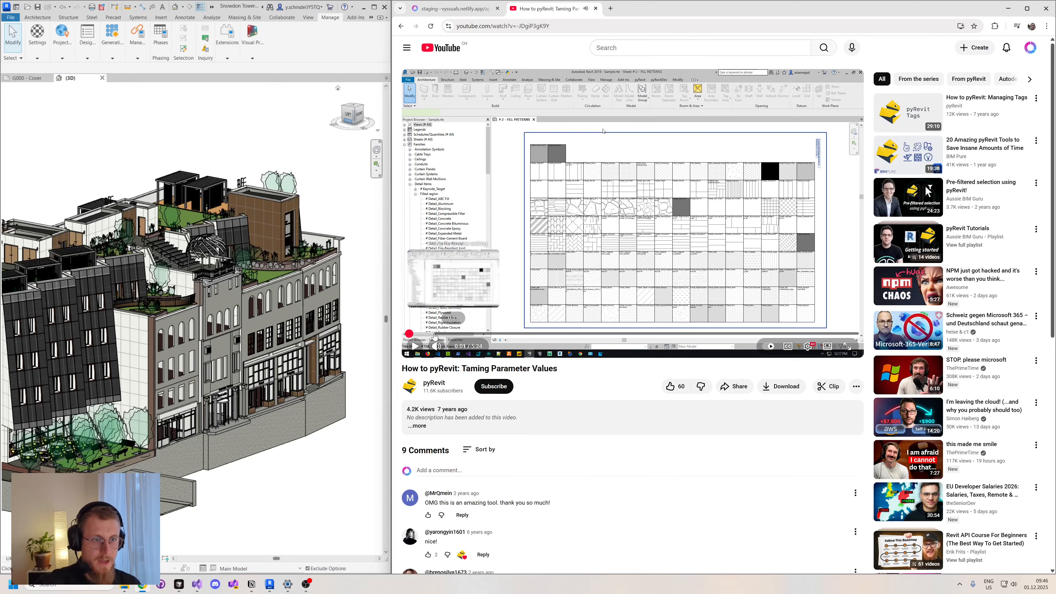
pyautogui.click(534, 333)
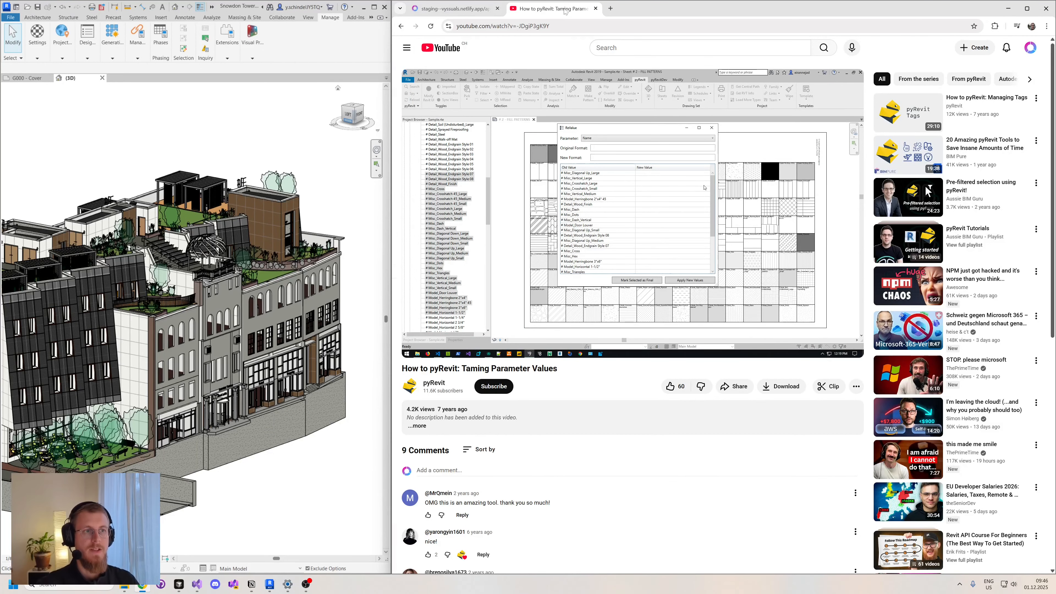
# - Leave the video, return to the Vyssuals dashboard and review the transformer's mode options, keeping Find & Replace
pyautogui.click(453, 8)
pyautogui.click(632, 296)
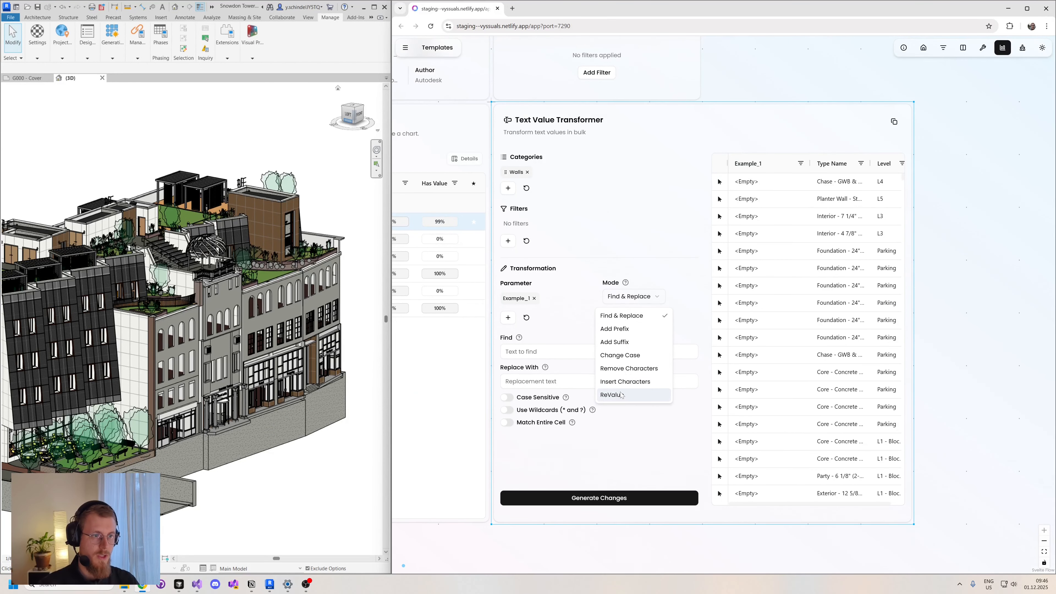
pyautogui.click(686, 265)
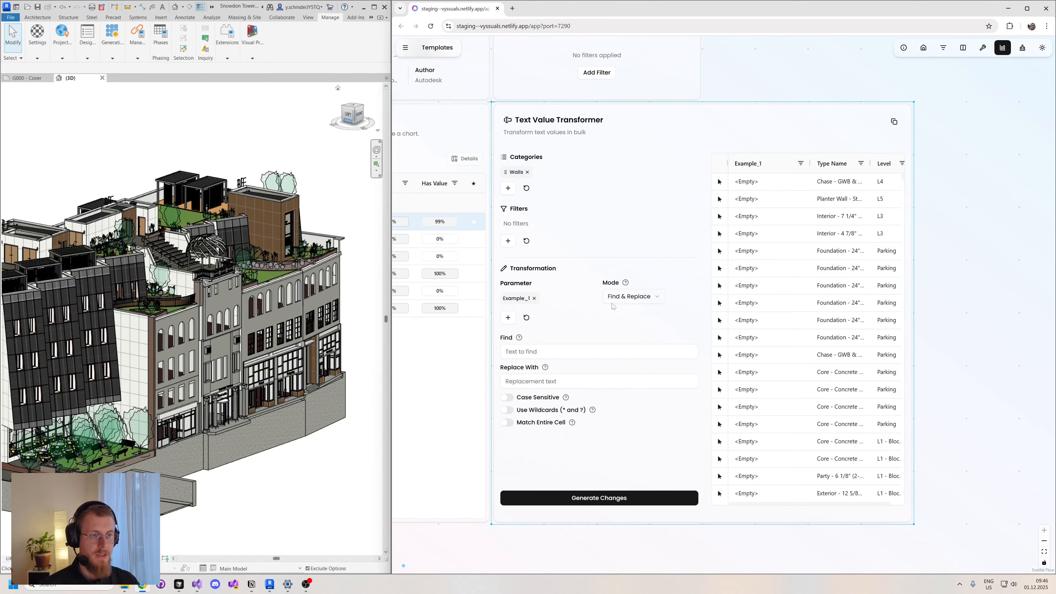
# - Try to generate changes replacing "else" with "123" in the walls' Example_1 values, and check those values in the preview table
pyautogui.click(553, 351)
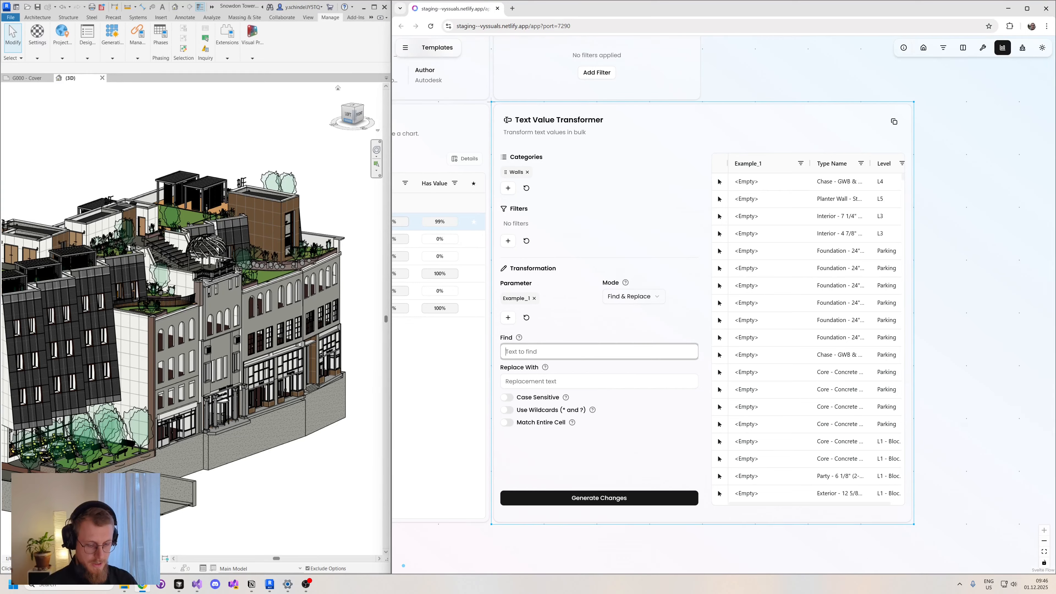
pyautogui.write('else')
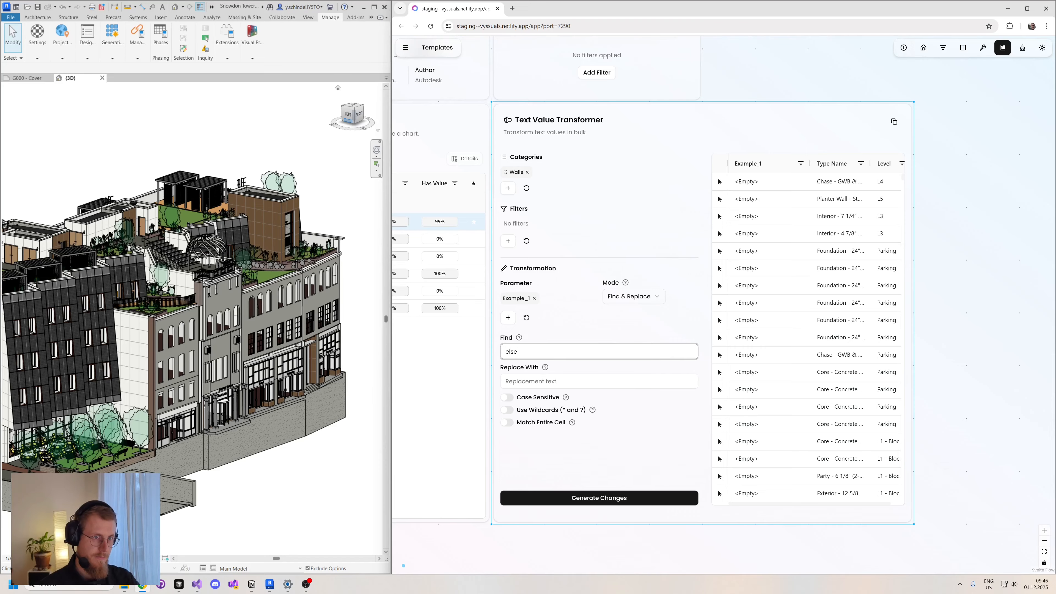
pyautogui.press('Tab')
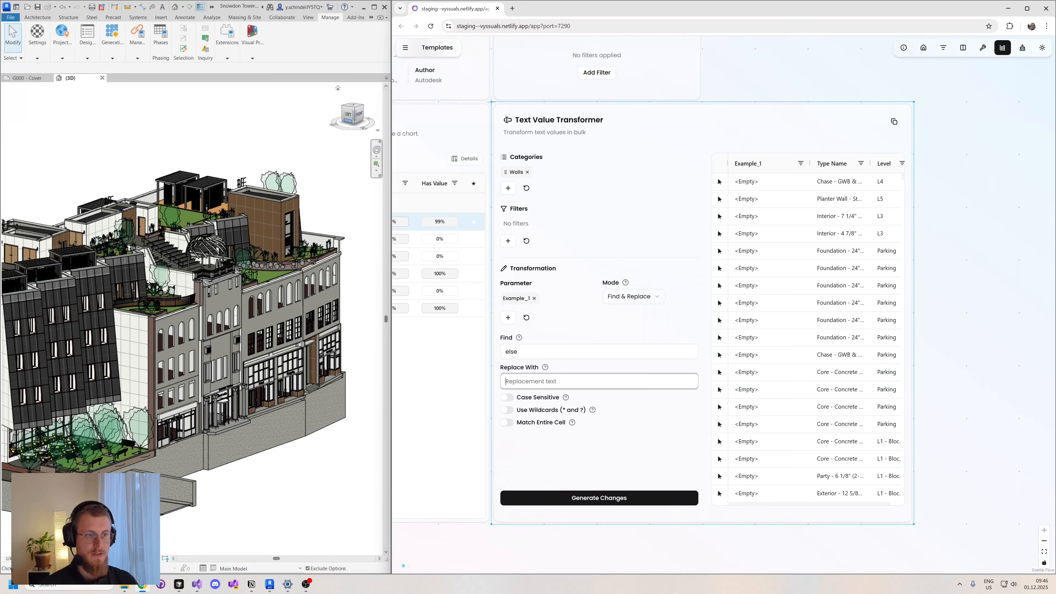
pyautogui.write('123')
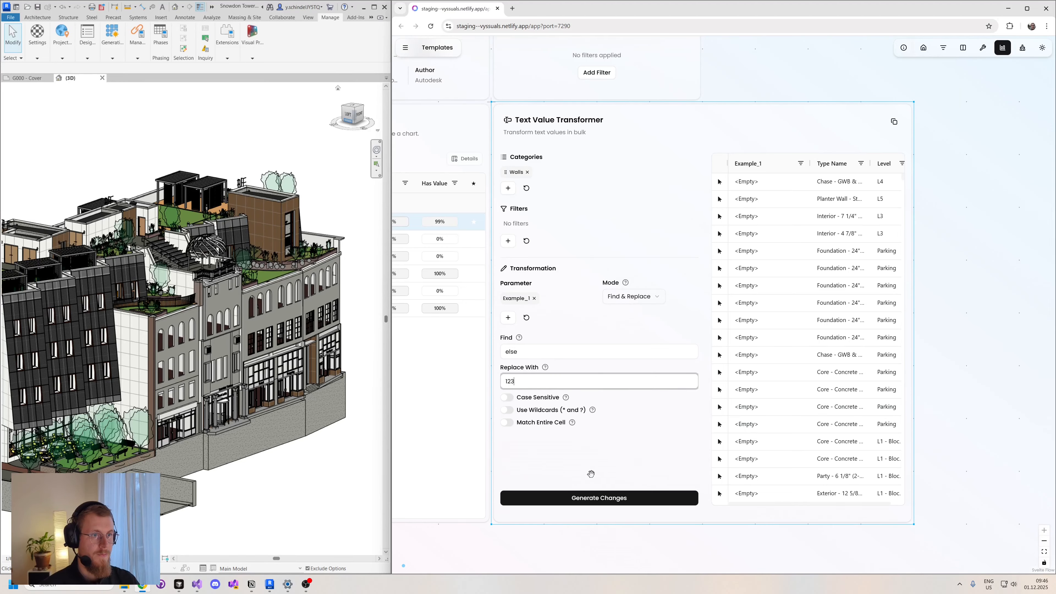
pyautogui.click(586, 499)
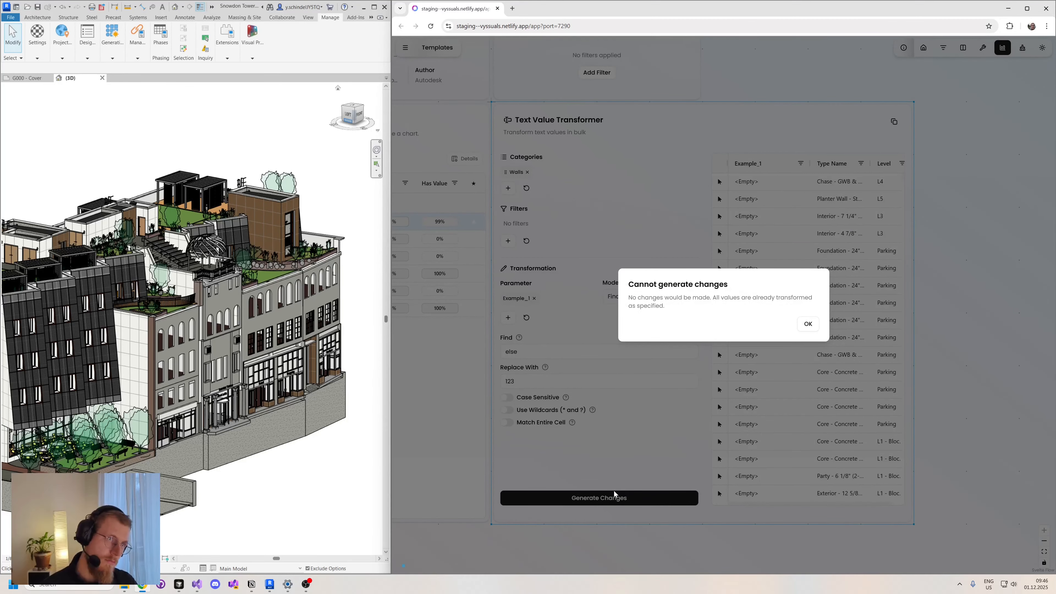
pyautogui.click(808, 323)
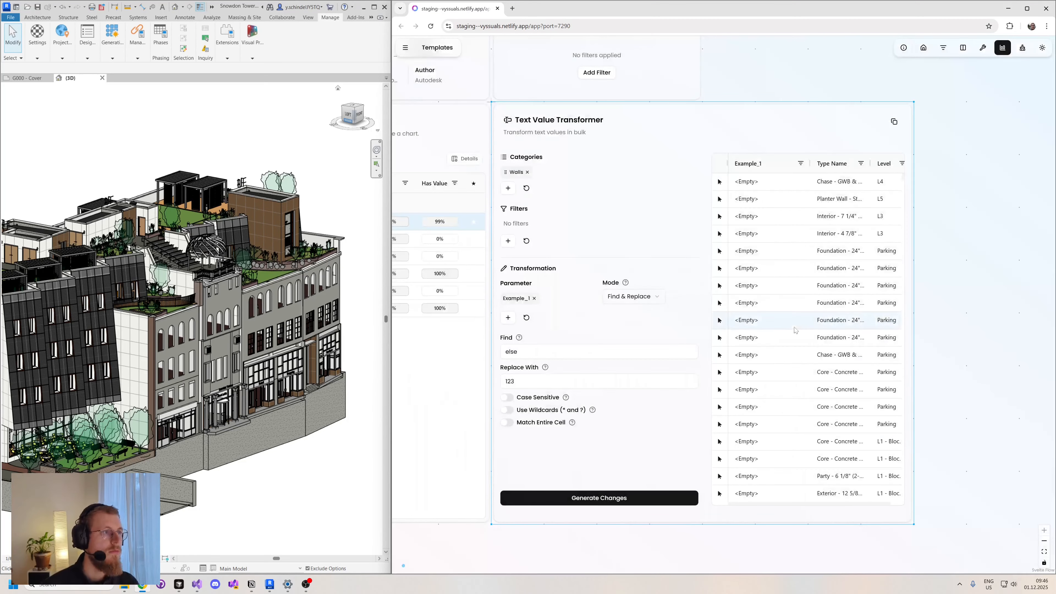
pyautogui.scroll(-5, 793, 331)
pyautogui.scroll(-5, 793, 331)
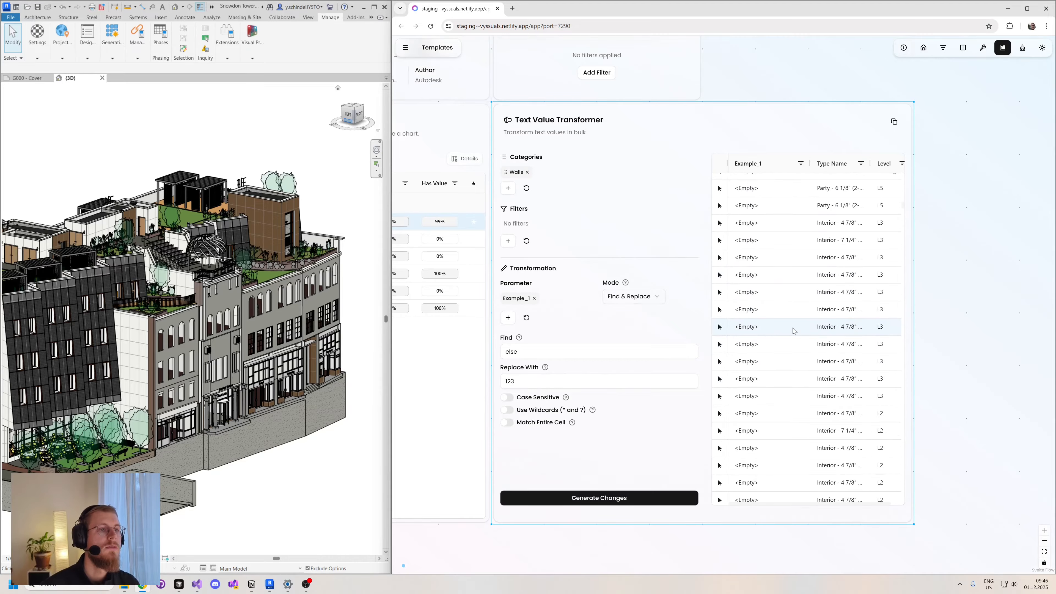
# - Examine the walls' Example_1 values further down the Text Value Transformer's preview table
pyautogui.scroll(-10, 793, 330)
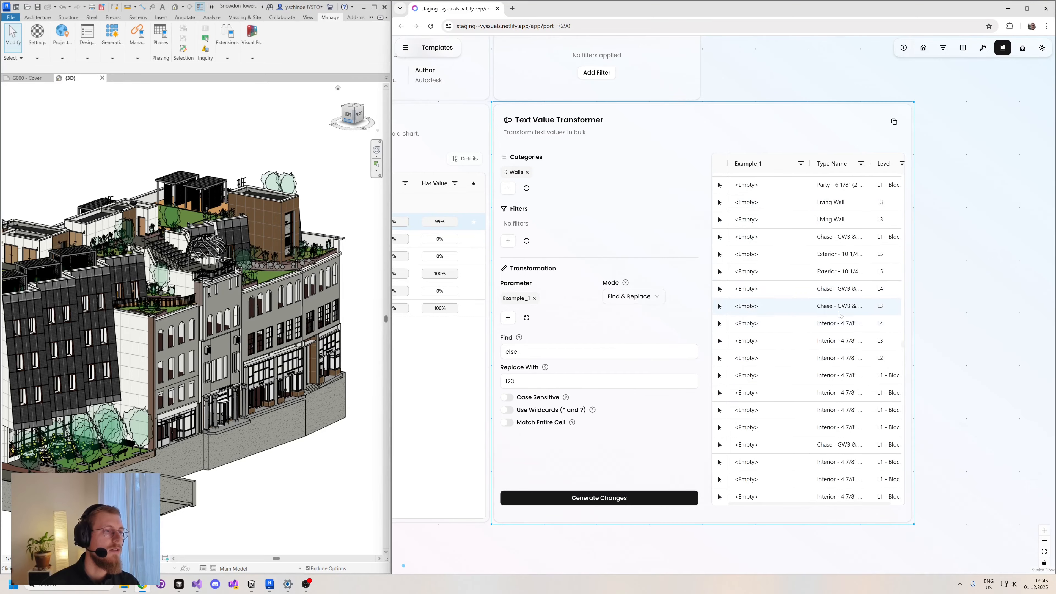
pyautogui.scroll(-10, 840, 315)
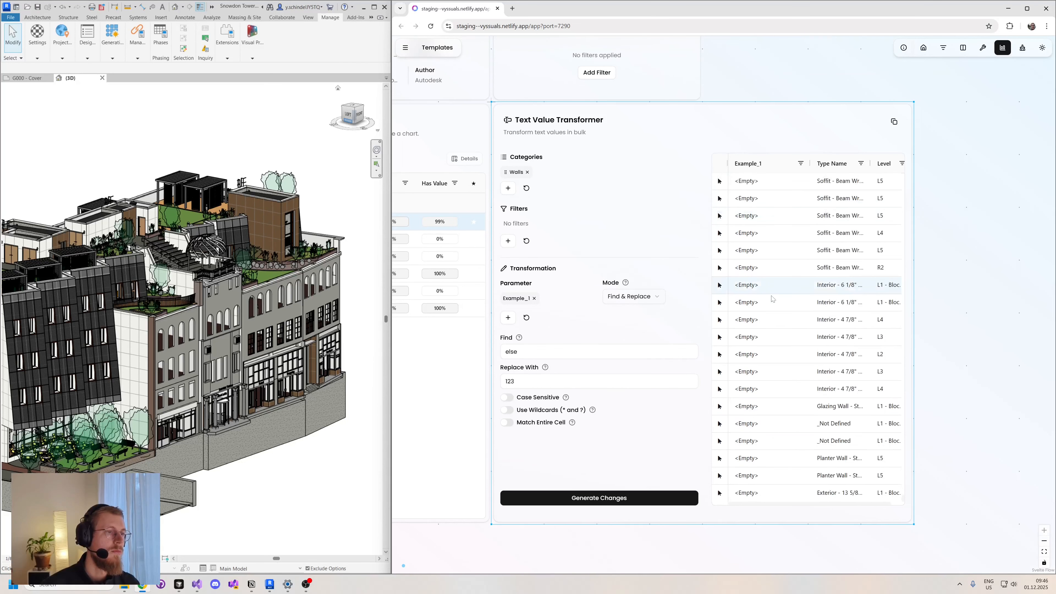
pyautogui.scroll(-10, 771, 298)
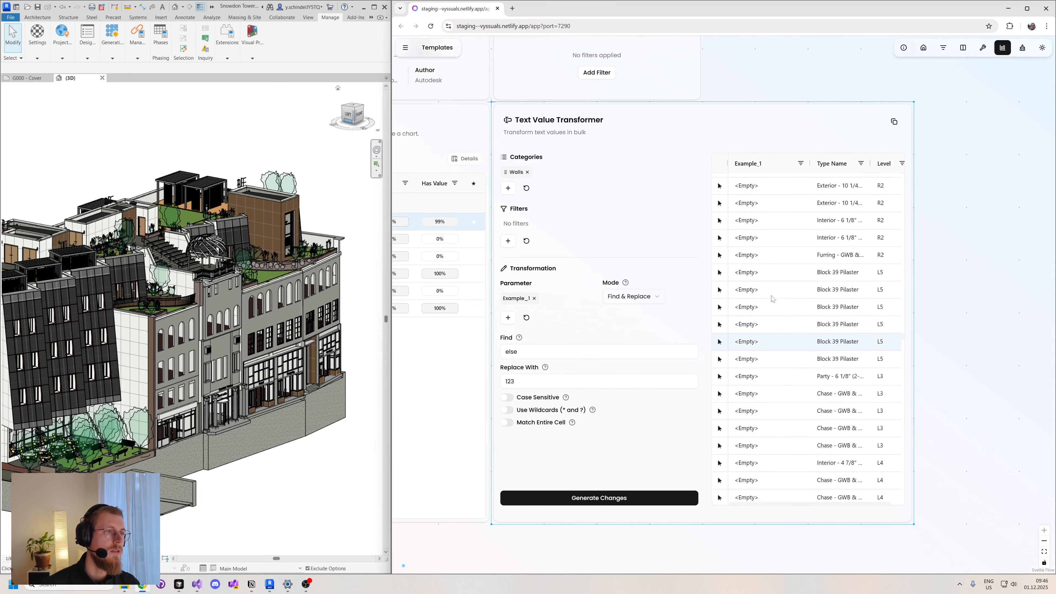
pyautogui.scroll(-10, 771, 298)
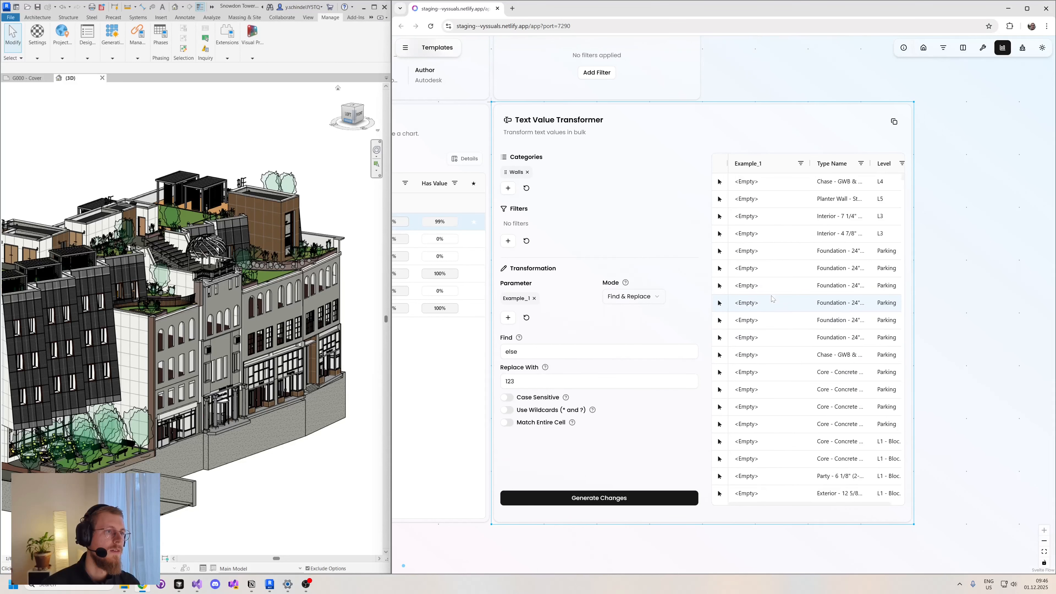
# - Move the doors' "Count by Example_1" chart from over the parameters list to beside the Text Value Transformer
pyautogui.moveTo(495, 549); pyautogui.dragTo(806, 520)
pyautogui.click(571, 193)
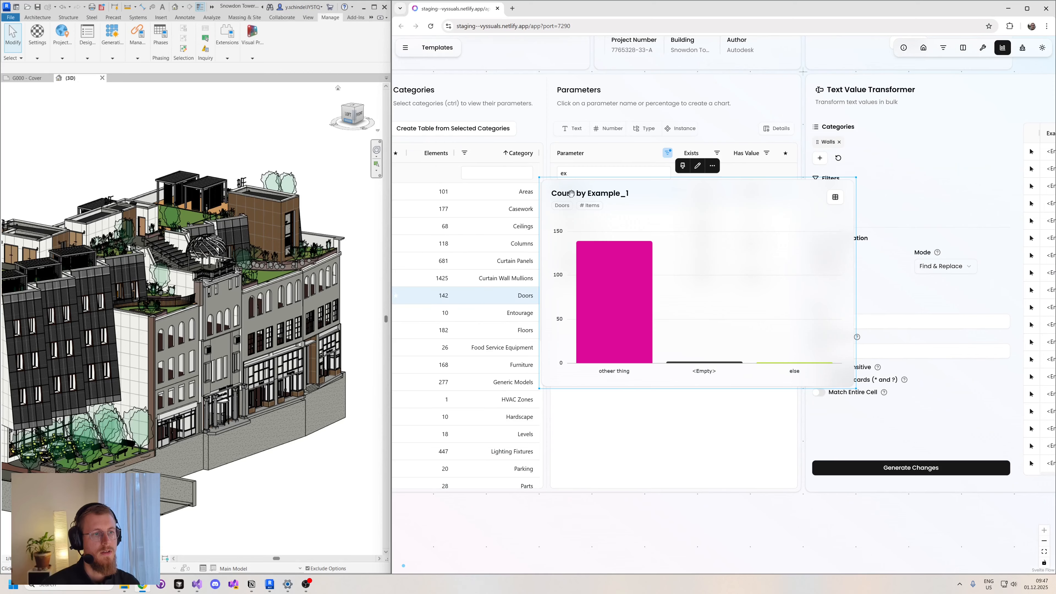
pyautogui.moveTo(665, 192); pyautogui.dragTo(560, 403)
pyautogui.moveTo(919, 547); pyautogui.dragTo(771, 396)
pyautogui.moveTo(502, 260); pyautogui.dragTo(924, 369)
pyautogui.moveTo(883, 371); pyautogui.dragTo(656, 453, button='middle')
pyautogui.moveTo(655, 453); pyautogui.dragTo(1024, 241)
pyautogui.moveTo(675, 520); pyautogui.dragTo(487, 517, button='middle')
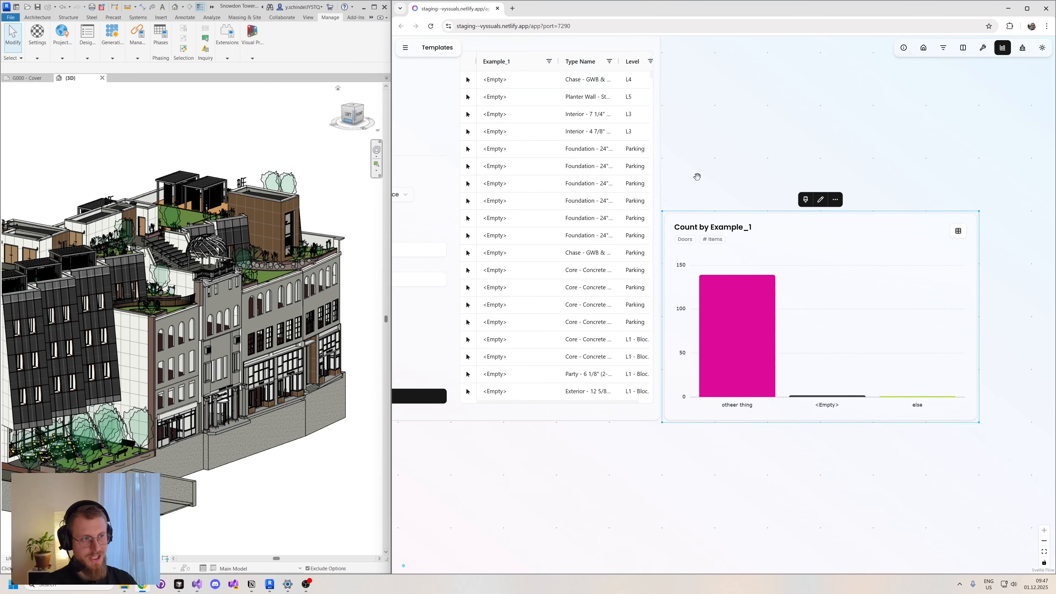
pyautogui.moveTo(702, 168); pyautogui.dragTo(950, 210, button='middle')
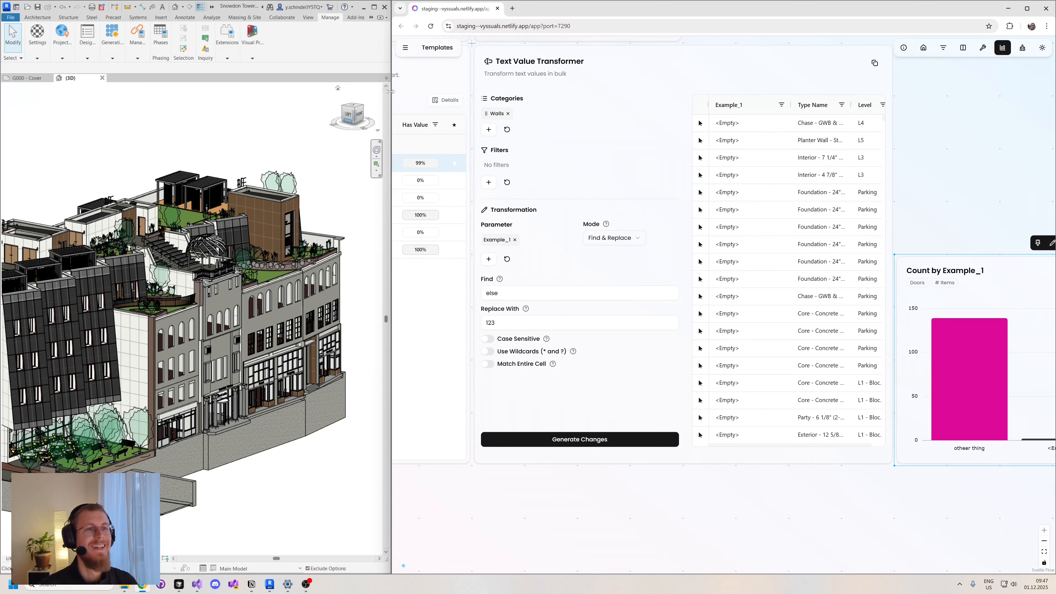
# - Add the Doors category to the Text Value Transformer and remove Walls from its categories
pyautogui.click(488, 129)
pyautogui.write('wa')
pyautogui.press('BackSpace')
pyautogui.press('BackSpace')
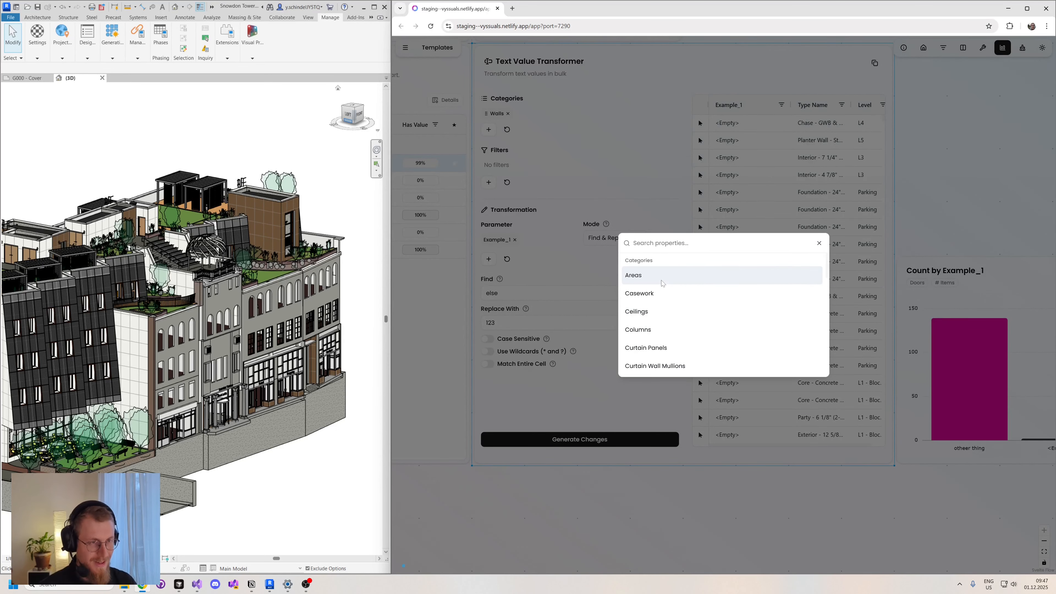
pyautogui.write('door')
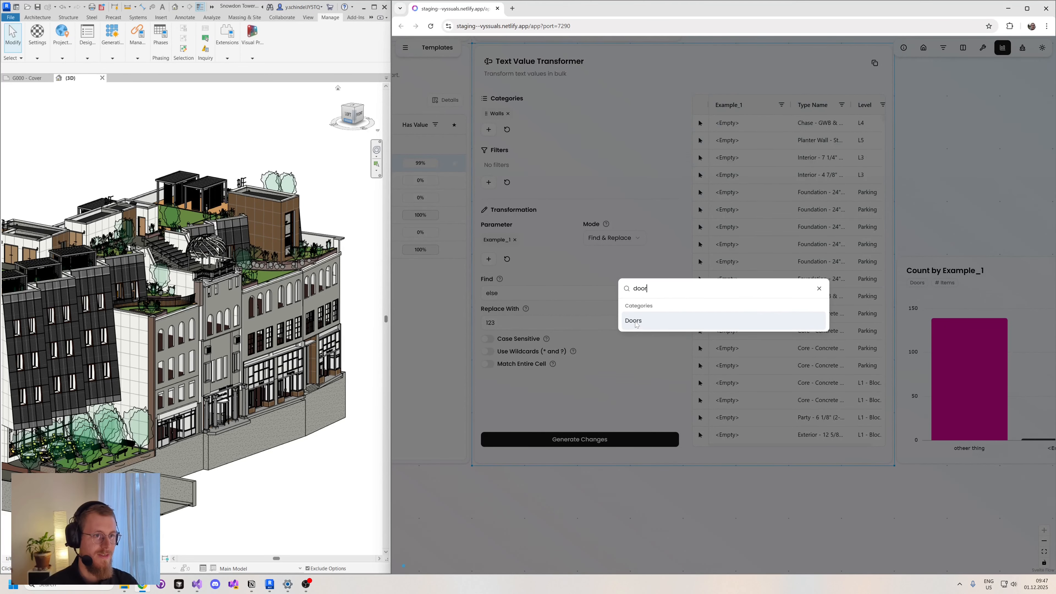
pyautogui.click(657, 322)
pyautogui.click(818, 284)
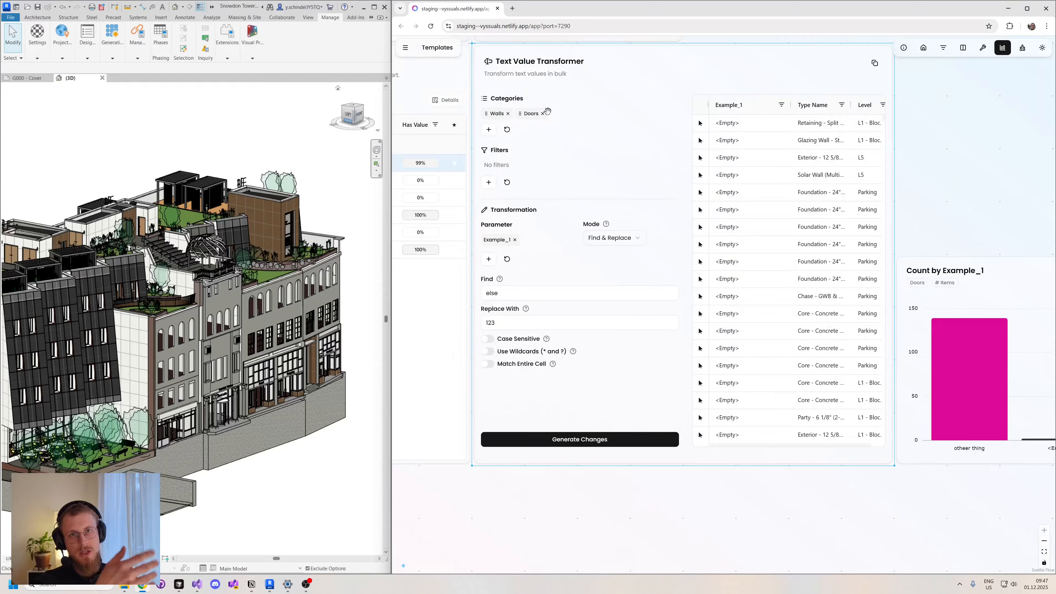
pyautogui.click(507, 113)
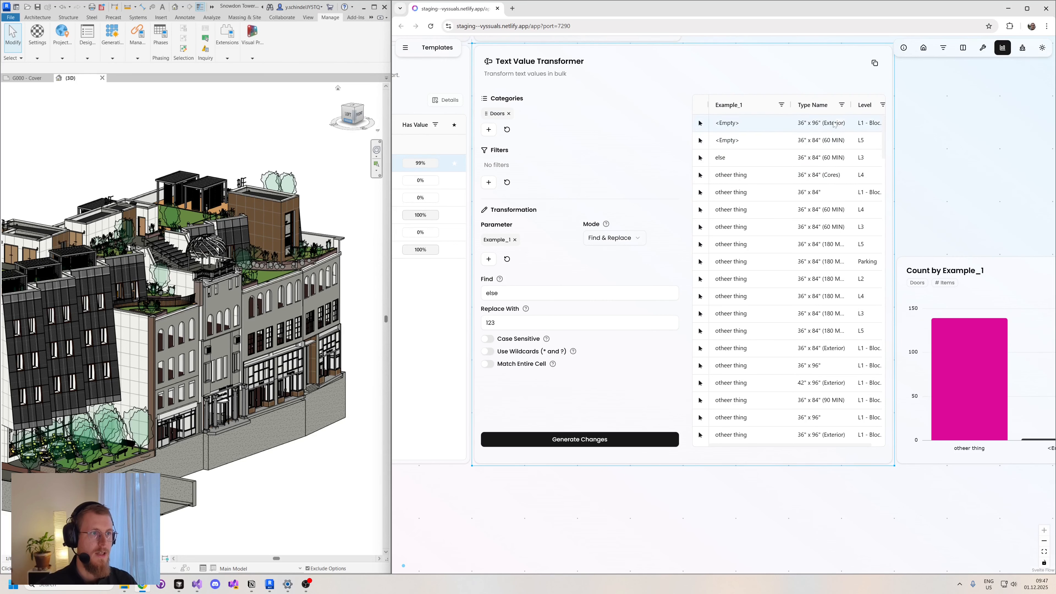
# - Generate the changes replacing "else" with "123" in the doors' Example_1 values and hide the rows without changes
pyautogui.click(592, 443)
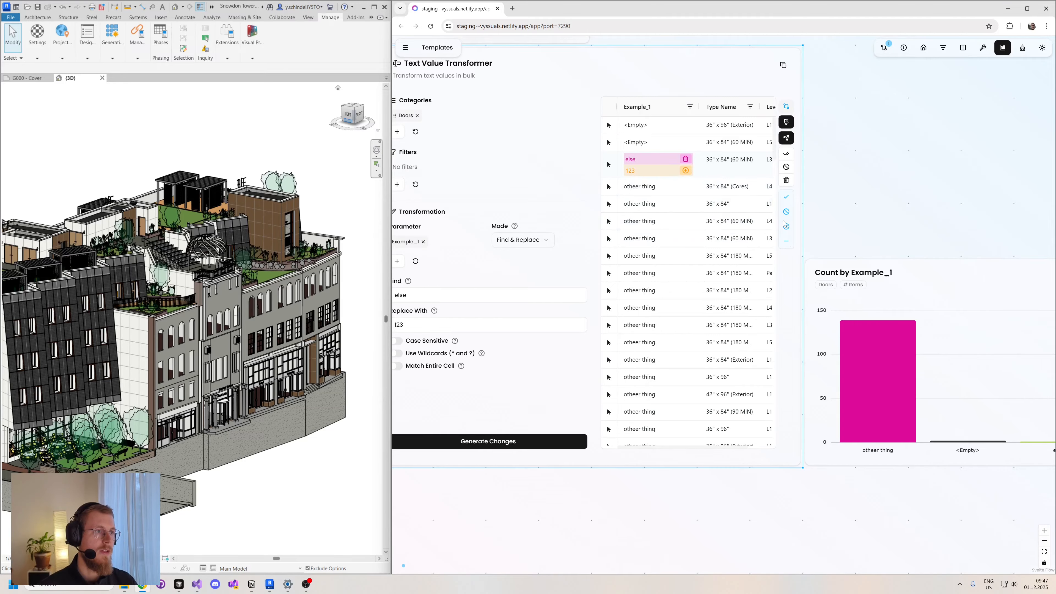
pyautogui.click(787, 242)
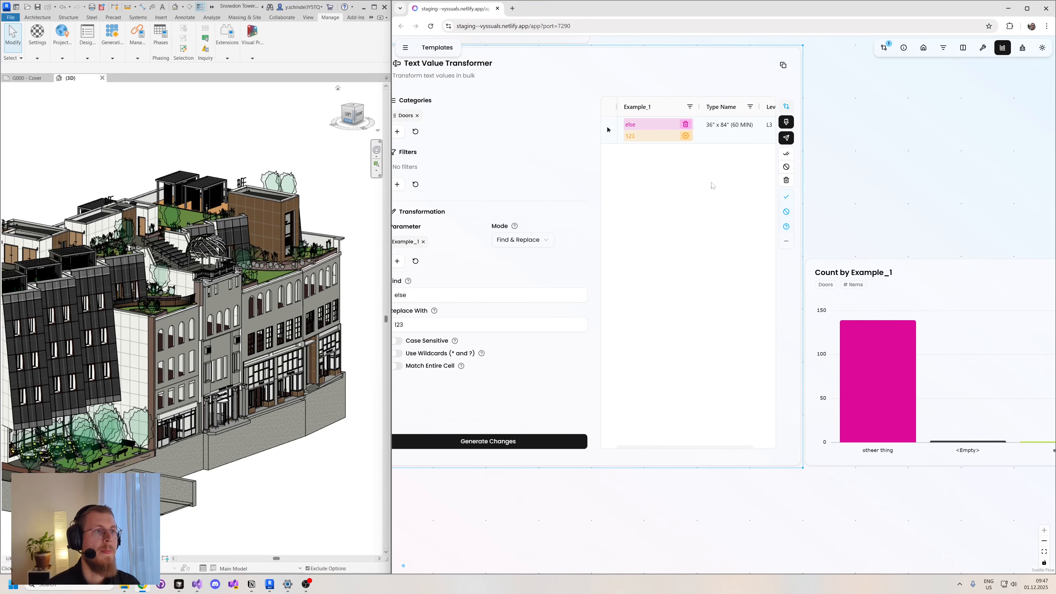
pyautogui.moveTo(843, 166); pyautogui.dragTo(895, 191)
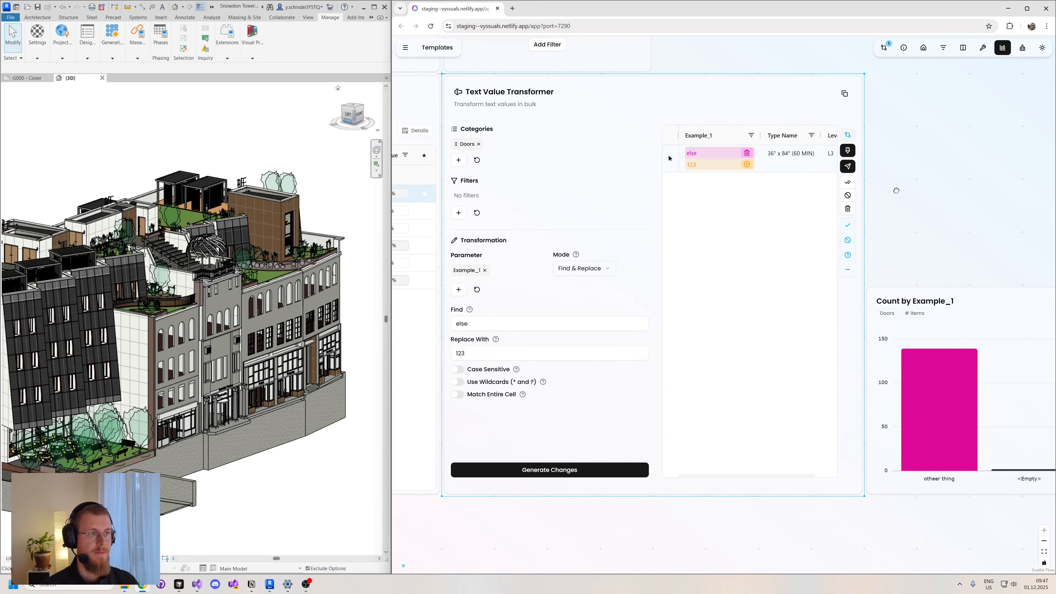
# - Approve and apply the door's Example_1 change to Revit, and check the Count by Example_1 chart
pyautogui.click(848, 168)
pyautogui.click(785, 324)
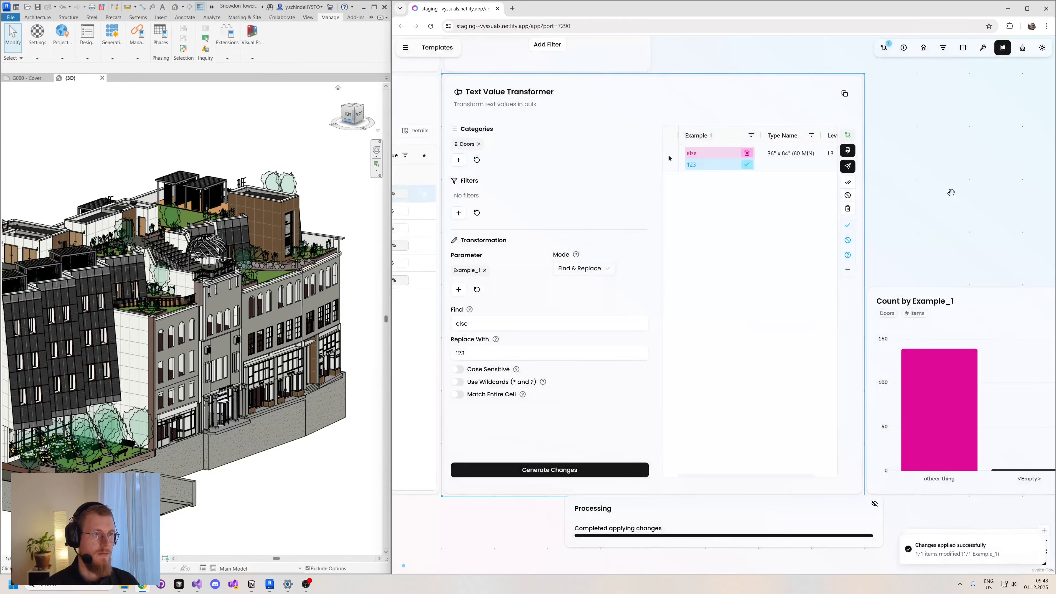
pyautogui.moveTo(975, 224); pyautogui.dragTo(804, 217)
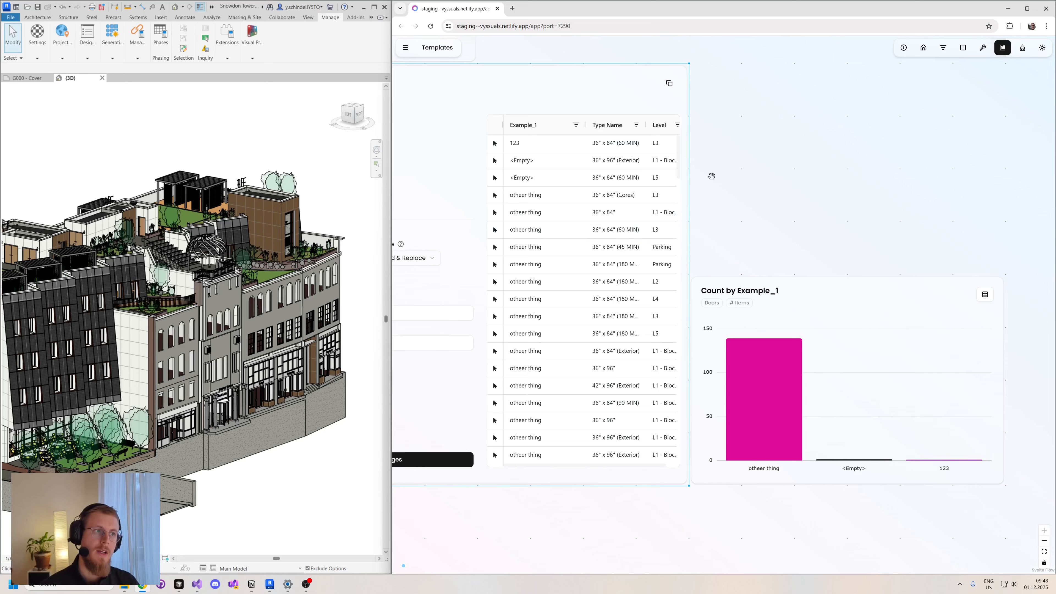
pyautogui.moveTo(709, 175); pyautogui.dragTo(922, 171)
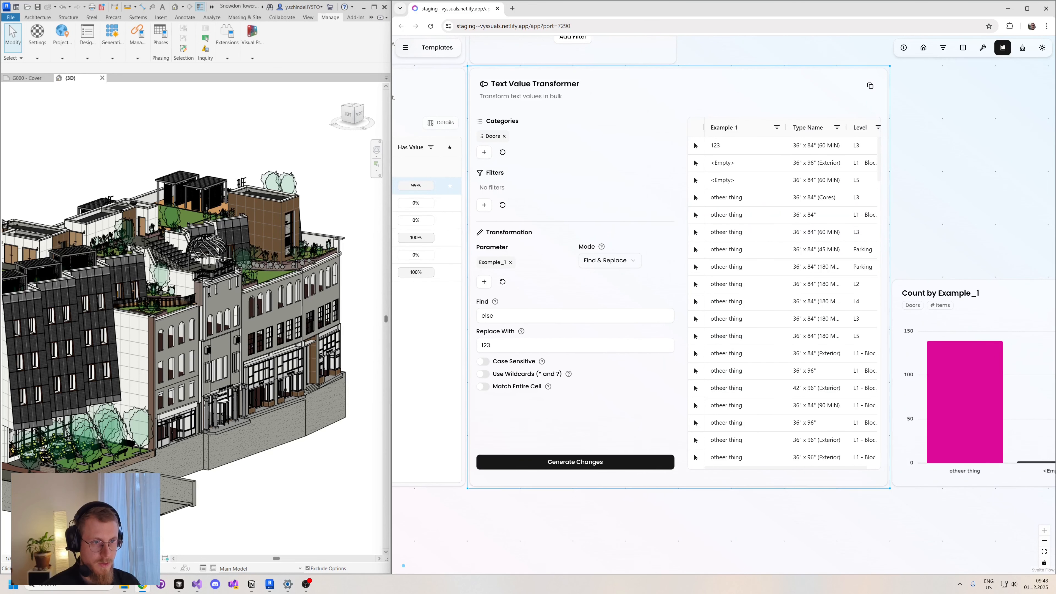
# - Try to generate changes replacing "2" with "abc" in the doors' Example_1 values
pyautogui.moveTo(499, 316); pyautogui.dragTo(480, 316)
pyautogui.write('2')
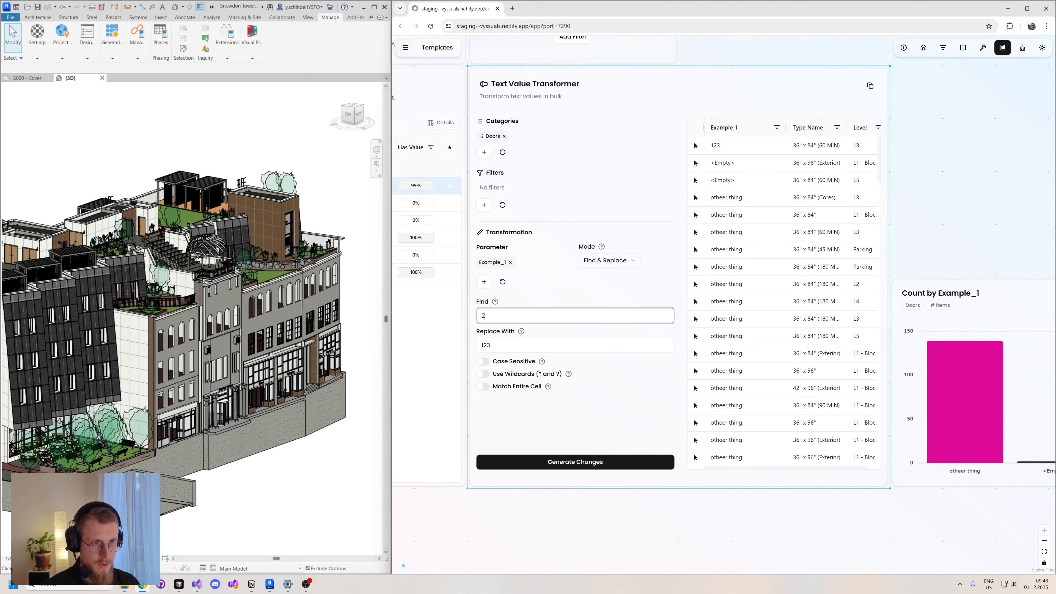
pyautogui.press('Tab')
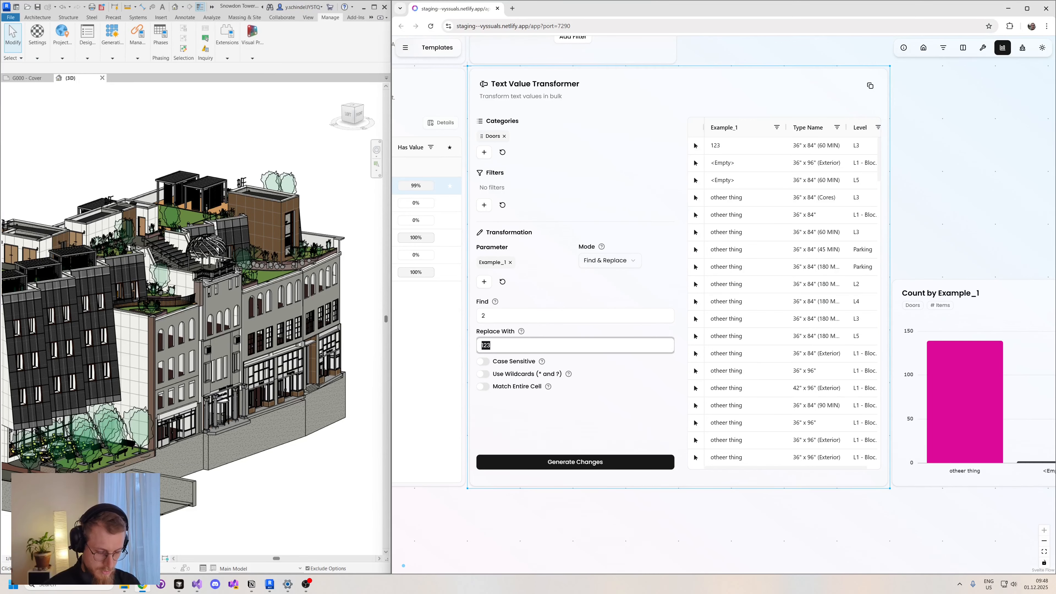
pyautogui.write('ab')
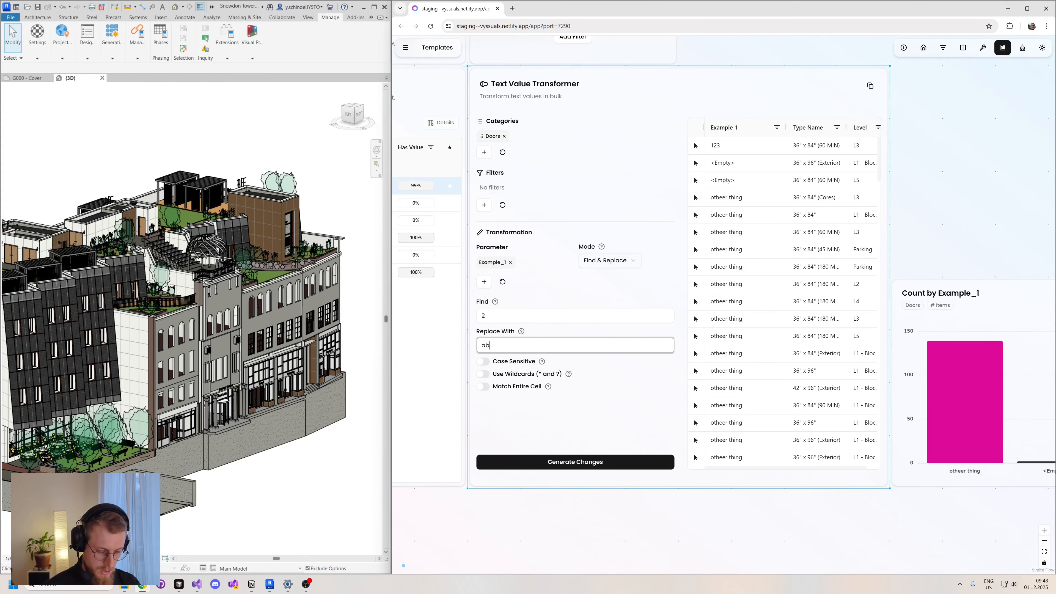
pyautogui.write('c')
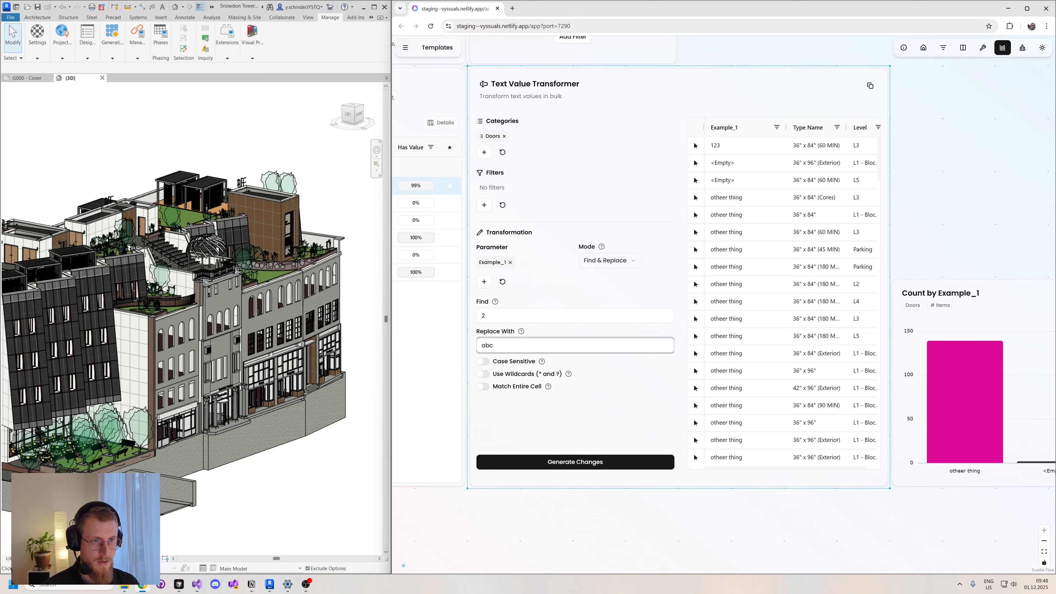
pyautogui.click(573, 461)
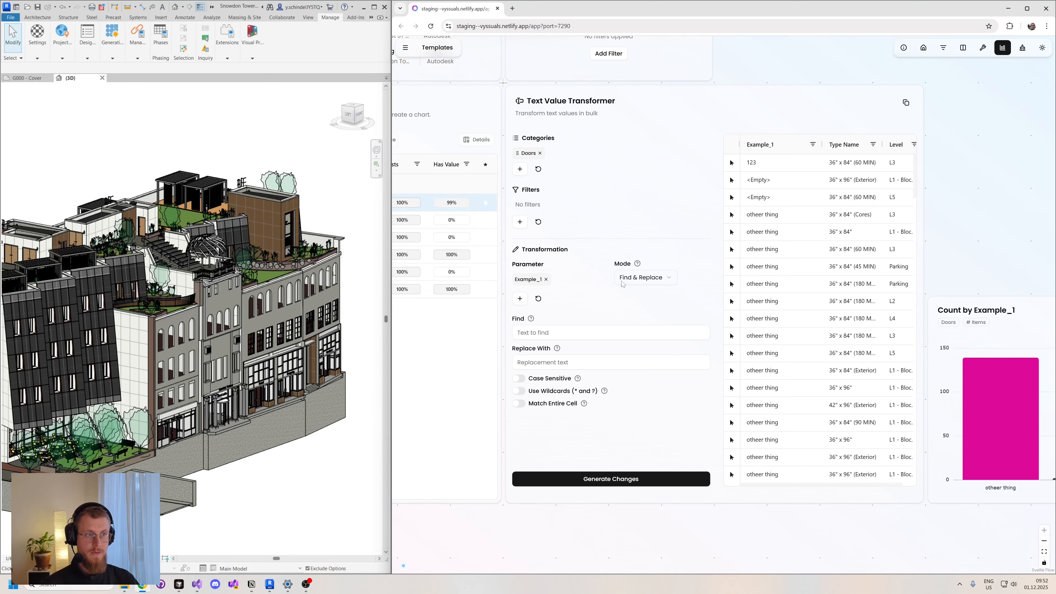
# - Generate changes adding the prefix "ex_" to the doors' Example_1 values and approve the one for the 36" x 84" (Cores) door on L3
pyautogui.click(637, 277)
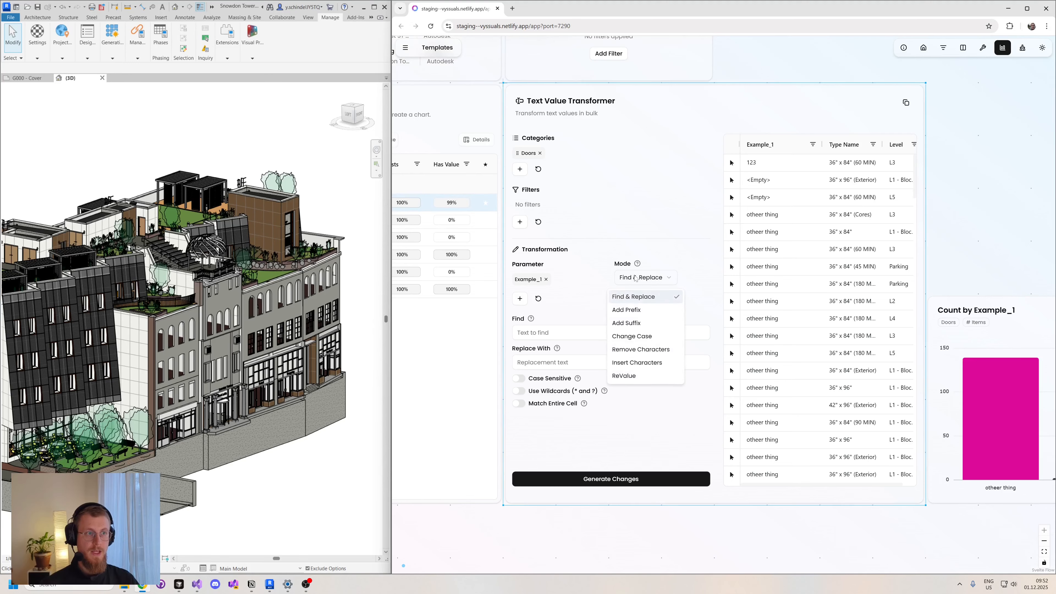
pyautogui.click(633, 310)
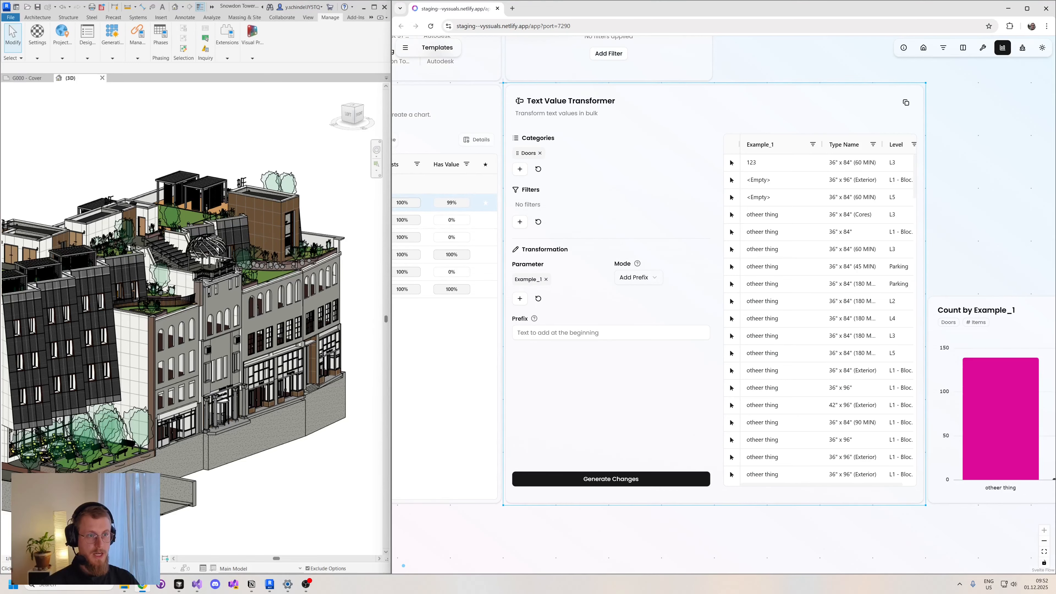
pyautogui.click(624, 332)
pyautogui.write('ex')
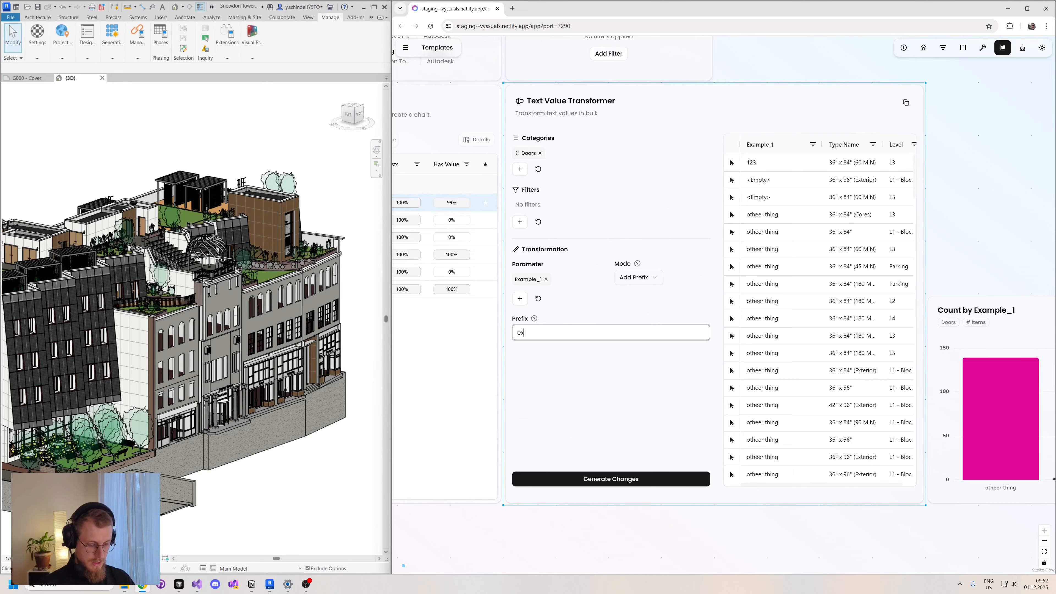
pyautogui.write('_')
pyautogui.click(592, 480)
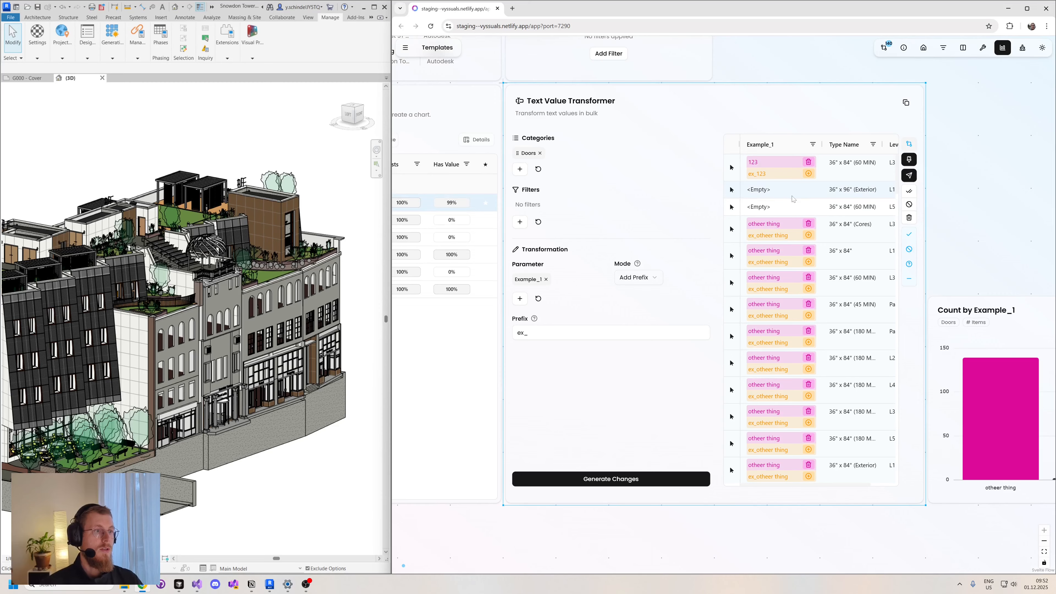
pyautogui.click(808, 236)
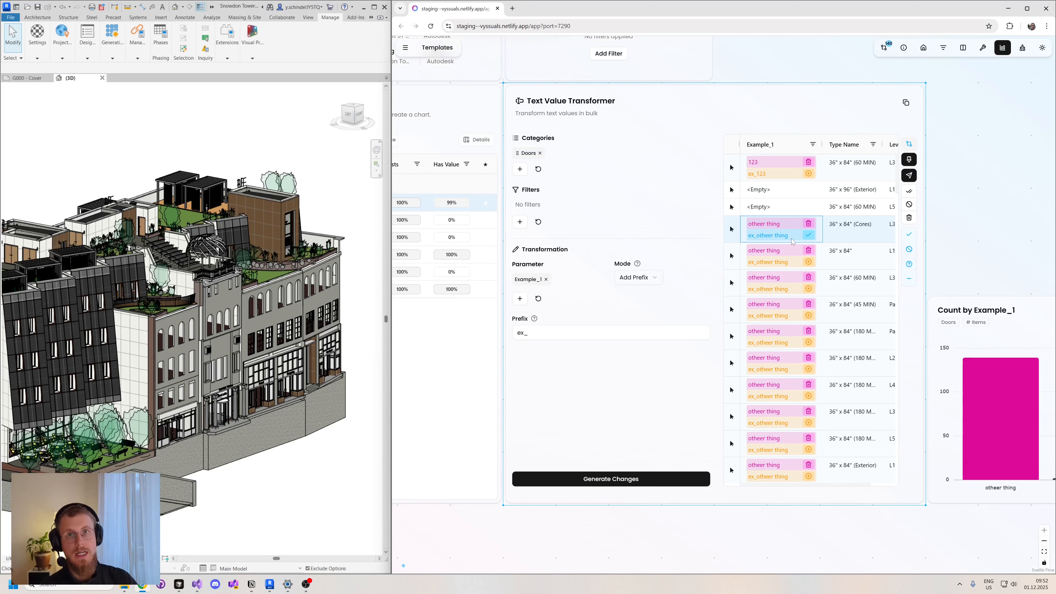
# - Switch the transformation to Find & Replace and generate changes replacing "ex_" with "abc_" in the pending Example_1 values
pyautogui.click(637, 278)
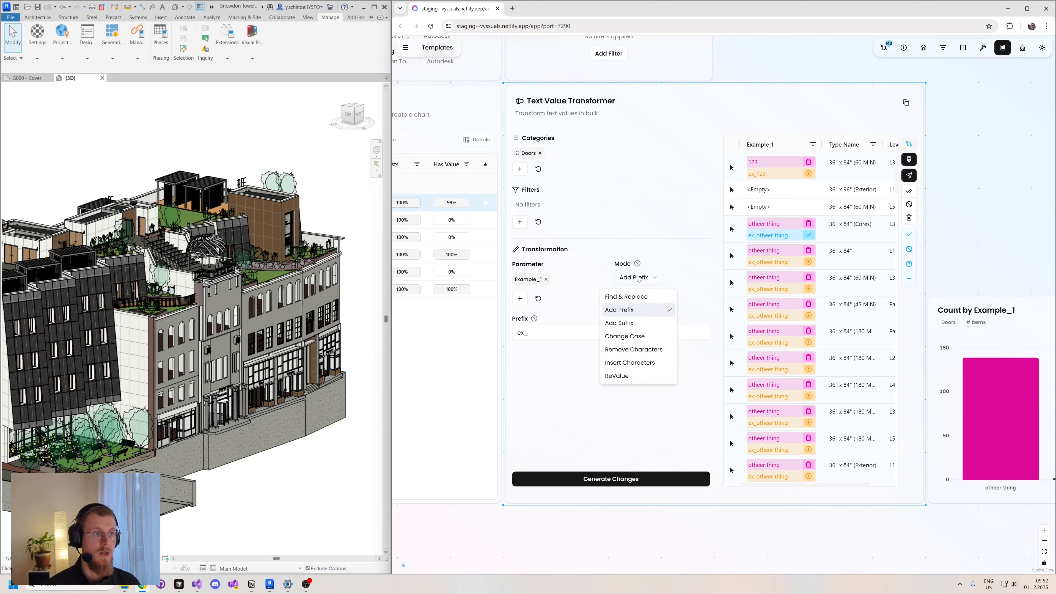
pyautogui.click(626, 296)
pyautogui.click(518, 333)
pyautogui.write('ex_')
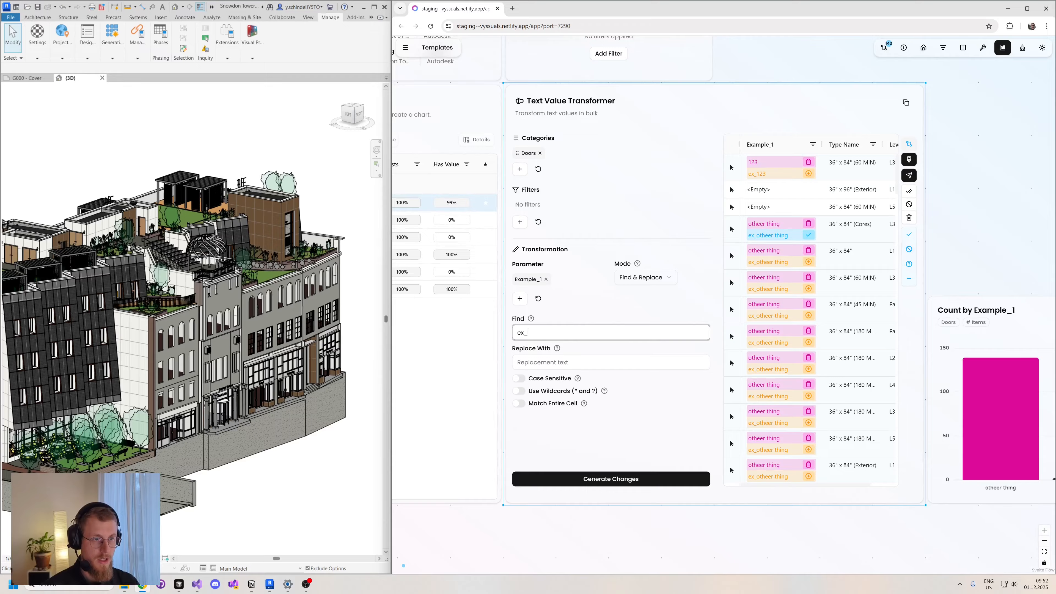
pyautogui.click(541, 362)
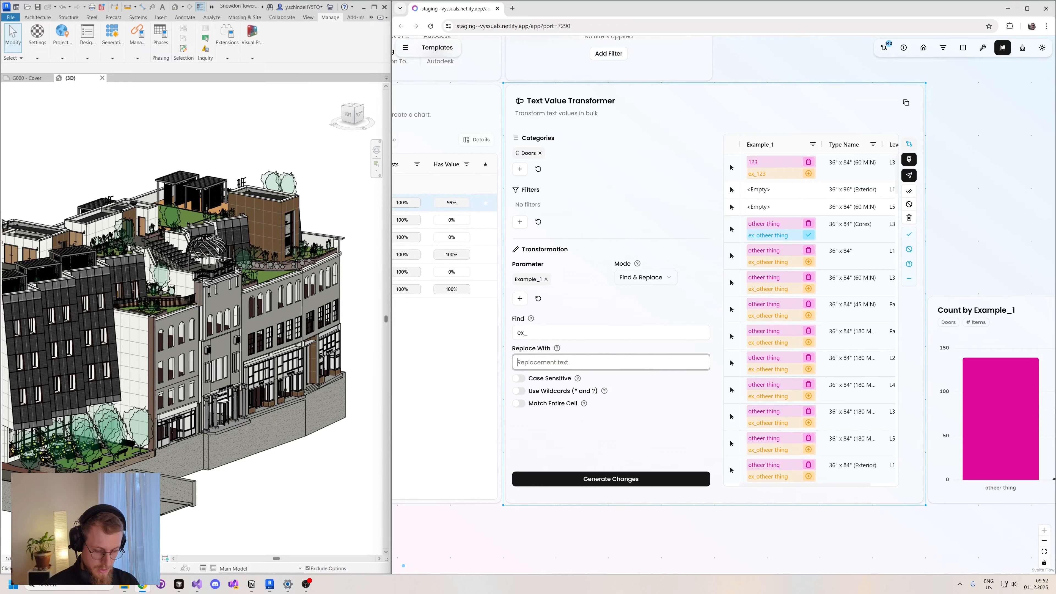
pyautogui.write('abc_')
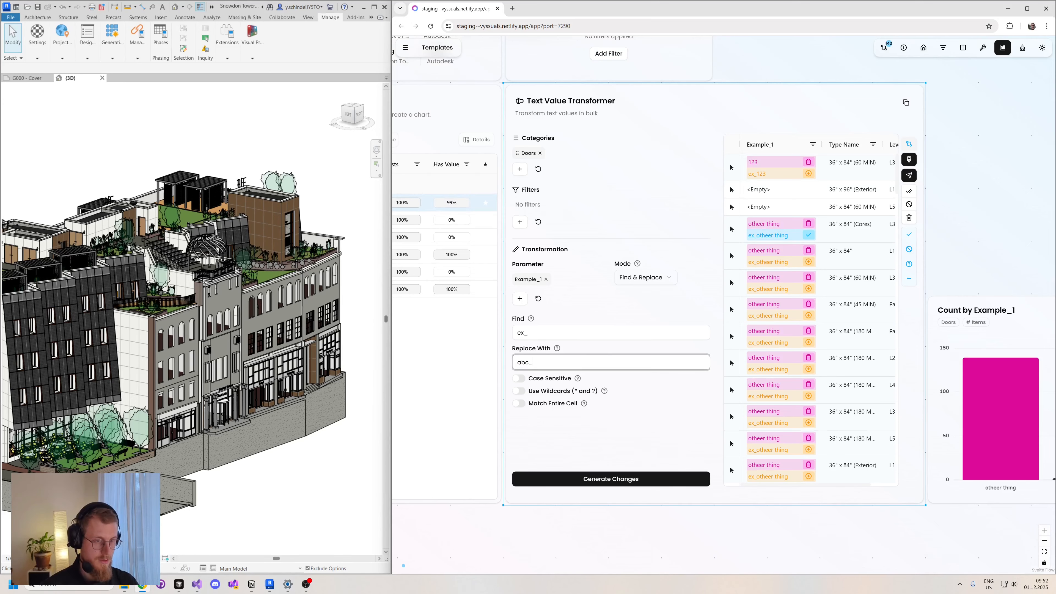
pyautogui.click(610, 479)
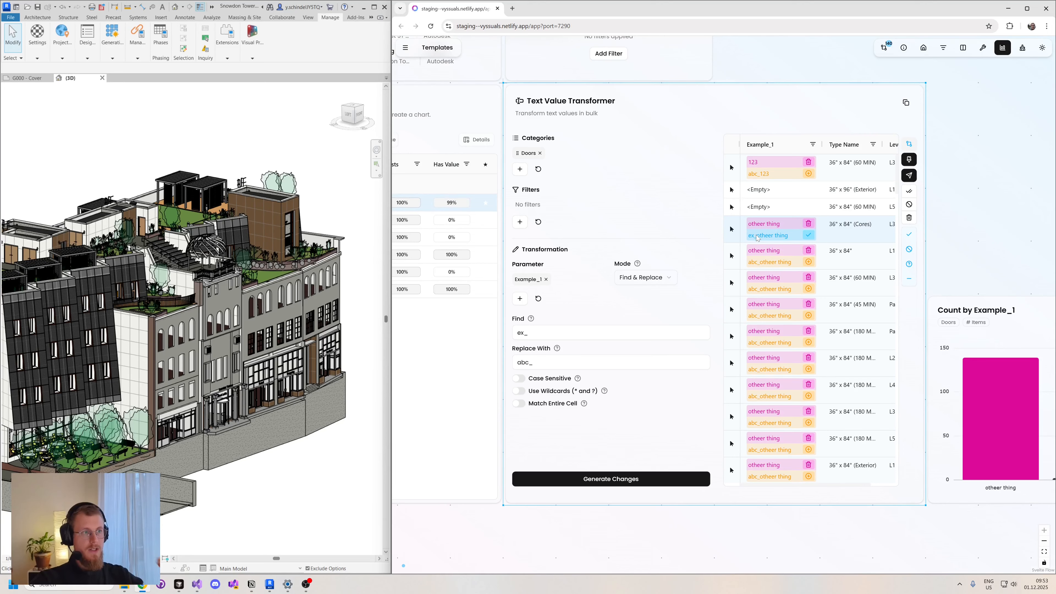
# - Override the proposed Example_1 value of the 36" x 84" door below the approved row with "different"
pyautogui.doubleClick(775, 261)
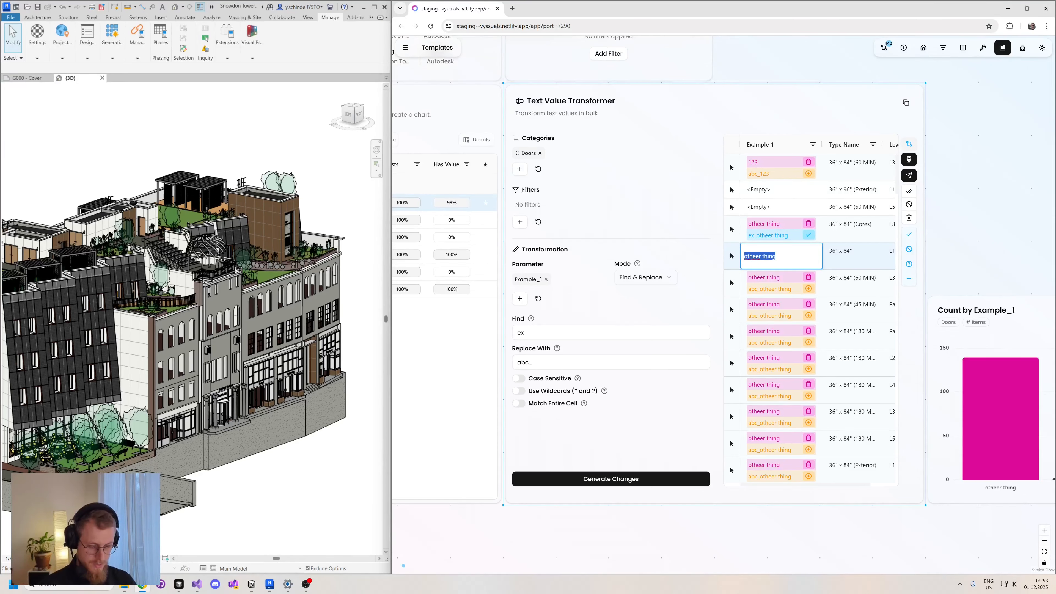
pyautogui.write('different')
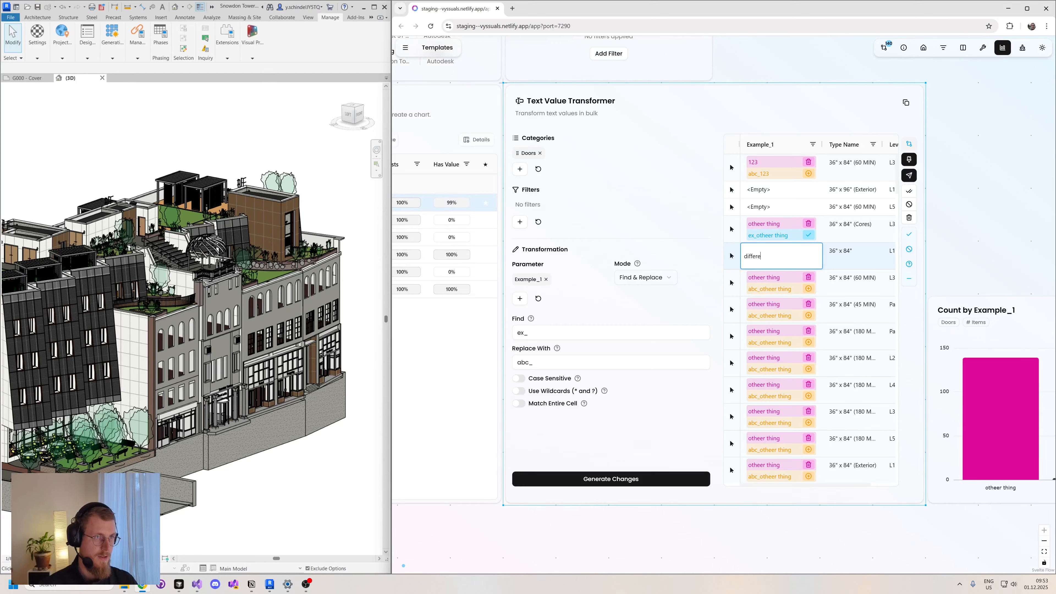
pyautogui.press('Return')
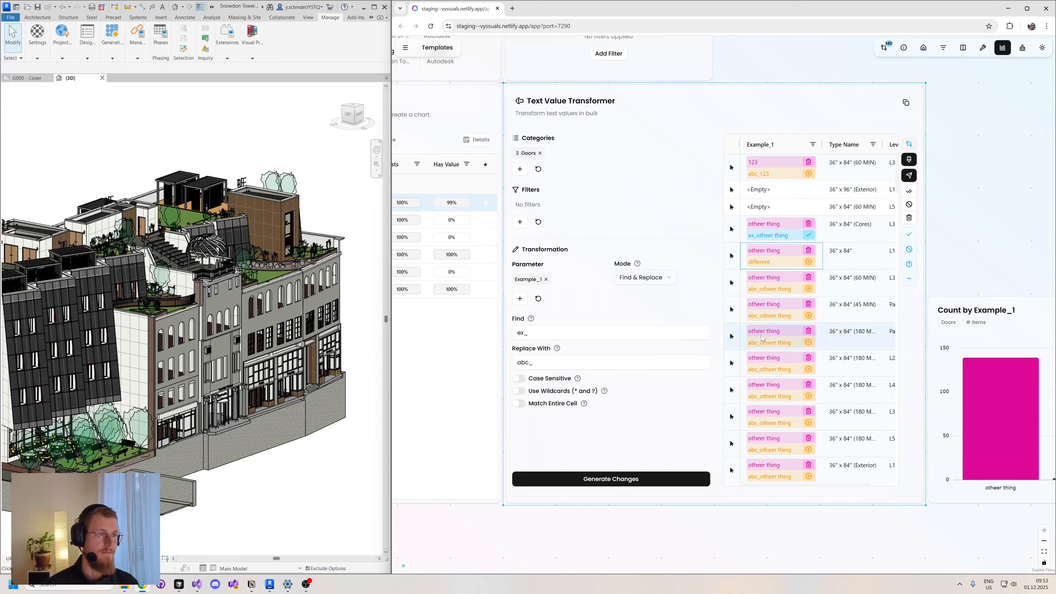
# - Send the already approved Example_1 change to Revit, followed by all remaining visible changes after approving them in bulk
pyautogui.click(909, 175)
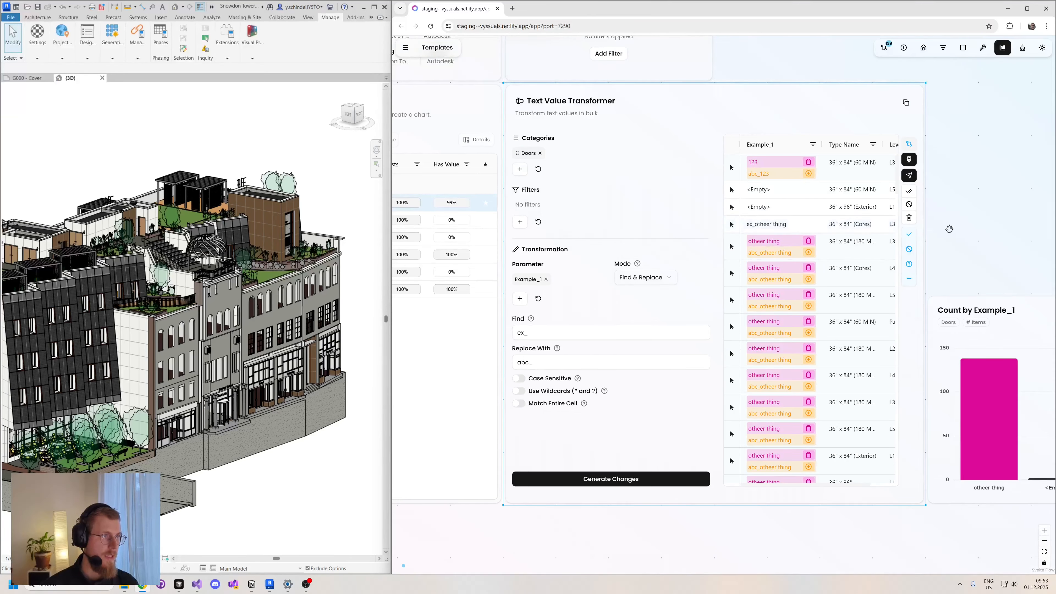
pyautogui.click(909, 191)
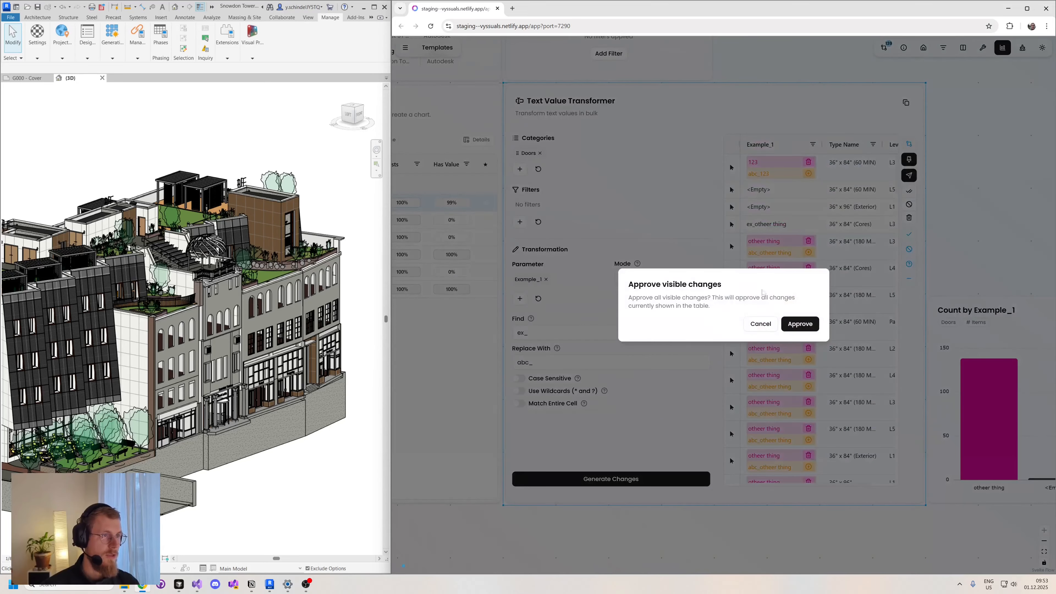
pyautogui.click(805, 327)
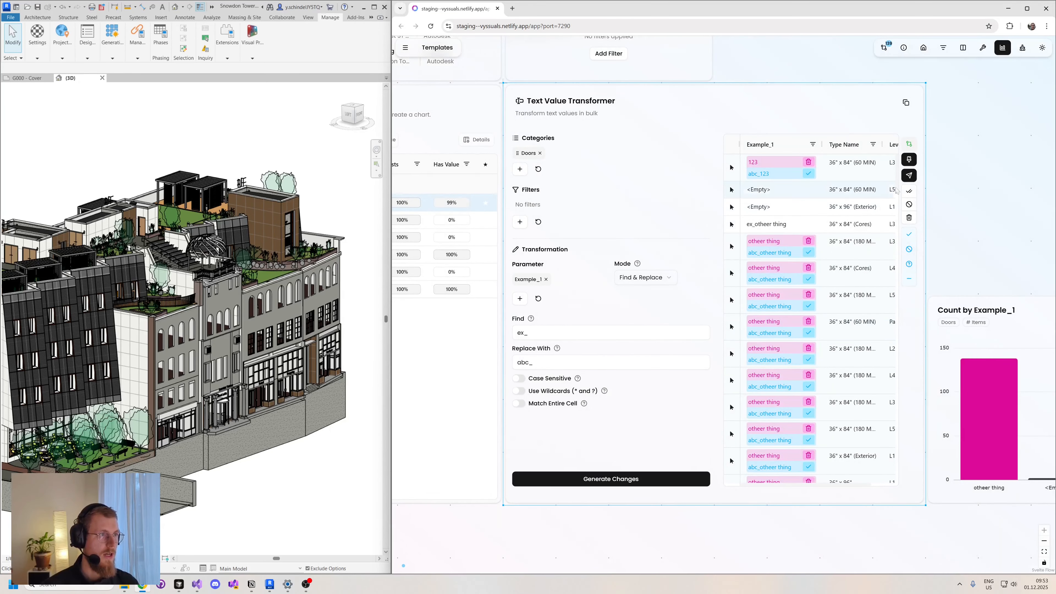
pyautogui.click(908, 175)
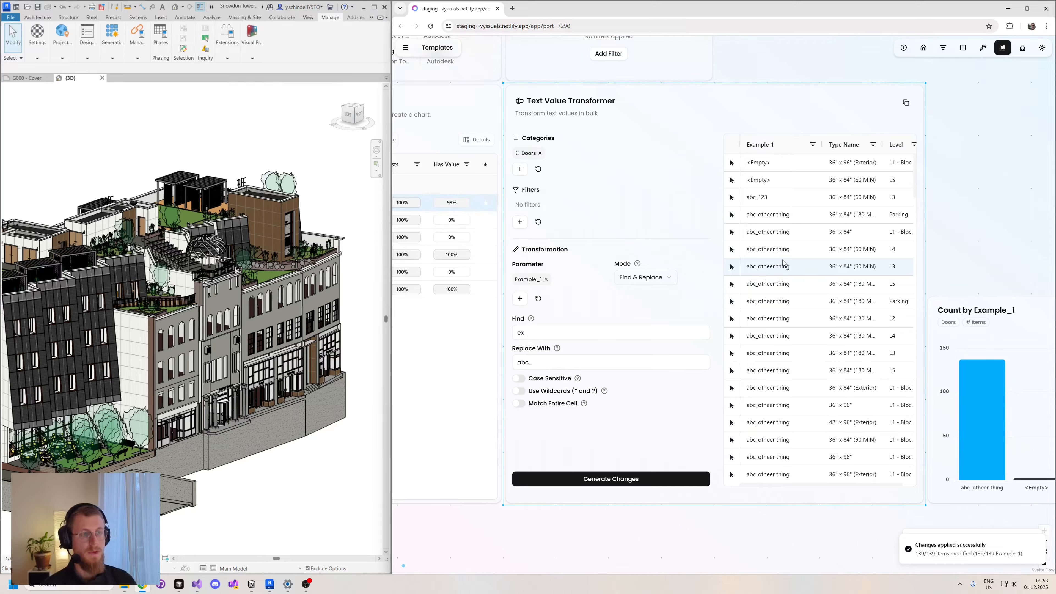
pyautogui.click(630, 279)
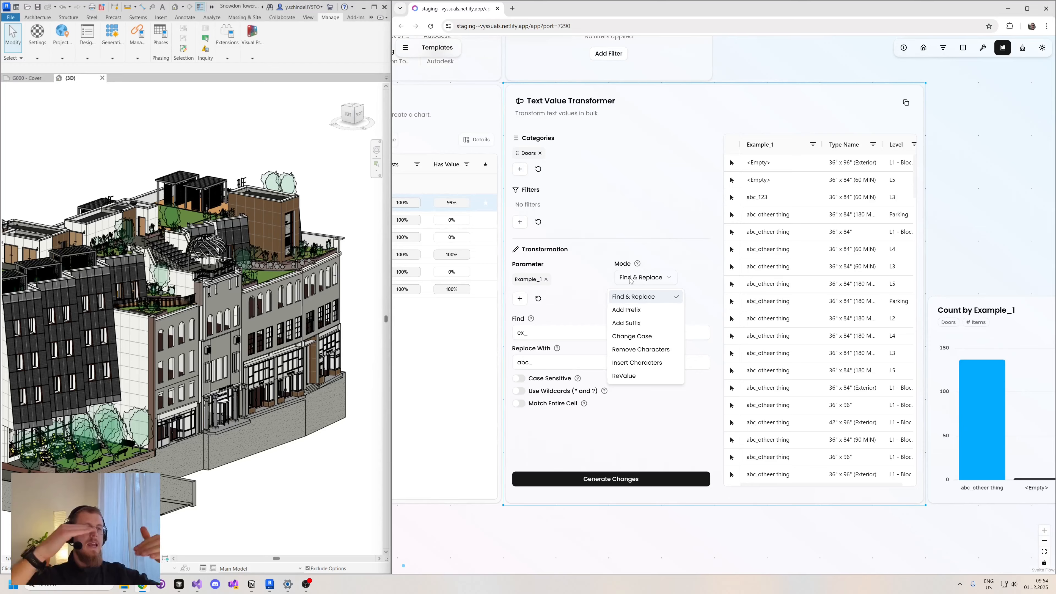
pyautogui.click(770, 62)
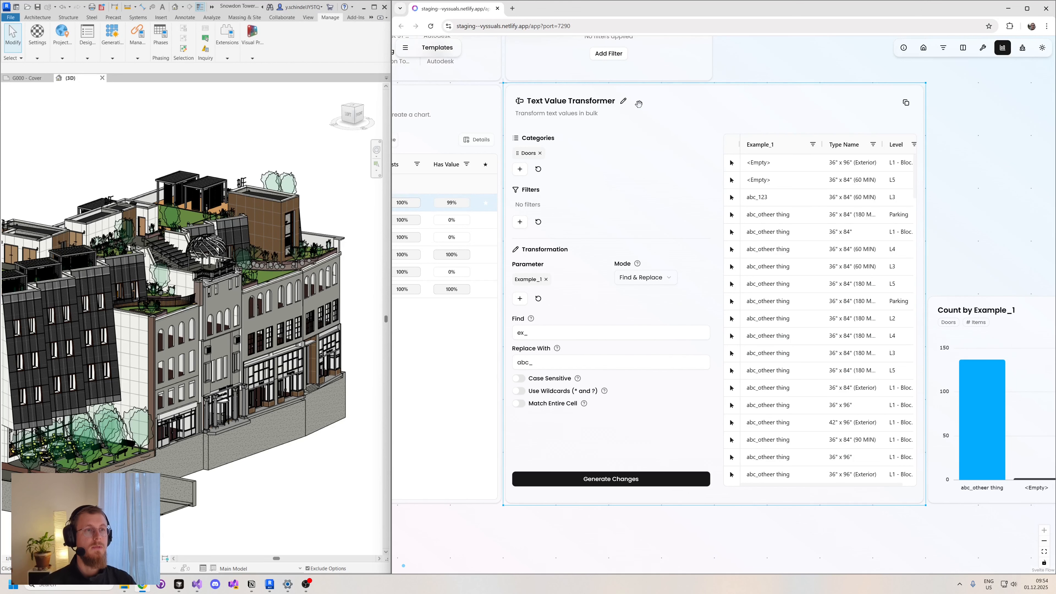
# - Rename the Text Value Transformer node as "STEP 1: do something"
pyautogui.click(623, 105)
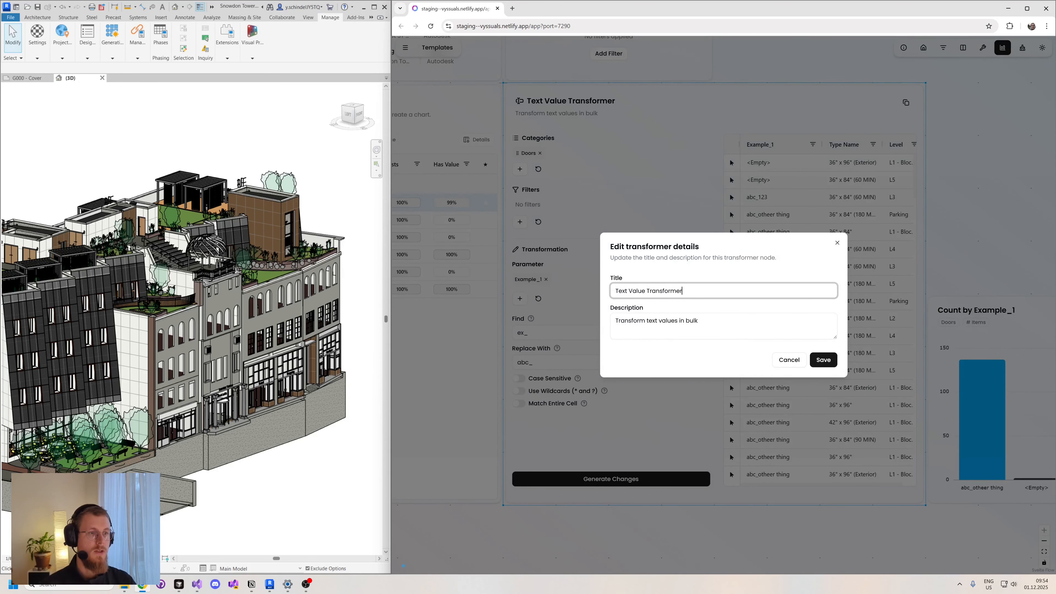
pyautogui.hotkey('ctrl', 'a')
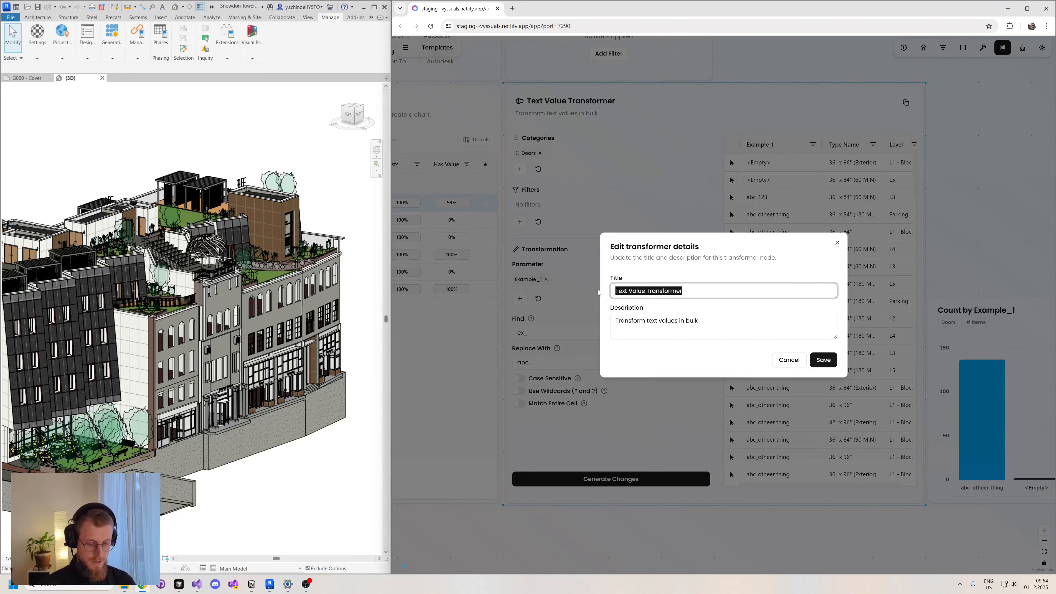
pyautogui.write('STEP')
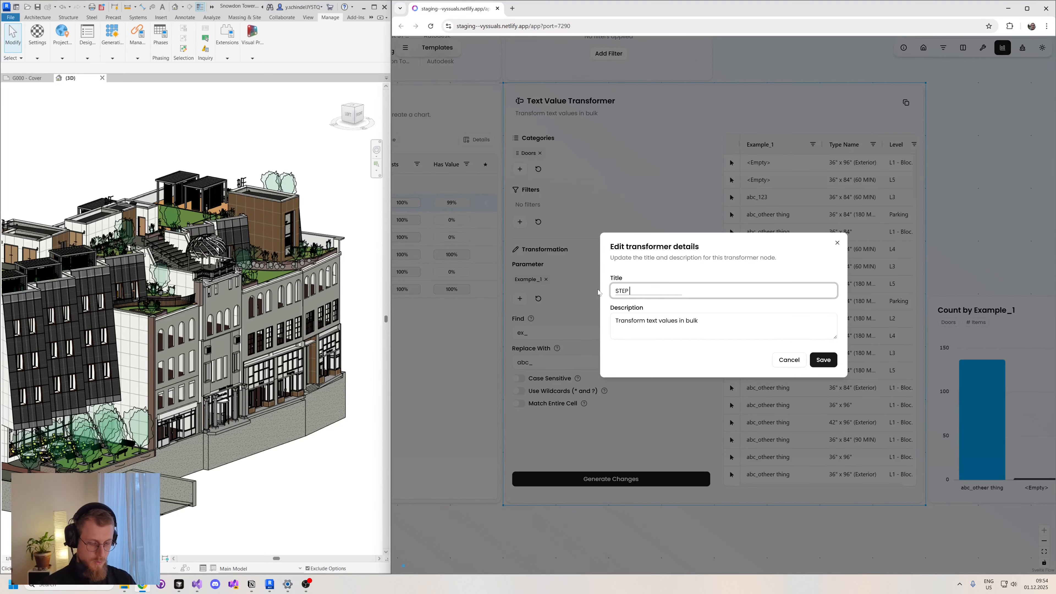
pyautogui.write(' 1: do ')
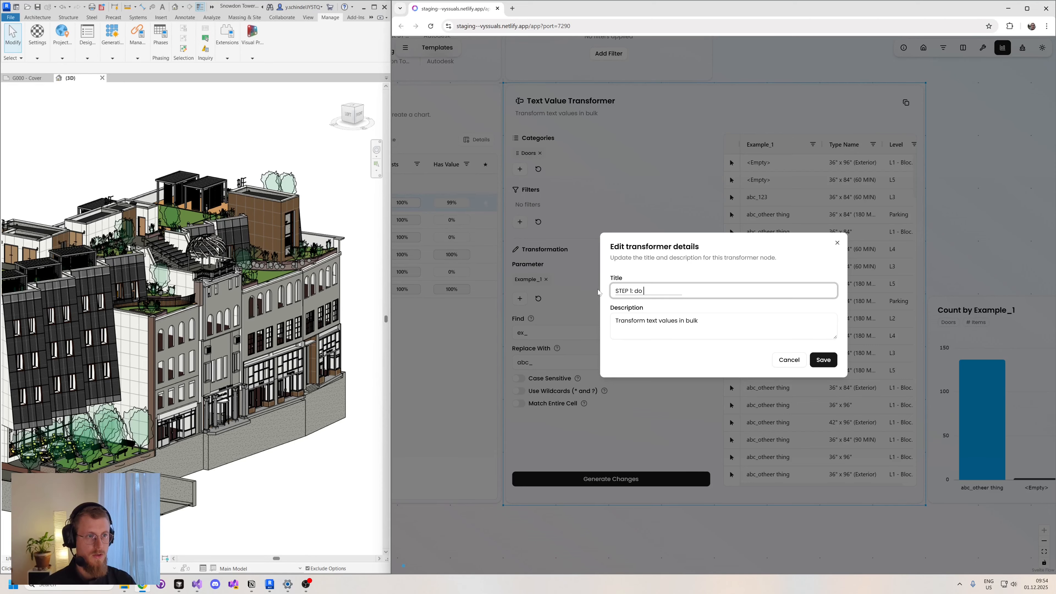
pyautogui.write('somthi')
pyautogui.press('BackSpace')
pyautogui.press('BackSpace')
pyautogui.press('BackSpace')
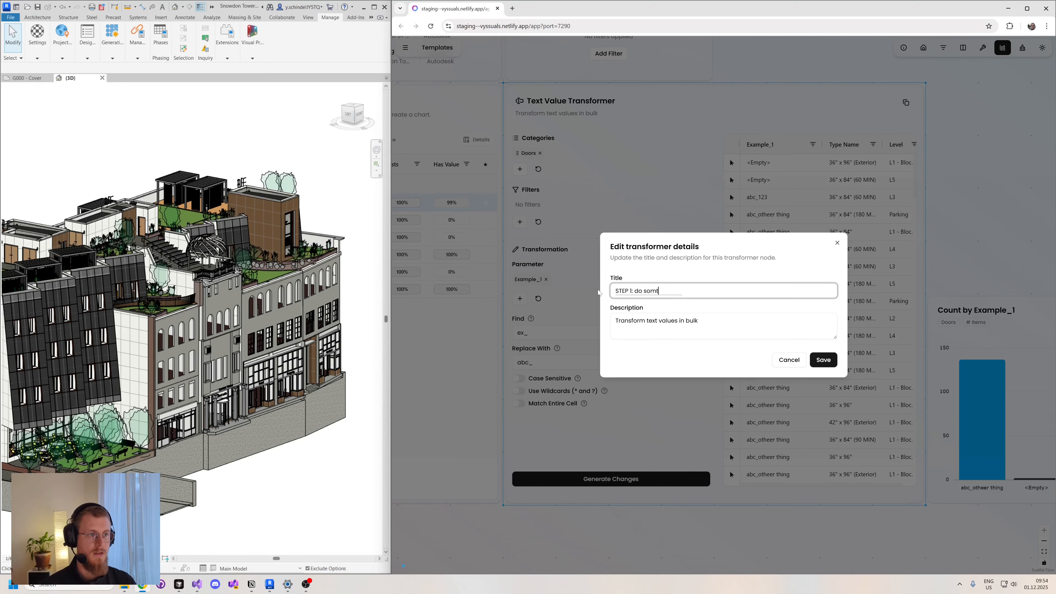
pyautogui.write('ething')
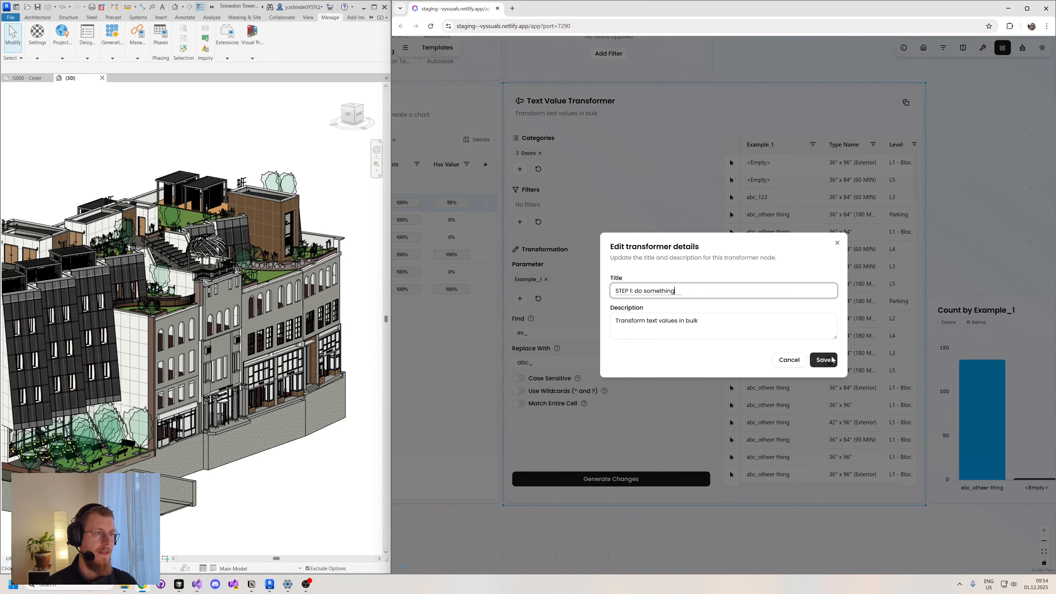
pyautogui.click(823, 360)
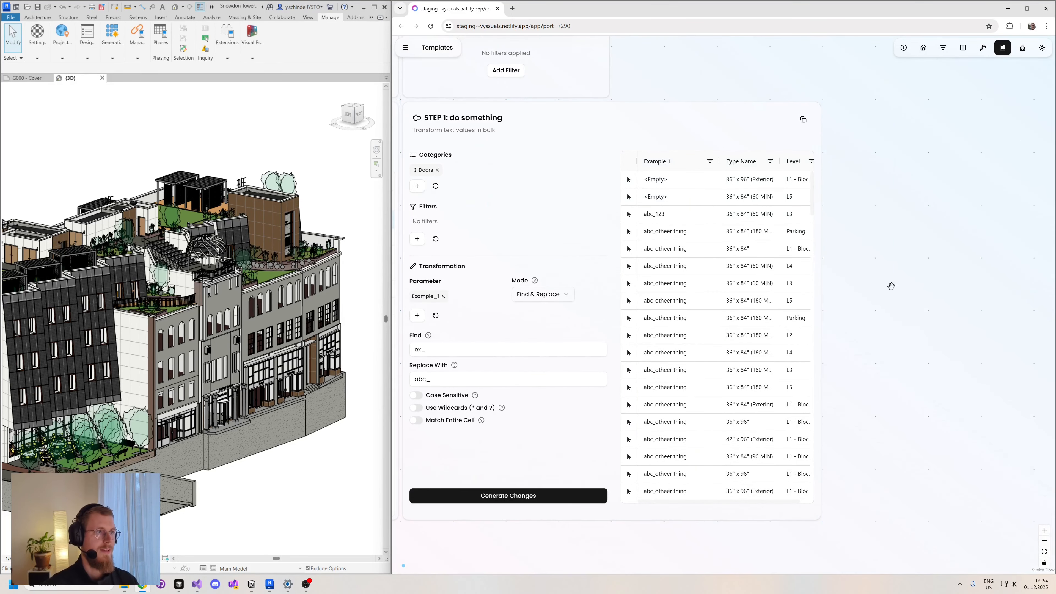
# - Duplicate the "STEP 1: do something" transformer node with its settings
pyautogui.click(803, 119)
pyautogui.scroll(4, 945, 299)
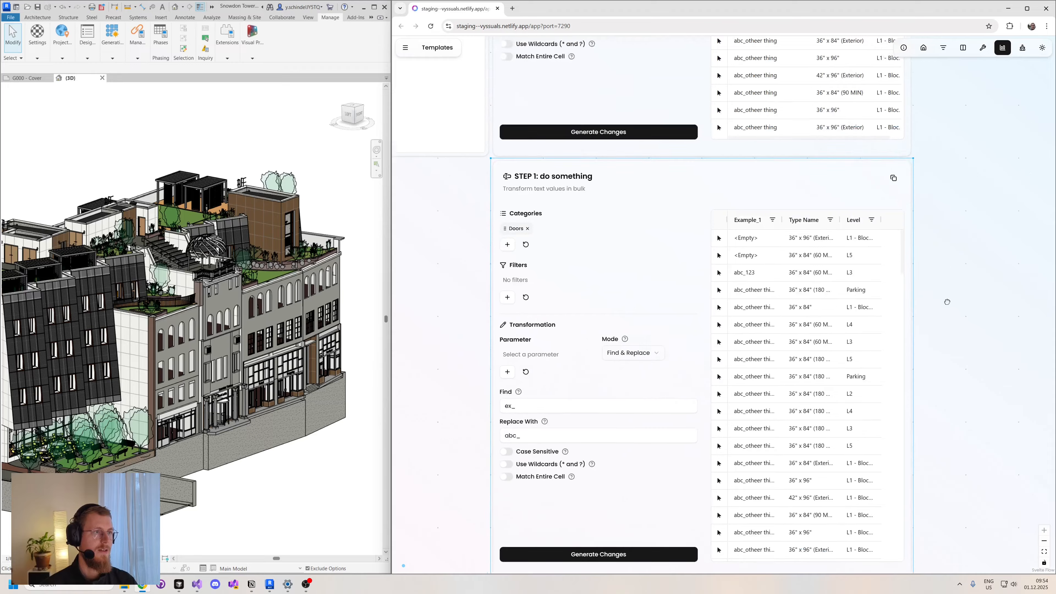
pyautogui.scroll(-3, 952, 299)
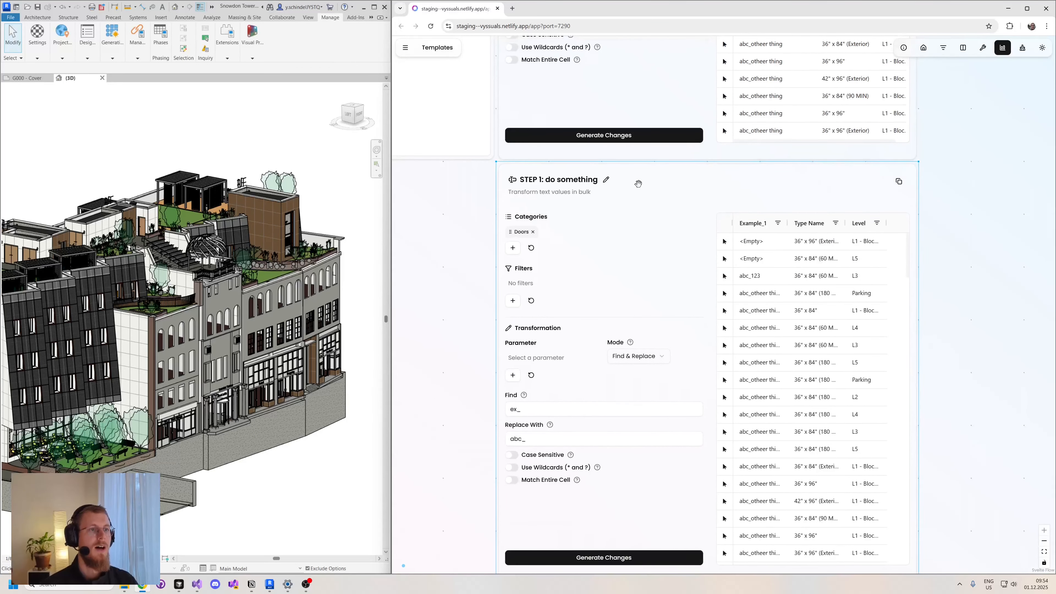
# - Rename the duplicated transformer node as "STEP 2: do another thing"
pyautogui.click(609, 183)
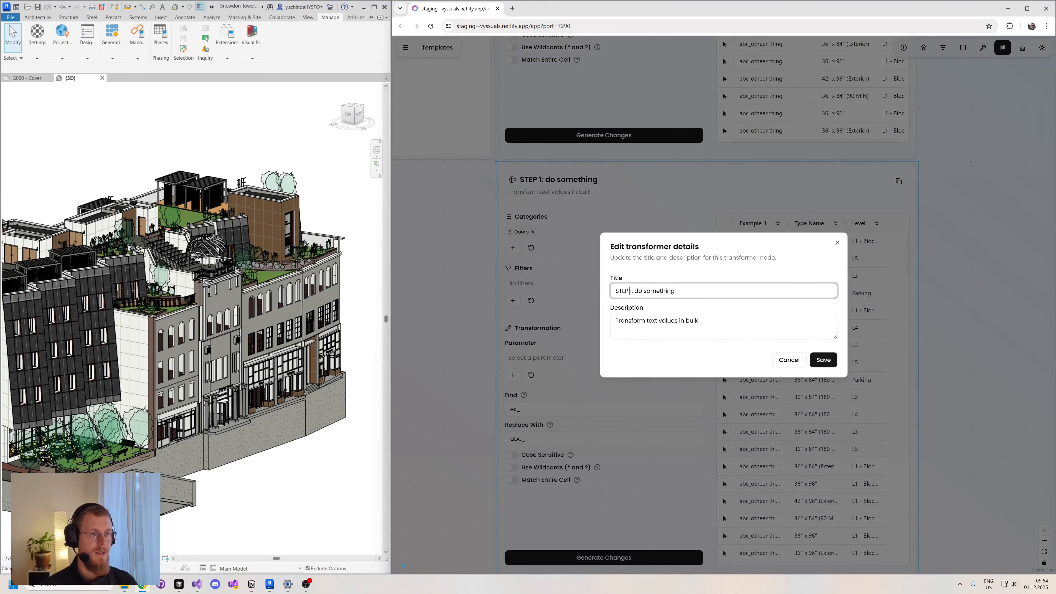
pyautogui.press('BackSpace')
pyautogui.write('2: do ')
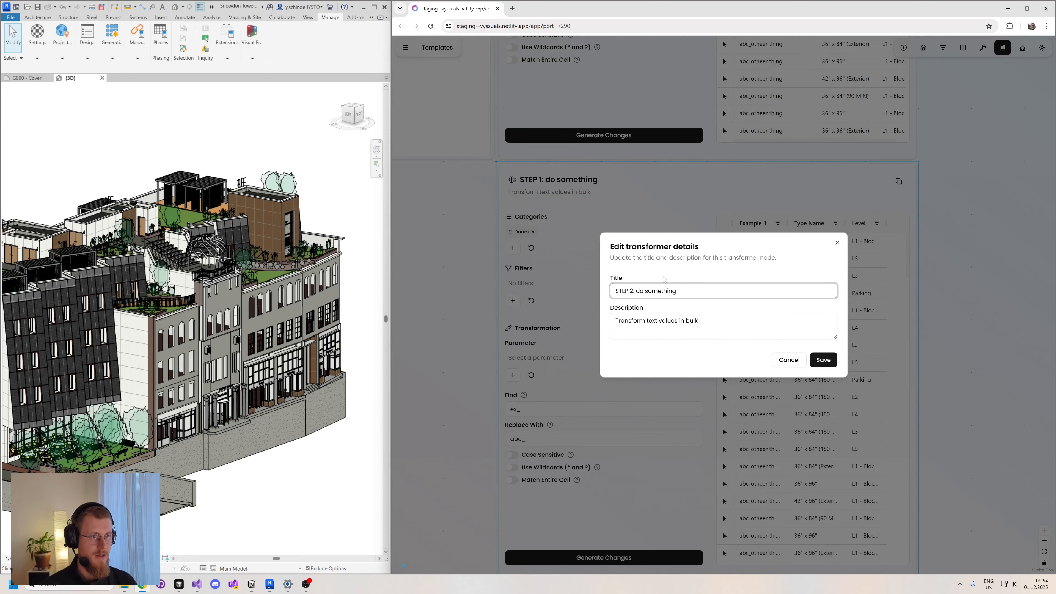
pyautogui.write('a')
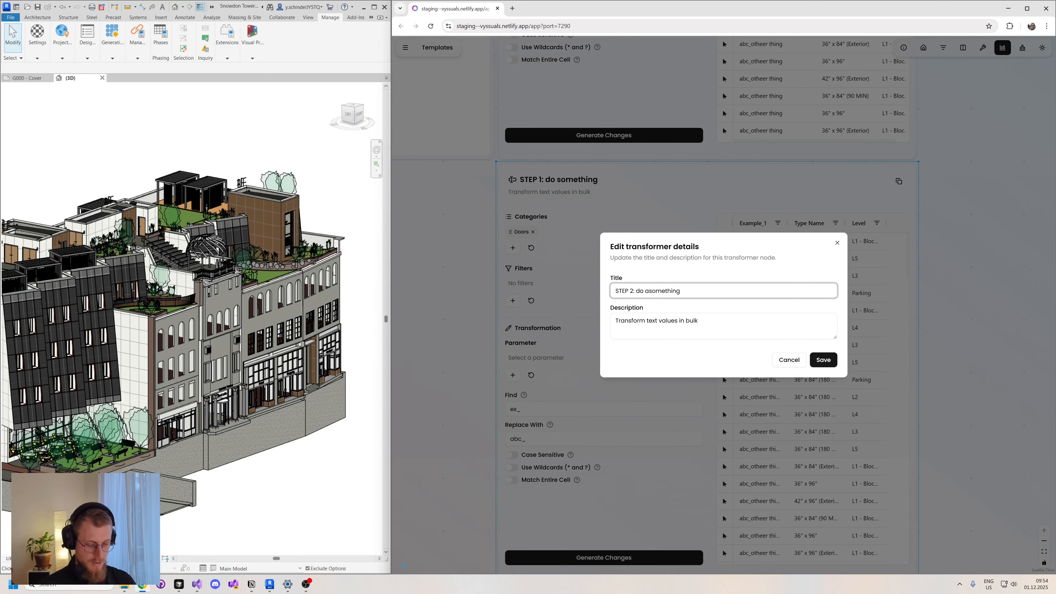
pyautogui.write('nother')
pyautogui.press('Delete')
pyautogui.press('Delete')
pyautogui.press('Delete')
pyautogui.press('Delete')
pyautogui.press('Delete')
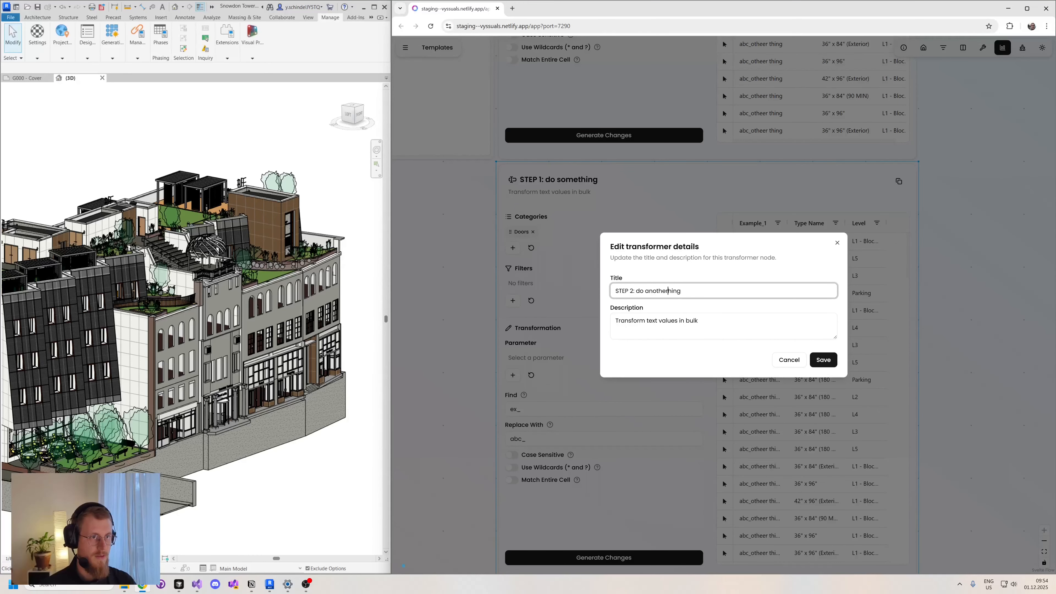
pyautogui.write('t')
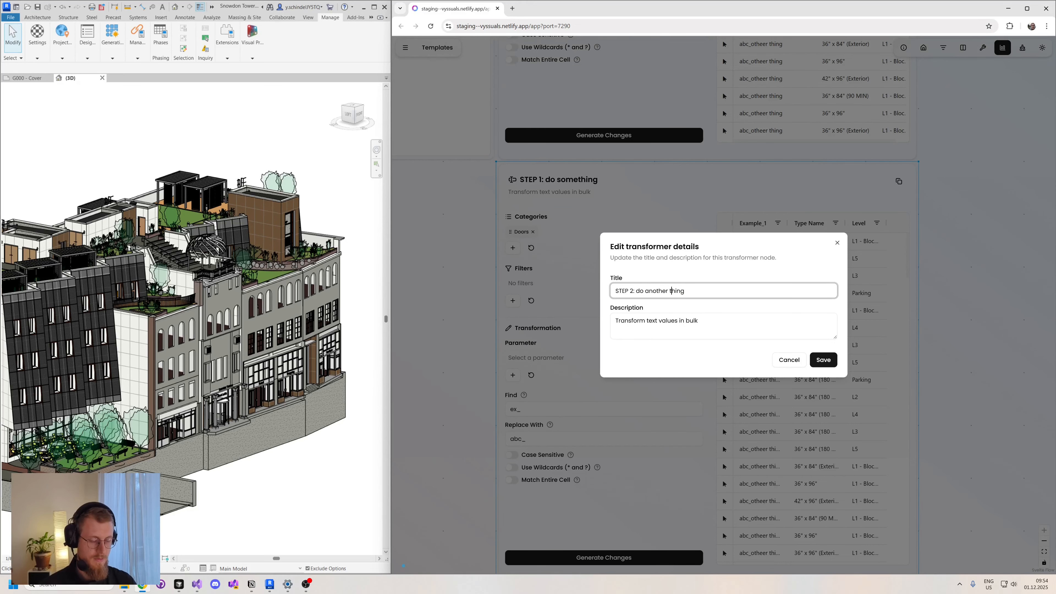
pyautogui.click(823, 359)
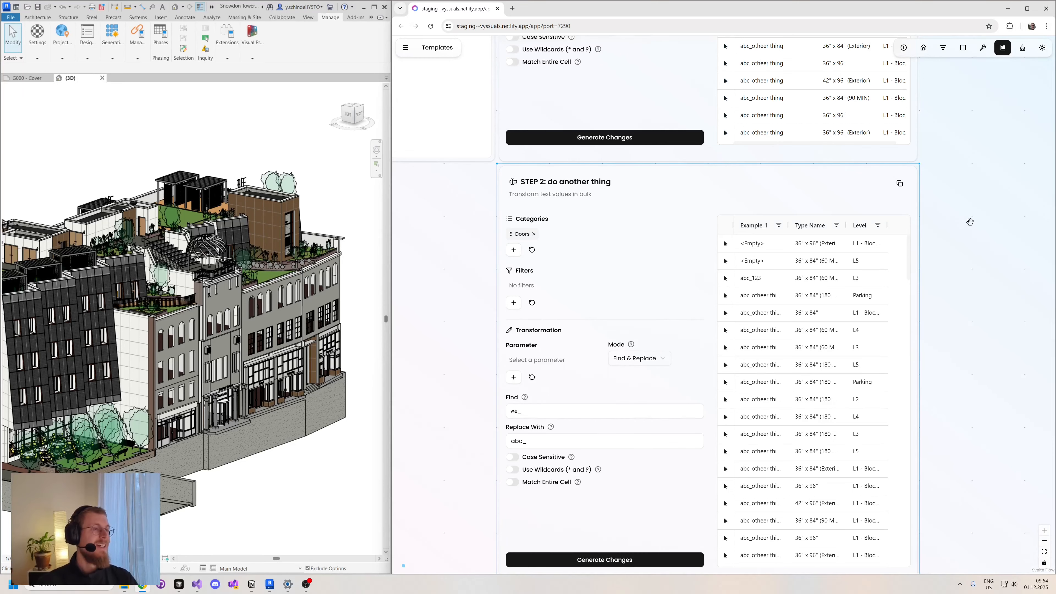
# - Delete the duplicated "STEP 2: do another thing" transformer and the original "STEP 1: do something" transformer from the canvas
pyautogui.moveTo(968, 182); pyautogui.dragTo(965, 515)
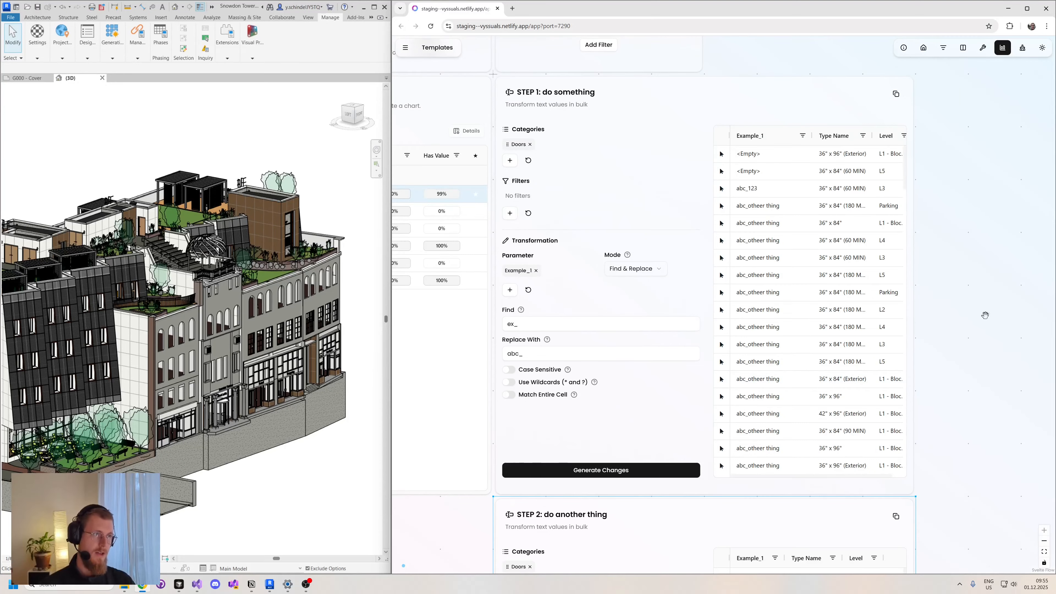
pyautogui.moveTo(985, 342); pyautogui.dragTo(947, 148)
pyautogui.scroll(-3, 943, 386)
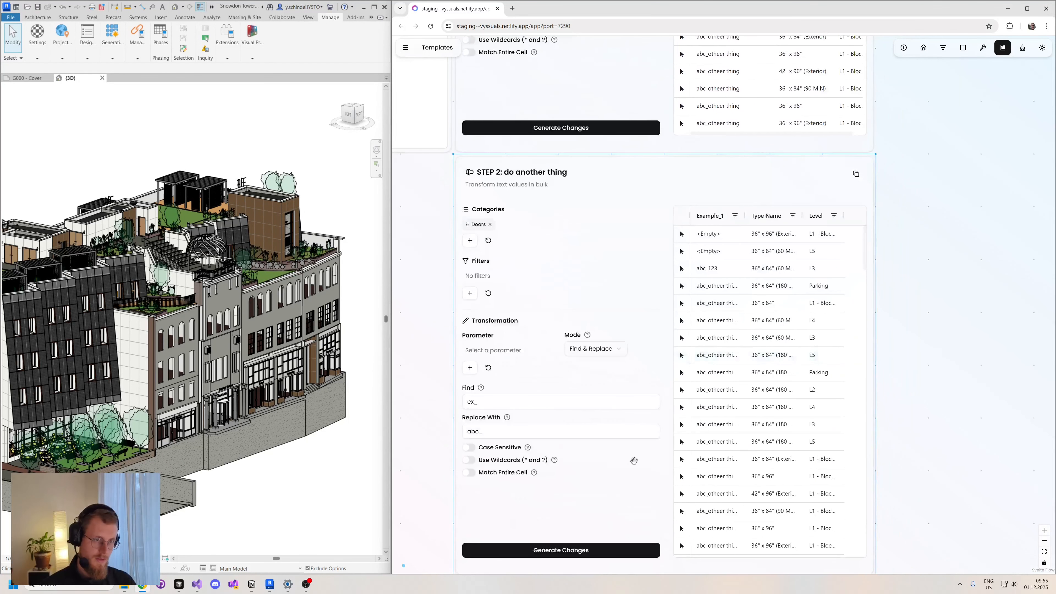
pyautogui.moveTo(915, 186); pyautogui.dragTo(907, 255)
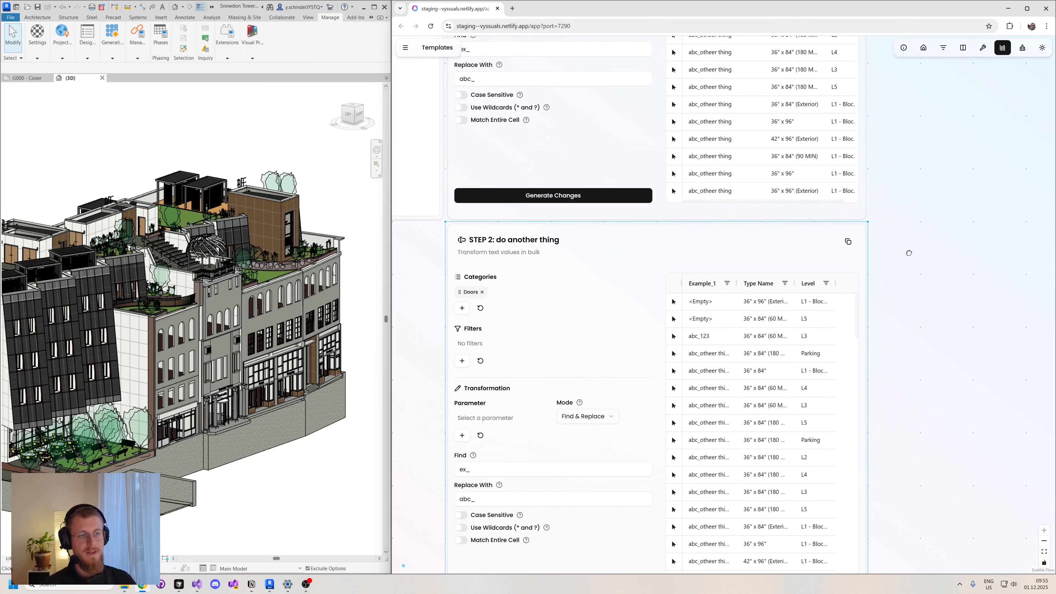
pyautogui.rightClick(907, 255)
pyautogui.click(916, 230)
pyautogui.moveTo(954, 127); pyautogui.dragTo(956, 424)
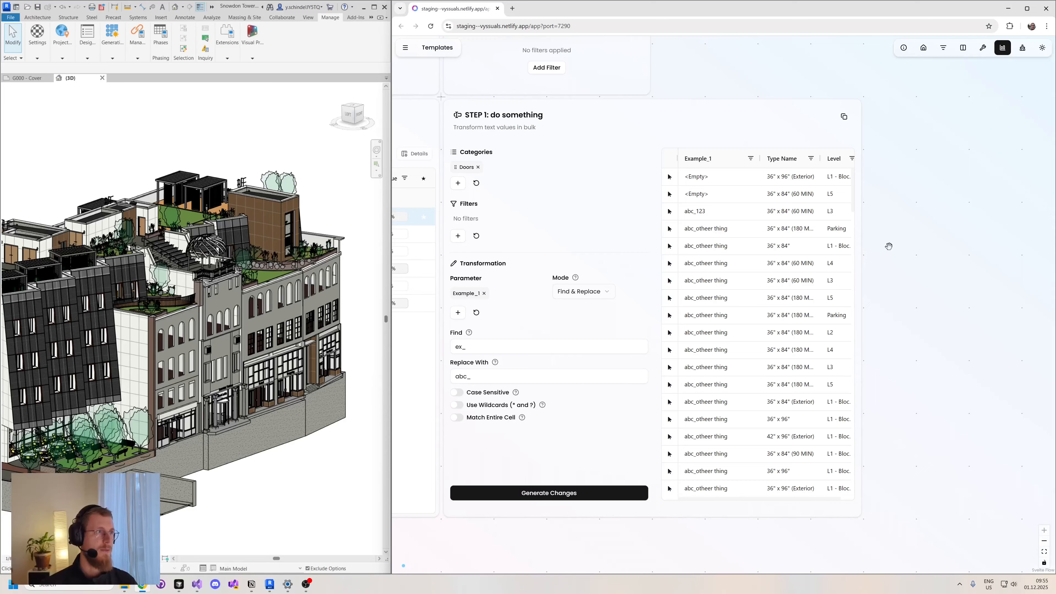
pyautogui.click(685, 111)
pyautogui.press('Delete')
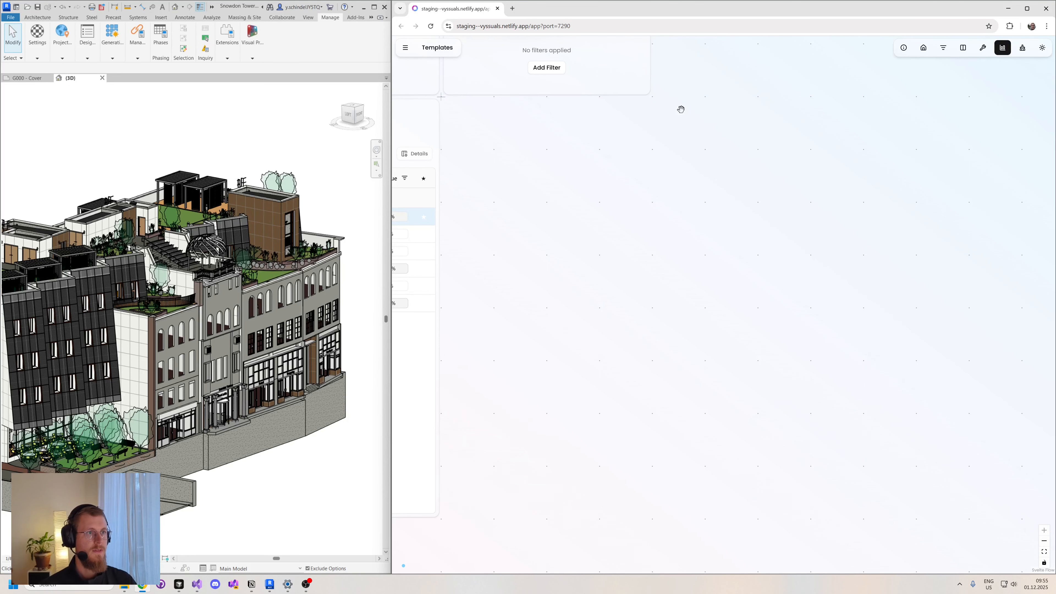
# - Add a Parameter Splitter node to the canvas and restrict its categories to Doors
pyautogui.click(982, 49)
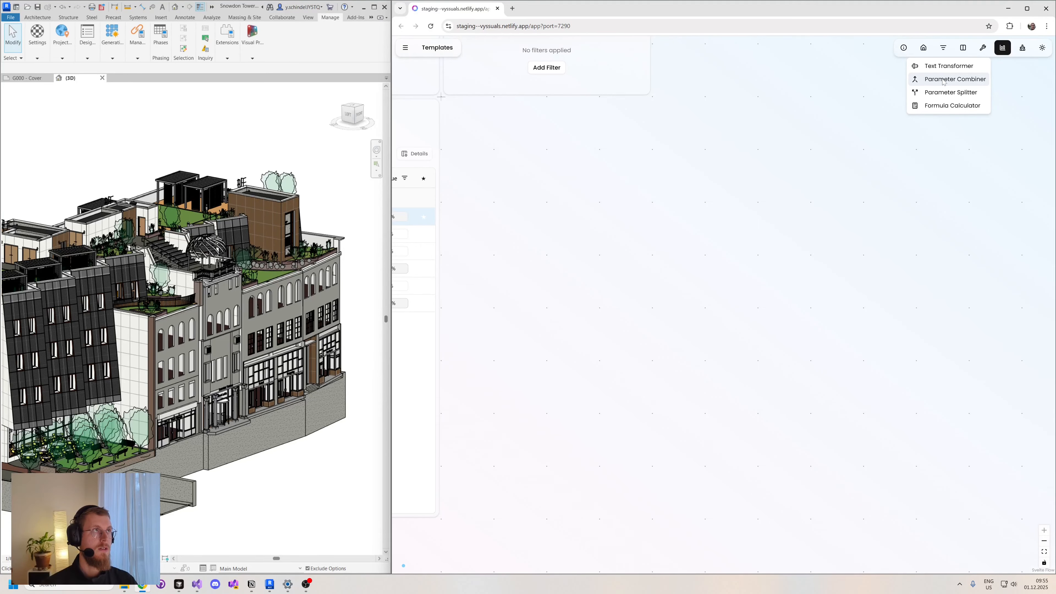
pyautogui.click(949, 94)
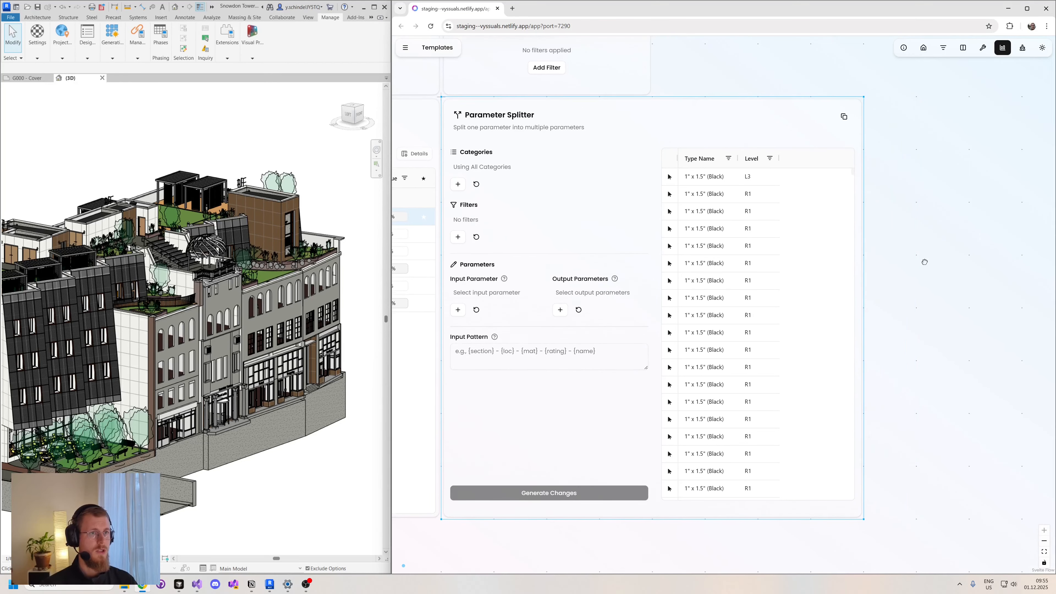
pyautogui.moveTo(925, 262); pyautogui.dragTo(938, 266)
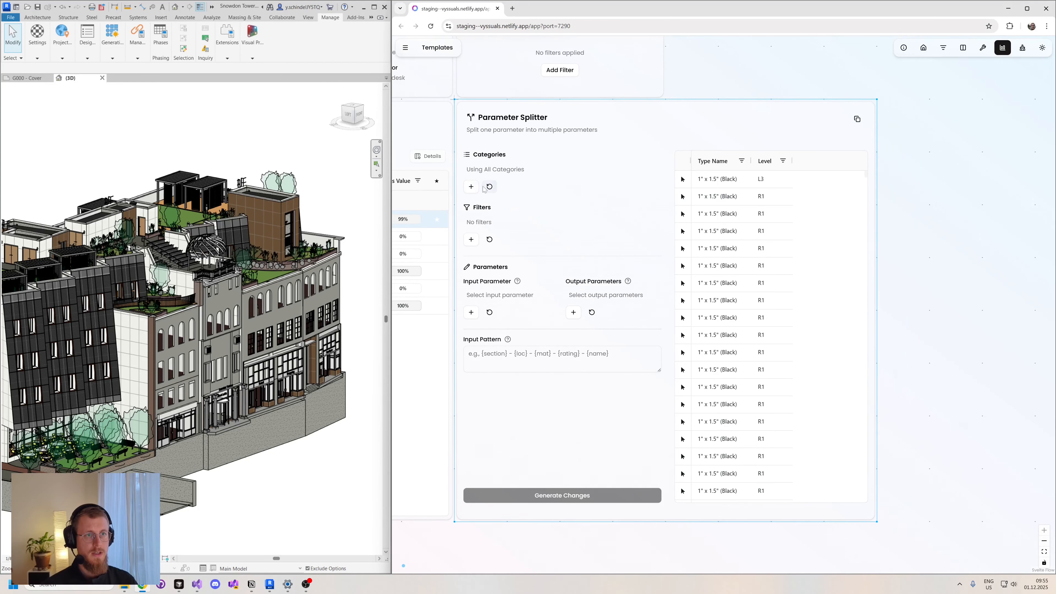
pyautogui.click(471, 187)
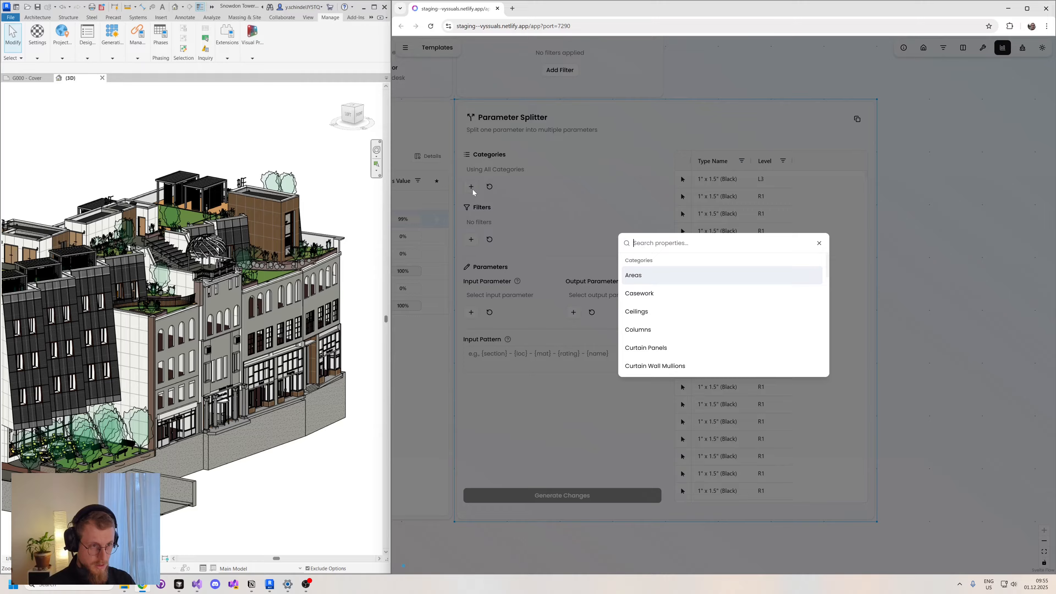
pyautogui.write('do')
pyautogui.press('Return')
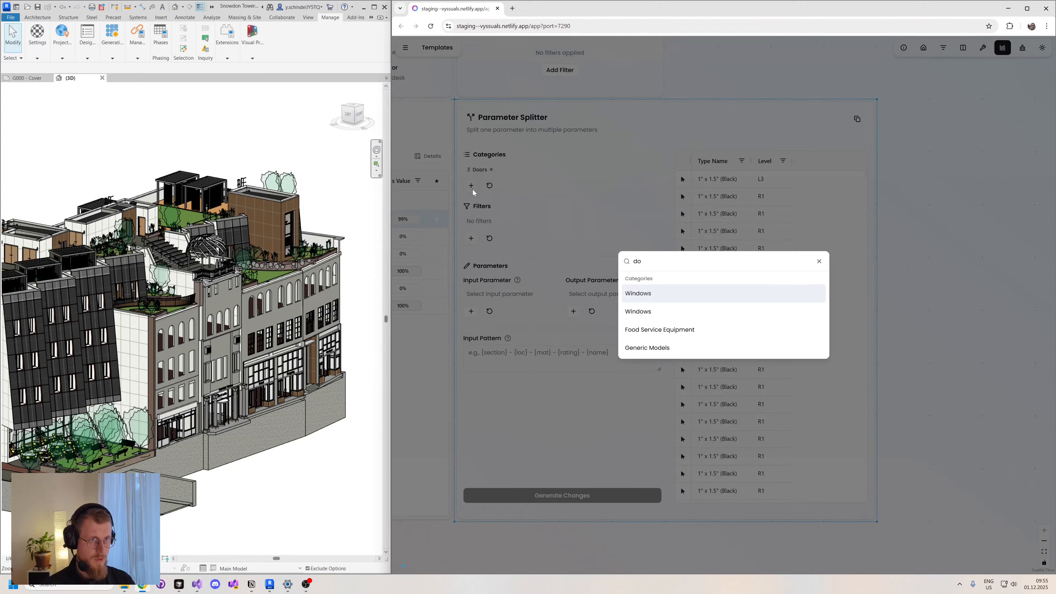
pyautogui.click(554, 435)
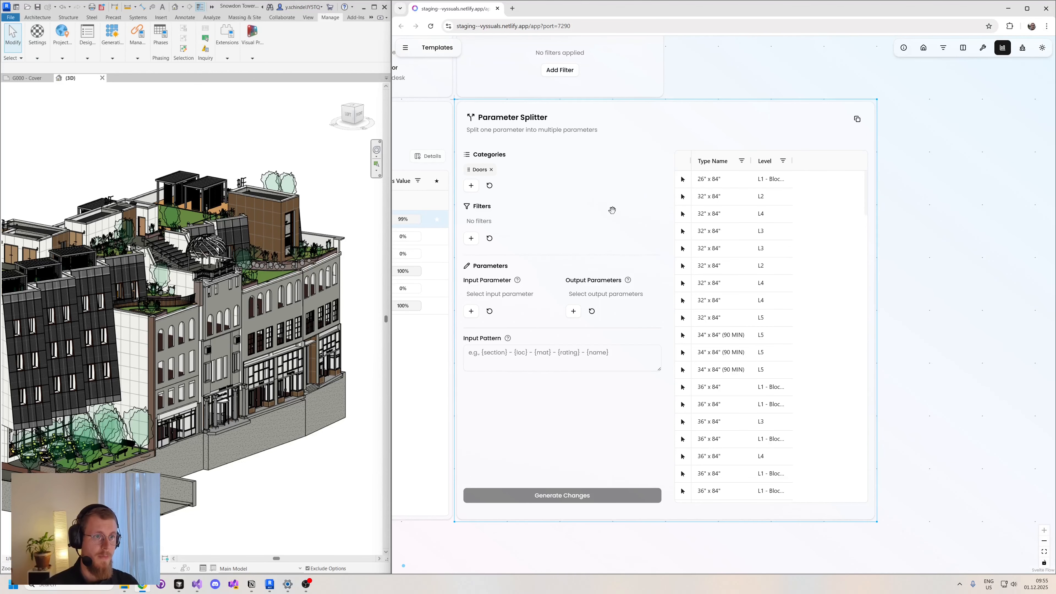
# - Set Type Name as the Parameter Splitter's input parameter and Example_1 and Example_2 as its output parameters
pyautogui.click(472, 312)
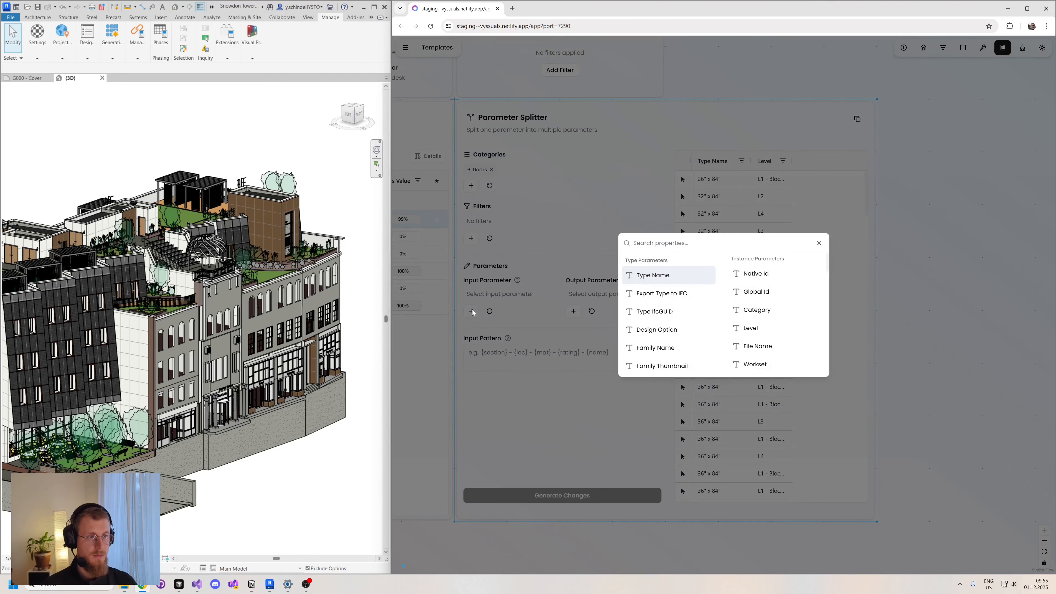
pyautogui.press('Return')
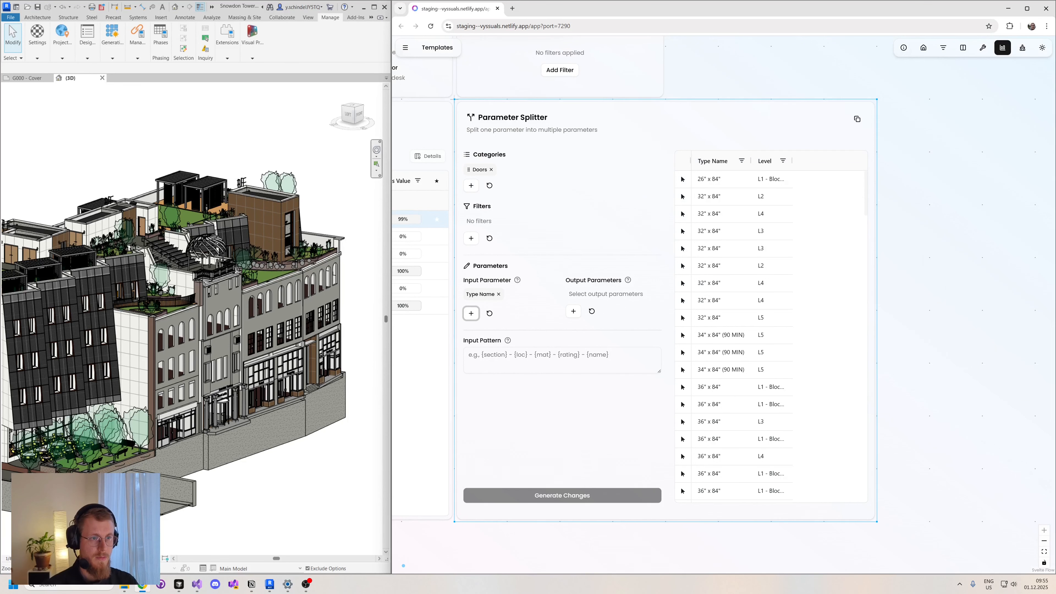
pyautogui.click(573, 312)
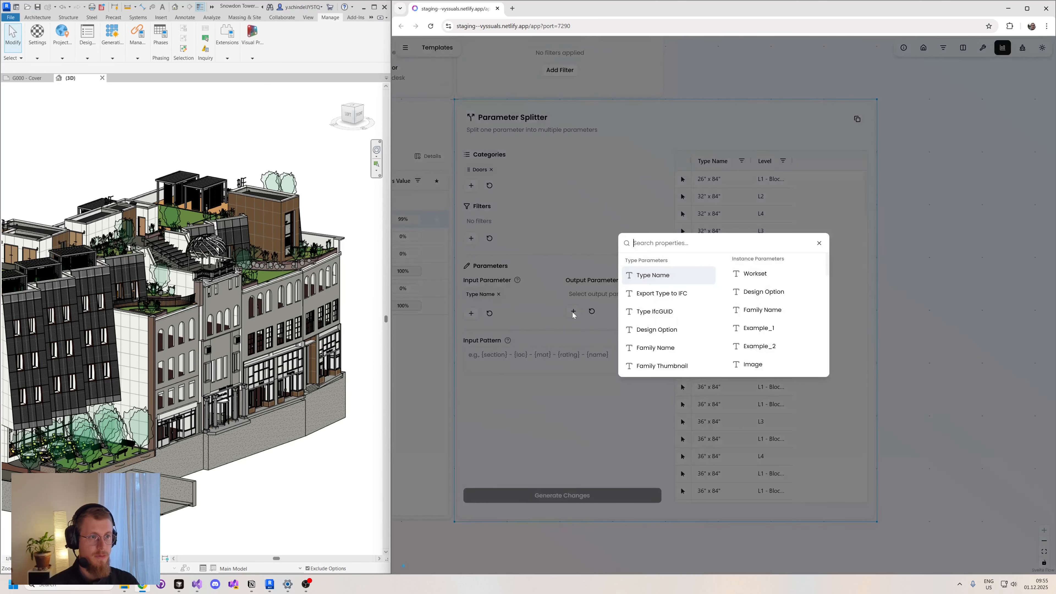
pyautogui.click(756, 329)
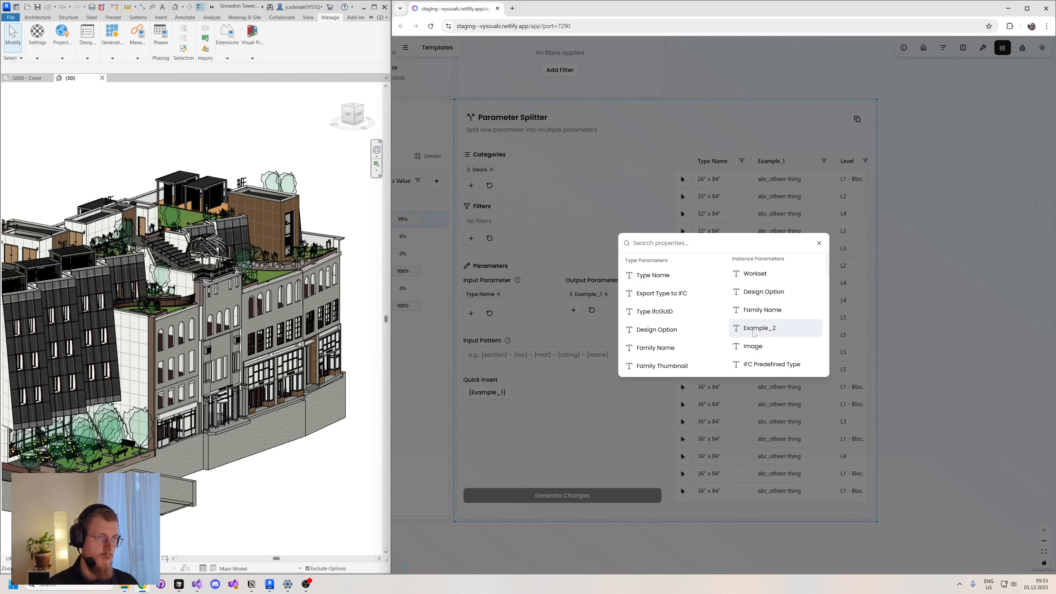
pyautogui.click(757, 329)
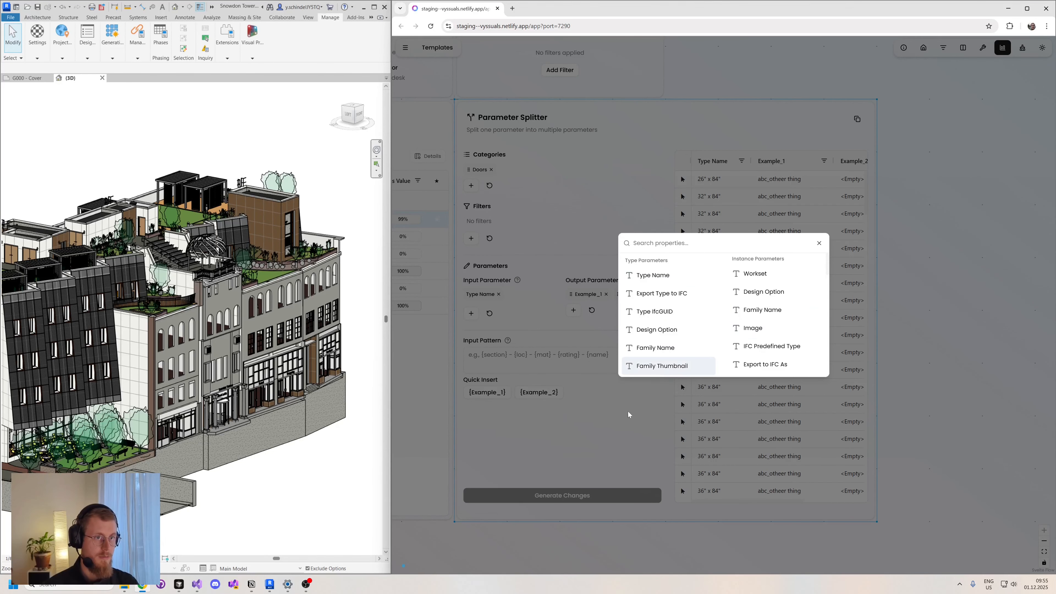
pyautogui.click(914, 394)
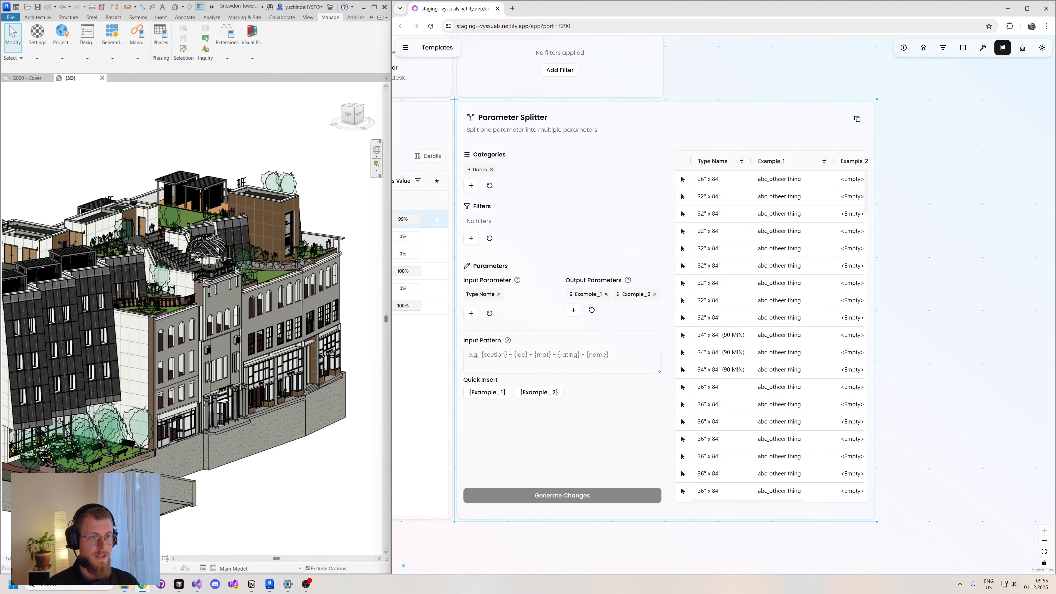
# - Define the input pattern as "{Example_1} x {Example_2}", generate the changes, and widen the Parameter Splitter node to show both output columns
pyautogui.click(482, 395)
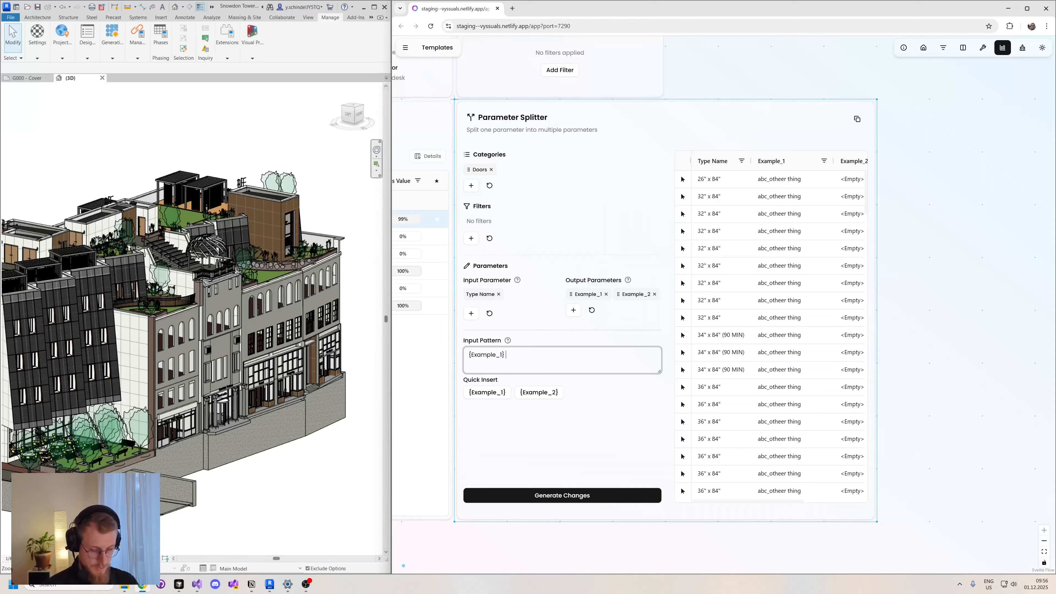
pyautogui.write('x')
pyautogui.click(540, 392)
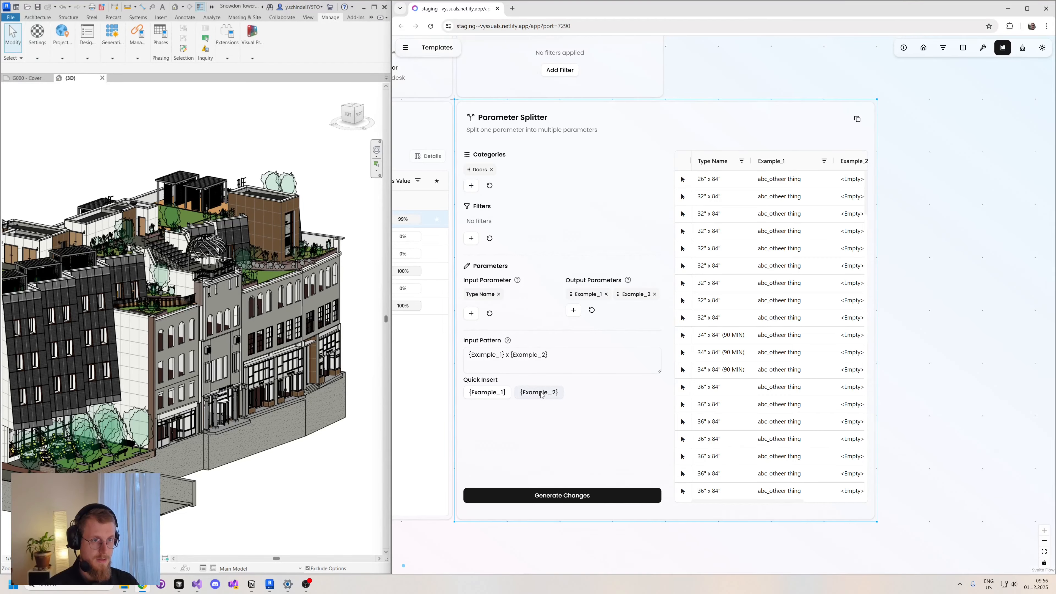
pyautogui.click(568, 495)
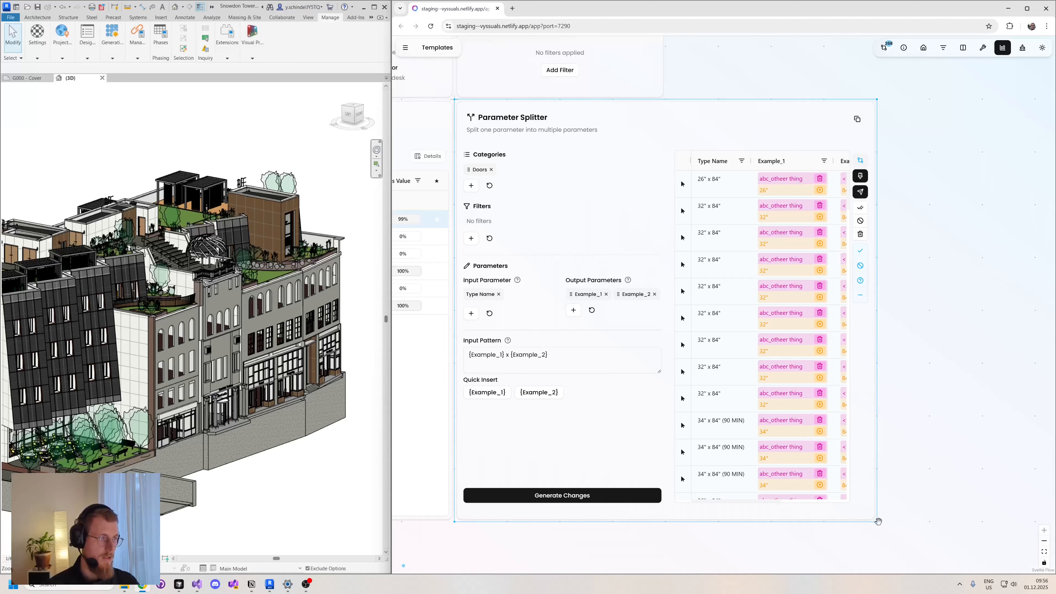
pyautogui.moveTo(876, 522); pyautogui.dragTo(982, 520)
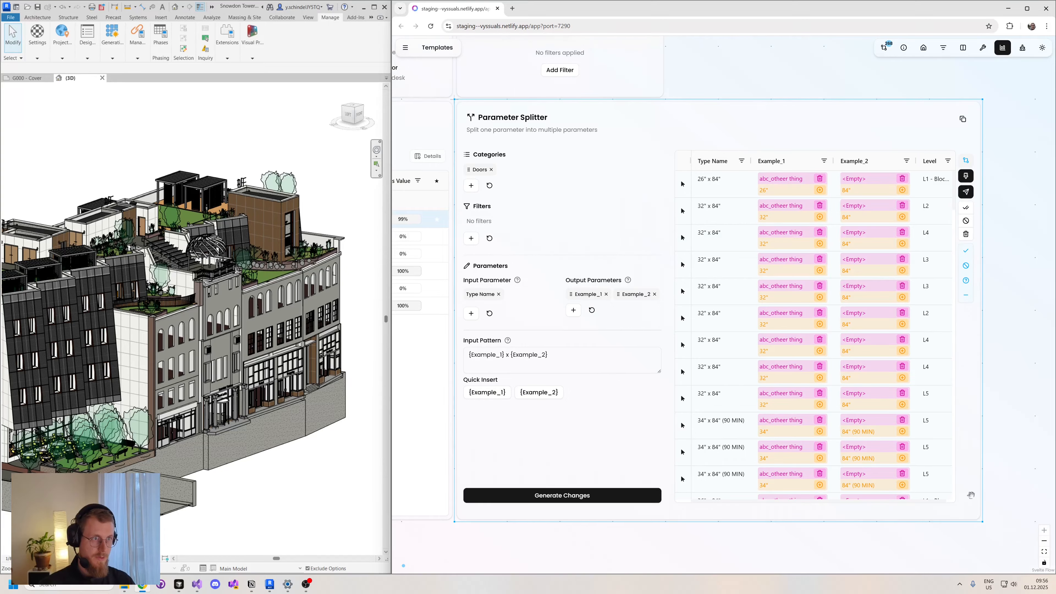
pyautogui.moveTo(1014, 383); pyautogui.dragTo(992, 372)
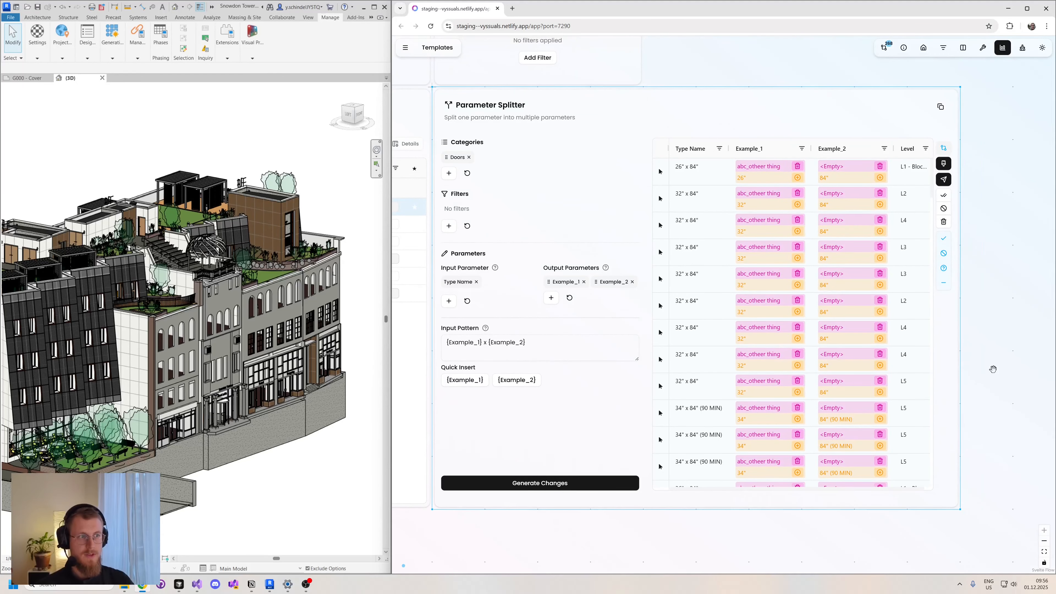
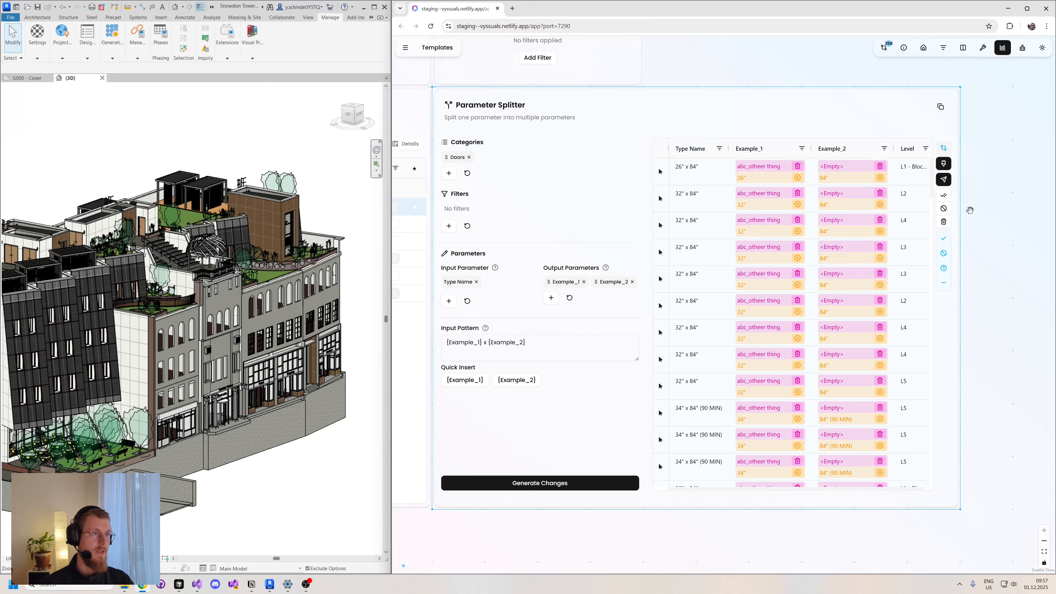
# - Apply the approved Example_1 and Example_2 door changes to Revit
pyautogui.click(945, 180)
pyautogui.click(780, 324)
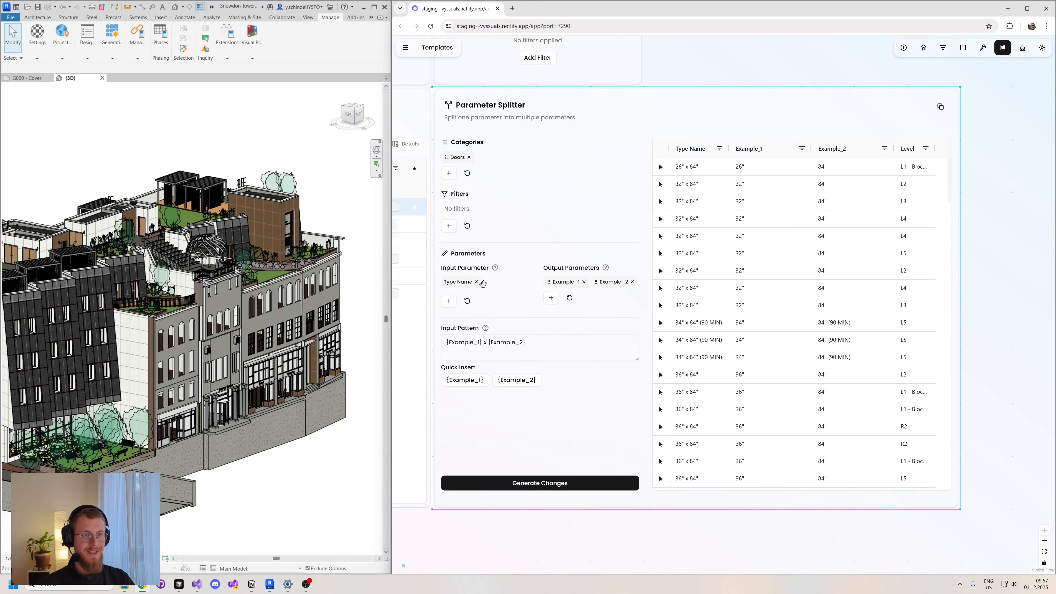
# - Replace the Parameter Splitter's parameters, using Example_1 as the input parameter and Example_2 as the only output parameter
pyautogui.click(633, 282)
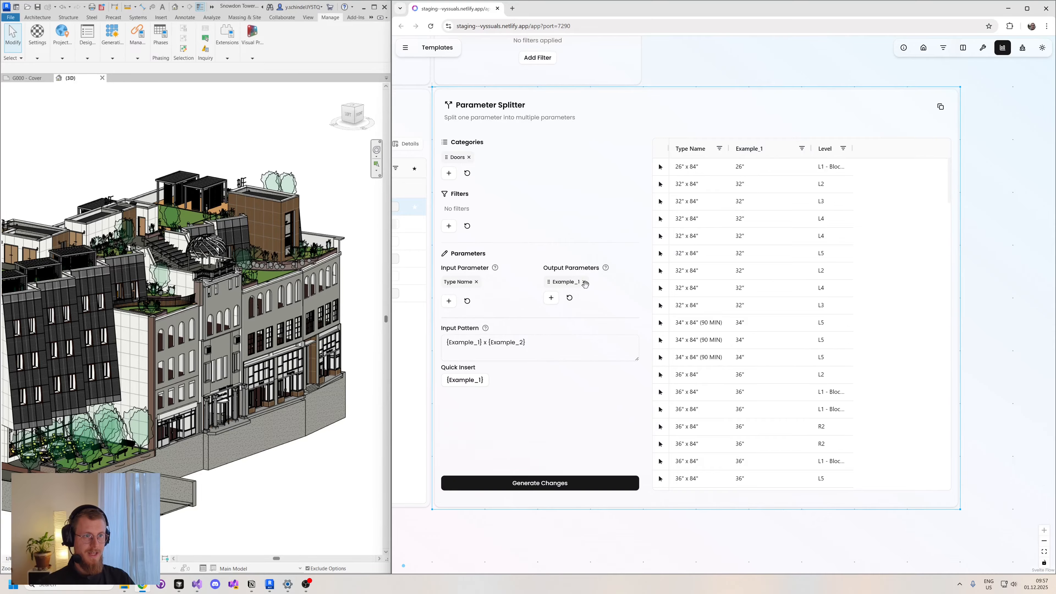
pyautogui.click(584, 282)
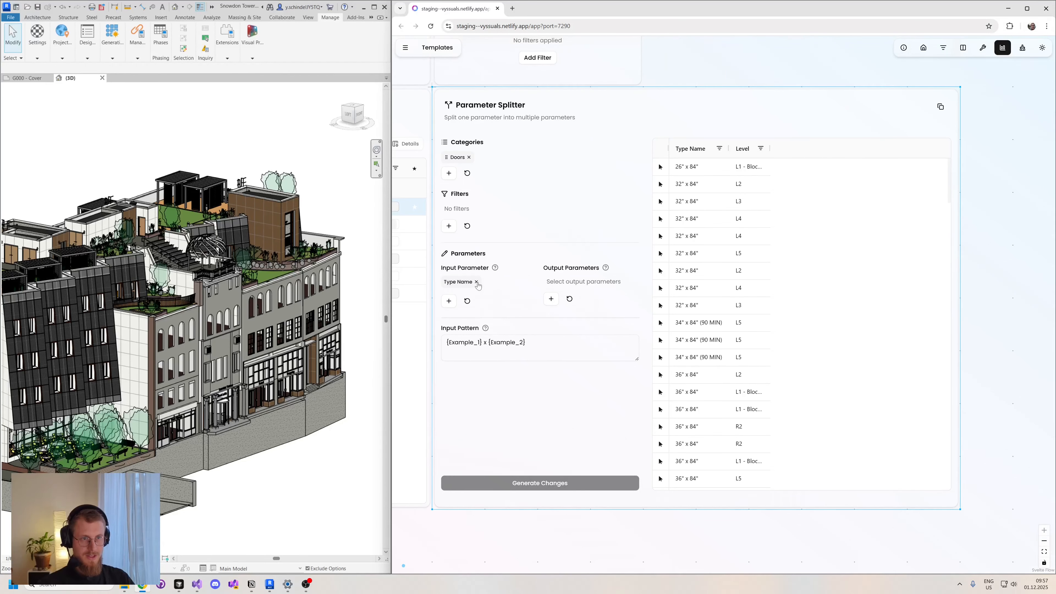
pyautogui.click(476, 282)
pyautogui.click(449, 299)
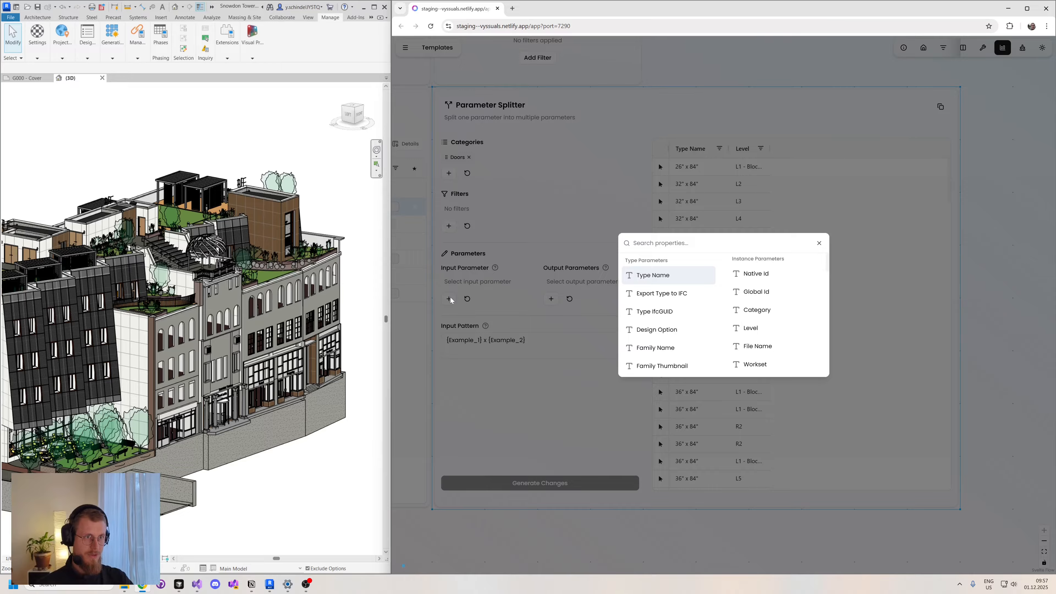
pyautogui.write('ex')
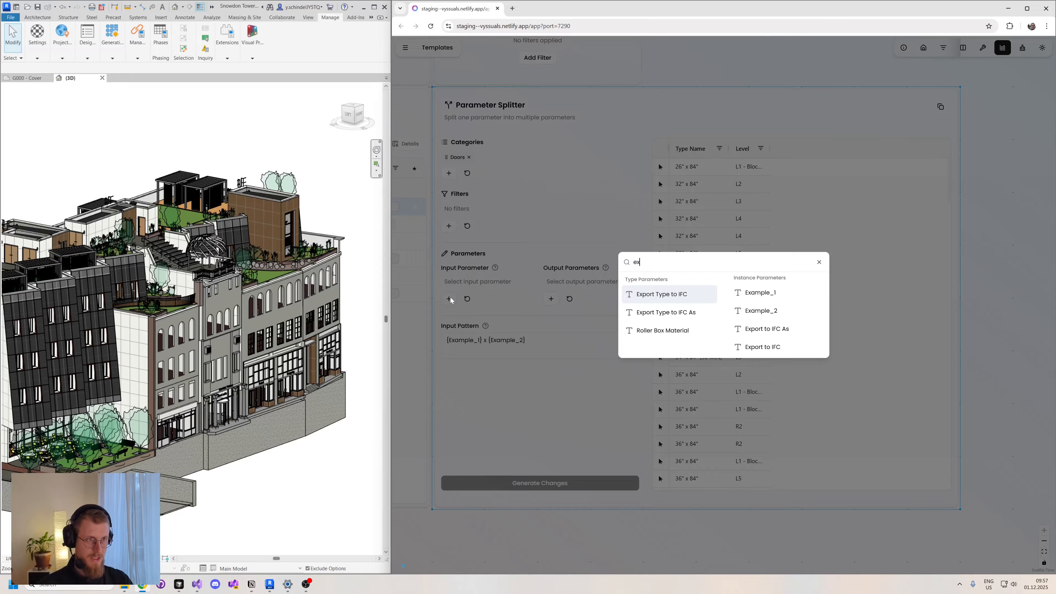
pyautogui.click(760, 293)
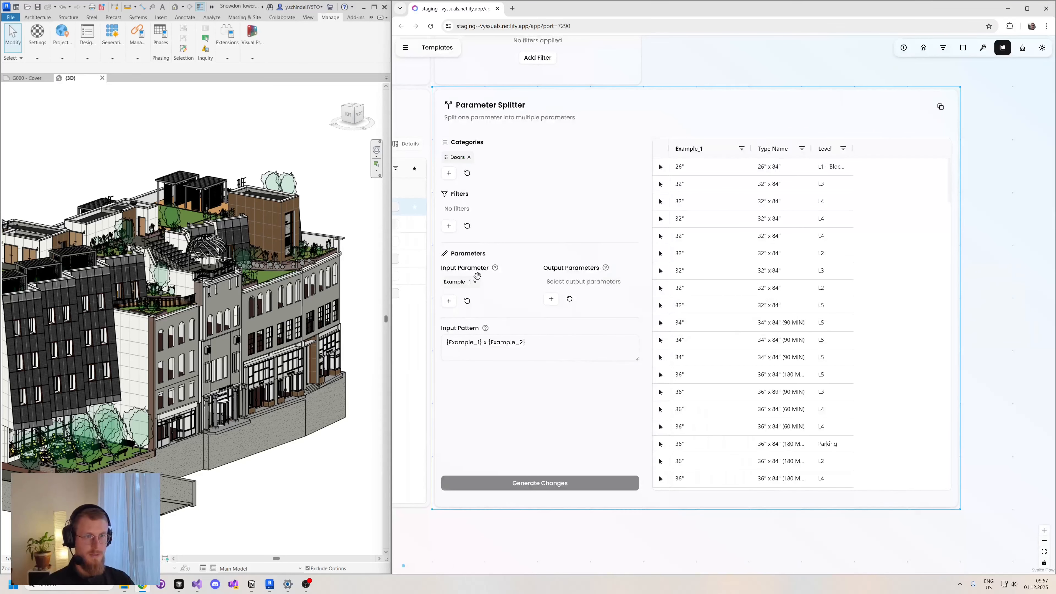
pyautogui.click(550, 299)
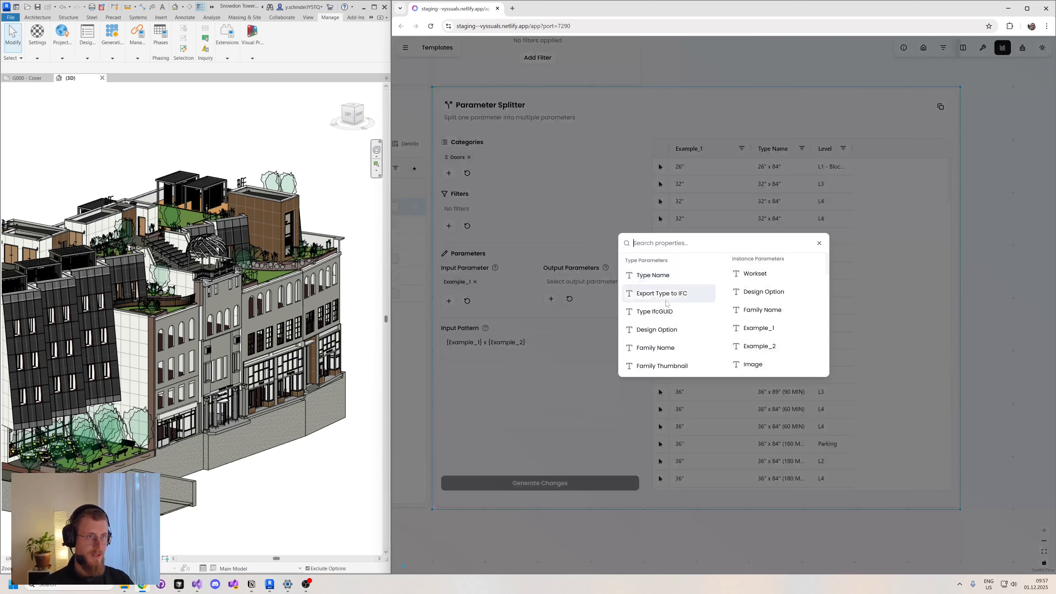
pyautogui.click(765, 346)
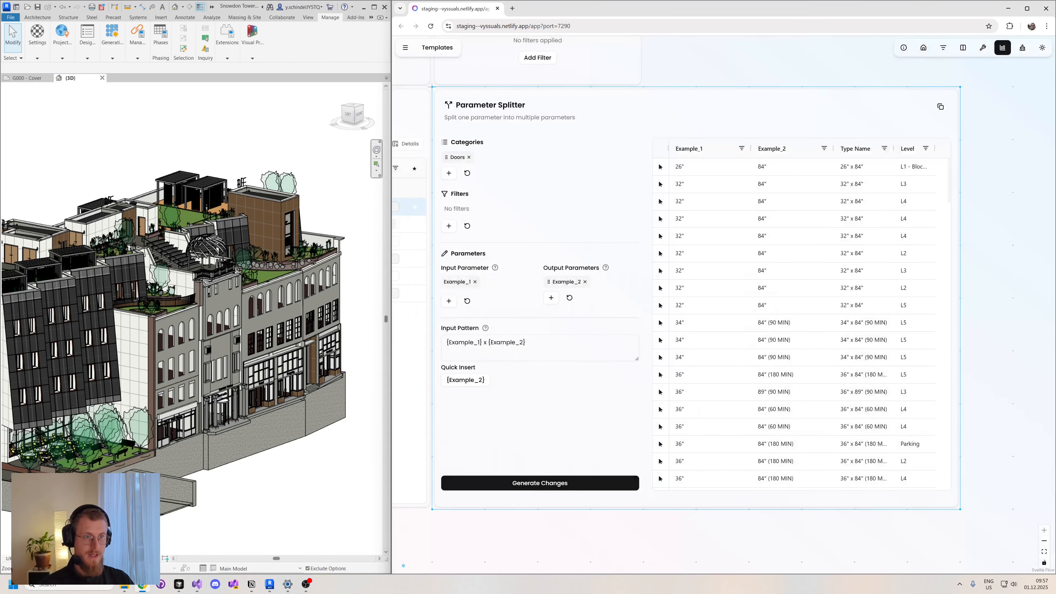
# - Change the Parameter Splitter's input pattern to "{Example_2}" and generate the changes
pyautogui.moveTo(526, 342); pyautogui.dragTo(484, 342)
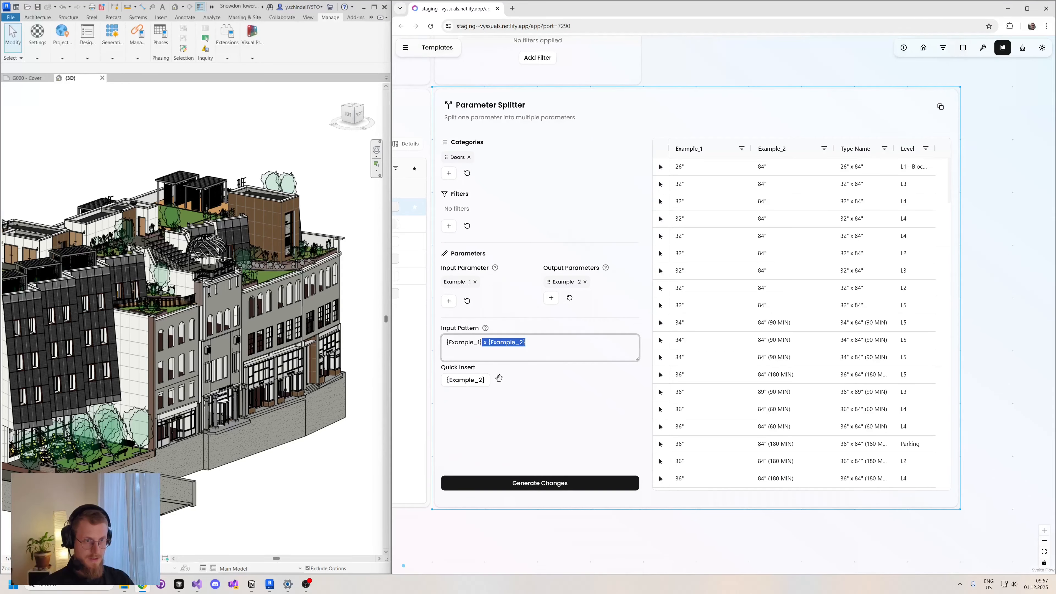
pyautogui.press('BackSpace')
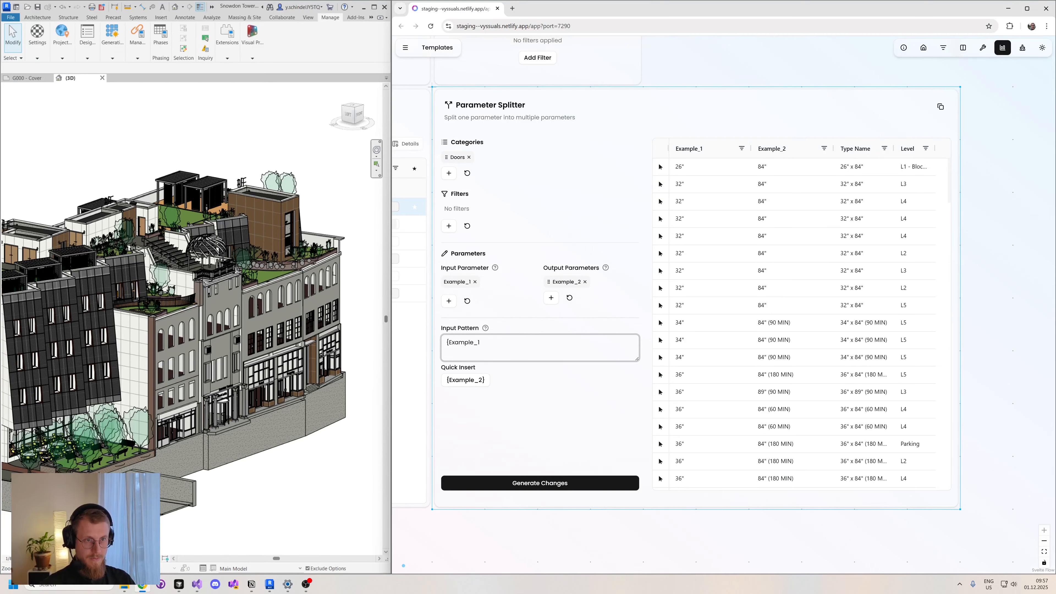
pyautogui.press('BackSpace')
pyautogui.press('BackSpace')
pyautogui.press('BackSpace')
pyautogui.press('BackSpace')
pyautogui.press('BackSpace')
pyautogui.press('BackSpace')
pyautogui.press('BackSpace')
pyautogui.press('BackSpace')
pyautogui.press('BackSpace')
pyautogui.press('BackSpace')
pyautogui.press('BackSpace')
pyautogui.click(473, 380)
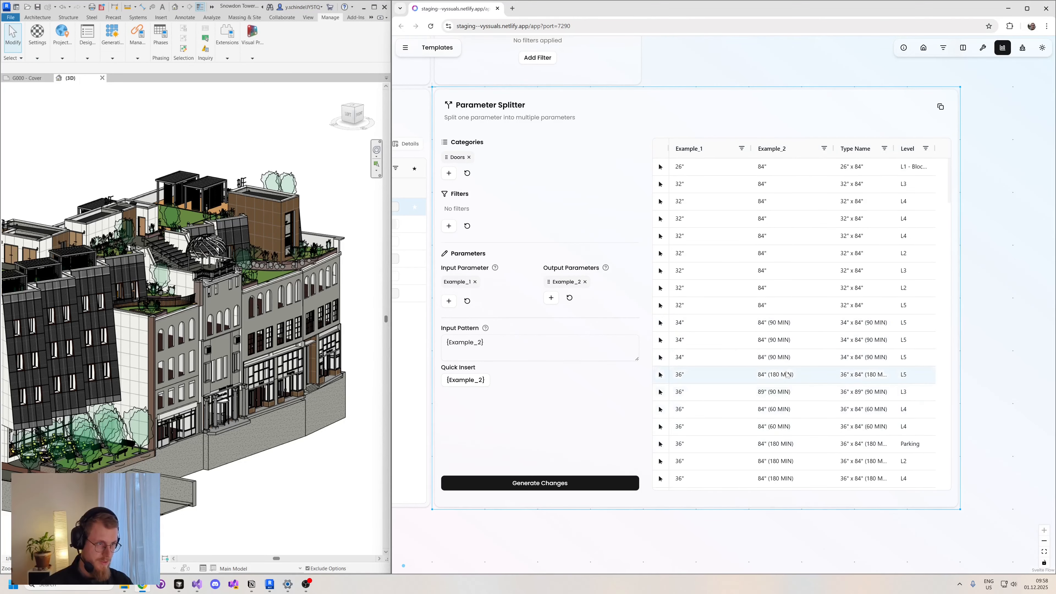
pyautogui.click(531, 483)
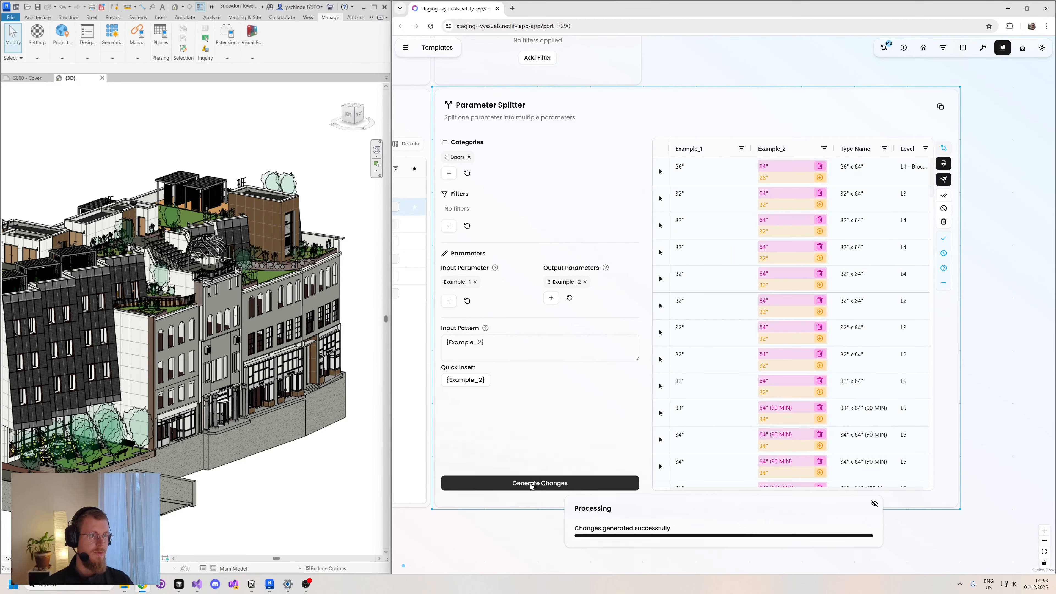
# - Review the proposed Example_2 values in the splitter's table and apply the approved changes to Revit
pyautogui.scroll(-2, 793, 410)
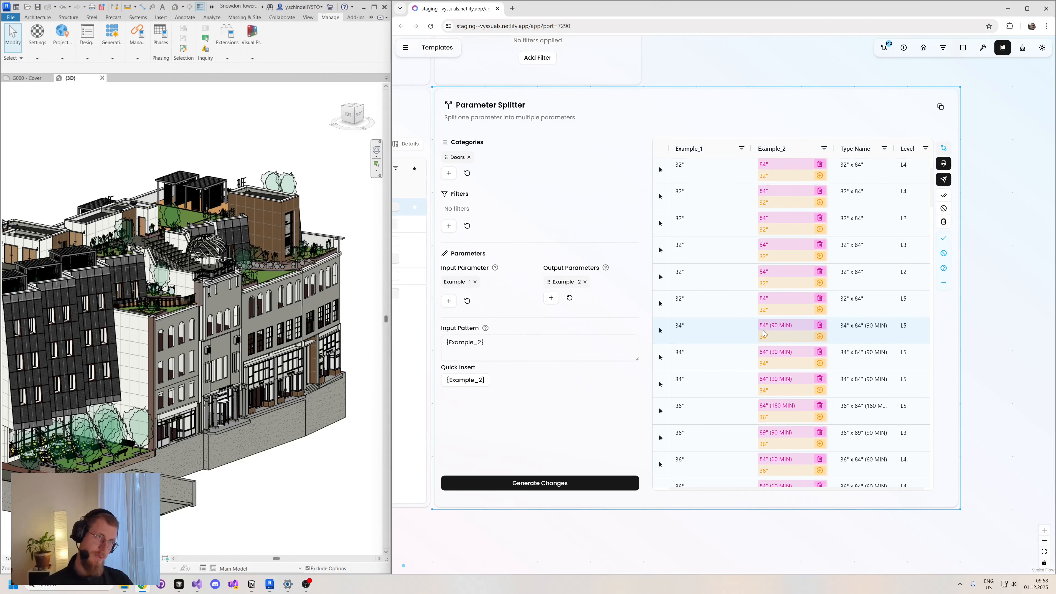
pyautogui.scroll(-3, 763, 333)
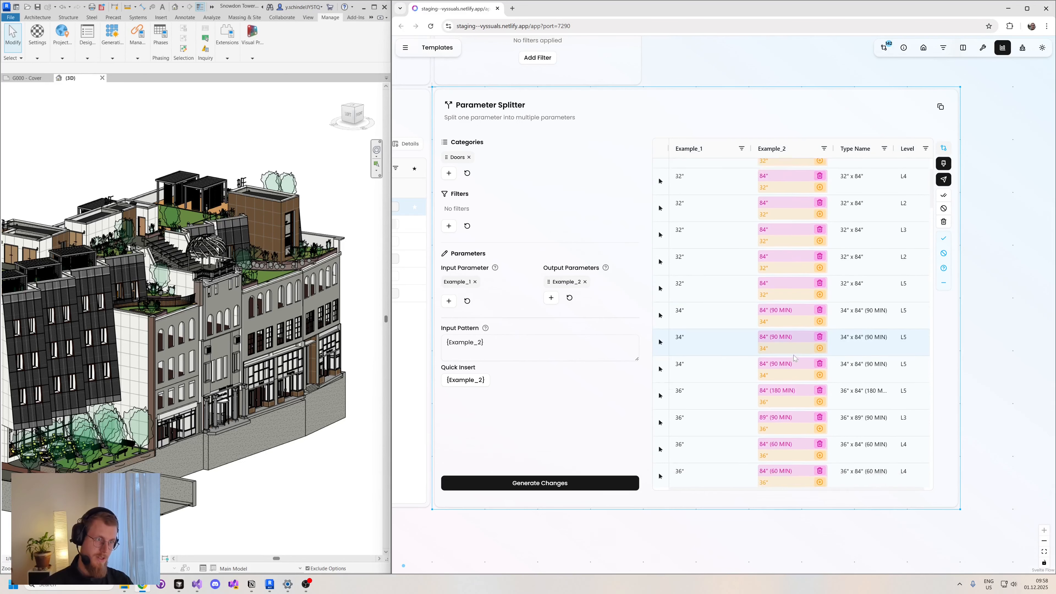
pyautogui.click(943, 179)
pyautogui.click(782, 324)
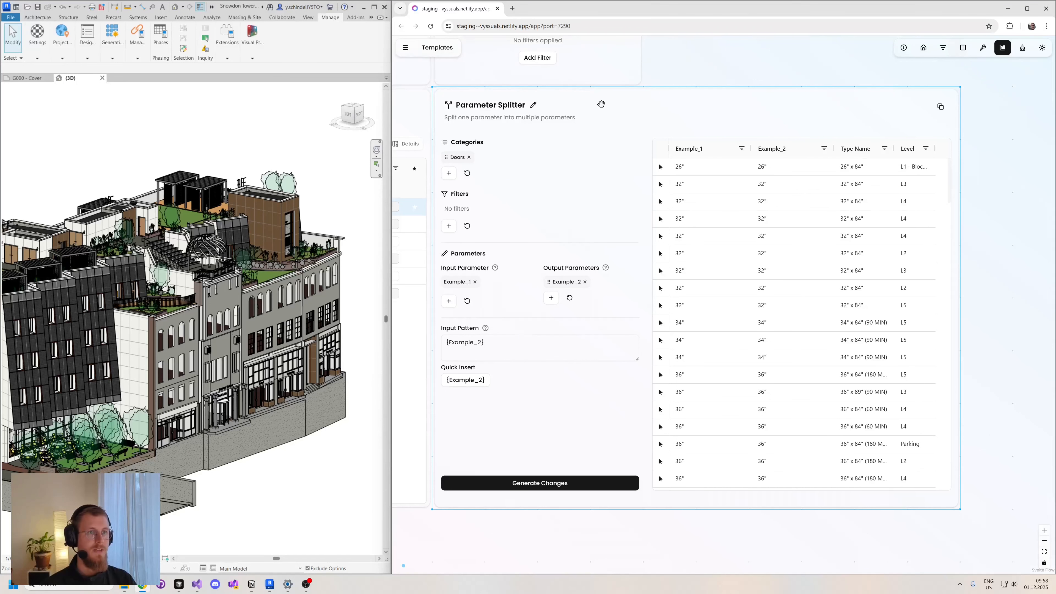
# - Replace the Parameter Splitter node with a Parameter Combiner node and widen it on the canvas
pyautogui.press('Delete')
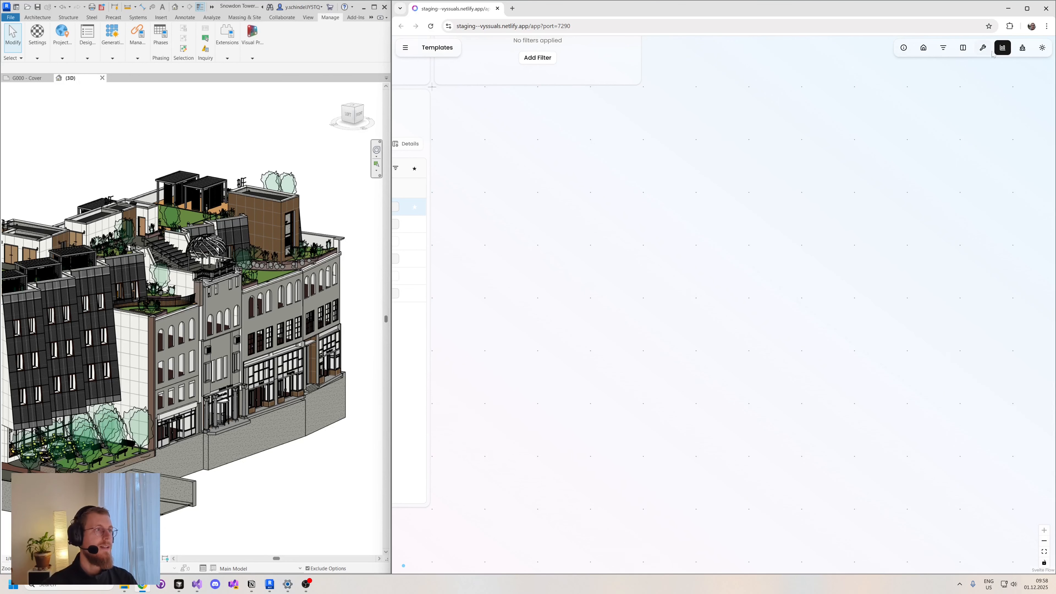
pyautogui.click(1002, 47)
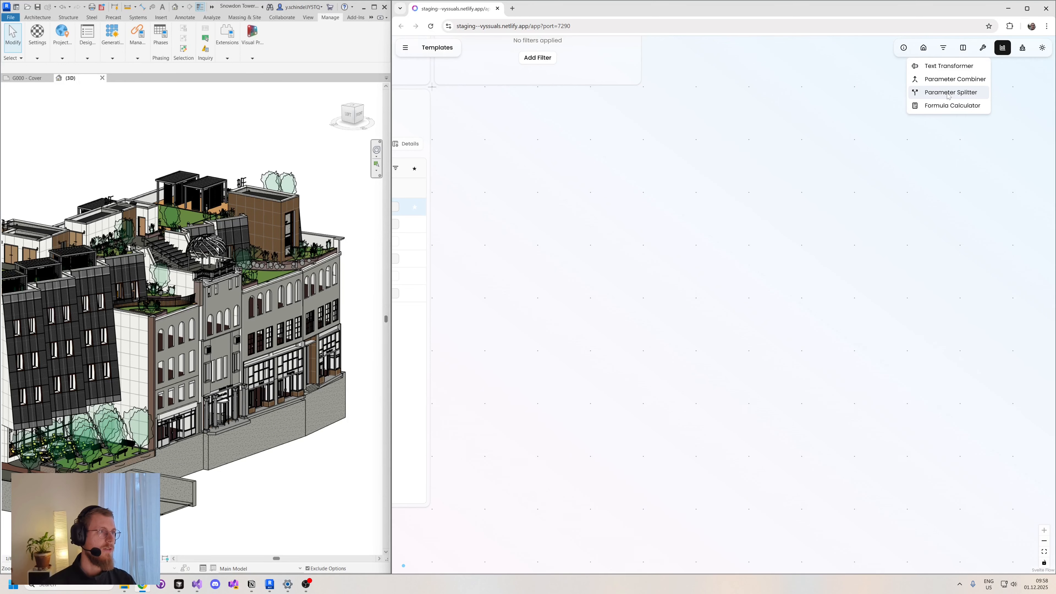
pyautogui.click(952, 78)
pyautogui.moveTo(691, 106); pyautogui.dragTo(585, 107)
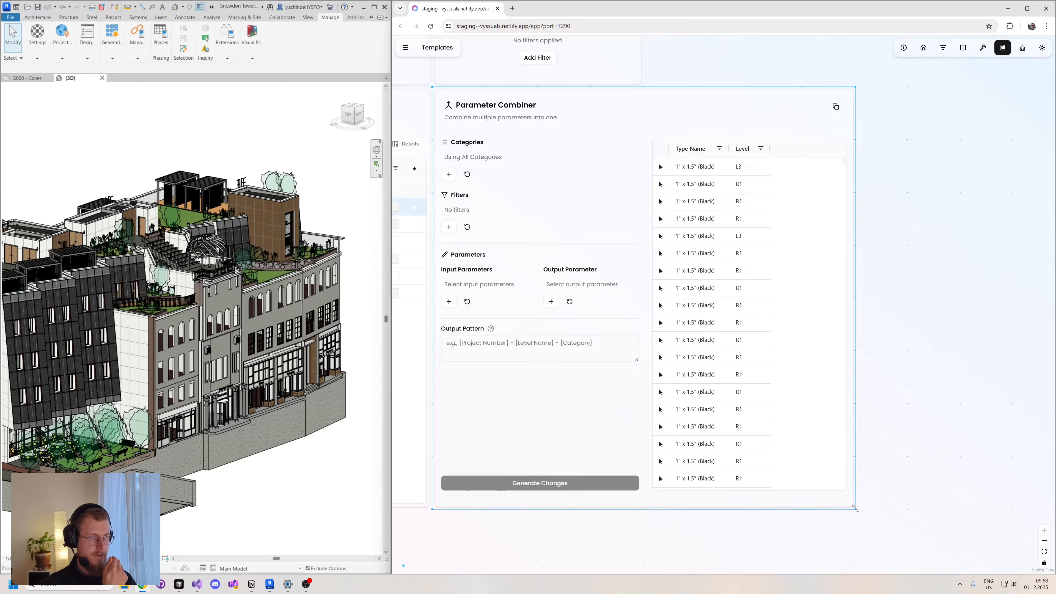
pyautogui.moveTo(855, 508); pyautogui.dragTo(957, 507)
pyautogui.moveTo(641, 536); pyautogui.dragTo(658, 538)
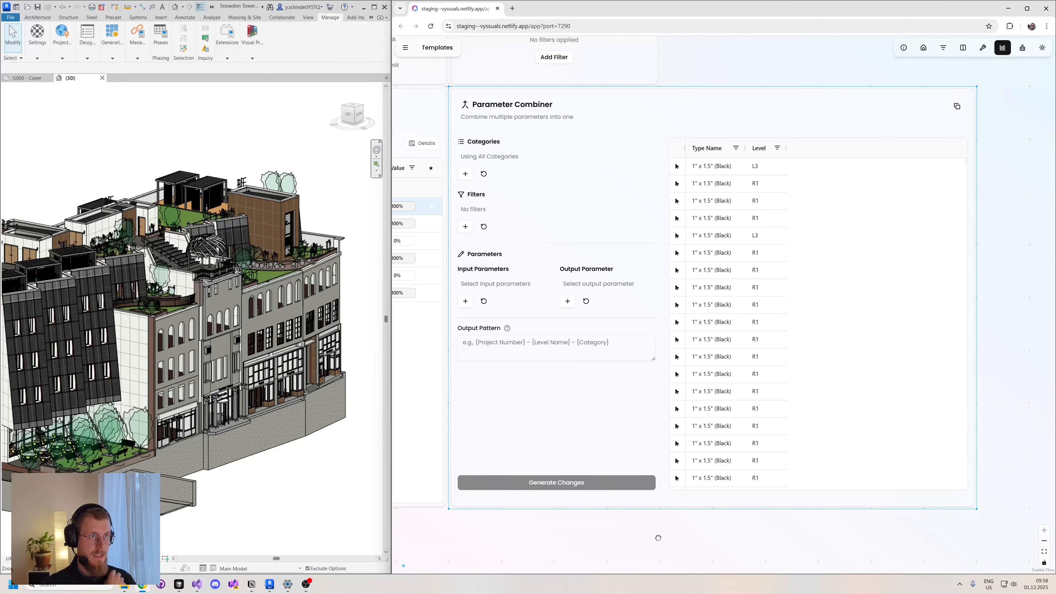
# - Set Type Name and Level as the Parameter Combiner's input parameters and Example_1 as its output parameter
pyautogui.click(465, 303)
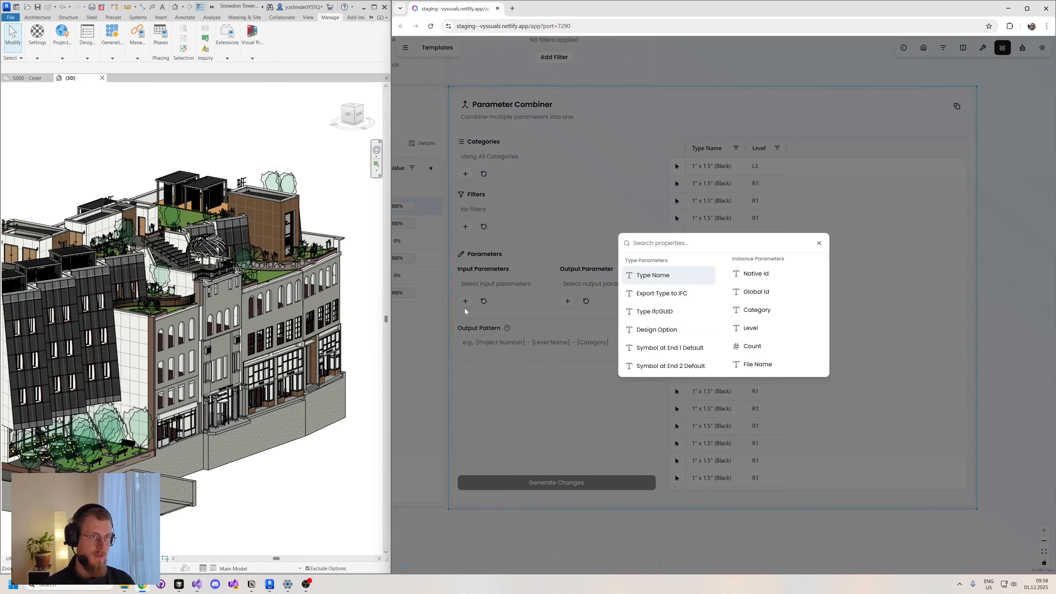
pyautogui.press('Return')
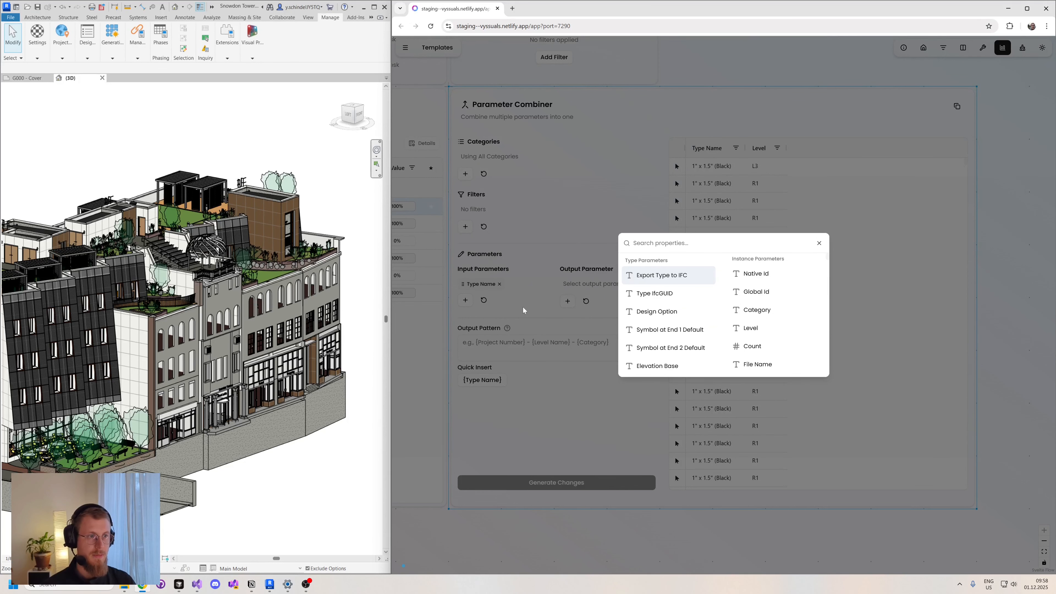
pyautogui.click(747, 333)
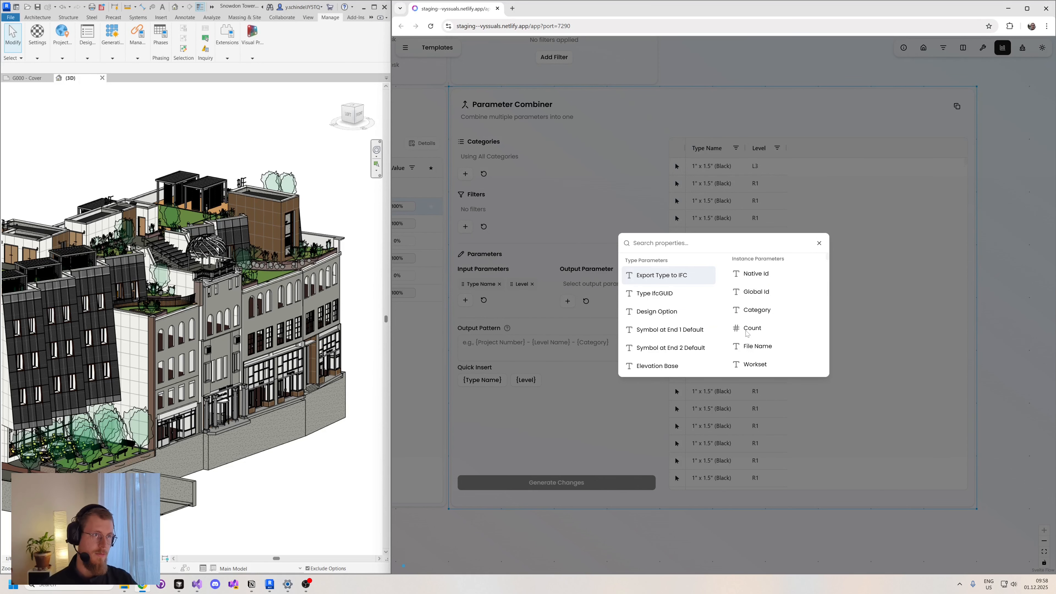
pyautogui.click(555, 388)
pyautogui.click(567, 301)
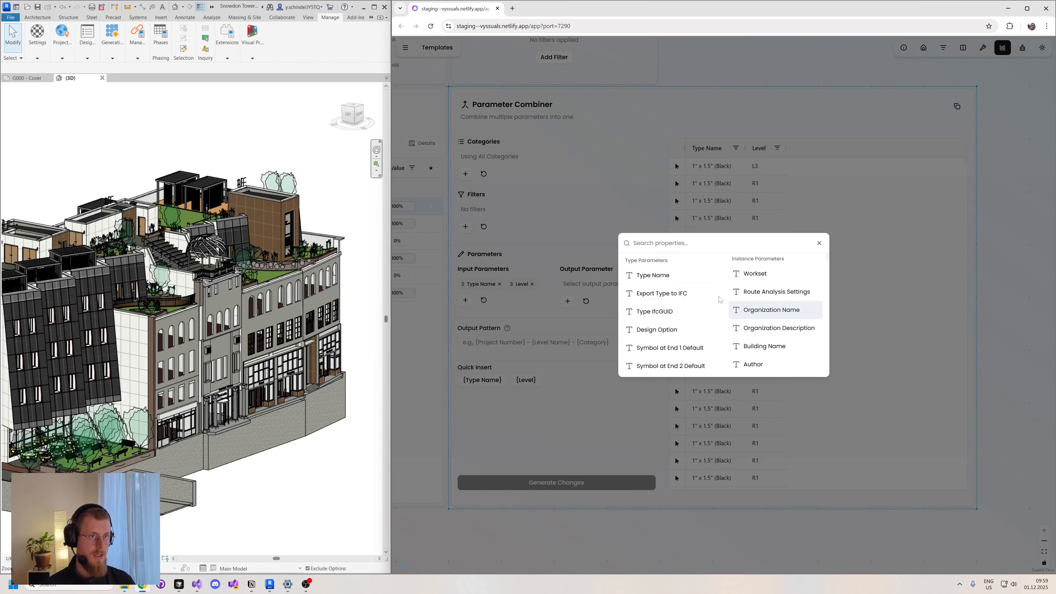
pyautogui.write('ex')
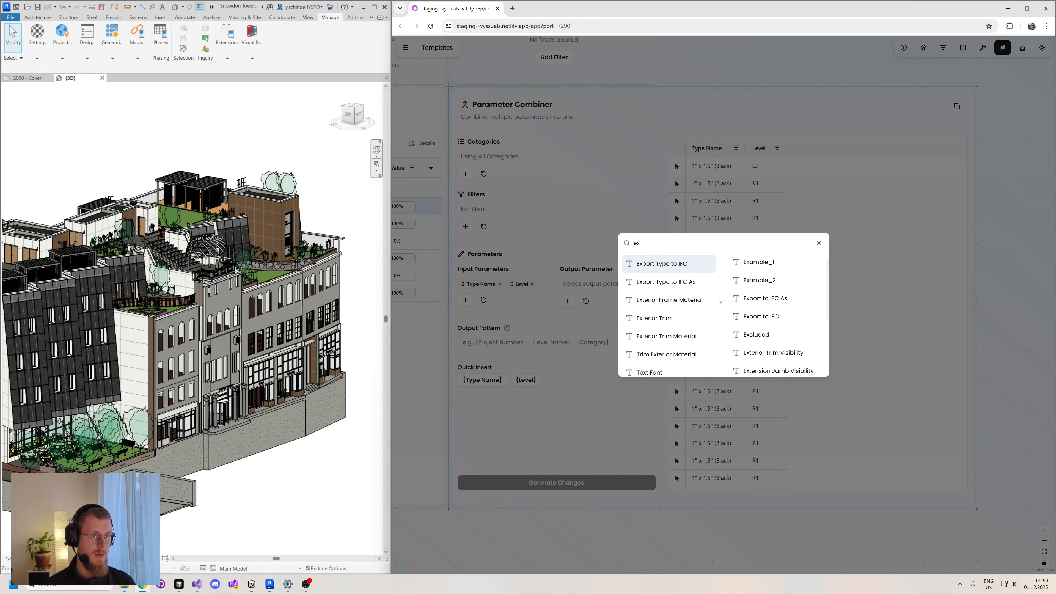
pyautogui.click(785, 265)
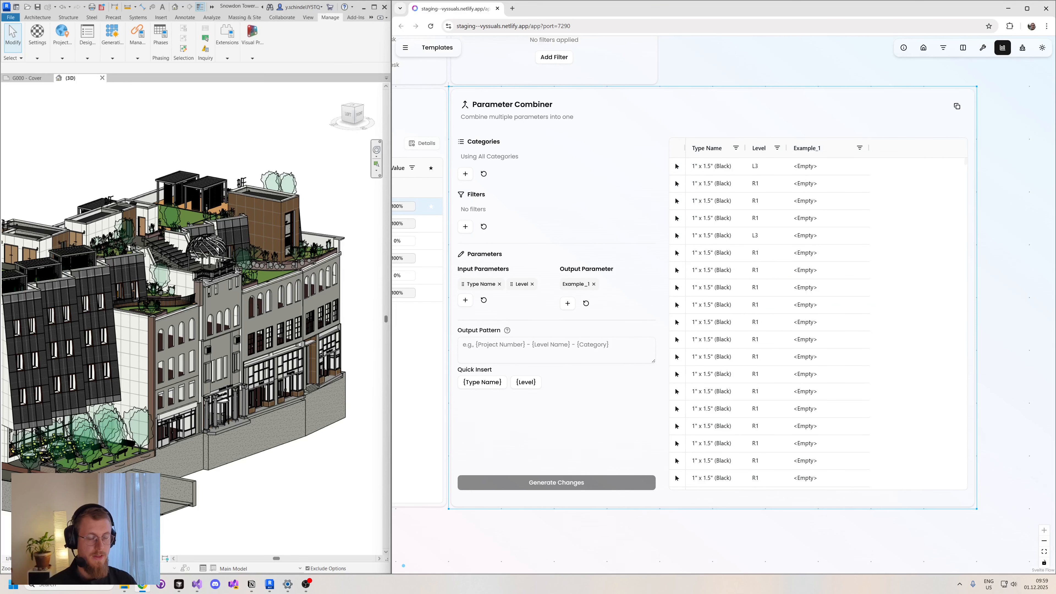
# - Define the output pattern as "{Level}______{Type Name}" and generate the changes
pyautogui.click(526, 383)
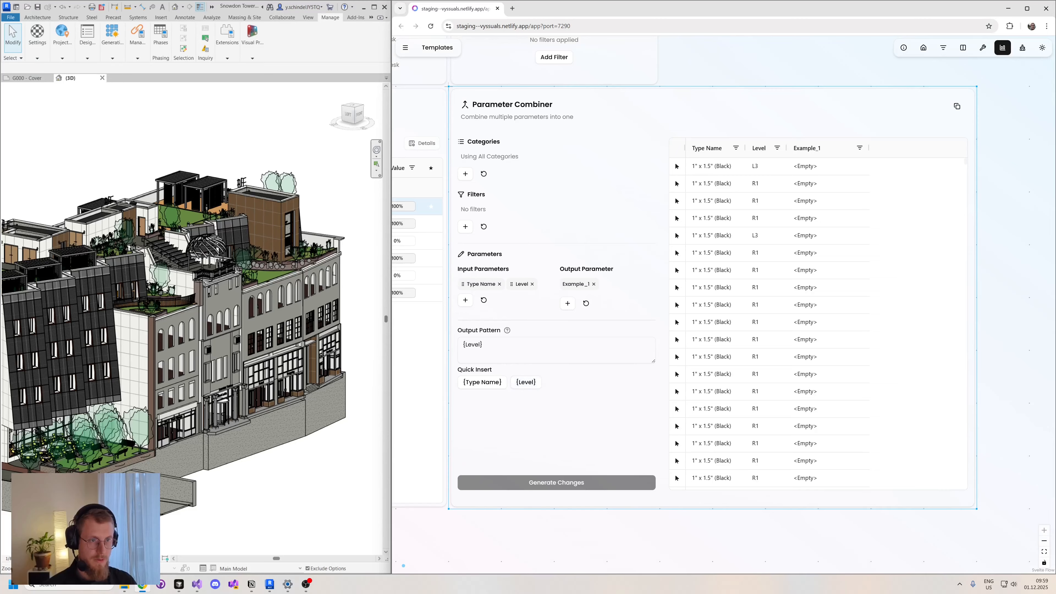
pyautogui.write('______')
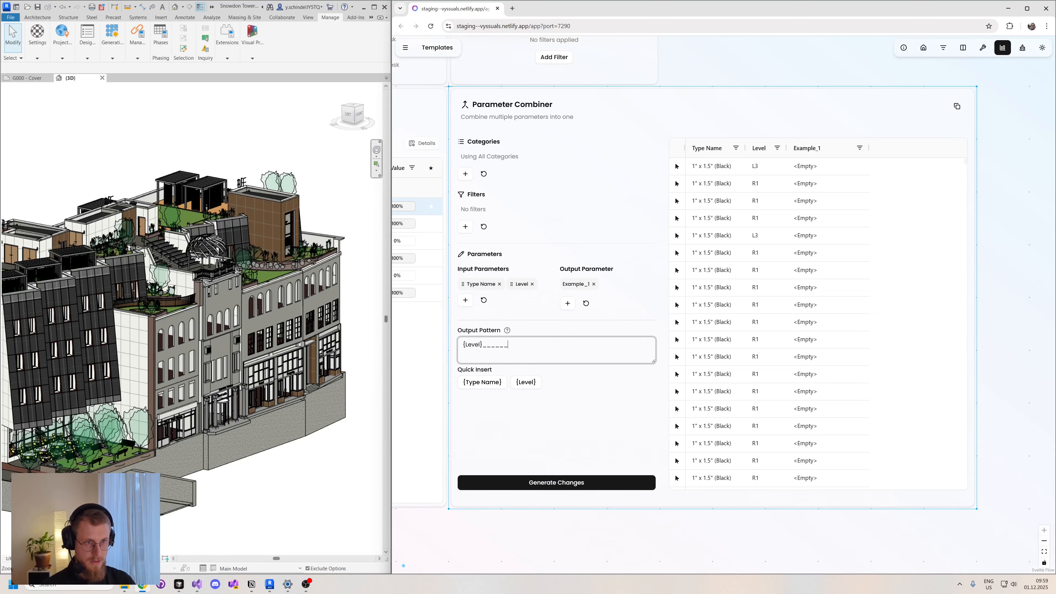
pyautogui.click(472, 387)
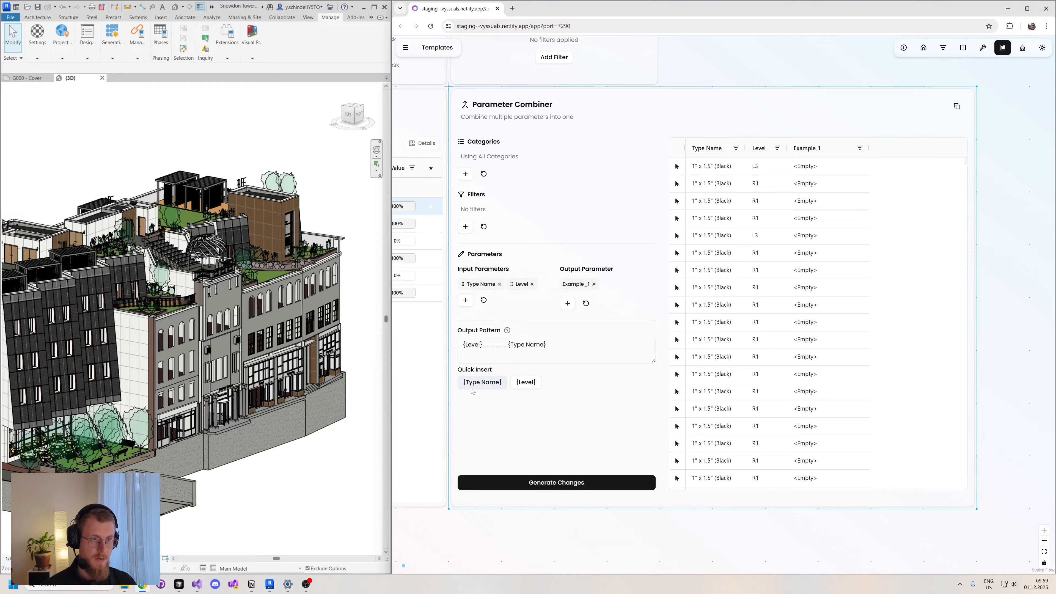
pyautogui.click(548, 483)
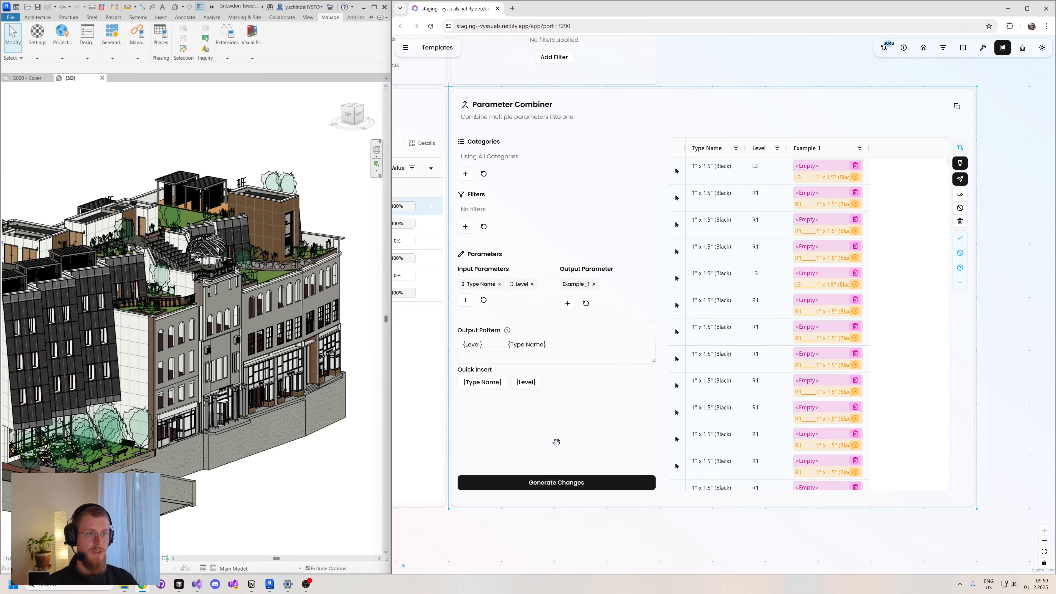
# - Add Native Id to the Parameter Combiner's input parameters
pyautogui.click(468, 301)
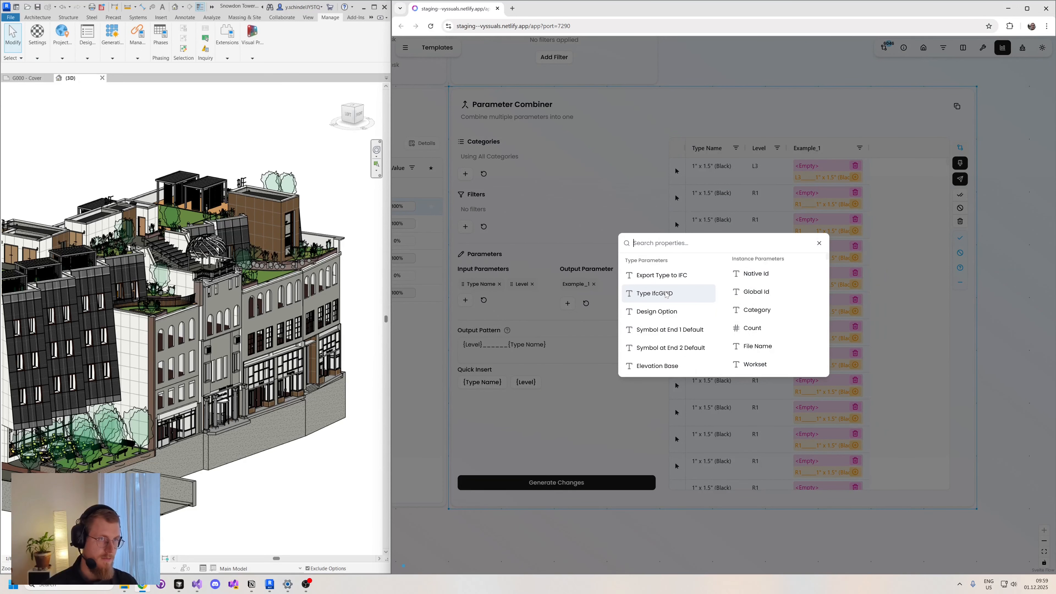
pyautogui.click(759, 275)
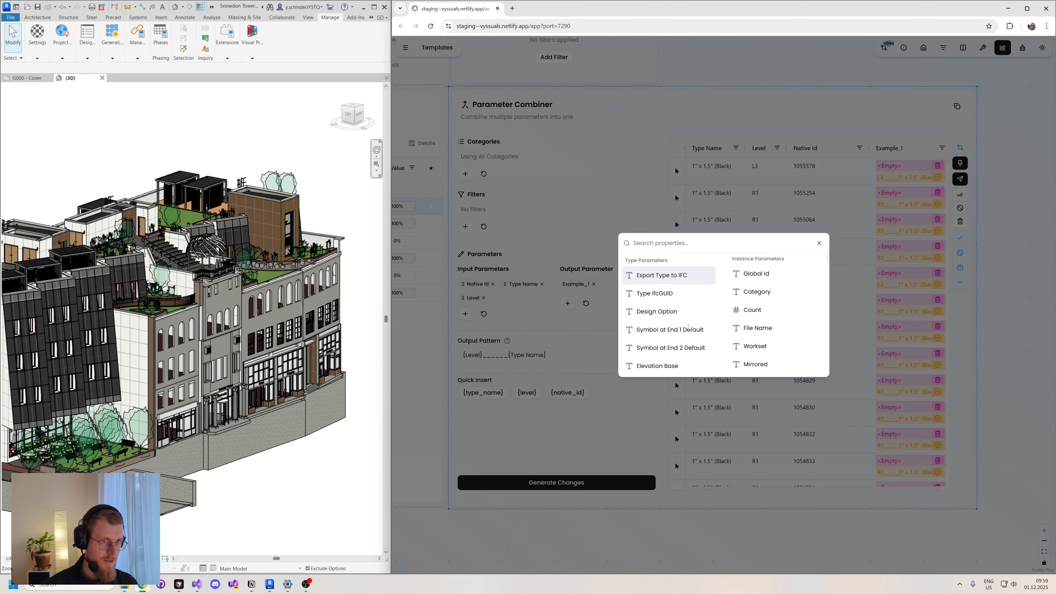
pyautogui.click(577, 444)
# - Shorten the separator between {Level} and {Type Name} in the output pattern to two underscores
pyautogui.click(499, 356)
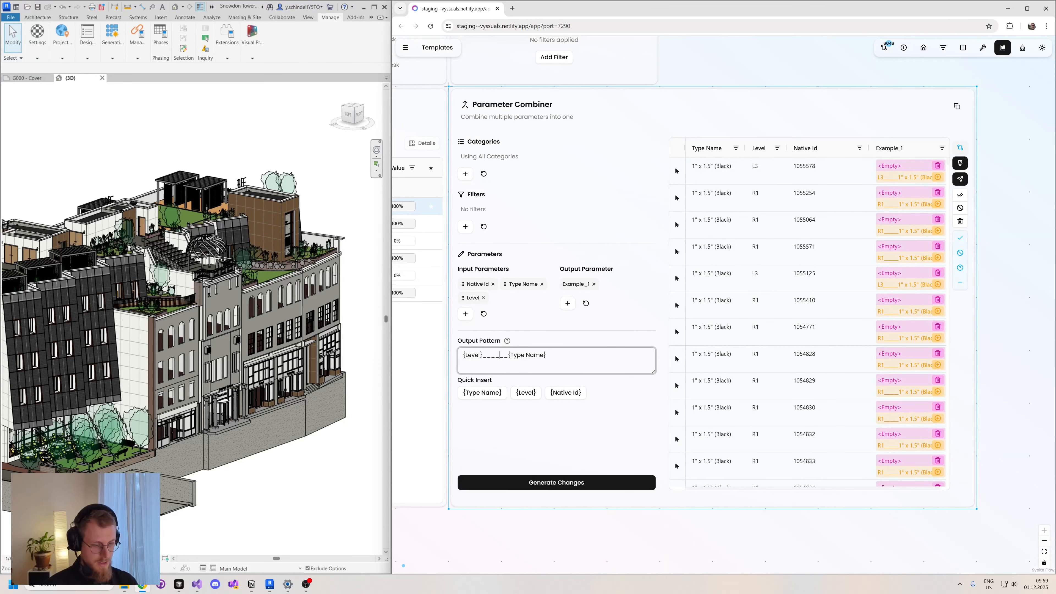
pyautogui.press('BackSpace')
pyautogui.press('BackSpace')
pyautogui.press('Delete')
pyautogui.press('Delete')
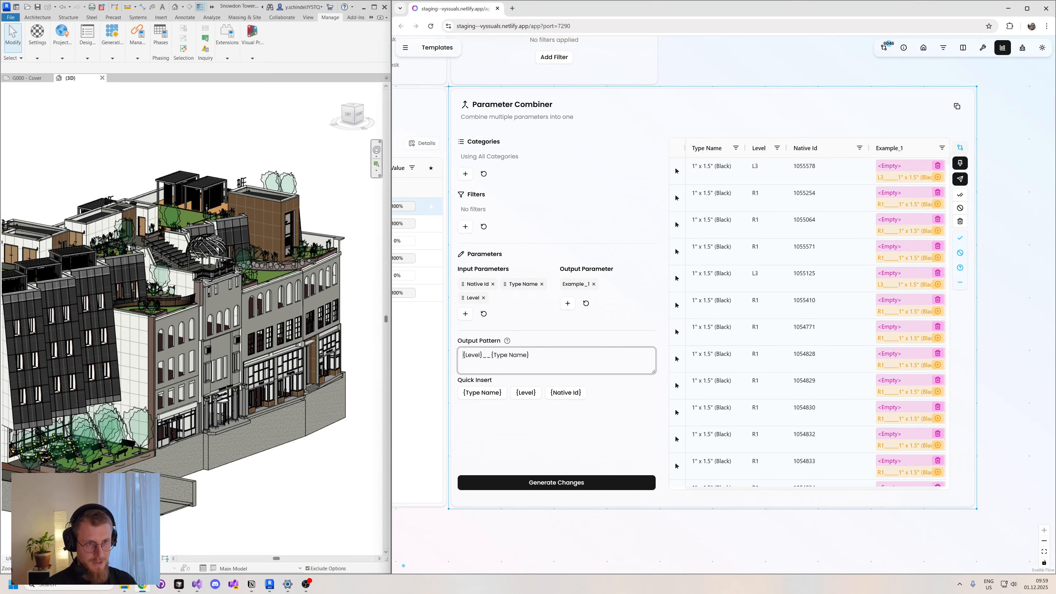
pyautogui.click(564, 394)
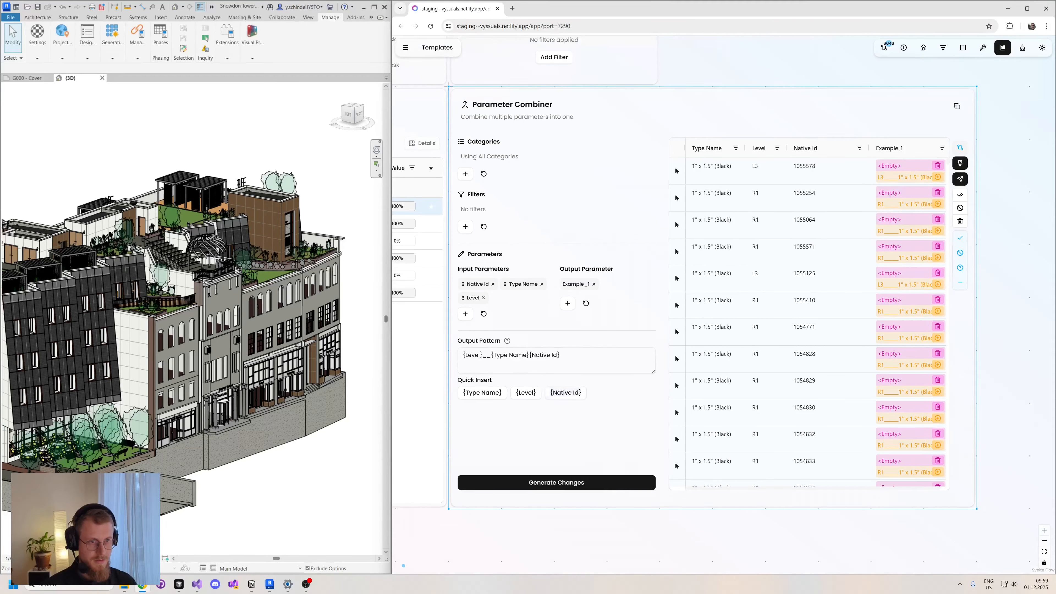
pyautogui.click(562, 356)
pyautogui.press('BackSpace')
pyautogui.press('BackSpace')
pyautogui.press('BackSpace')
pyautogui.press('BackSpace')
pyautogui.press('BackSpace')
pyautogui.press('BackSpace')
pyautogui.press('BackSpace')
pyautogui.press('BackSpace')
pyautogui.press('BackSpace')
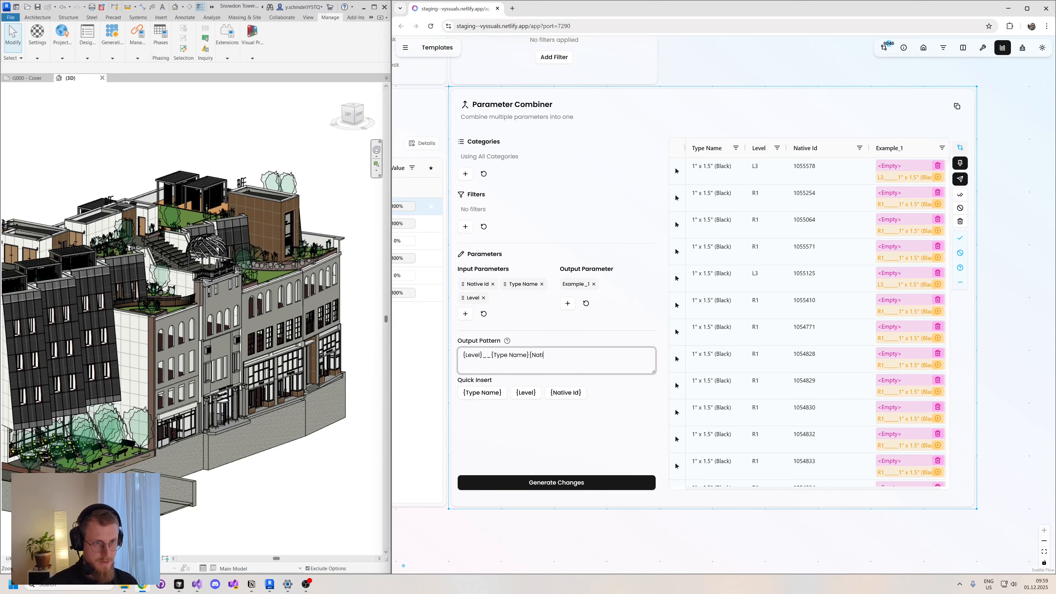
pyautogui.press('BackSpace')
pyautogui.press('BackSpace')
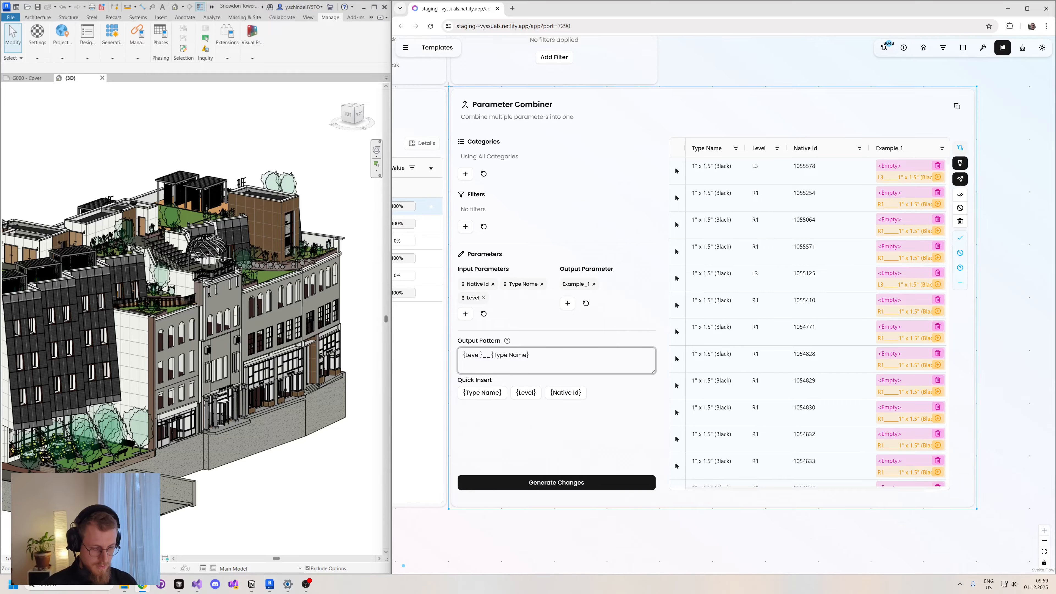
# - Prefix the output pattern with "{Native Id}." and try to generate the changes
pyautogui.write('{Native')
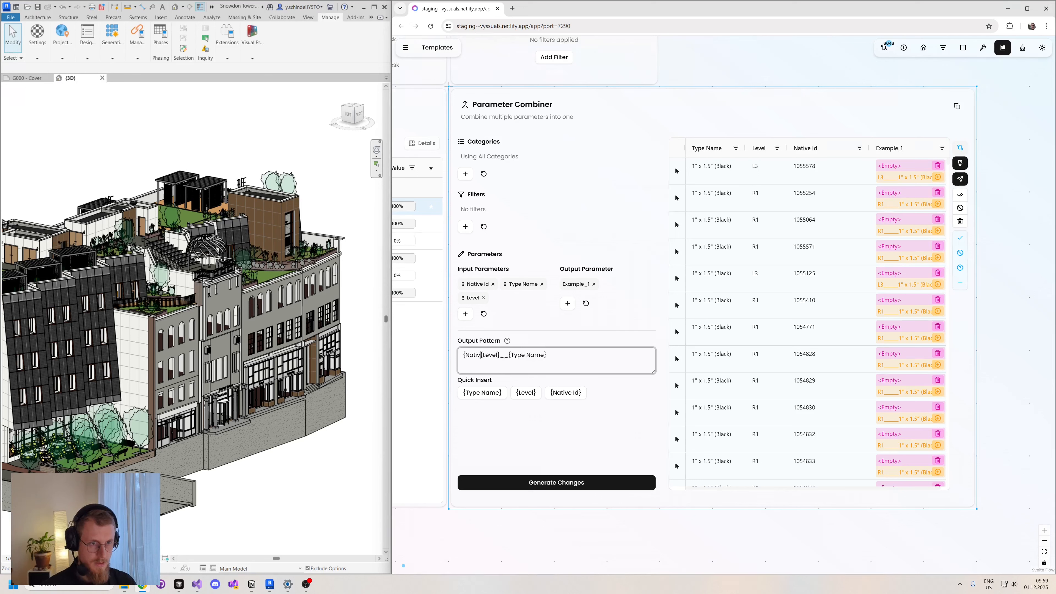
pyautogui.write(' Id')
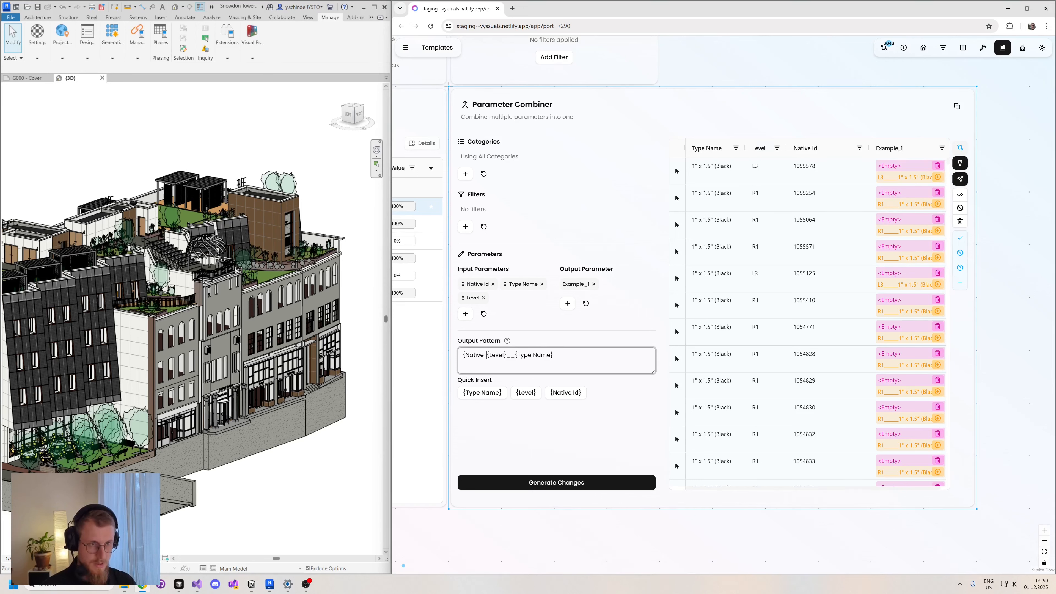
pyautogui.write('}')
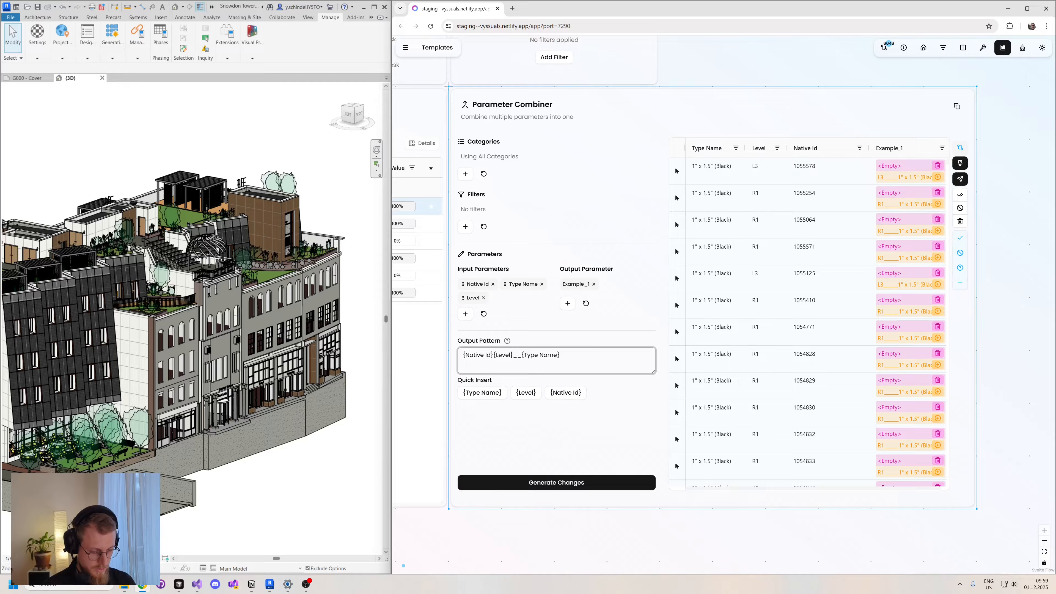
pyautogui.write('.')
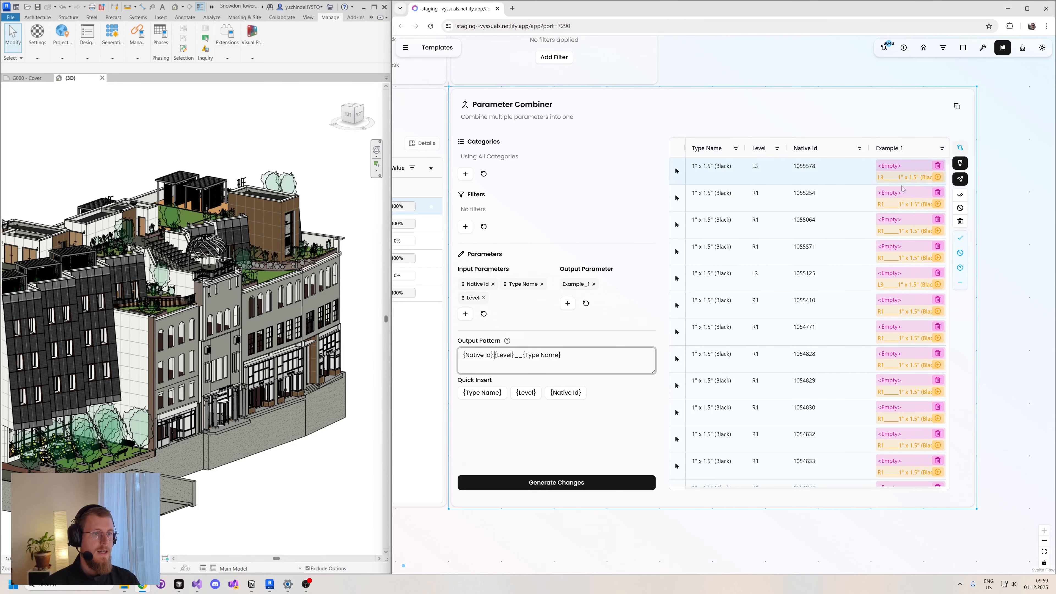
pyautogui.click(580, 483)
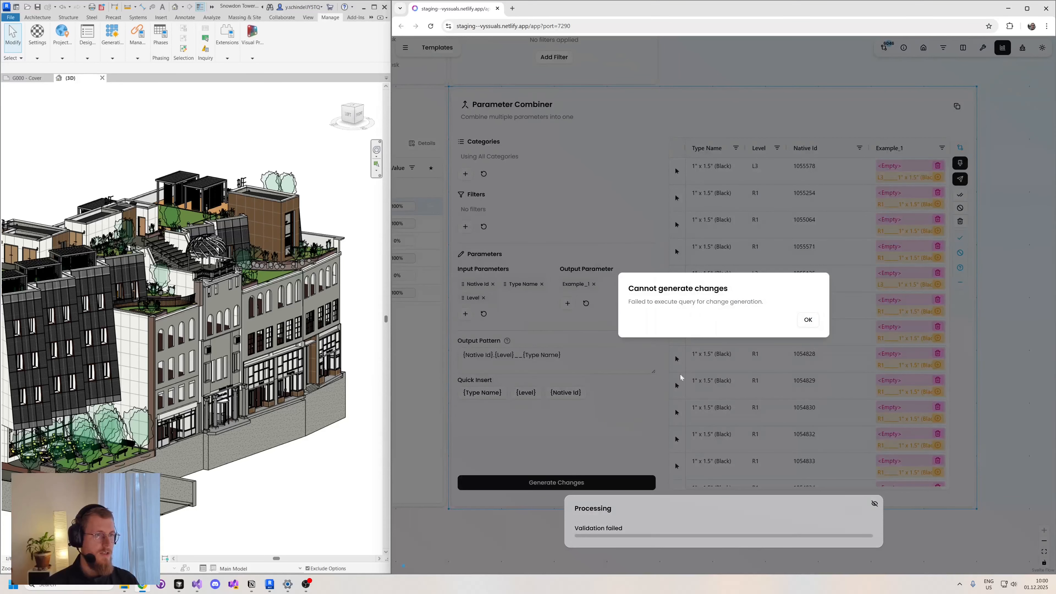
pyautogui.click(807, 319)
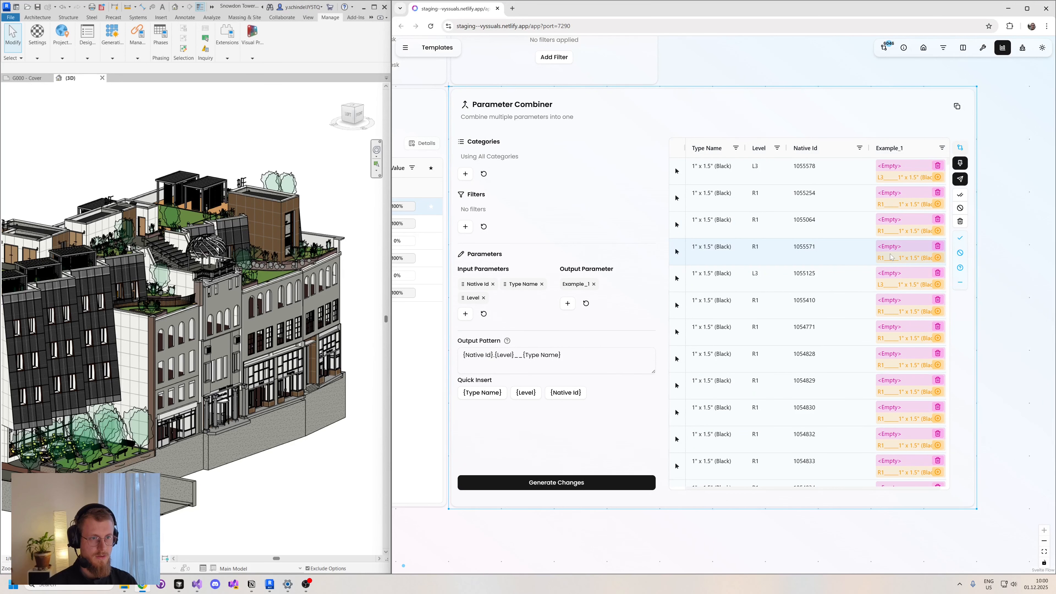
# - Reset the visible pending changes in the Parameter Combiner's table and try generating changes again with the Native Id pattern
pyautogui.click(477, 372)
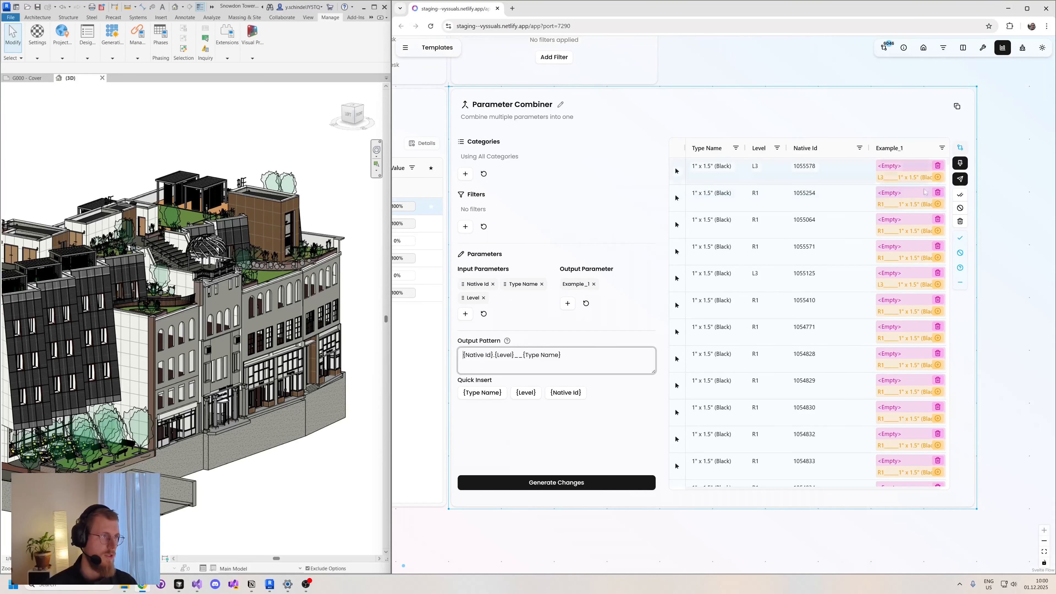
pyautogui.click(960, 224)
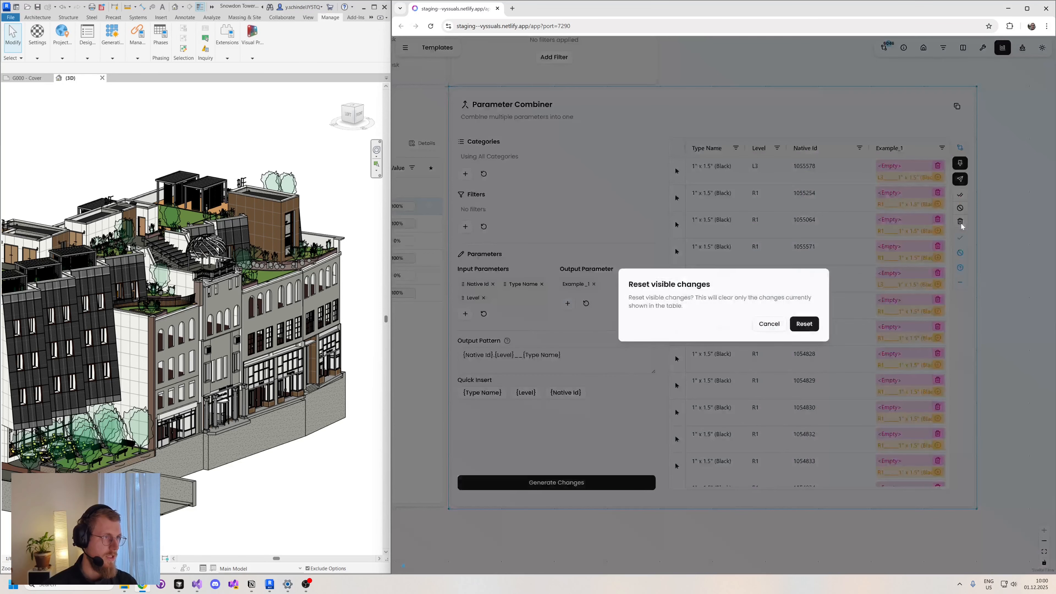
pyautogui.click(805, 324)
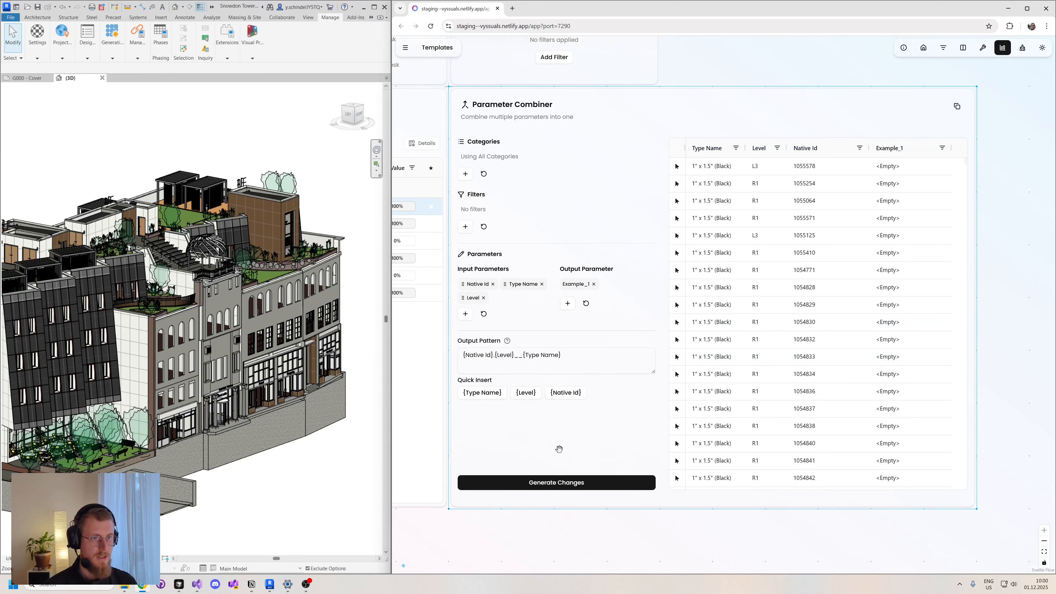
pyautogui.click(566, 483)
pyautogui.click(806, 320)
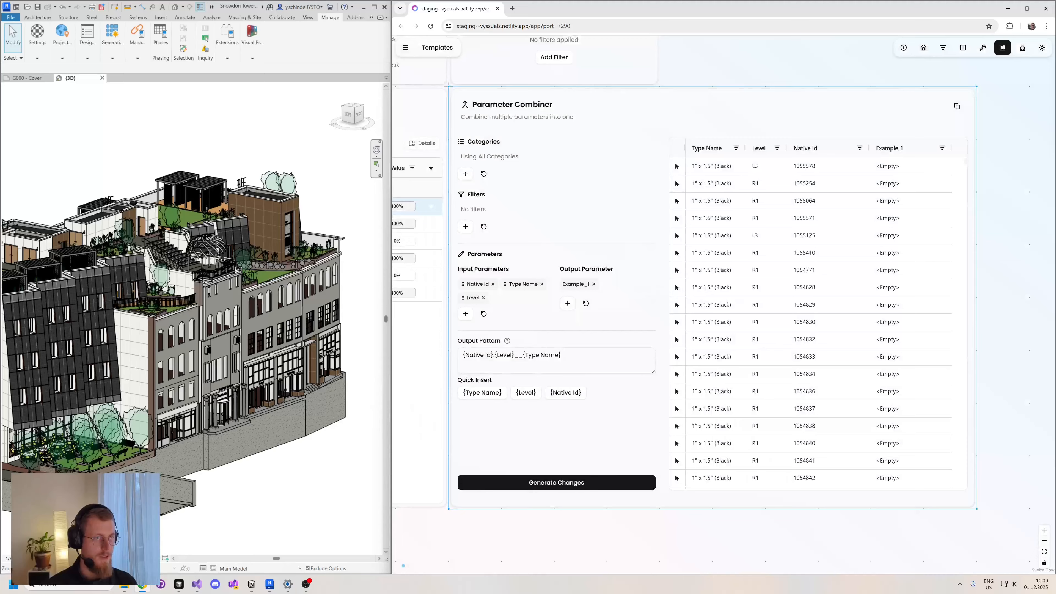
# - Remove Native Id from the input parameters and delete its "{Native Id}." prefix from the output pattern
pyautogui.click(493, 284)
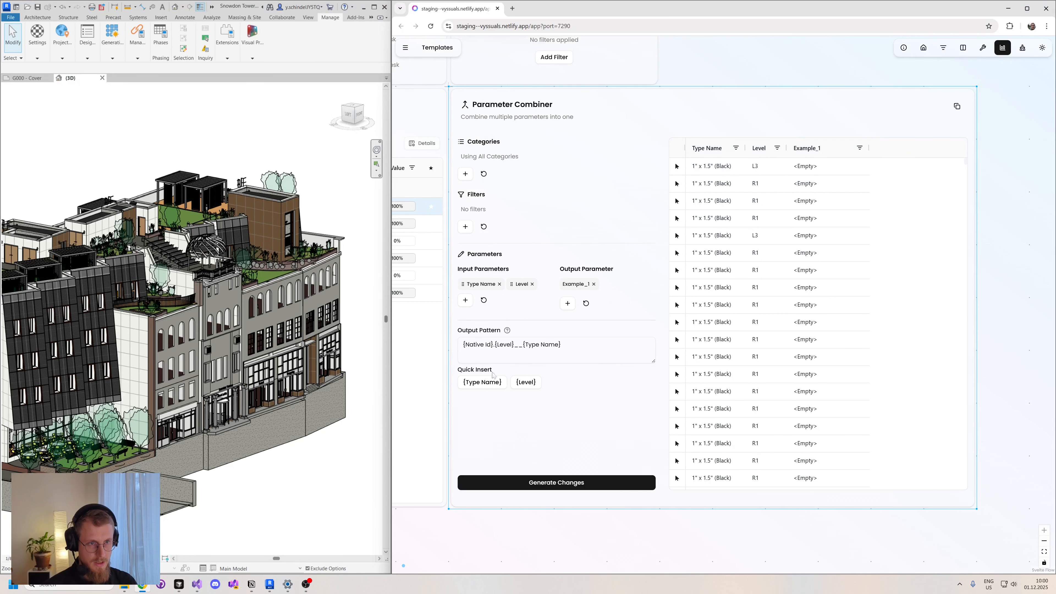
pyautogui.moveTo(462, 344); pyautogui.dragTo(491, 344)
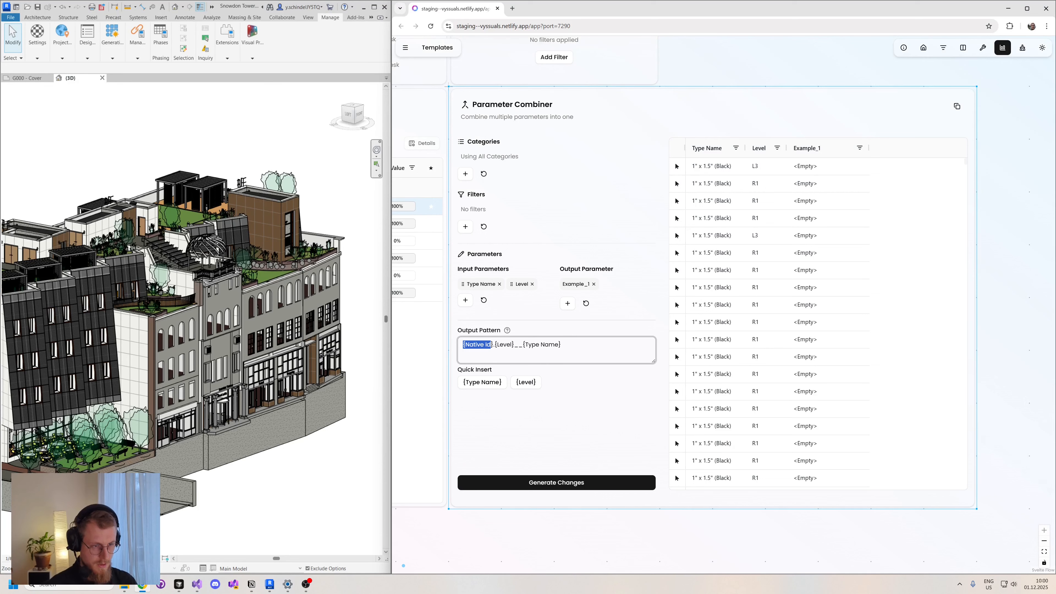
pyautogui.press('BackSpace')
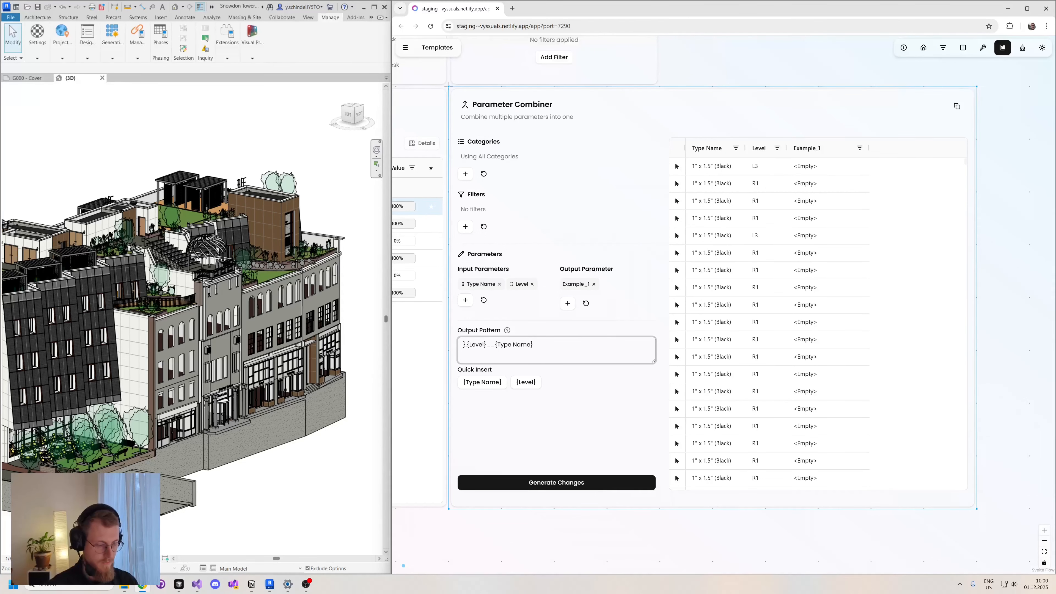
pyautogui.press('Delete')
pyautogui.press('Delete')
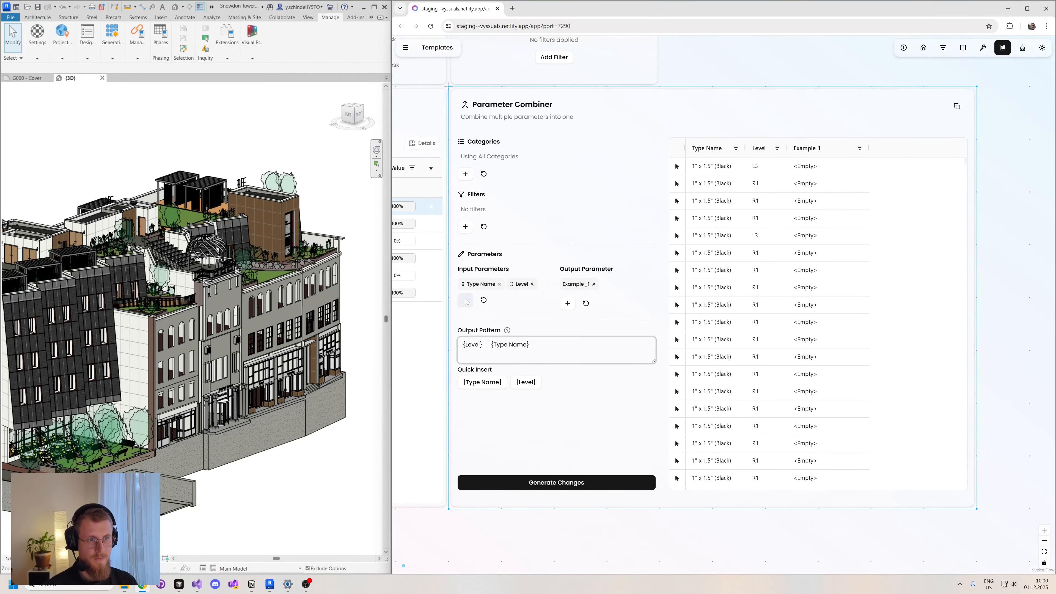
# - Add Workset to the Parameter Combiner's input parameters
pyautogui.click(466, 300)
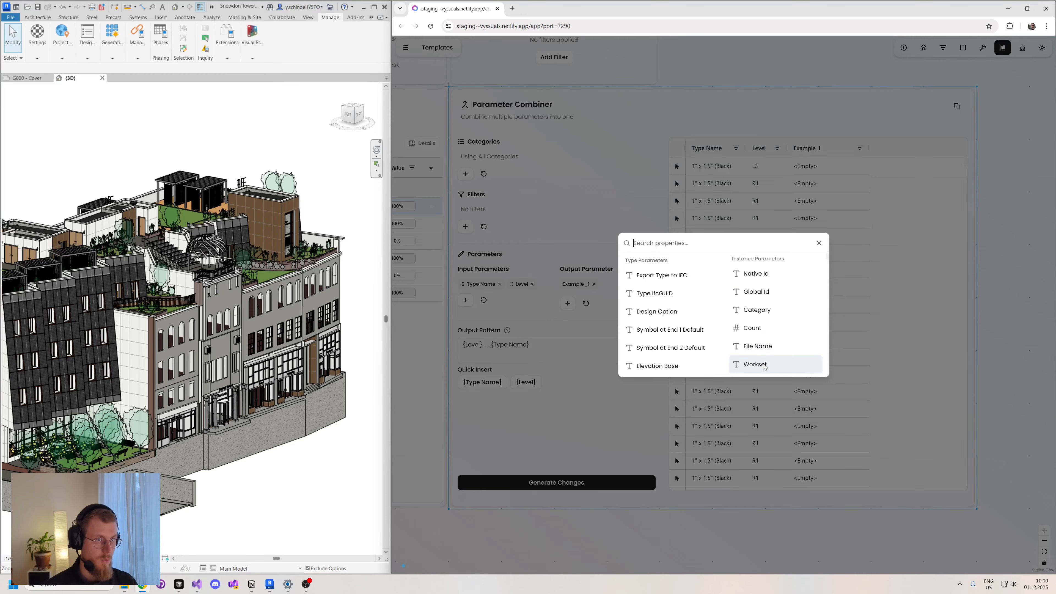
pyautogui.click(755, 364)
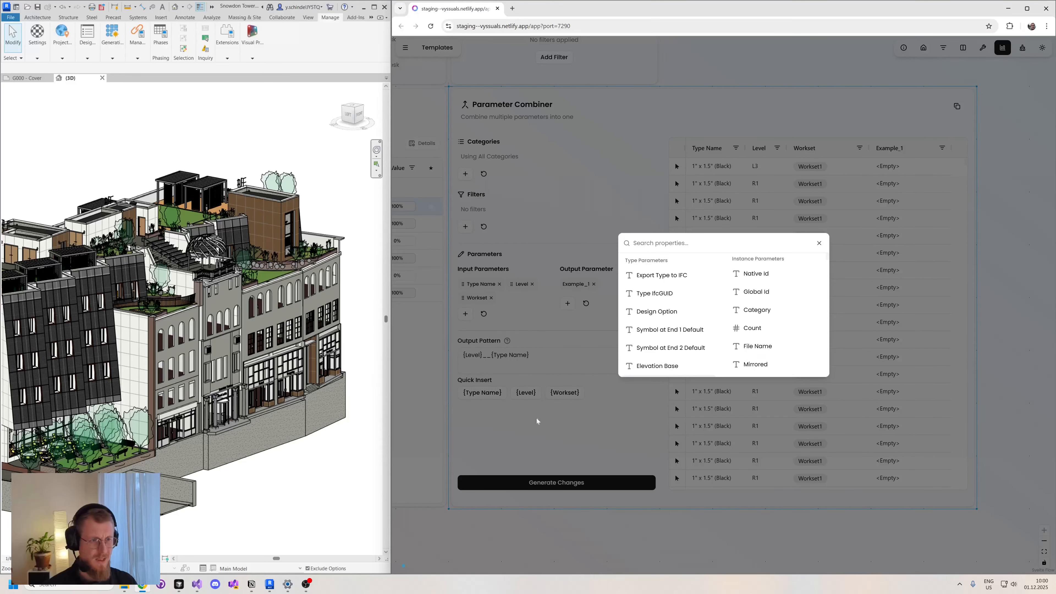
pyautogui.click(588, 430)
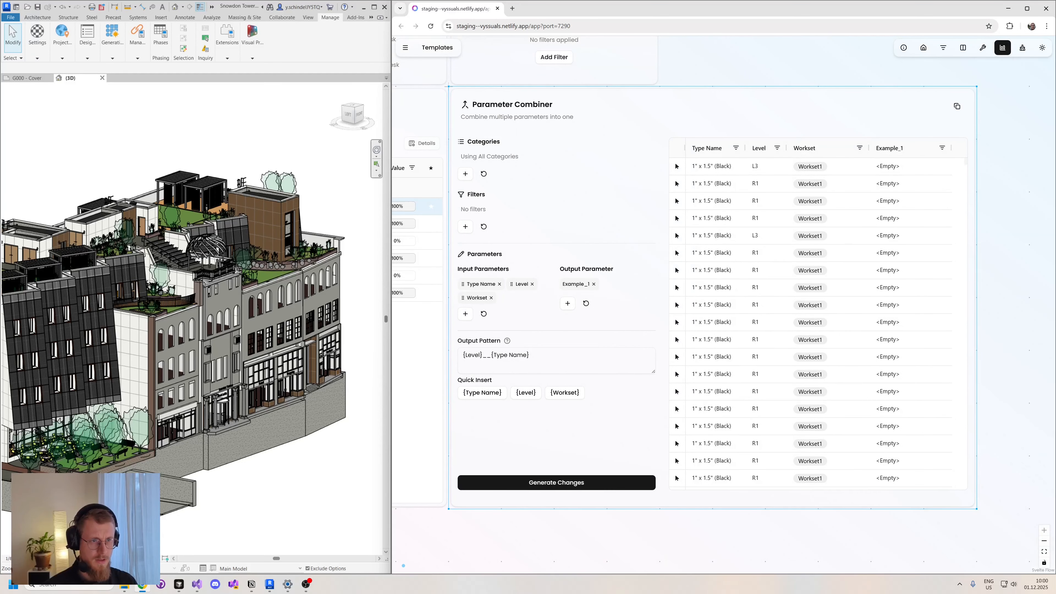
# - Set the output pattern to "{Workset}.{Level}__{Type Name}" and generate the changes
pyautogui.click(564, 392)
pyautogui.moveTo(560, 356); pyautogui.dragTo(529, 356)
pyautogui.hotkey('ctrl', 'c')
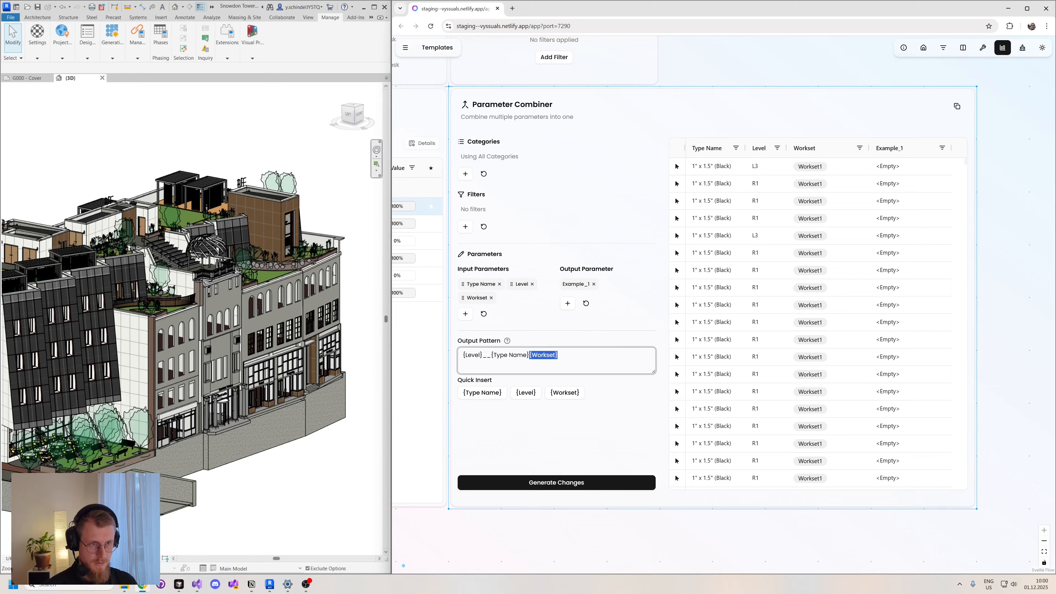
pyautogui.press('BackSpace')
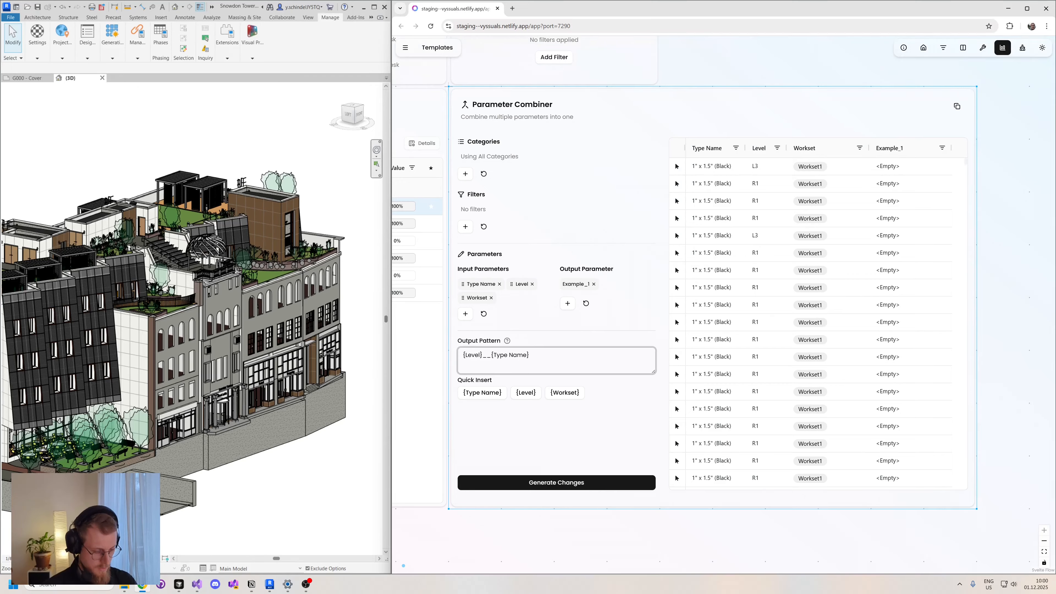
pyautogui.hotkey('ctrl', 'v')
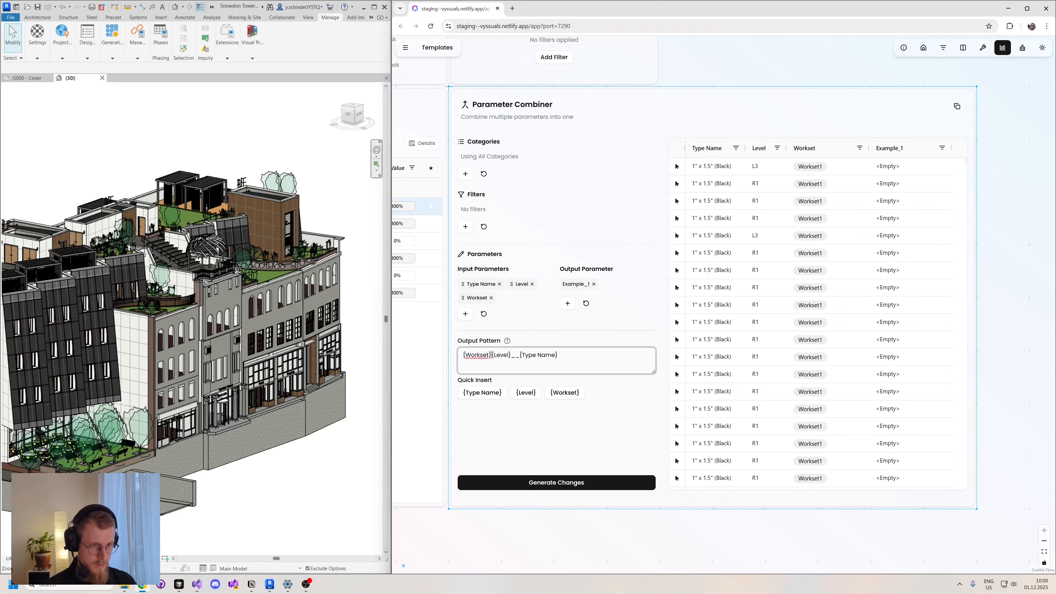
pyautogui.write('.')
pyautogui.click(554, 485)
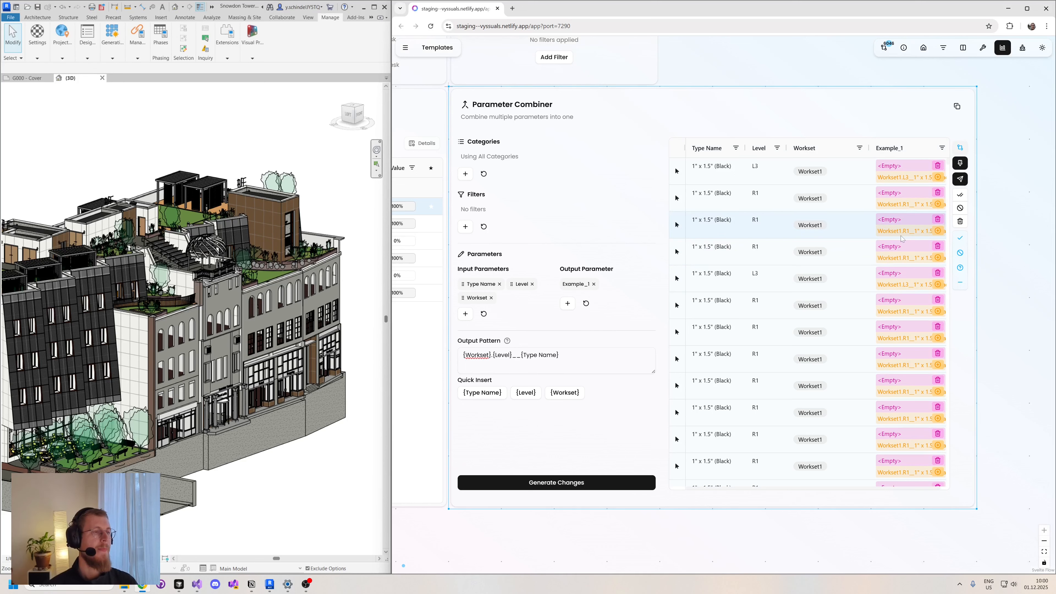
# - Approve all pending Example_1 changes, send them to Revit and look through the table rows
pyautogui.moveTo(1018, 169); pyautogui.dragTo(1011, 169)
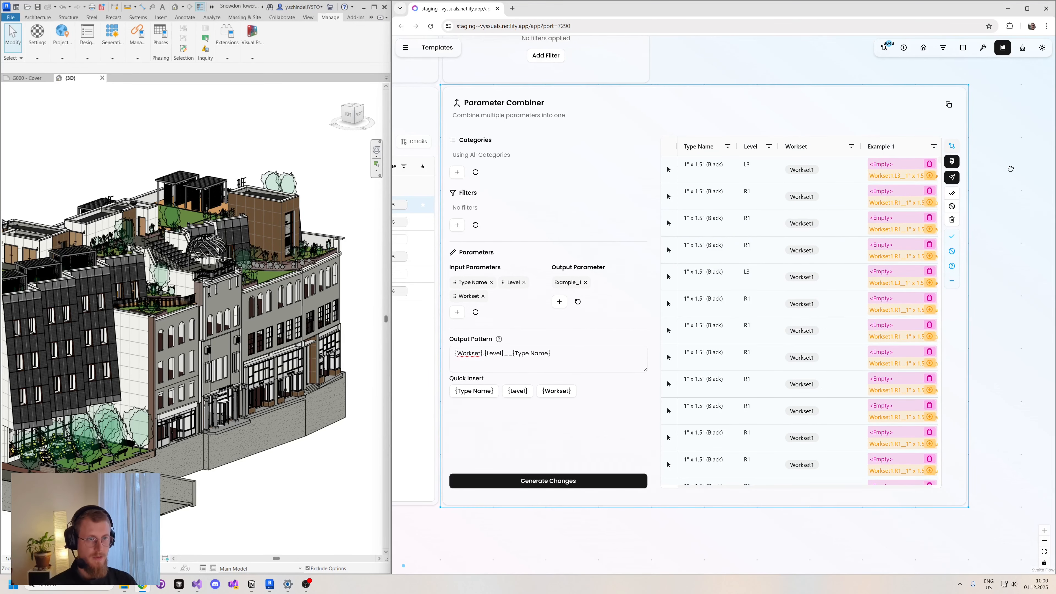
pyautogui.click(952, 177)
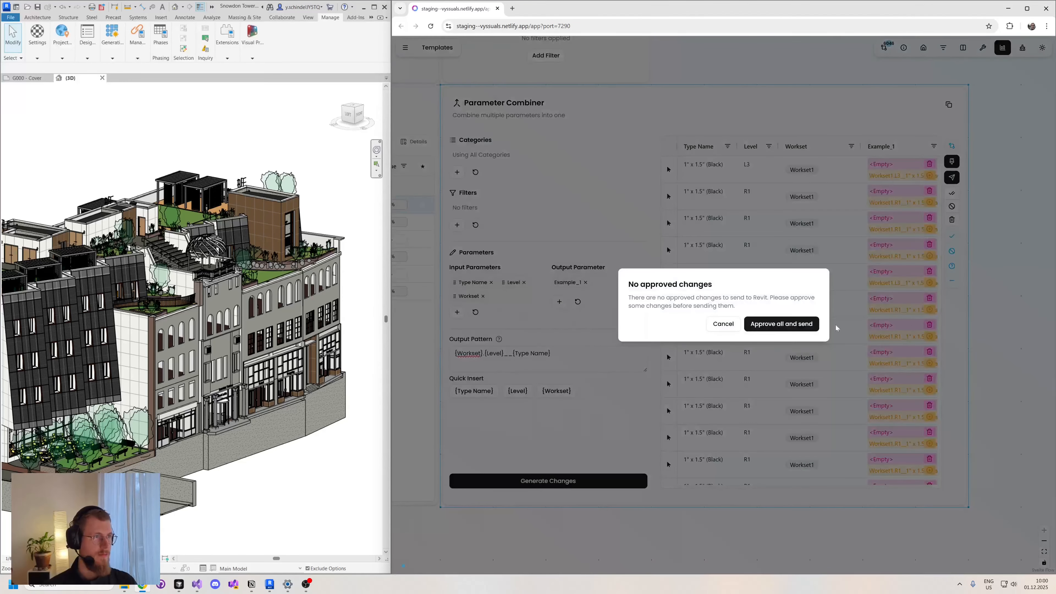
pyautogui.click(781, 323)
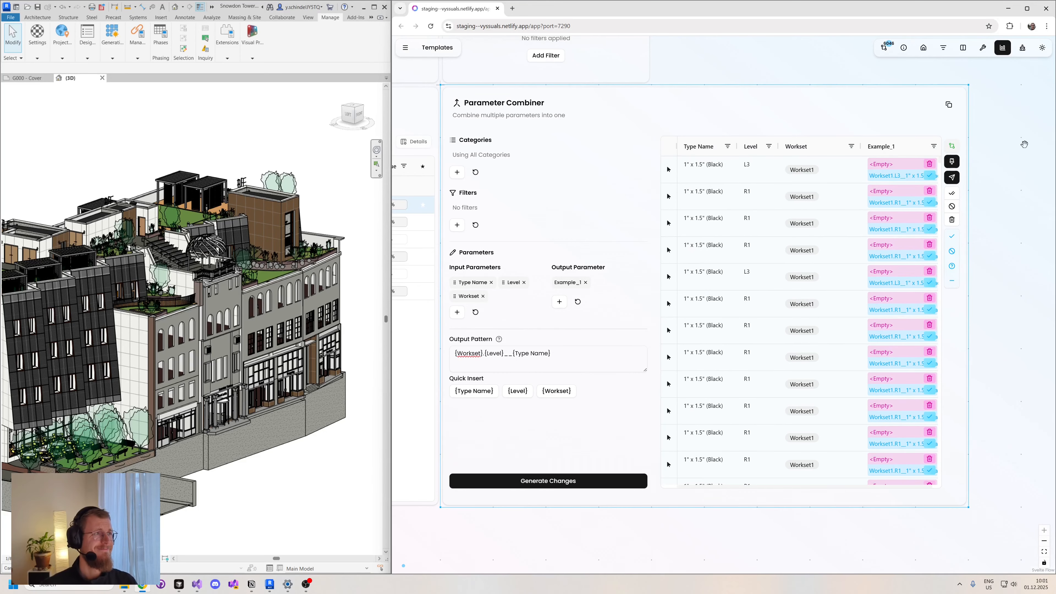
pyautogui.moveTo(1024, 144); pyautogui.dragTo(1013, 154)
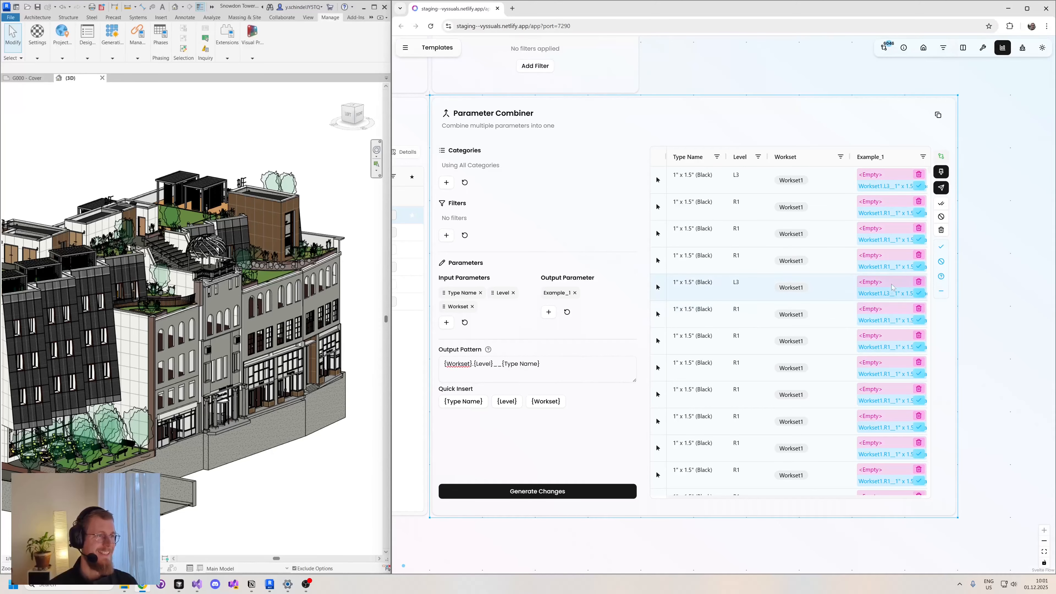
pyautogui.scroll(-1, 891, 284)
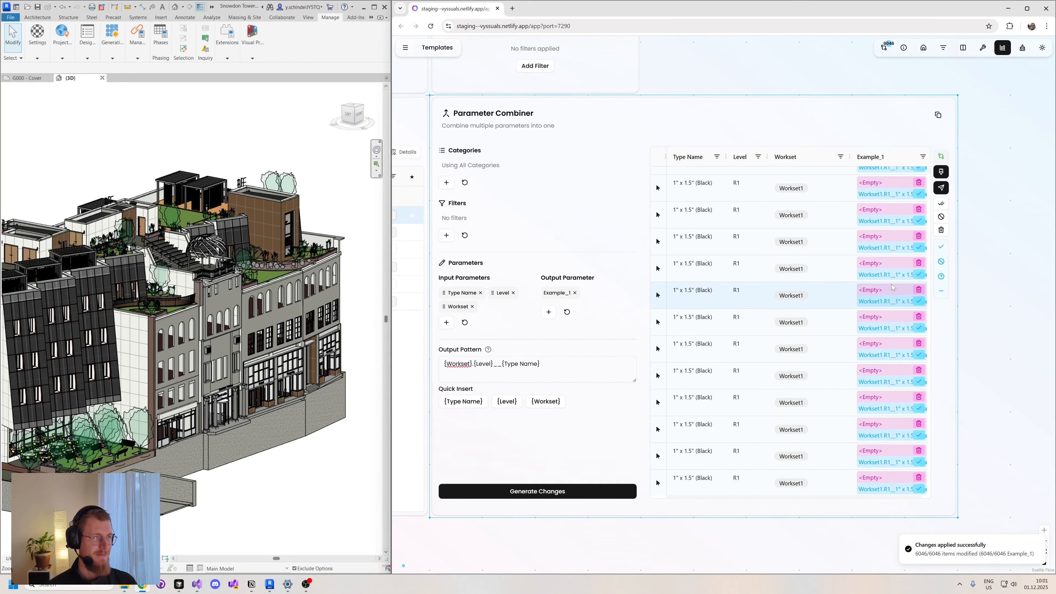
pyautogui.scroll(-1, 891, 287)
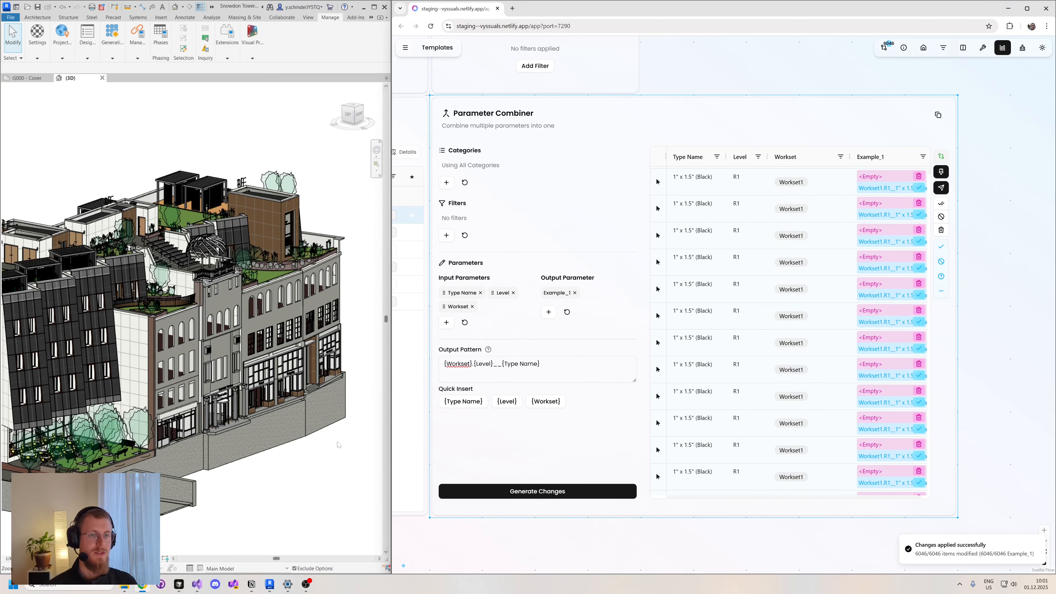
pyautogui.scroll(-1, 846, 307)
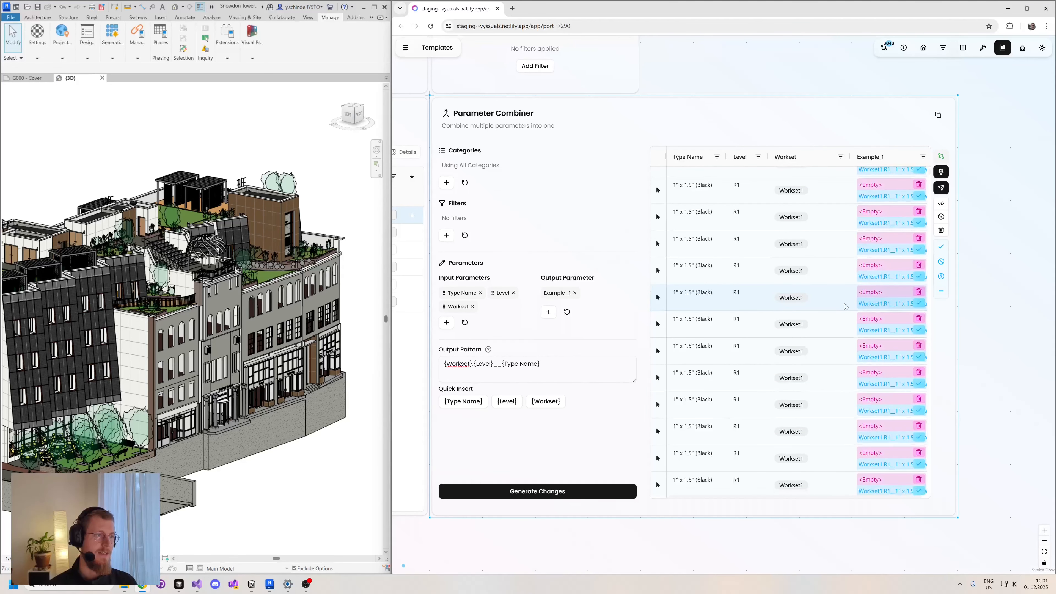
pyautogui.scroll(-2, 842, 306)
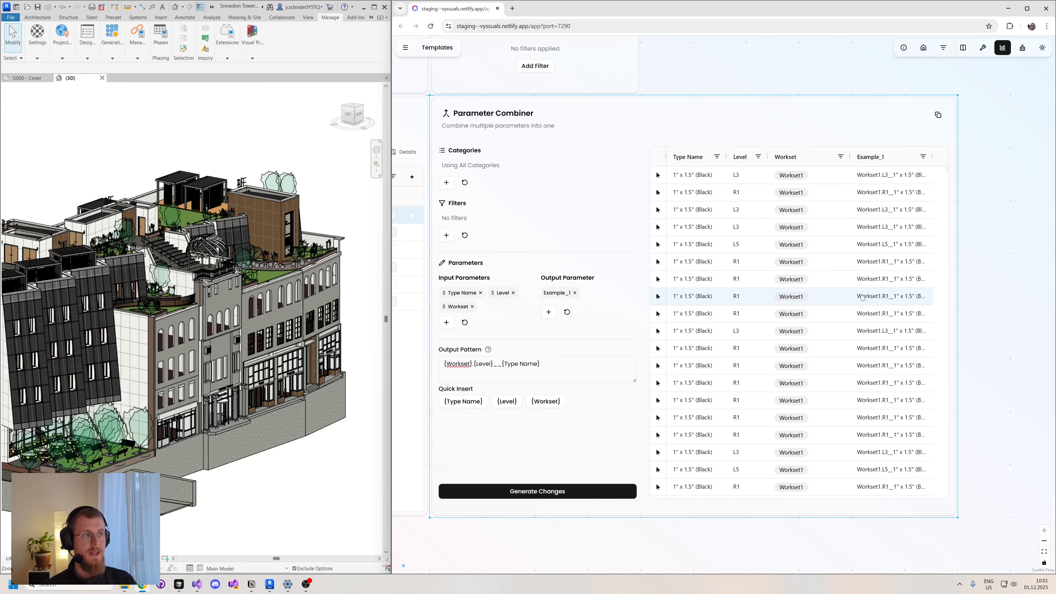
# - Delete the Parameter Combiner from the dashboard canvas
pyautogui.moveTo(679, 73); pyautogui.dragTo(692, 84)
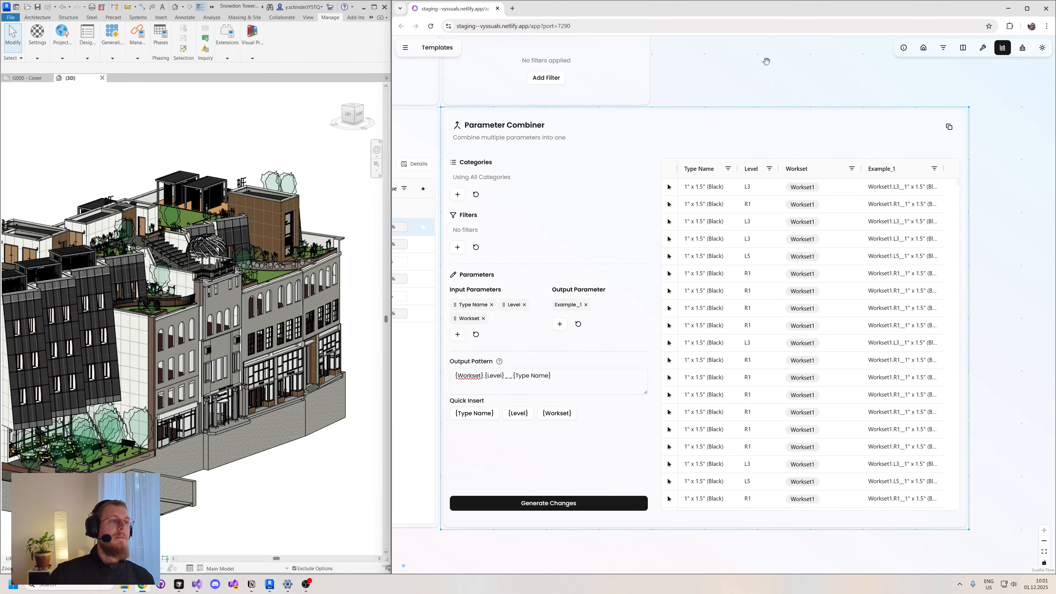
pyautogui.moveTo(775, 66); pyautogui.dragTo(760, 69)
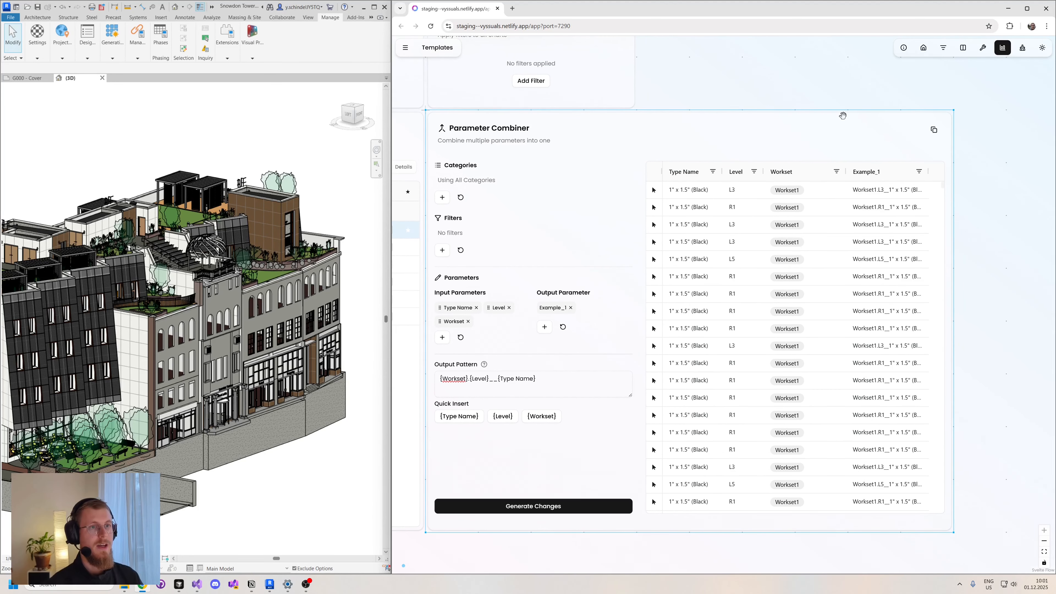
pyautogui.press('BackSpace')
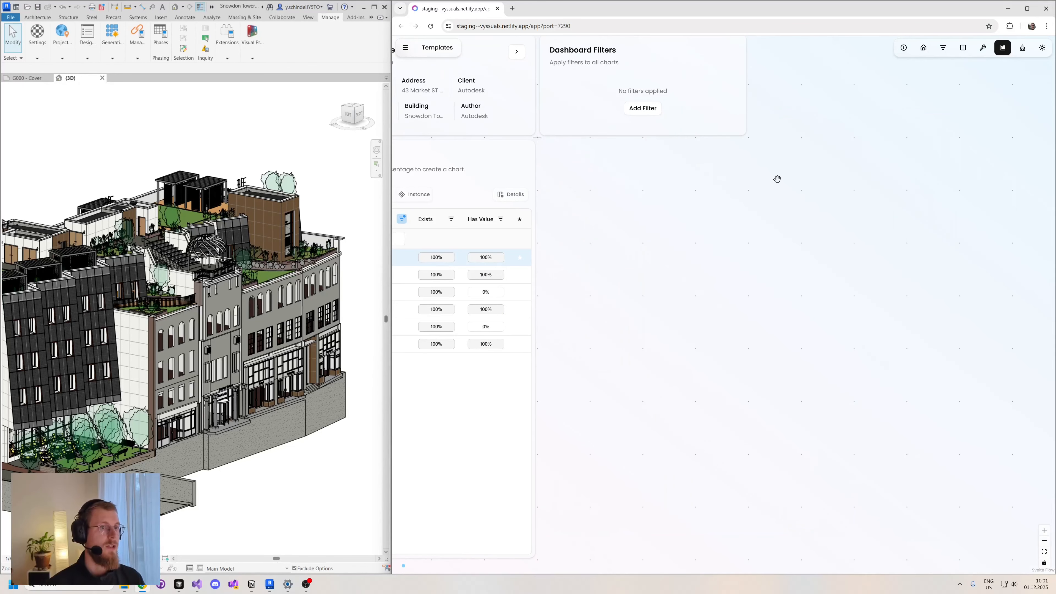
# - Add a Formula Calculator to the empty area of the dashboard canvas
pyautogui.click(983, 51)
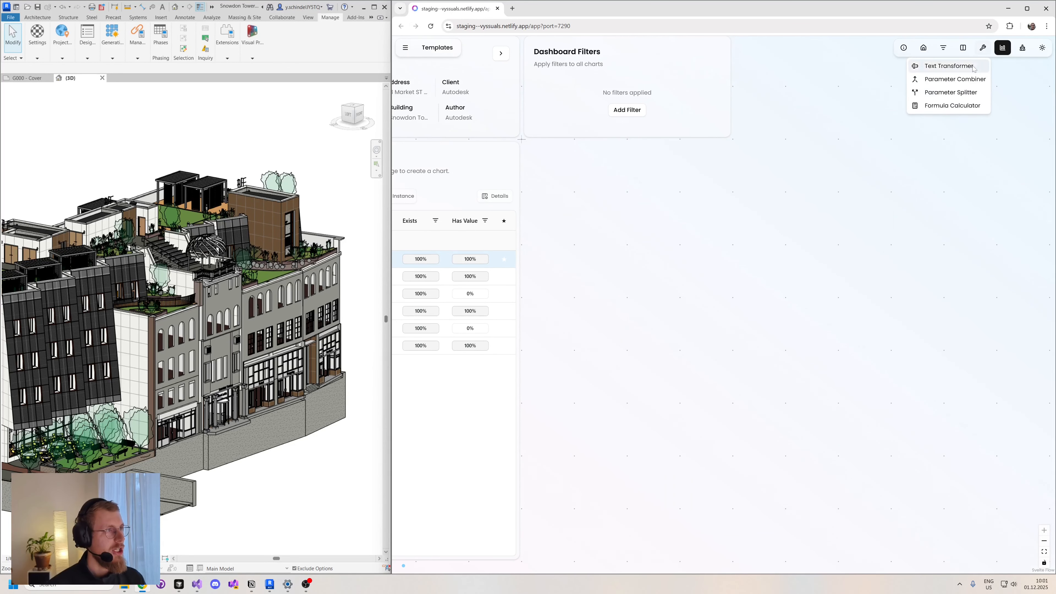
pyautogui.click(952, 106)
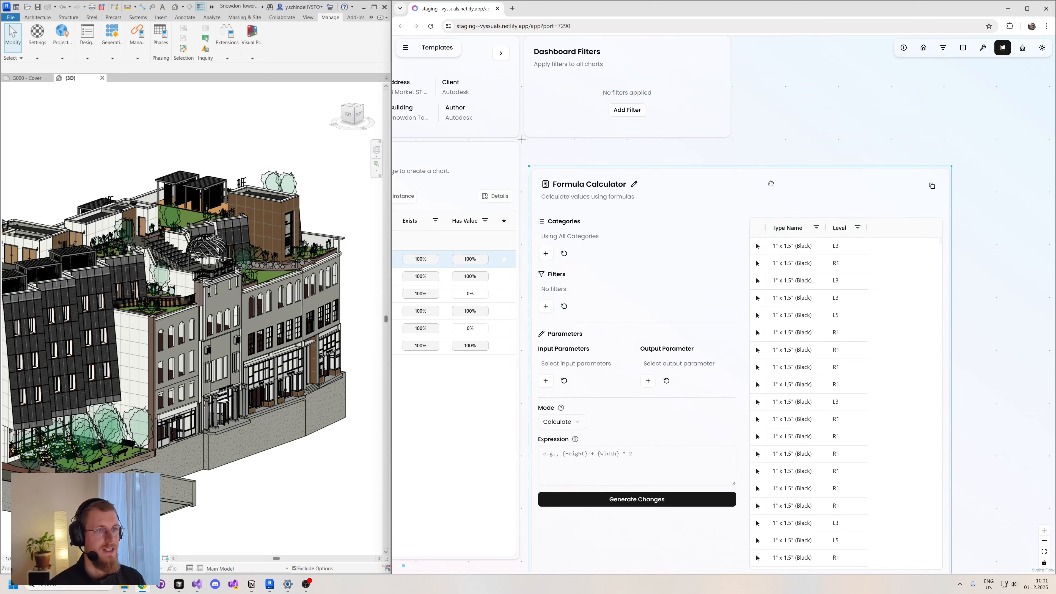
pyautogui.click(975, 247)
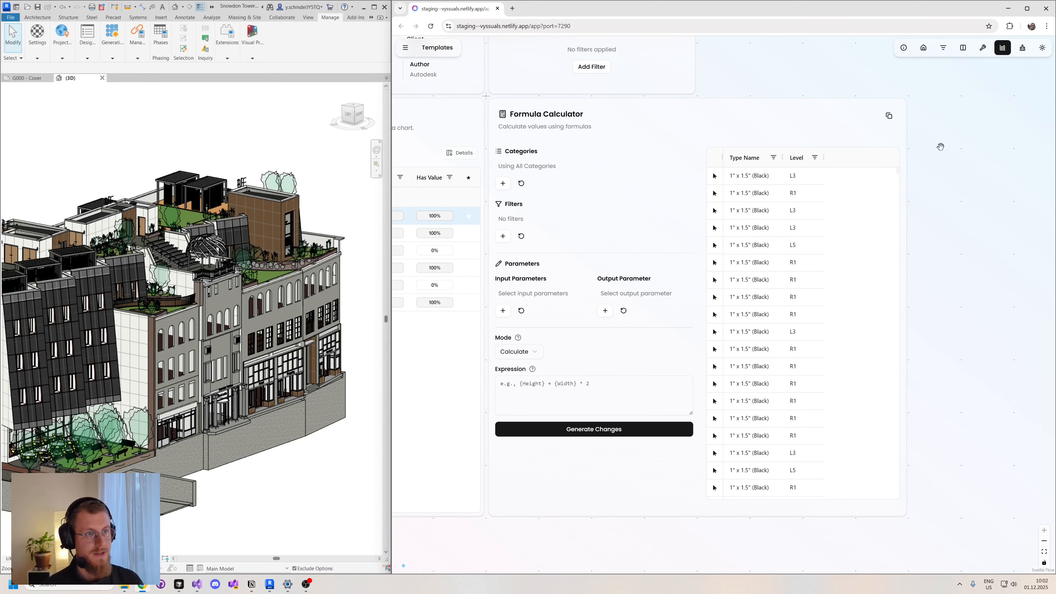
# - Restrict the Formula Calculator to the Doors category
pyautogui.click(503, 184)
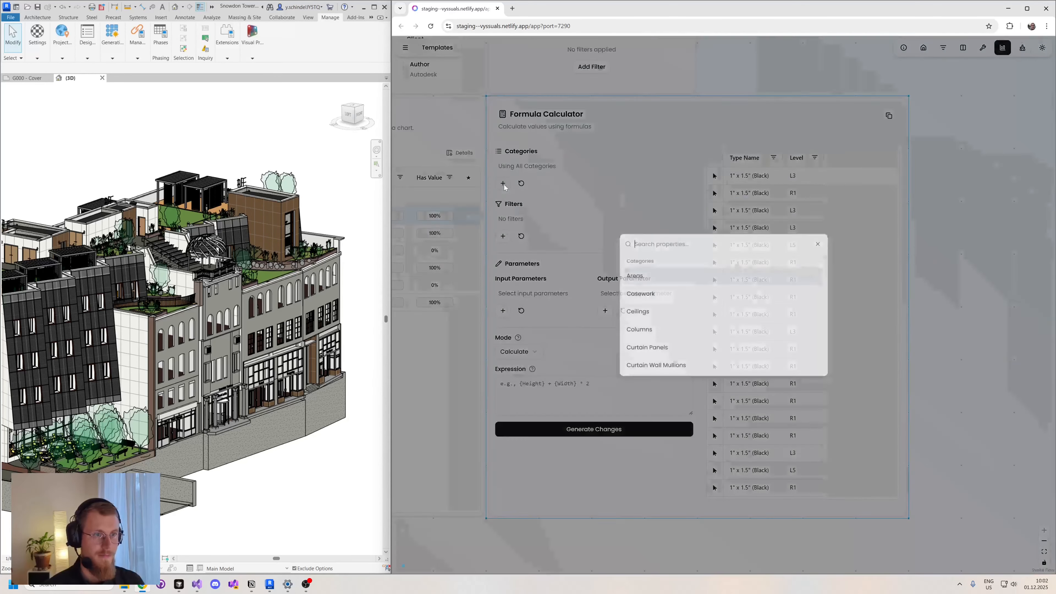
pyautogui.write('door')
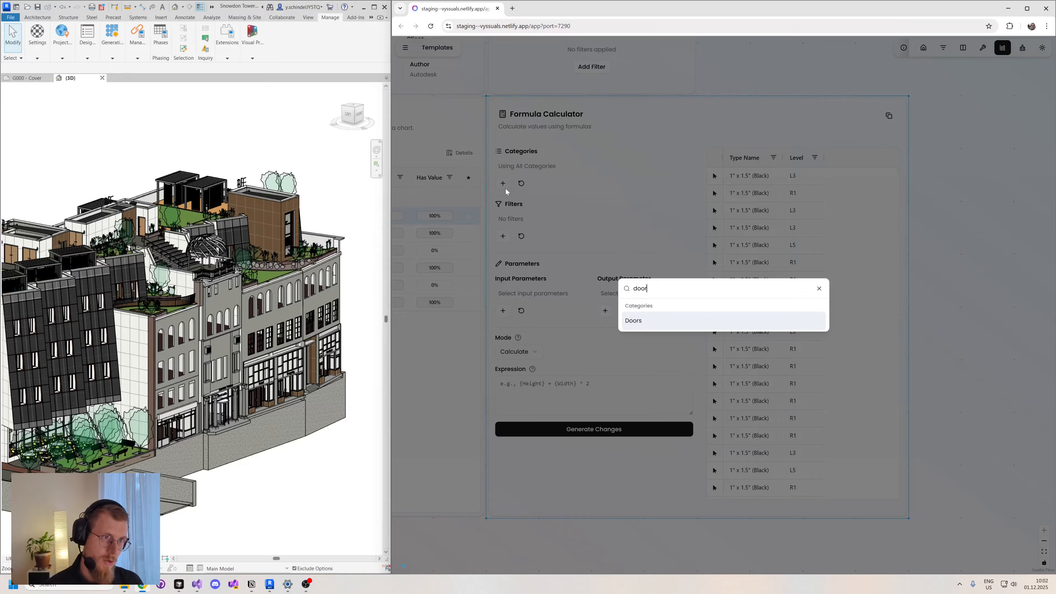
pyautogui.press('Return')
pyautogui.click(607, 179)
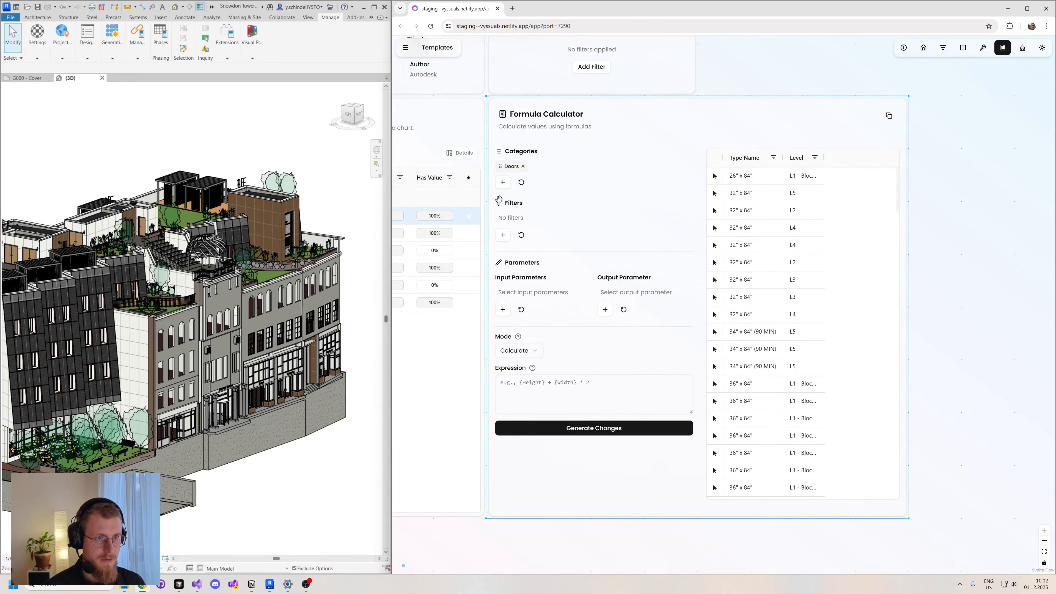
# - Add the instance parameter Level as the Formula Calculator's input parameter
pyautogui.click(503, 310)
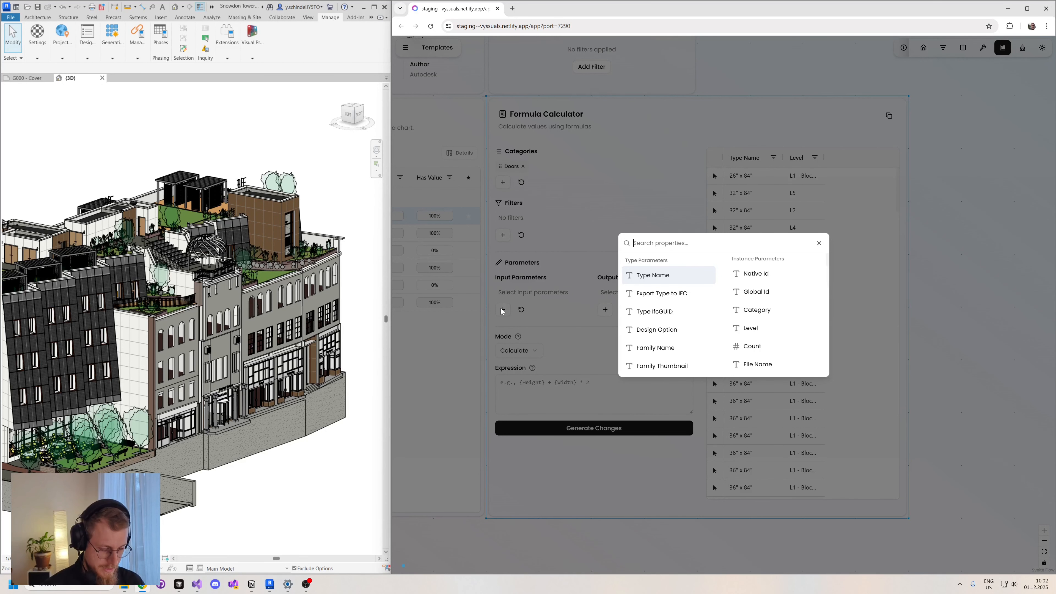
pyautogui.write('pin')
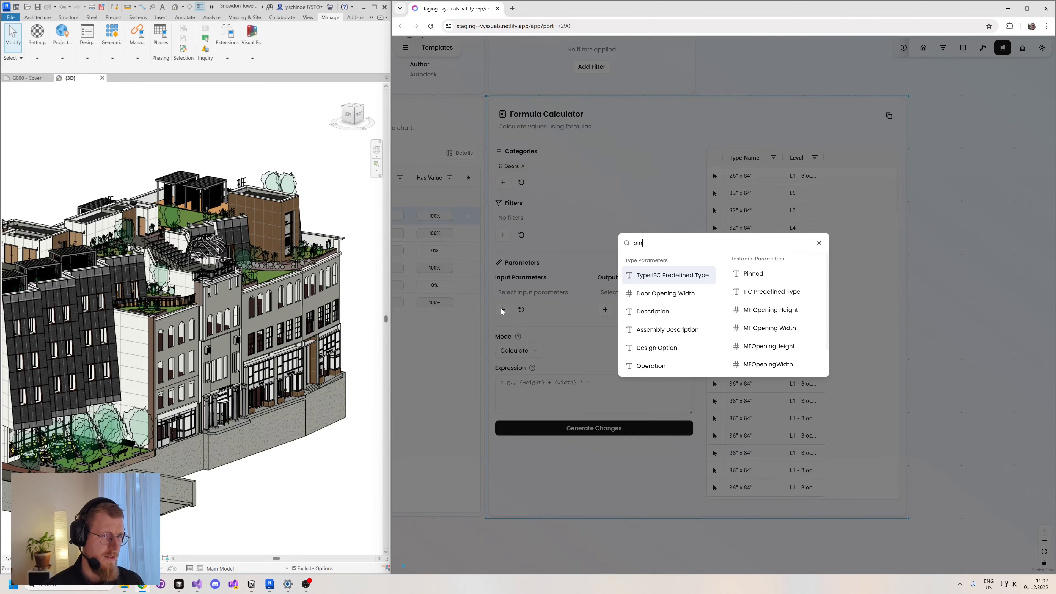
pyautogui.press('BackSpace')
pyautogui.press('BackSpace')
pyautogui.press('BackSpace')
pyautogui.write('l')
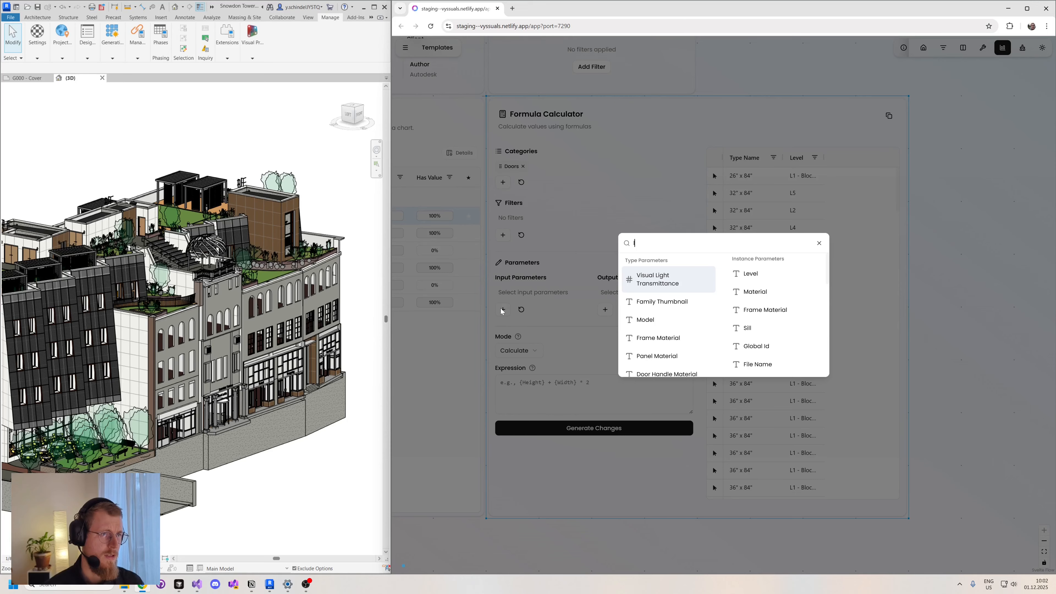
pyautogui.click(751, 274)
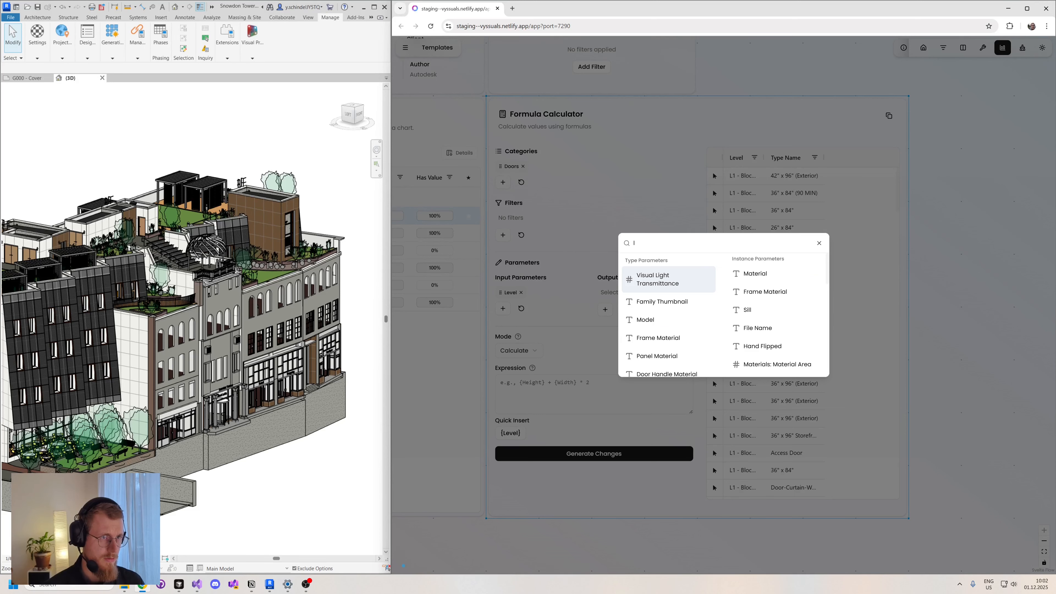
pyautogui.press('BackSpace')
pyautogui.click(624, 216)
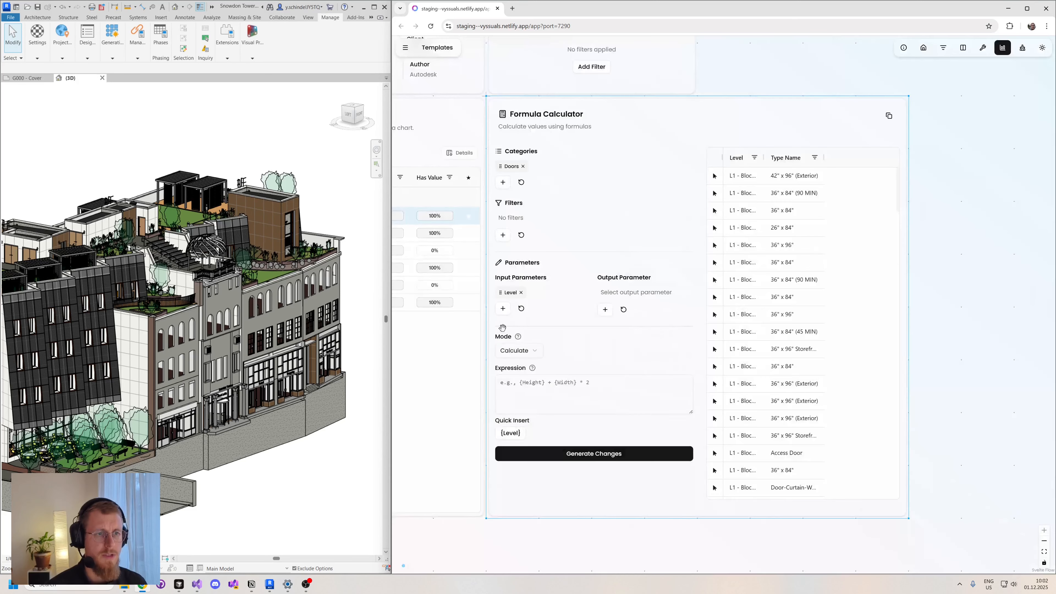
# - Choose Example_2 as the output parameter and check the available modes, keeping Calculate
pyautogui.click(605, 309)
pyautogui.rightClick(604, 310)
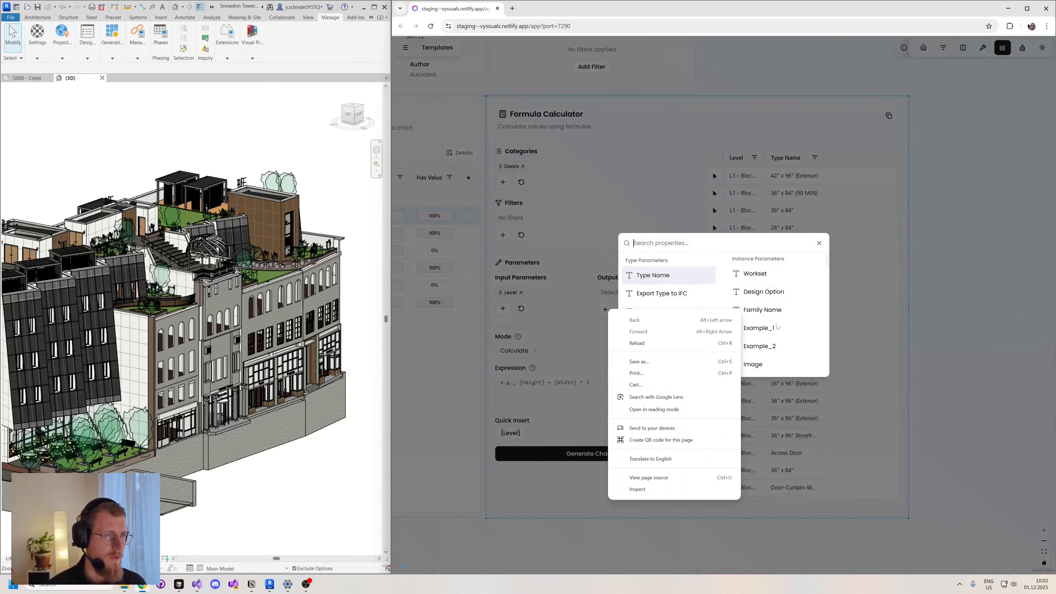
pyautogui.click(760, 346)
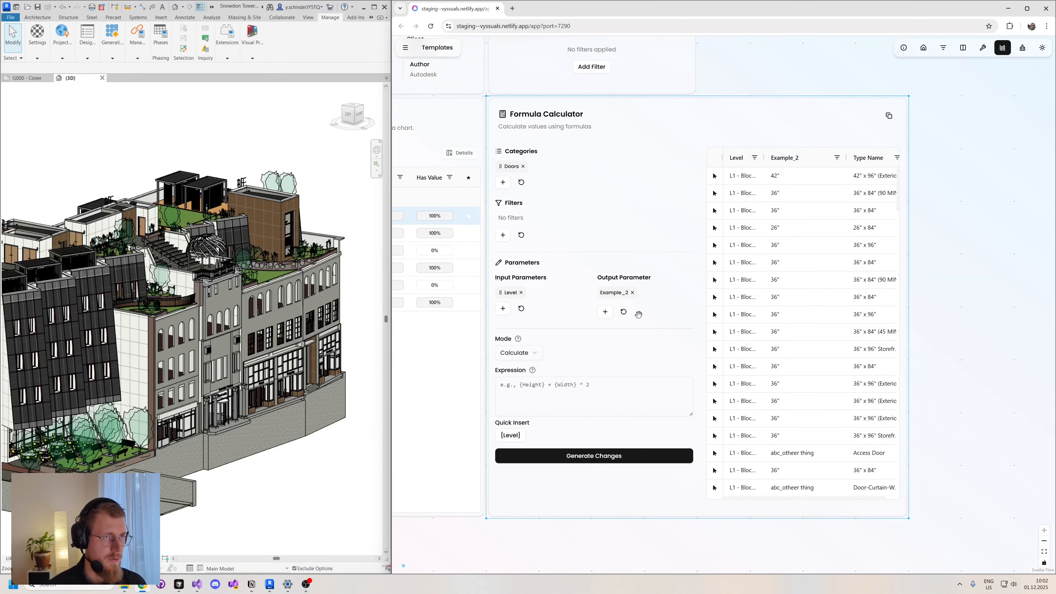
pyautogui.click(529, 355)
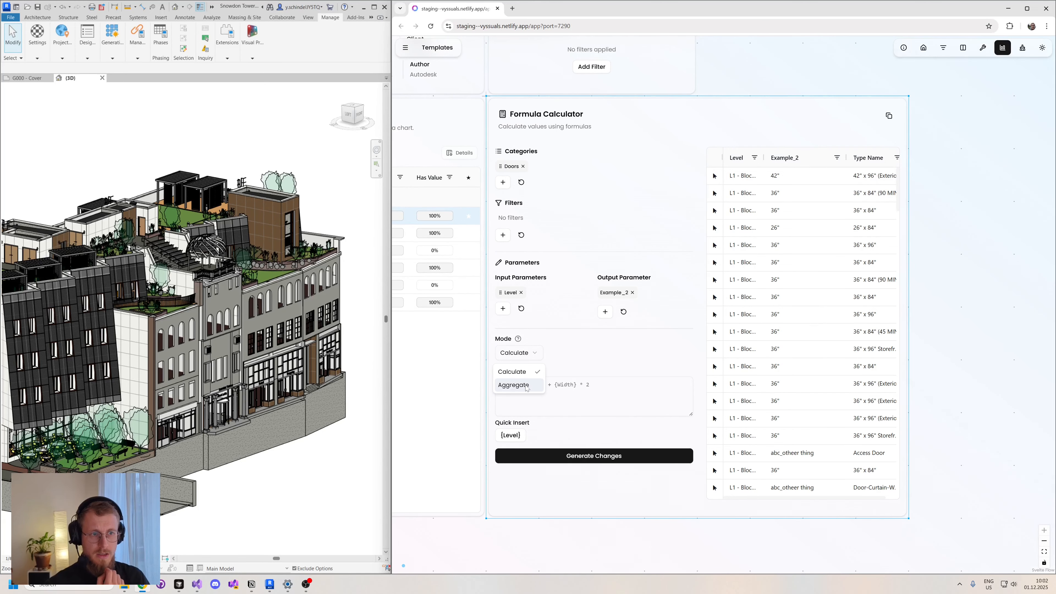
pyautogui.click(576, 348)
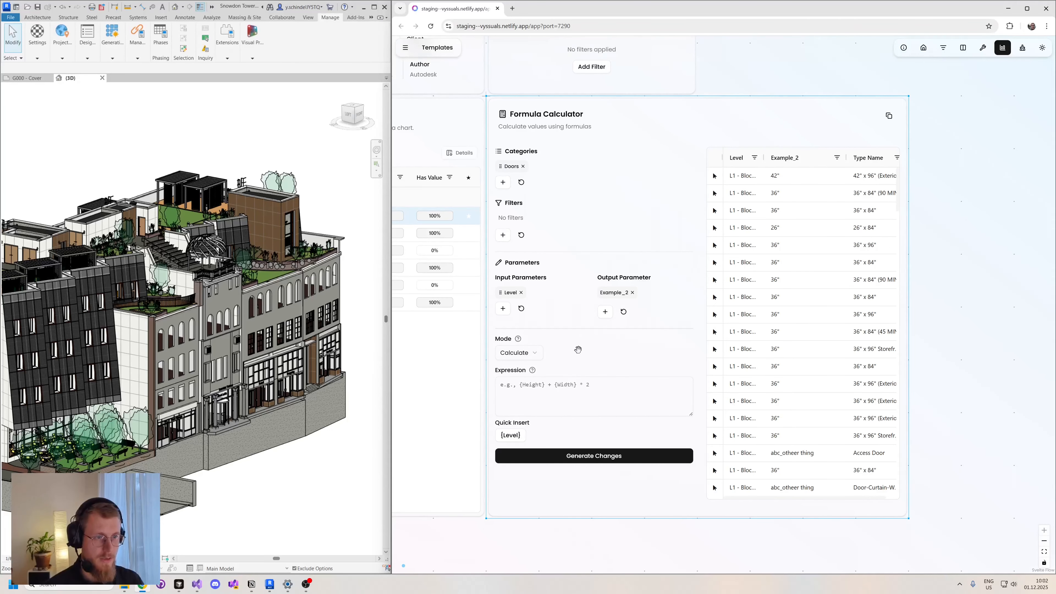
# - Widen the Formula Calculator card so that the table's Type Name column fits fully
pyautogui.moveTo(959, 437); pyautogui.dragTo(955, 425)
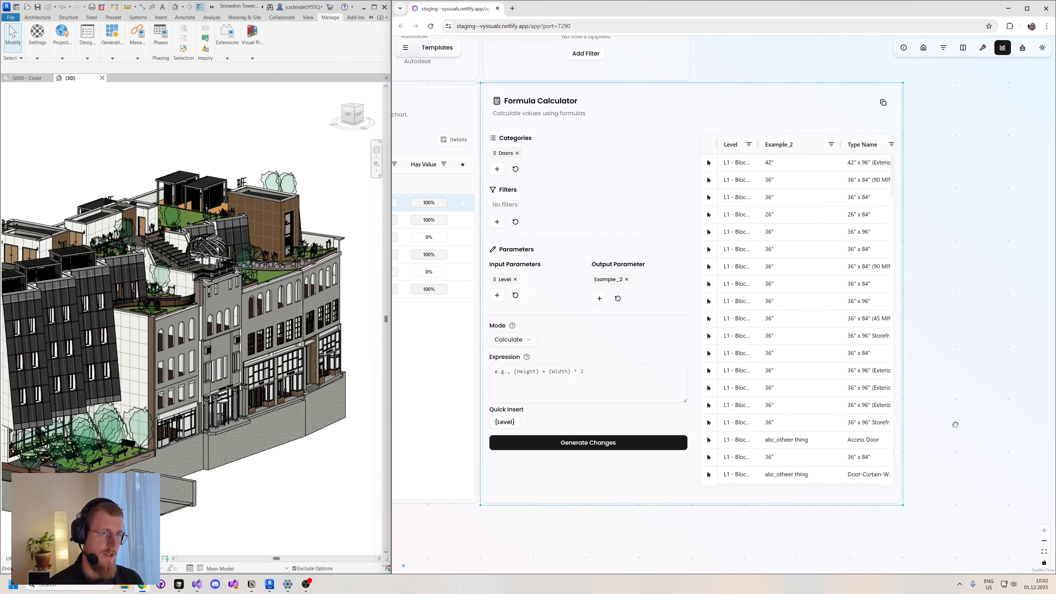
pyautogui.moveTo(953, 425); pyautogui.dragTo(946, 423)
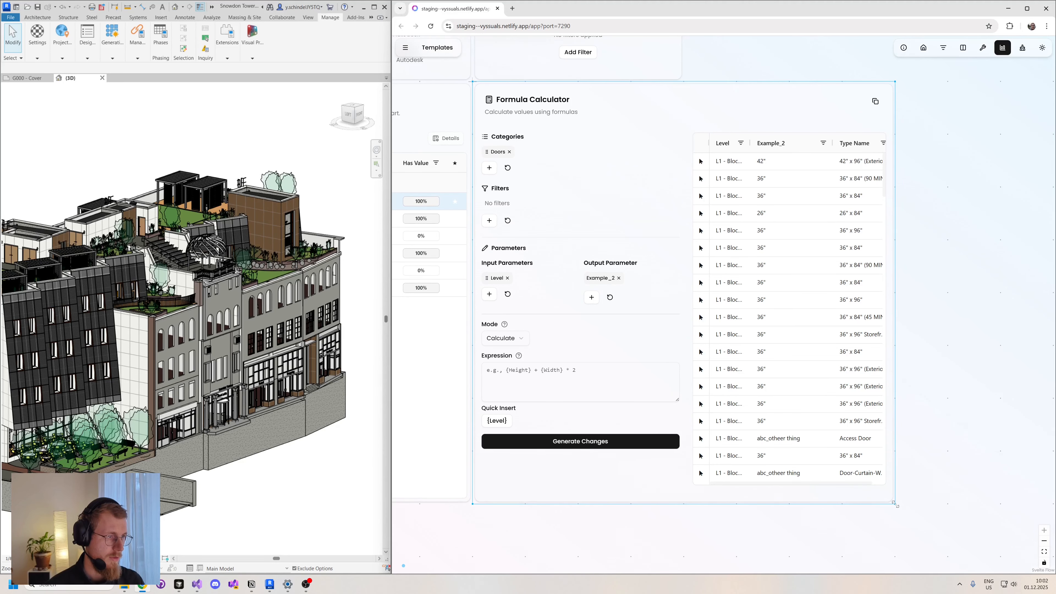
pyautogui.moveTo(895, 503); pyautogui.dragTo(950, 498)
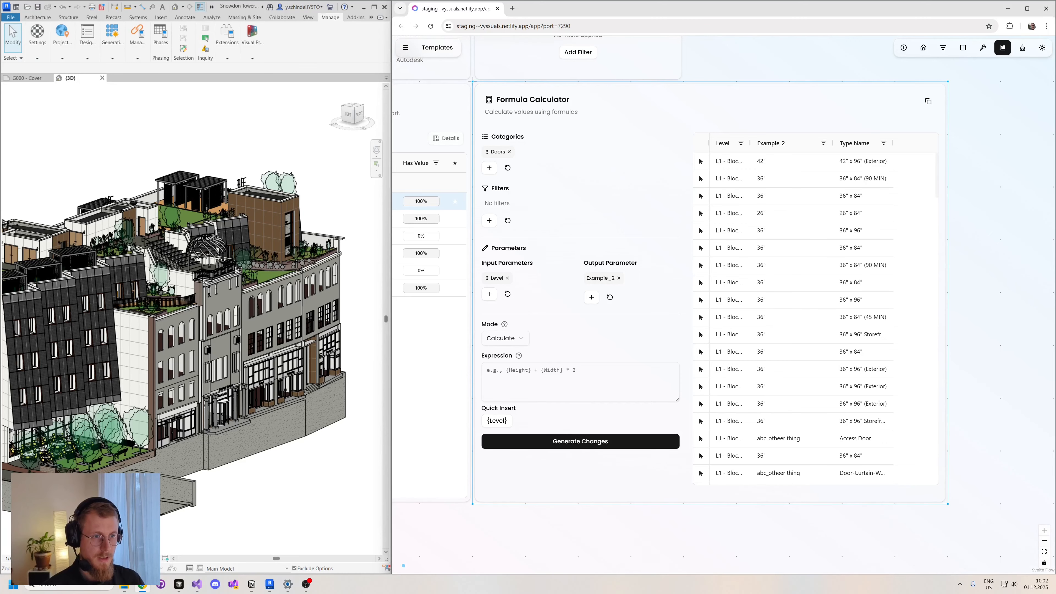
# - Enter the expression if({Level} = "L2", 'it's on level 2', 'noooo') in the Formula Calculator
pyautogui.click(574, 381)
pyautogui.write('if')
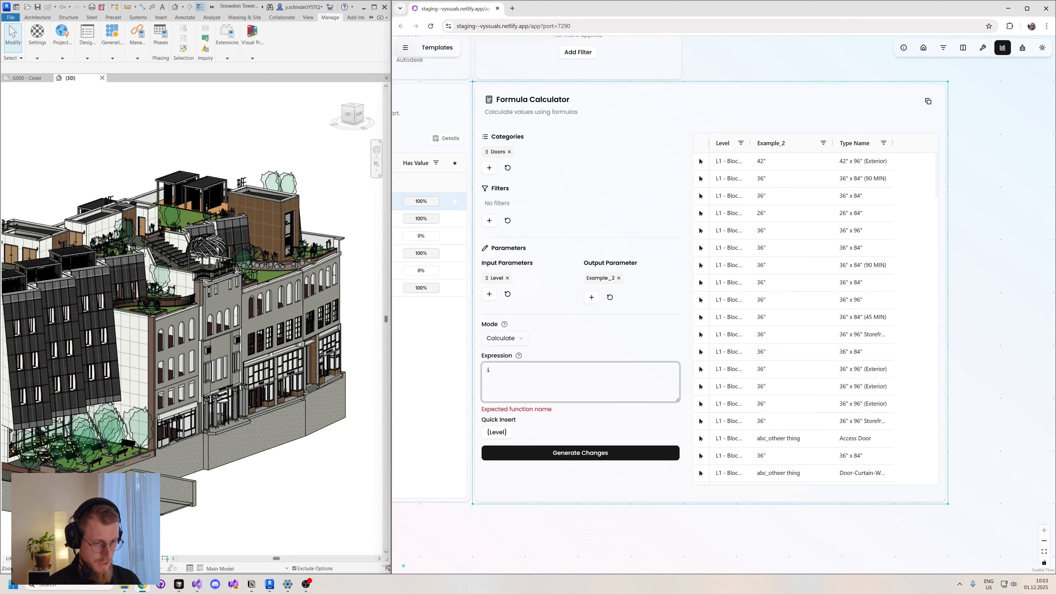
pyautogui.press('BackSpace')
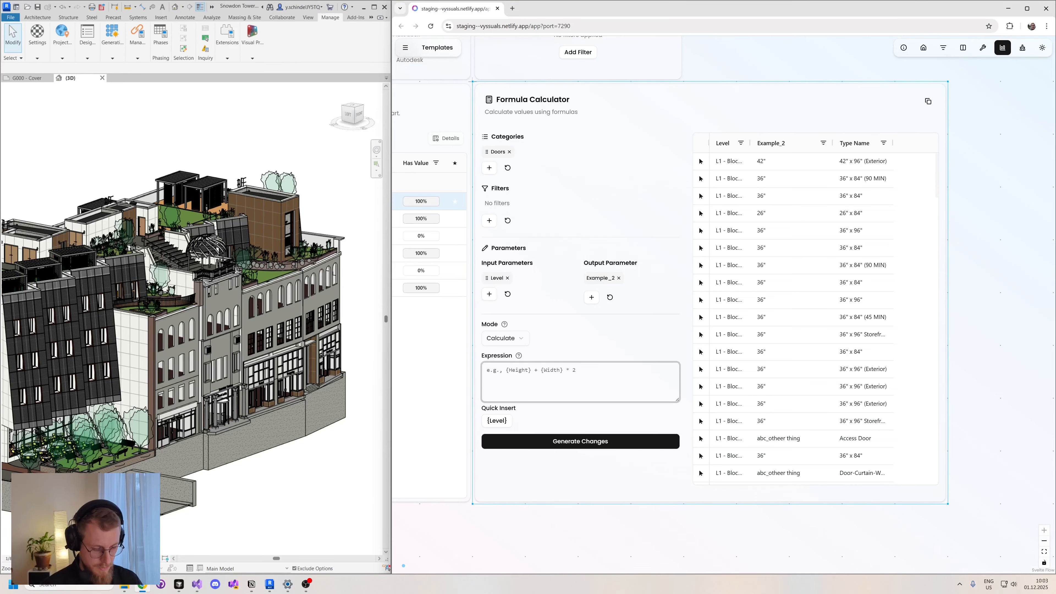
pyautogui.write('if(')
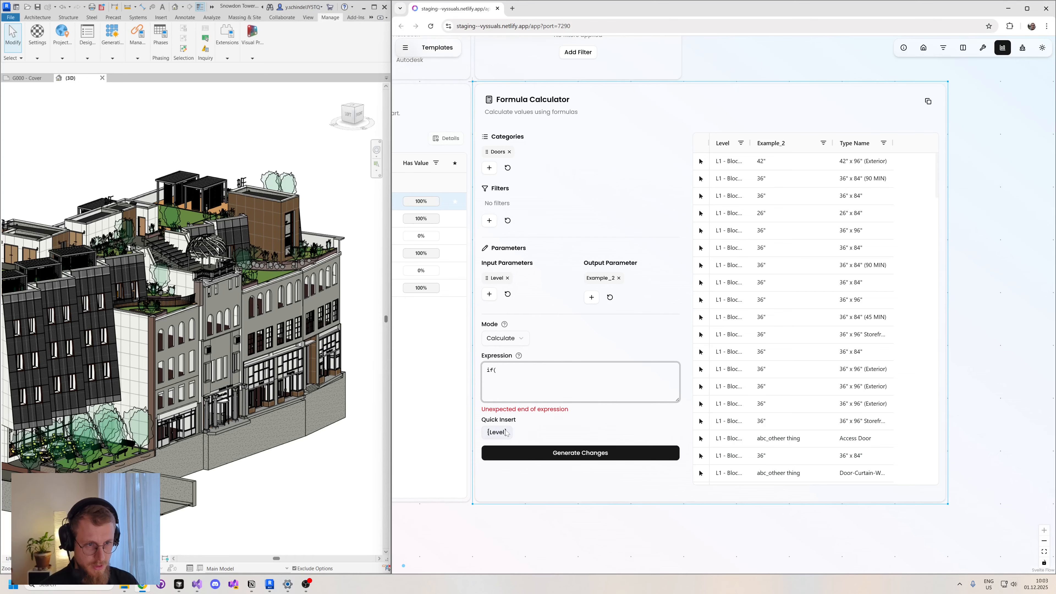
pyautogui.click(497, 432)
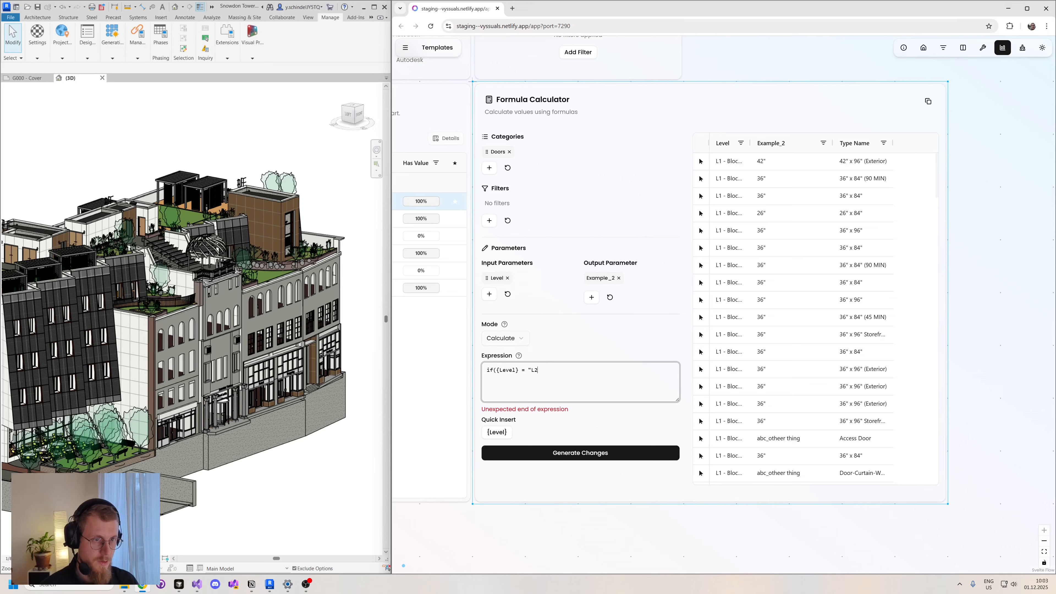
pyautogui.write('"L2", \'it\'s')
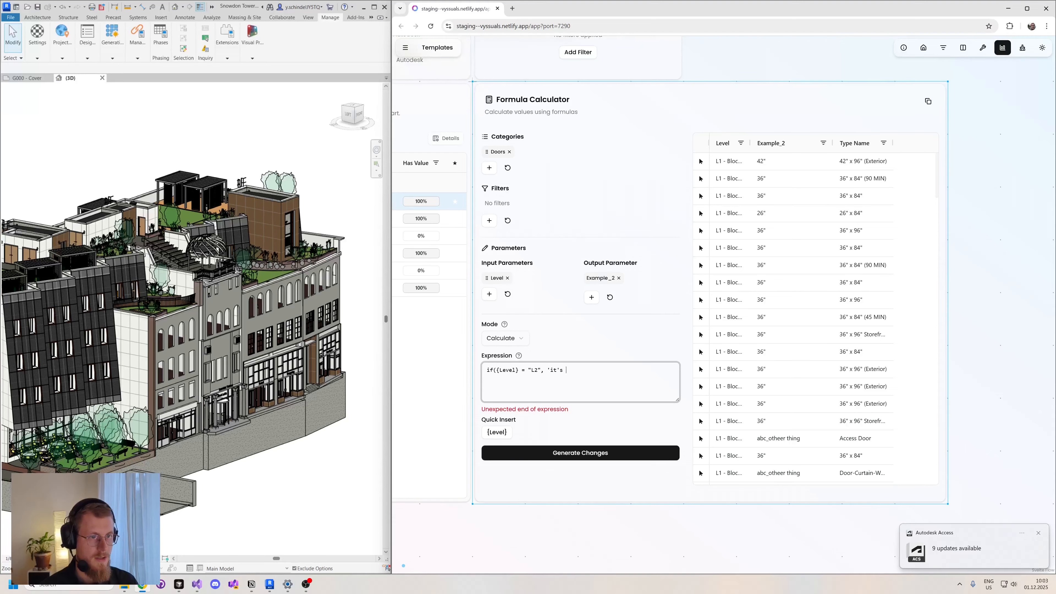
pyautogui.write('on level 2')
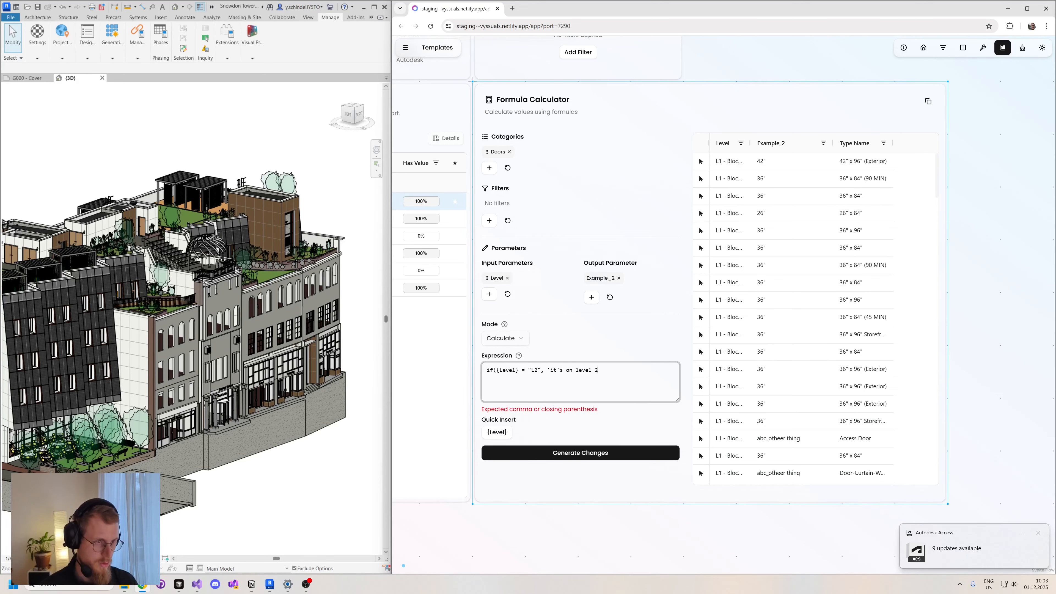
pyautogui.write("', ")
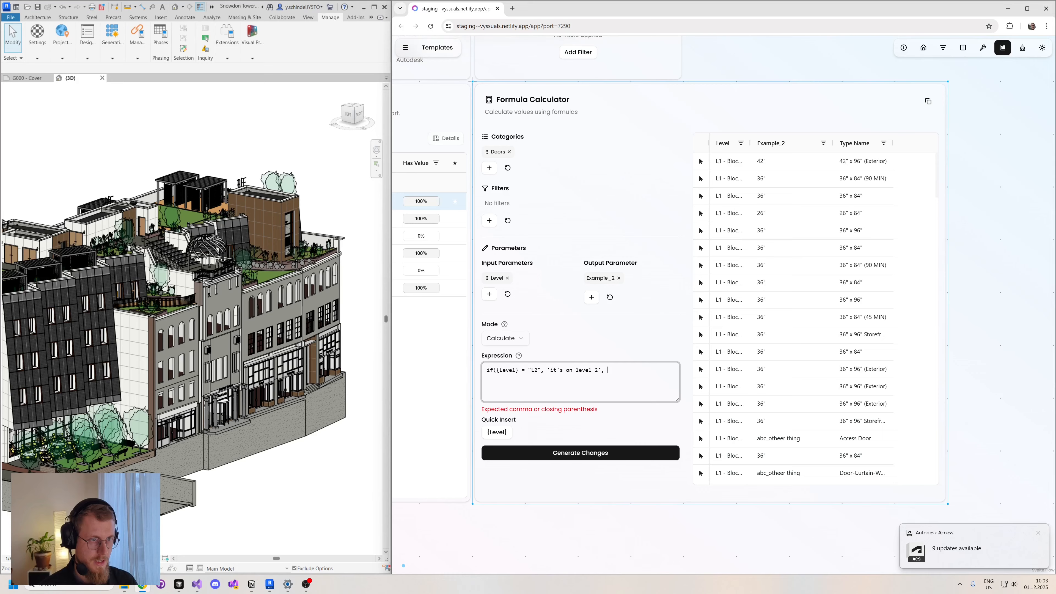
pyautogui.write("'n")
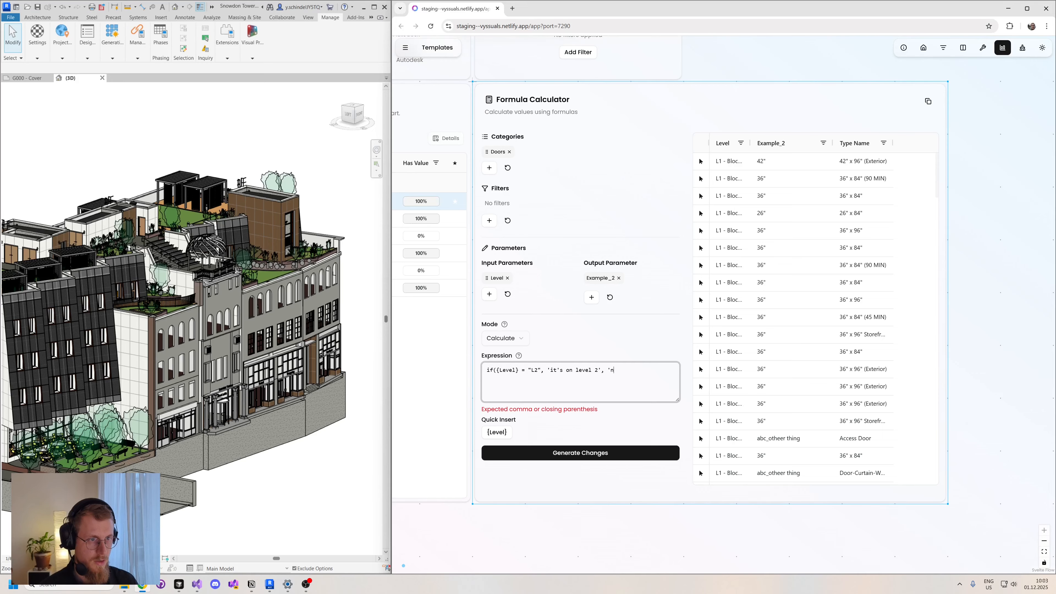
pyautogui.write('oooo')
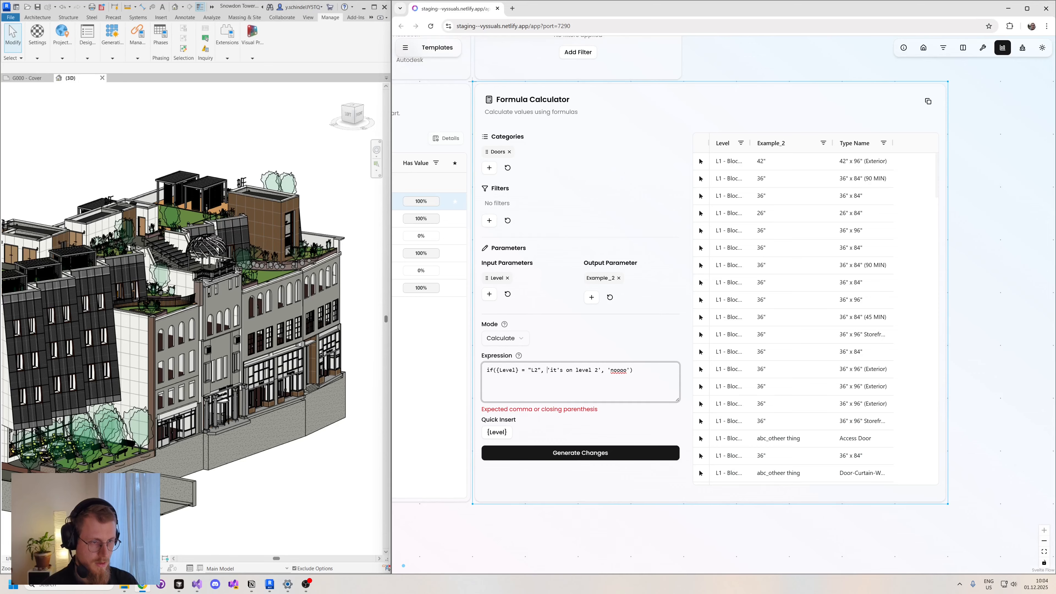
# - Replace the single quotes enclosing both result texts with double quotes, giving if({Level} = "L2", "it's on level 2", "noooo")
pyautogui.write('"')
pyautogui.press('Delete')
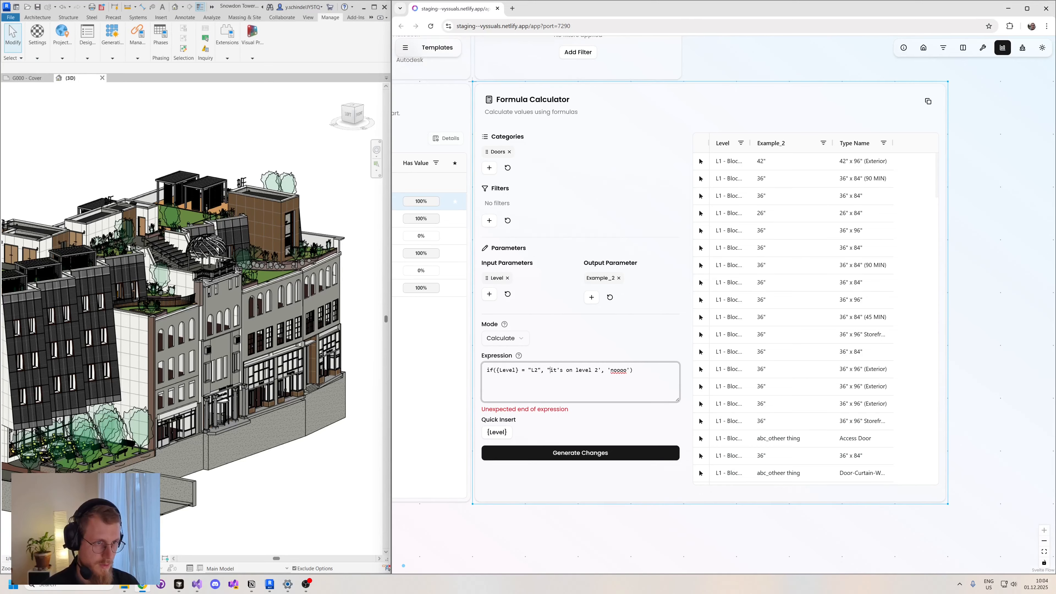
pyautogui.press('Delete')
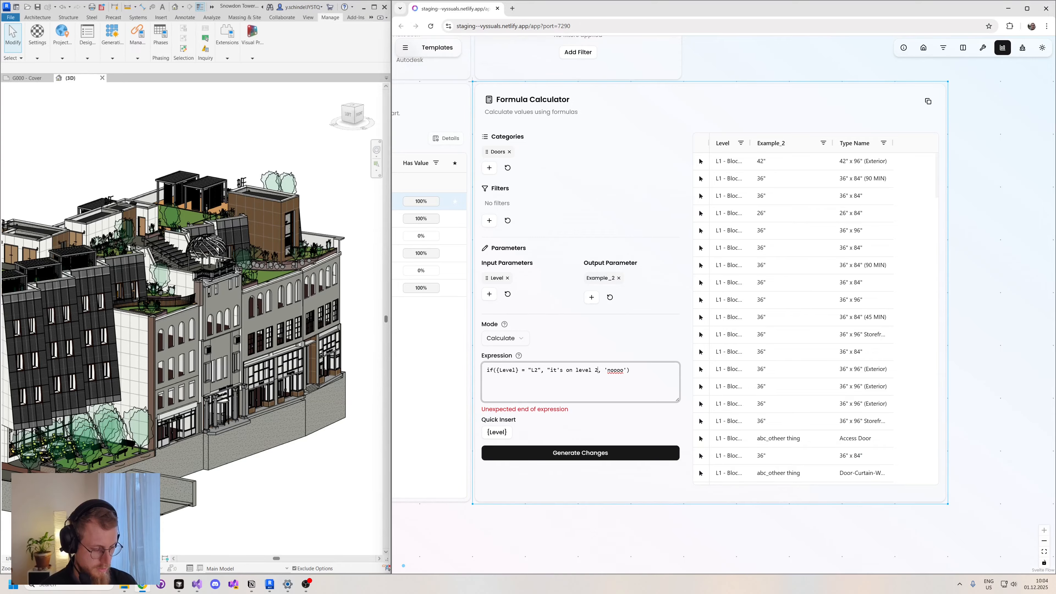
pyautogui.write('"L2')
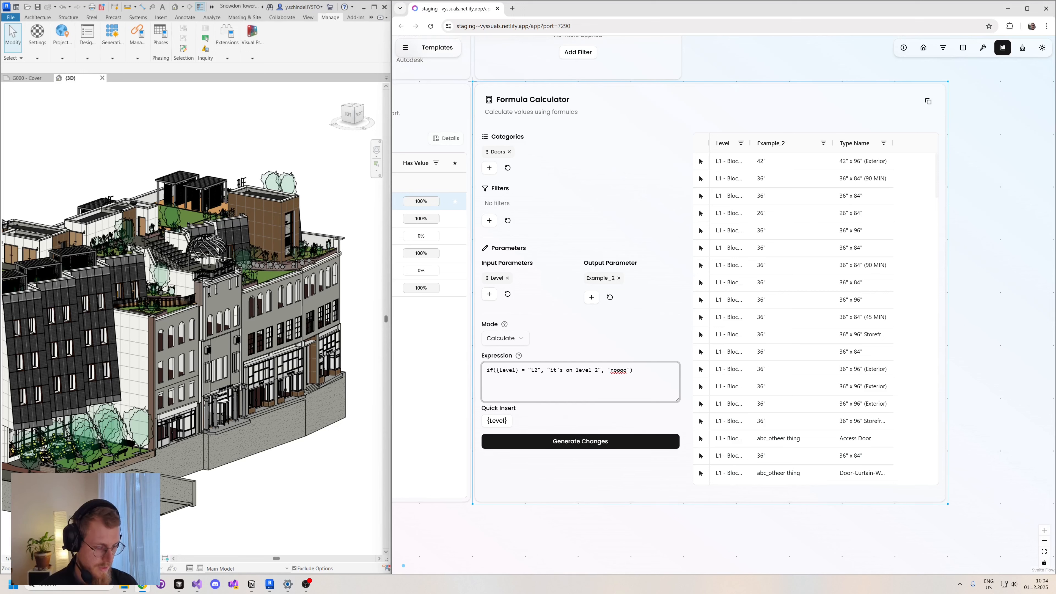
pyautogui.write('"')
pyautogui.press('Delete')
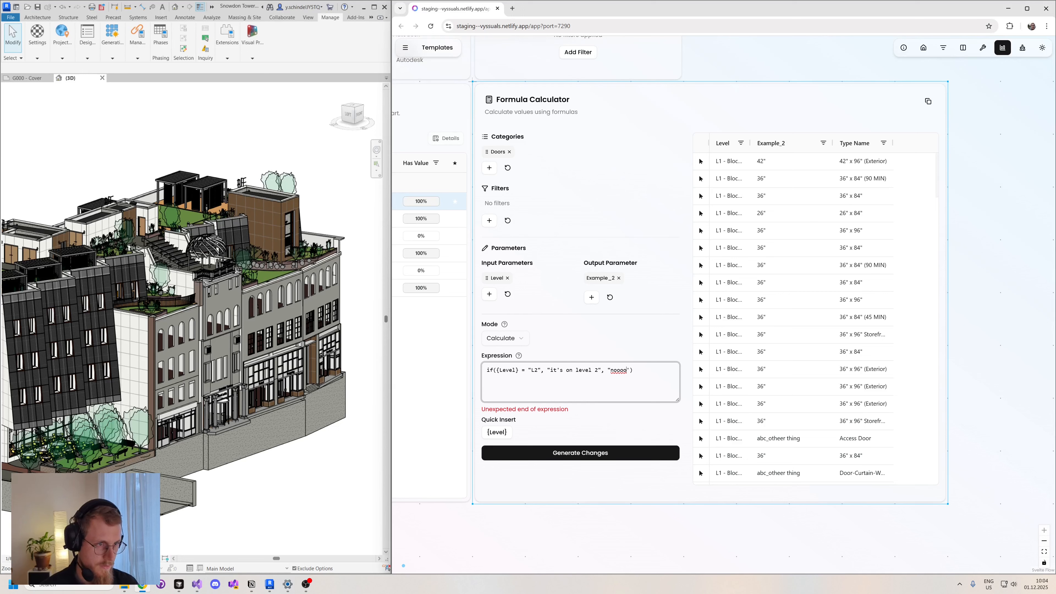
pyautogui.write('"')
pyautogui.press('Delete')
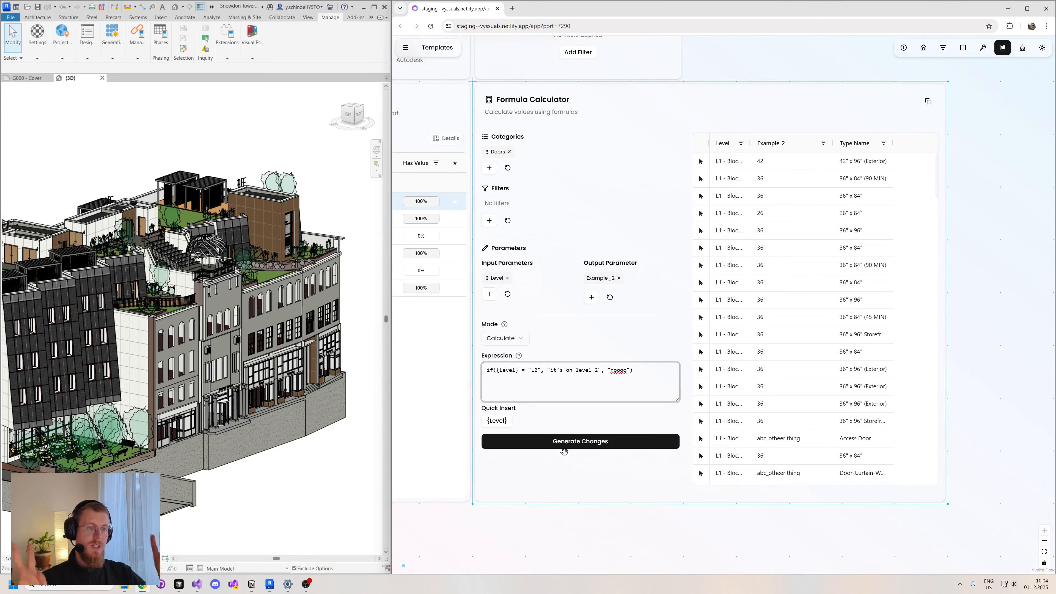
# - Generate the Example_2 changes and filter the table's Level column to values containing L2
pyautogui.click(583, 442)
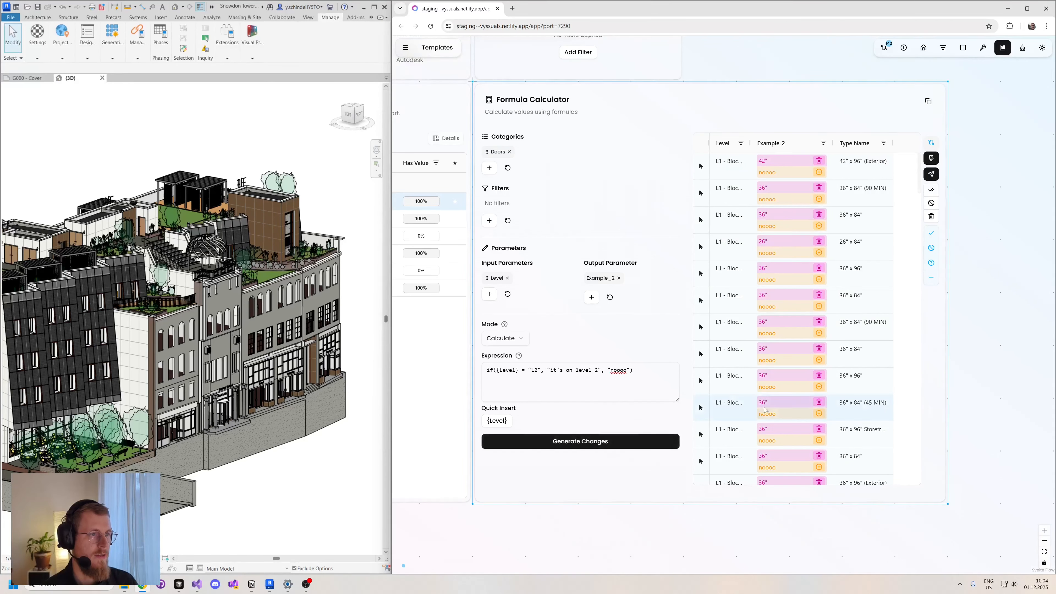
pyautogui.click(740, 144)
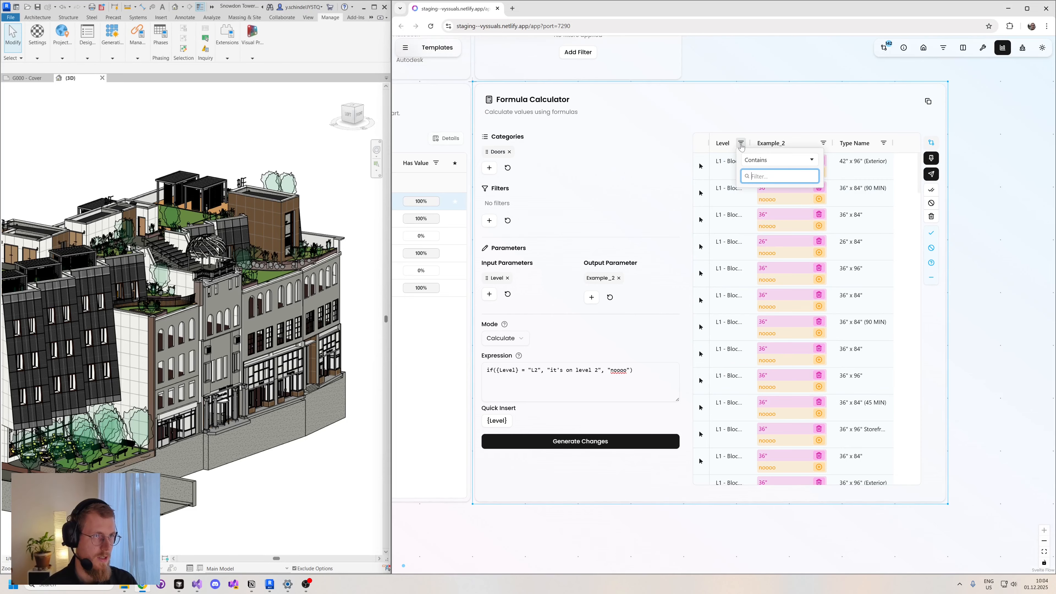
pyautogui.write('L2')
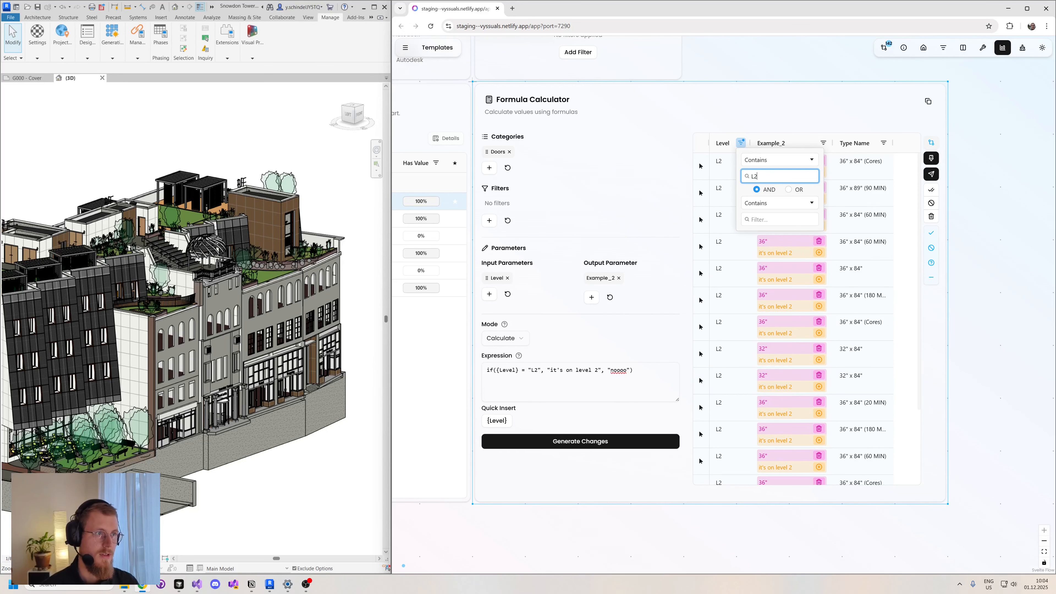
# - Clear the L2 filter on the table's Level column and review the proposed Example_2 changes for all doors
pyautogui.press('BackSpace')
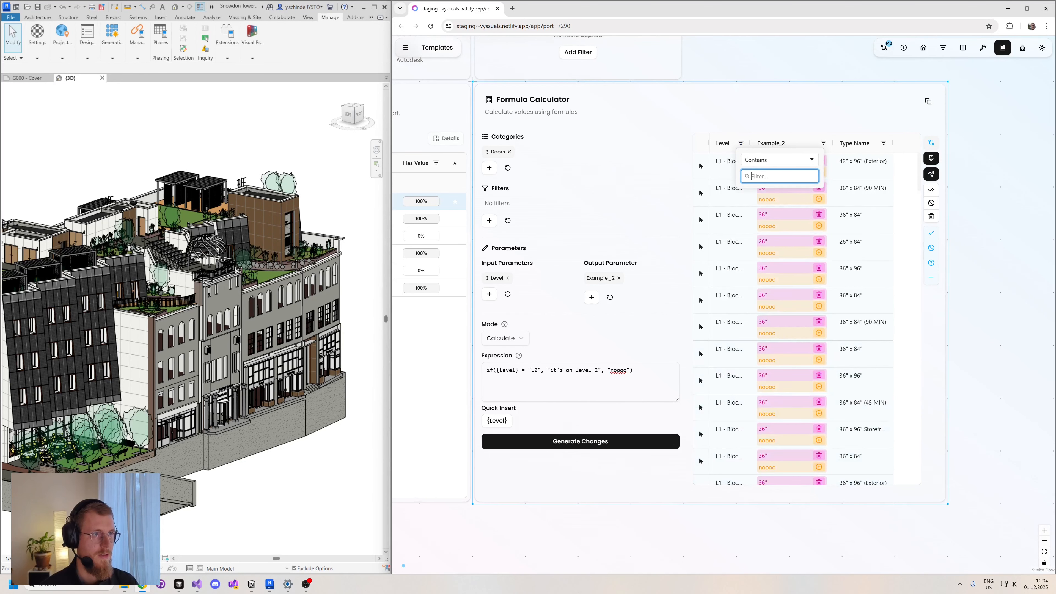
pyautogui.click(852, 116)
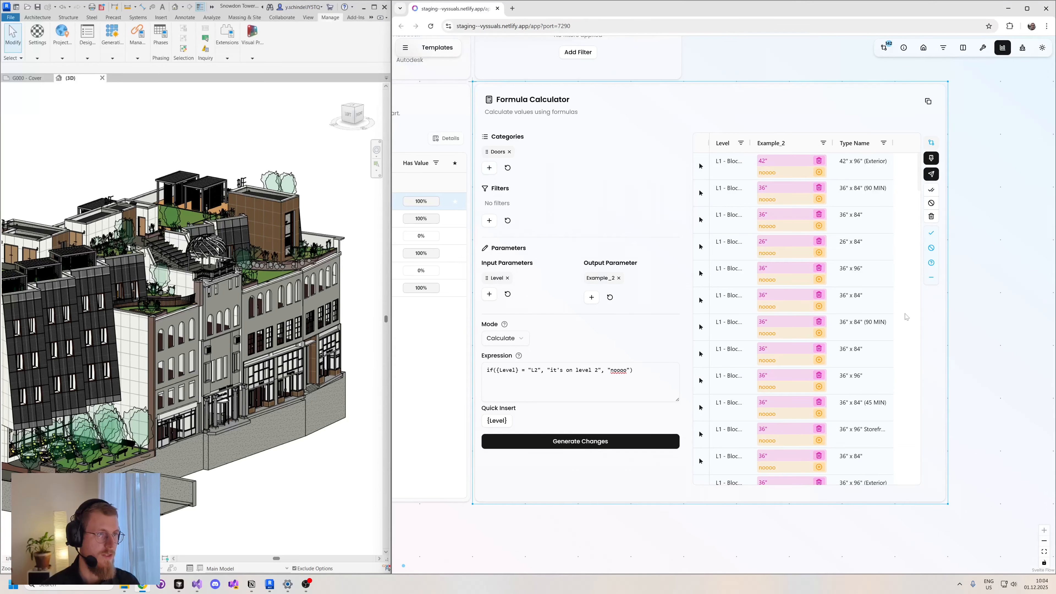
pyautogui.scroll(-1, 906, 318)
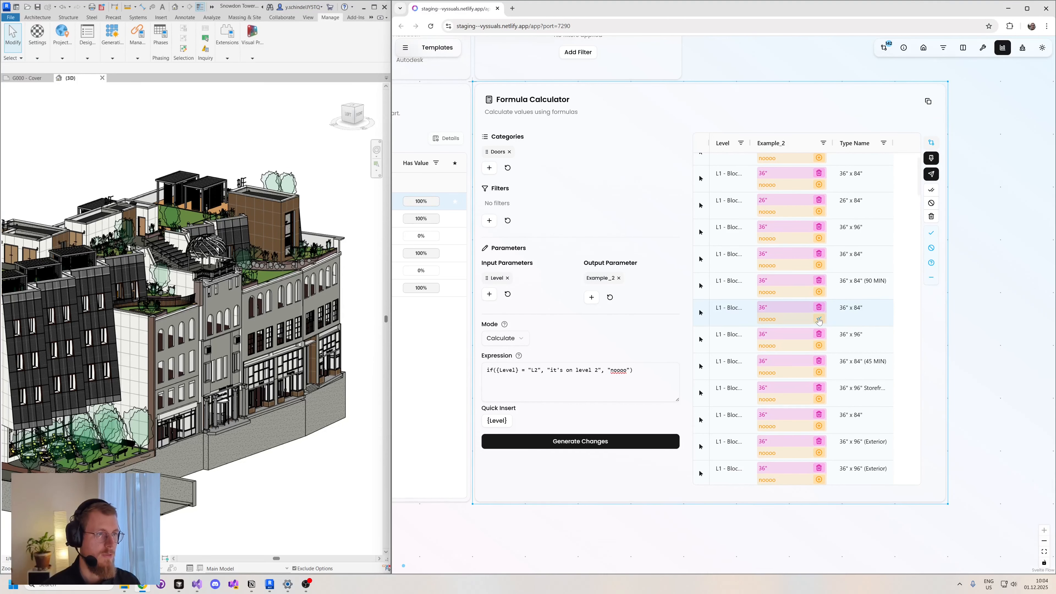
pyautogui.scroll(1, 819, 219)
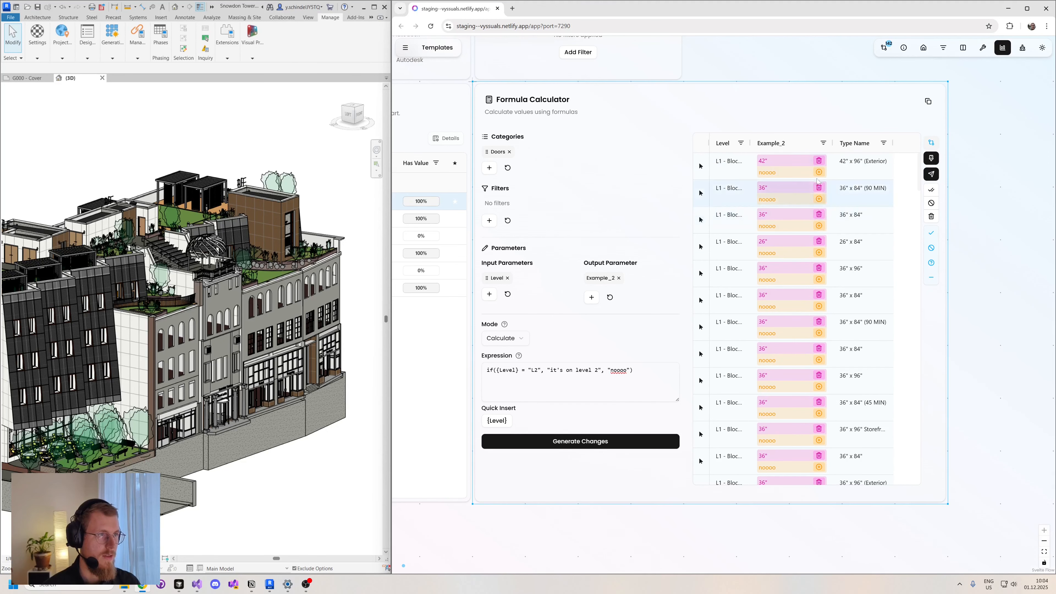
# - Approve the Example_2 change in the table's second row and discard the changes in the third and fourth rows
pyautogui.click(819, 200)
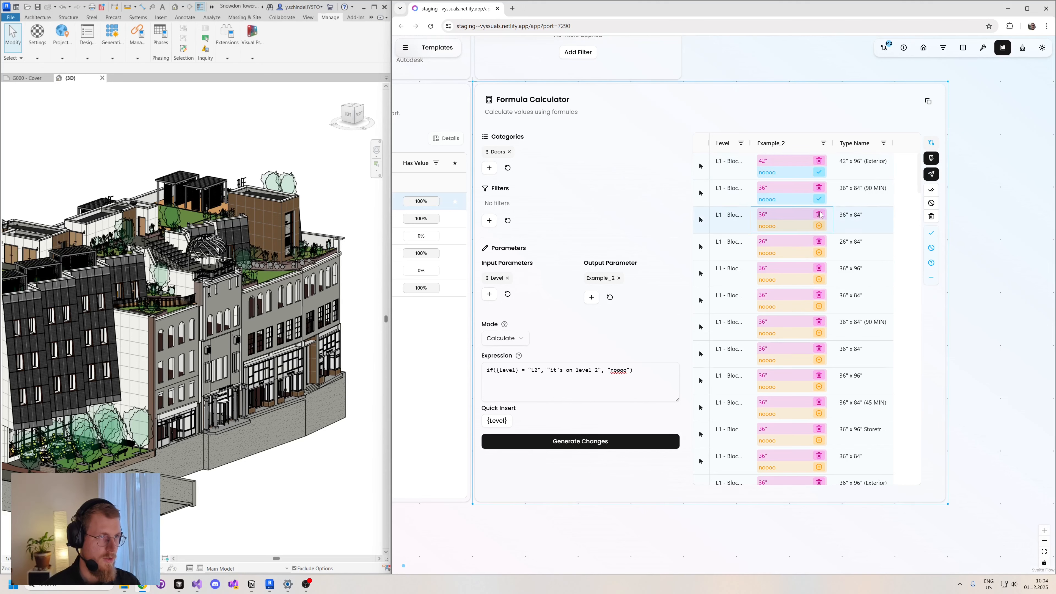
pyautogui.click(819, 215)
pyautogui.click(819, 231)
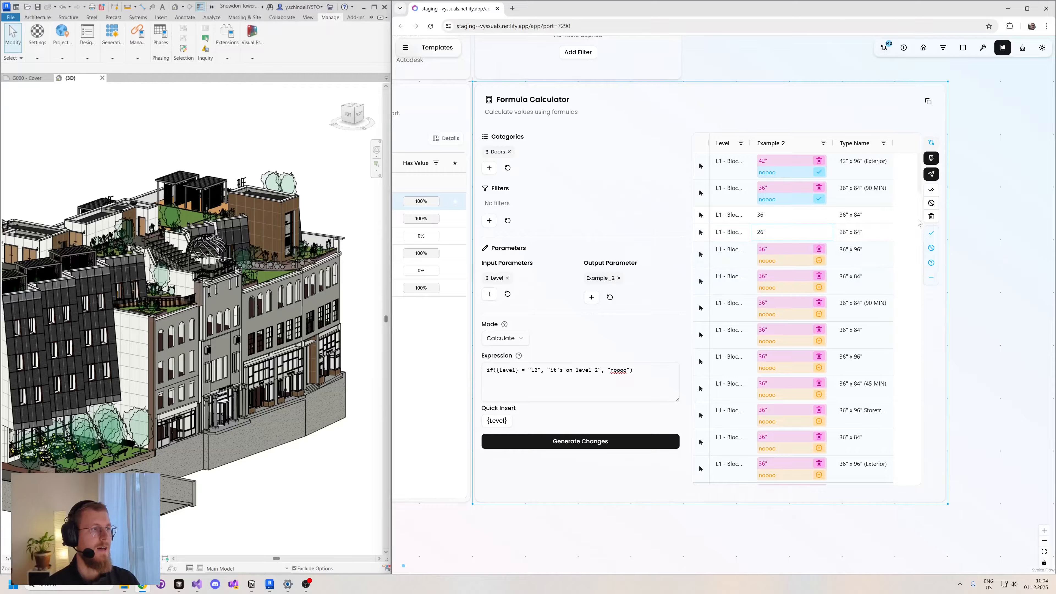
# - Approve all visible Example_2 changes, apply them to the Revit model and check the updated table rows
pyautogui.click(932, 190)
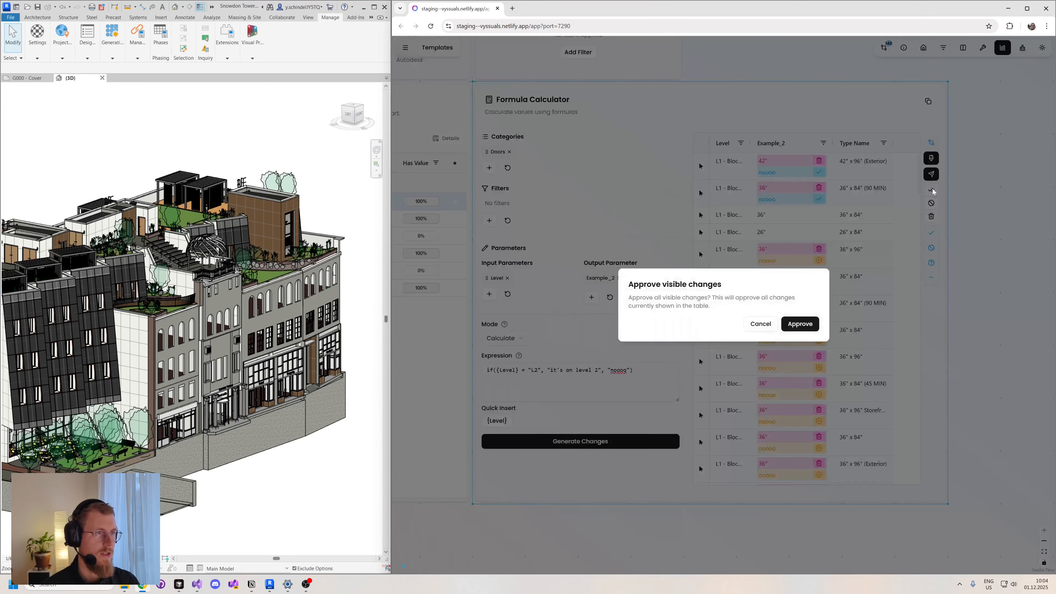
pyautogui.click(800, 324)
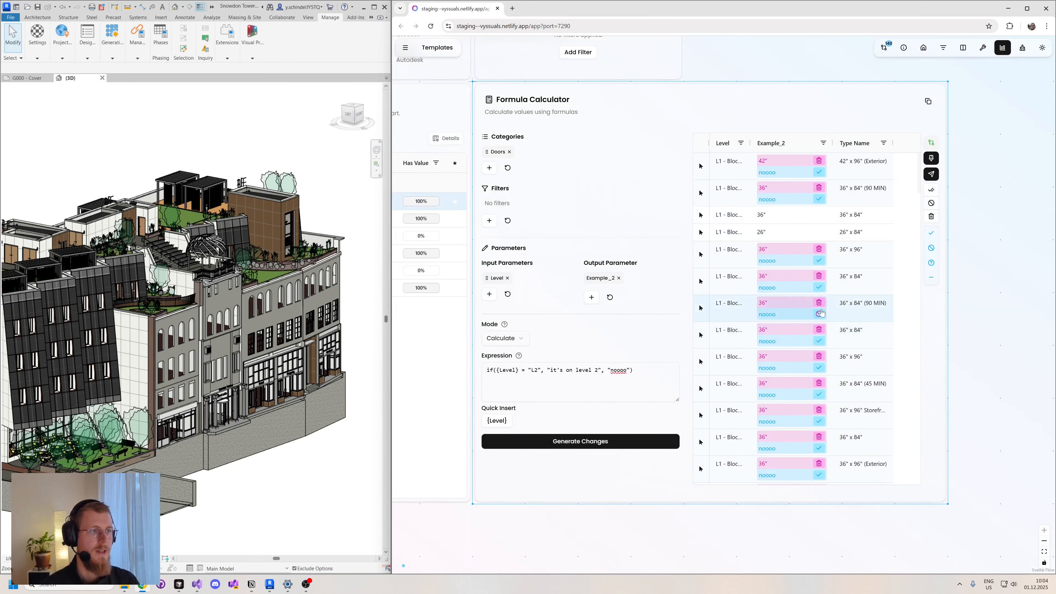
pyautogui.click(931, 174)
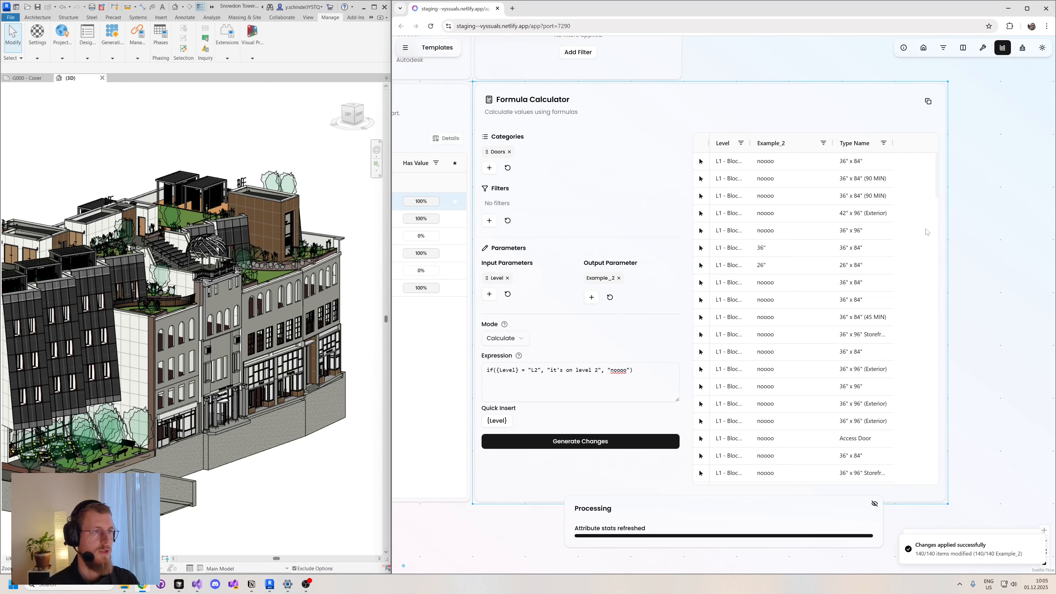
pyautogui.scroll(-4, 819, 246)
pyautogui.scroll(1, 819, 245)
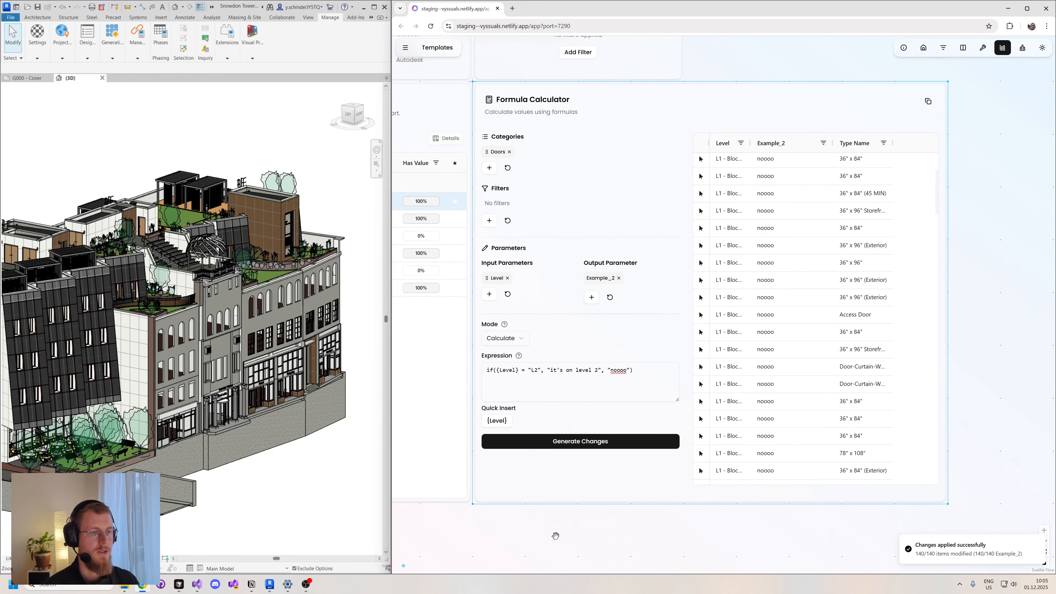
# - Create a count chart of the doors' Example_2 parameter and place it in the free canvas area below the cards
pyautogui.moveTo(554, 534); pyautogui.dragTo(830, 510)
pyautogui.click(530, 197)
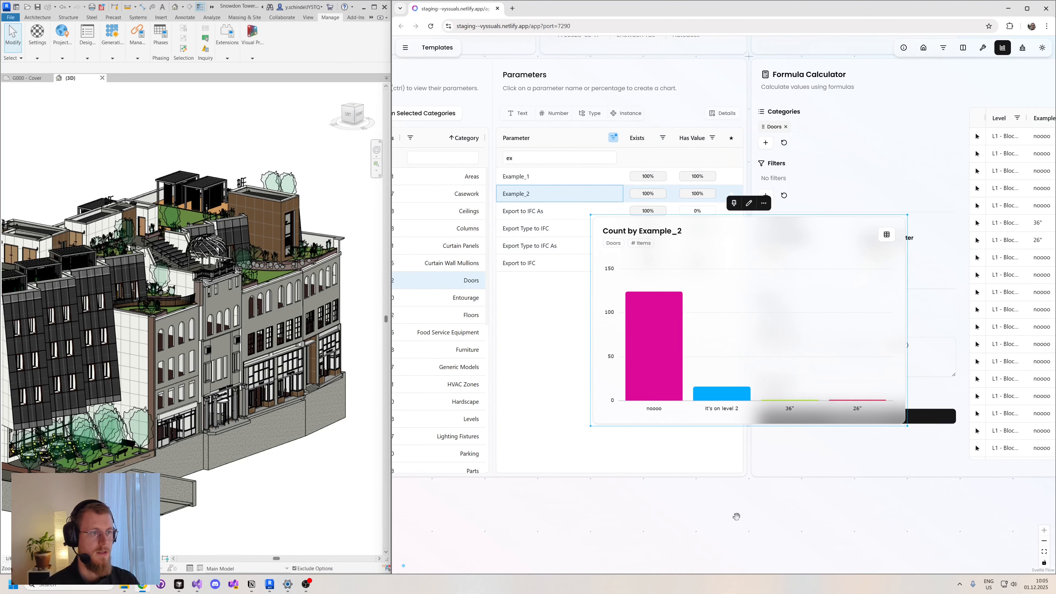
pyautogui.moveTo(761, 511); pyautogui.dragTo(643, 454)
pyautogui.moveTo(626, 180); pyautogui.dragTo(627, 445)
pyautogui.moveTo(871, 475); pyautogui.dragTo(902, 295)
# - Color the doors in Revit by the chart's Example_2 values, then compare the orbited 3D view with the Formula Calculator table
pyautogui.click(641, 234)
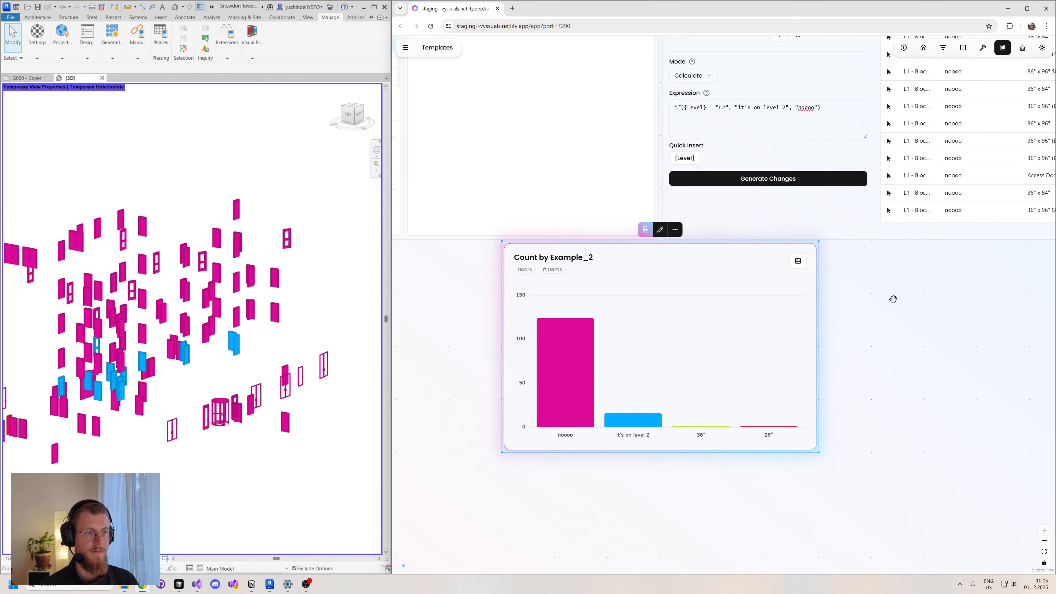
pyautogui.moveTo(893, 299); pyautogui.dragTo(884, 393)
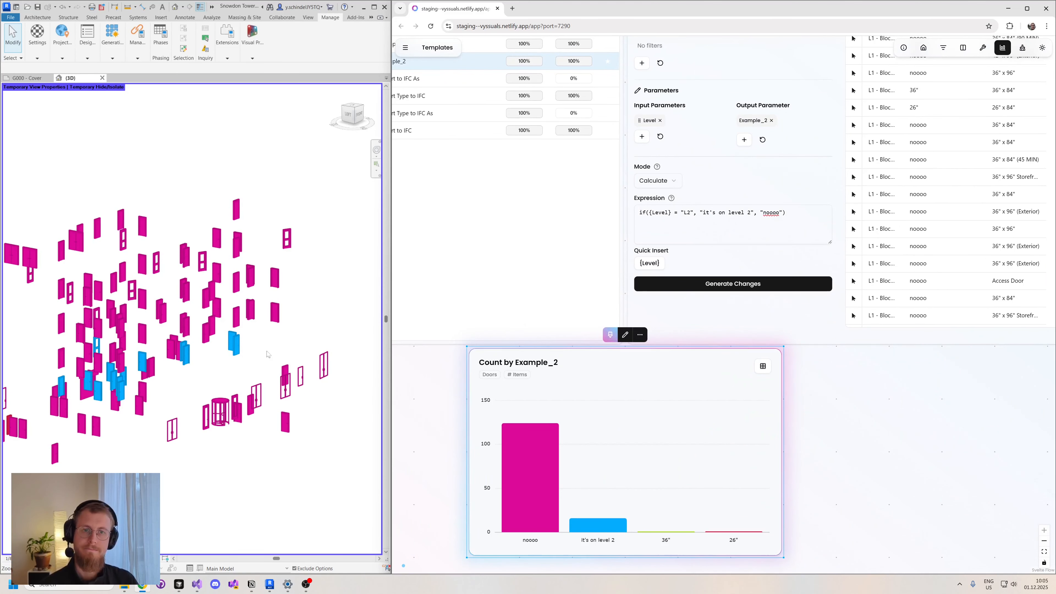
pyautogui.moveTo(852, 447); pyautogui.dragTo(863, 421)
pyautogui.keyDown('shift'); pyautogui.moveTo(214, 452); pyautogui.dragTo(128, 461, button='middle'); pyautogui.keyUp('shift')
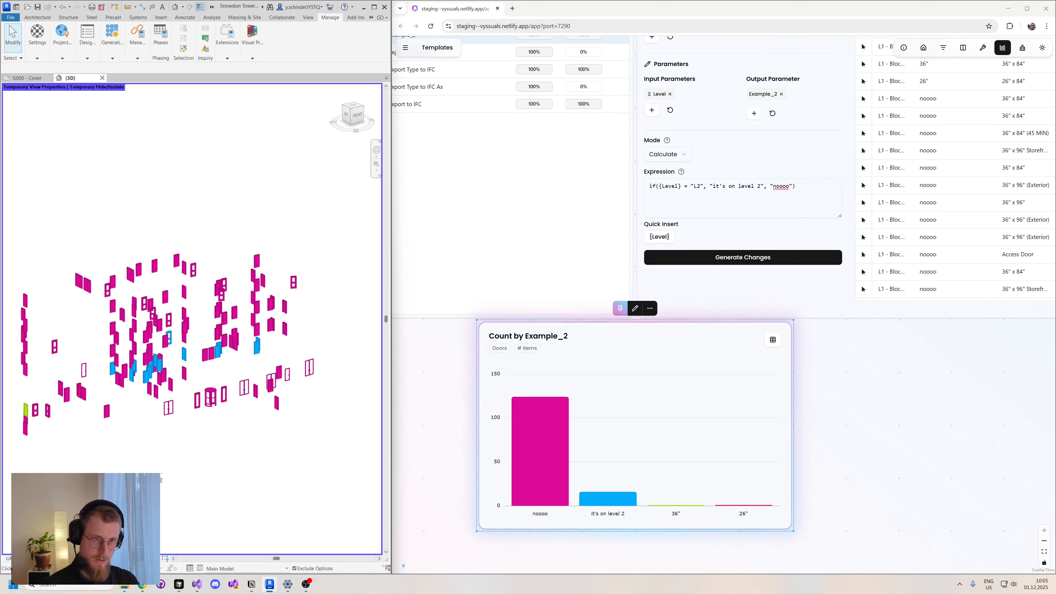
pyautogui.moveTo(884, 417); pyautogui.dragTo(746, 461)
pyautogui.scroll(-2, 776, 462)
pyautogui.scroll(2, 630, 319)
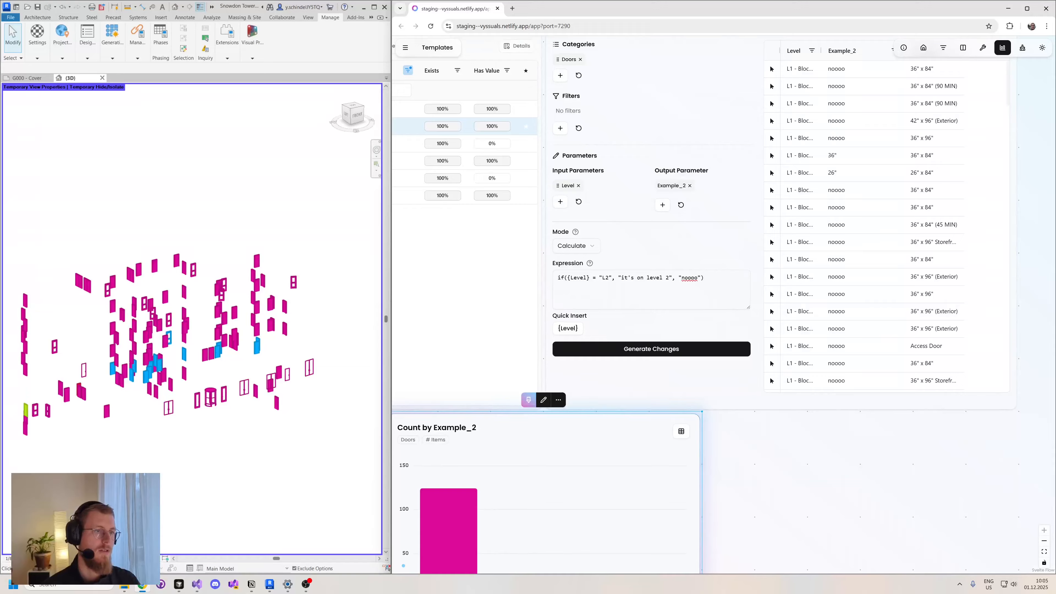
pyautogui.moveTo(782, 455); pyautogui.dragTo(872, 366)
# - Unpin the Example_2 chart to remove its door coloring from the Revit view
pyautogui.click(594, 237)
pyautogui.press('Escape')
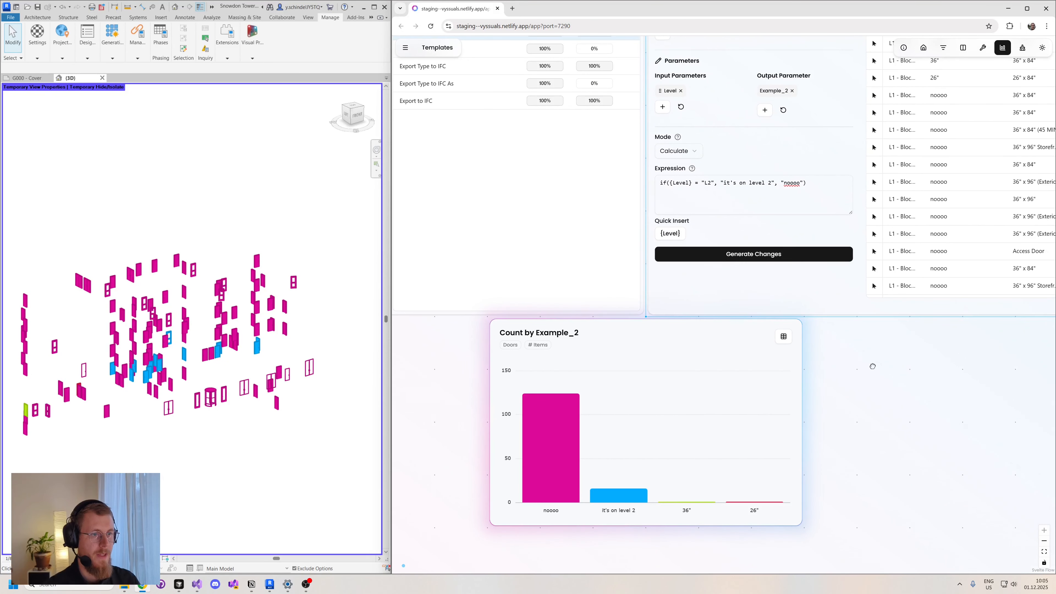
pyautogui.click(723, 335)
pyautogui.click(633, 305)
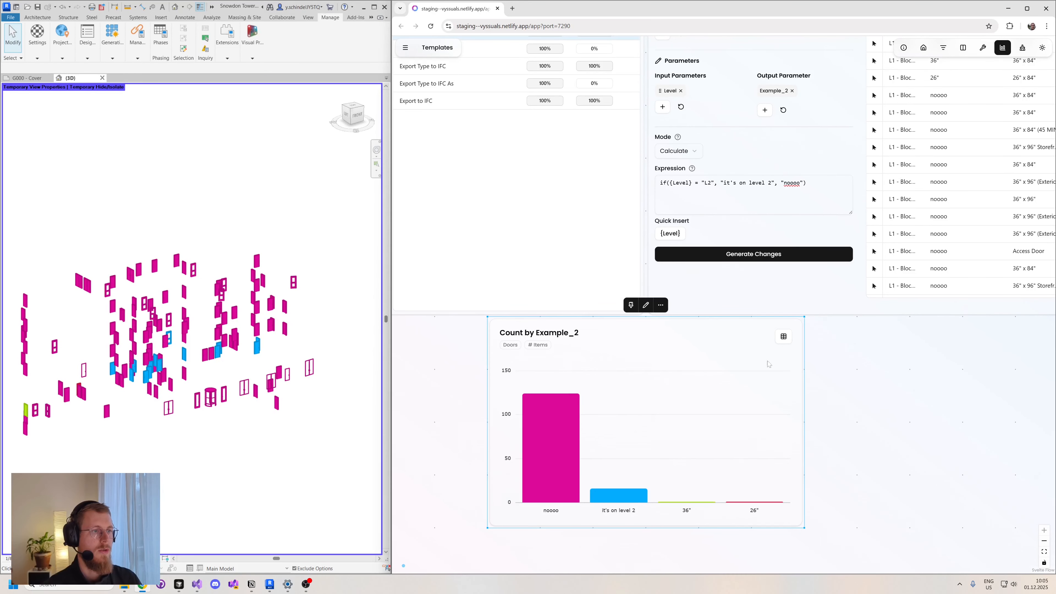
# - Replace the Formula Calculator's Doors category with Rooms
pyautogui.moveTo(858, 361); pyautogui.dragTo(727, 557)
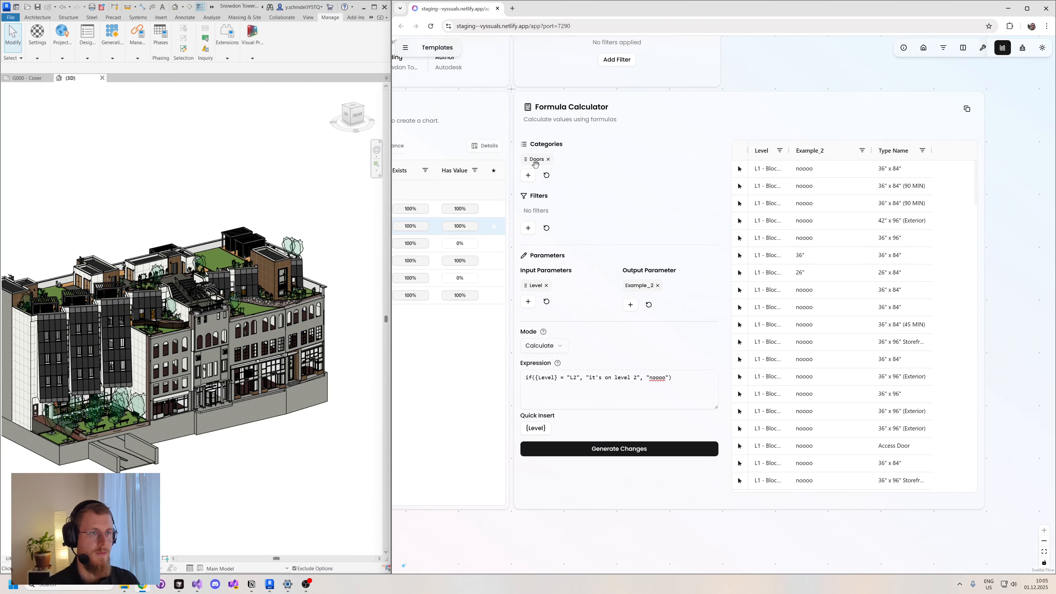
pyautogui.click(548, 159)
pyautogui.click(528, 176)
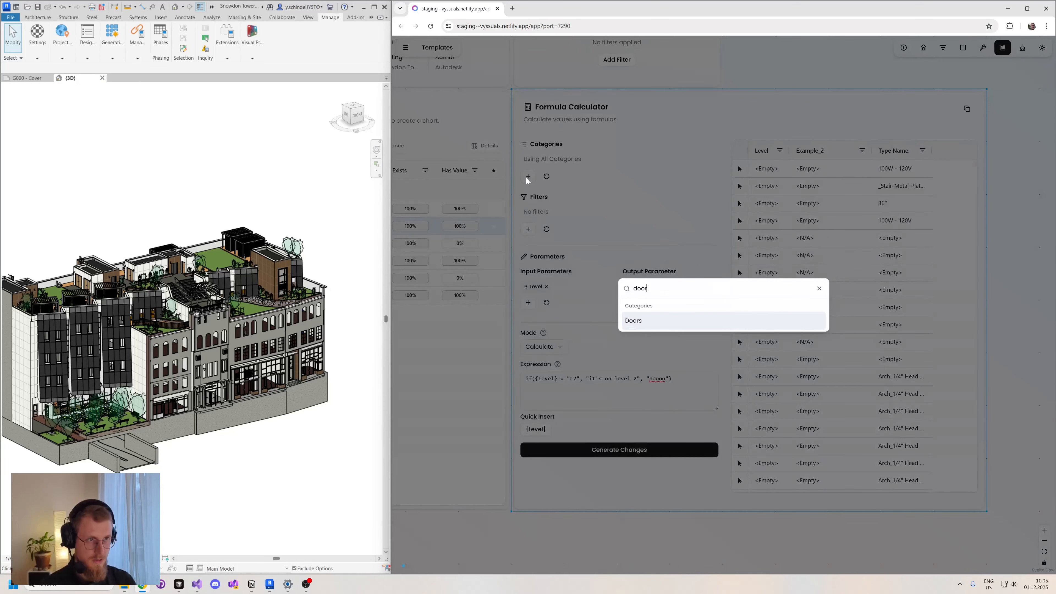
pyautogui.write('roo')
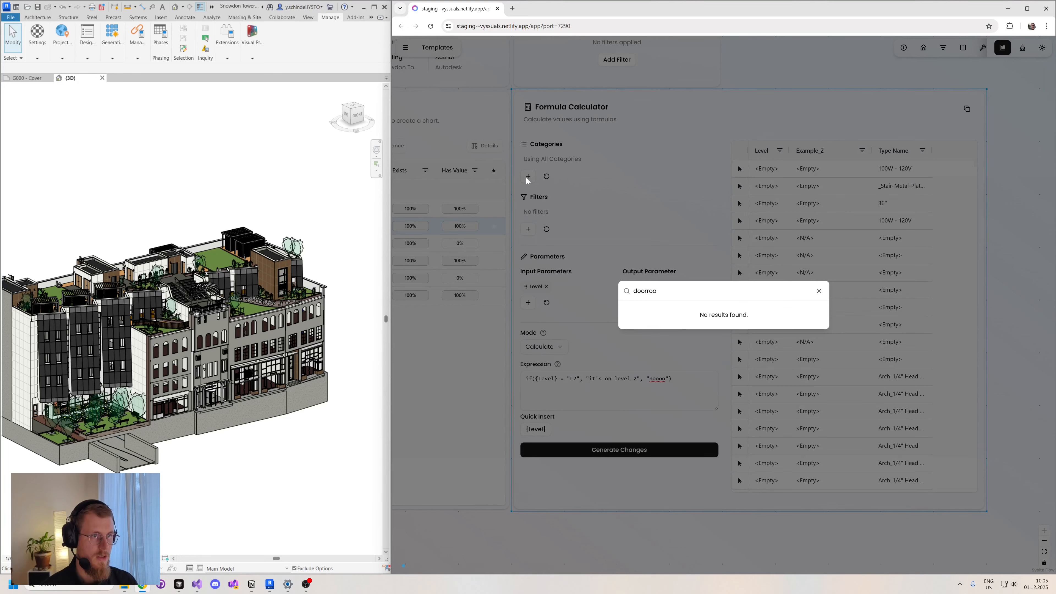
pyautogui.hotkey('ctrl', 'a')
pyautogui.press('BackSpace')
pyautogui.write('roo')
pyautogui.press('Down')
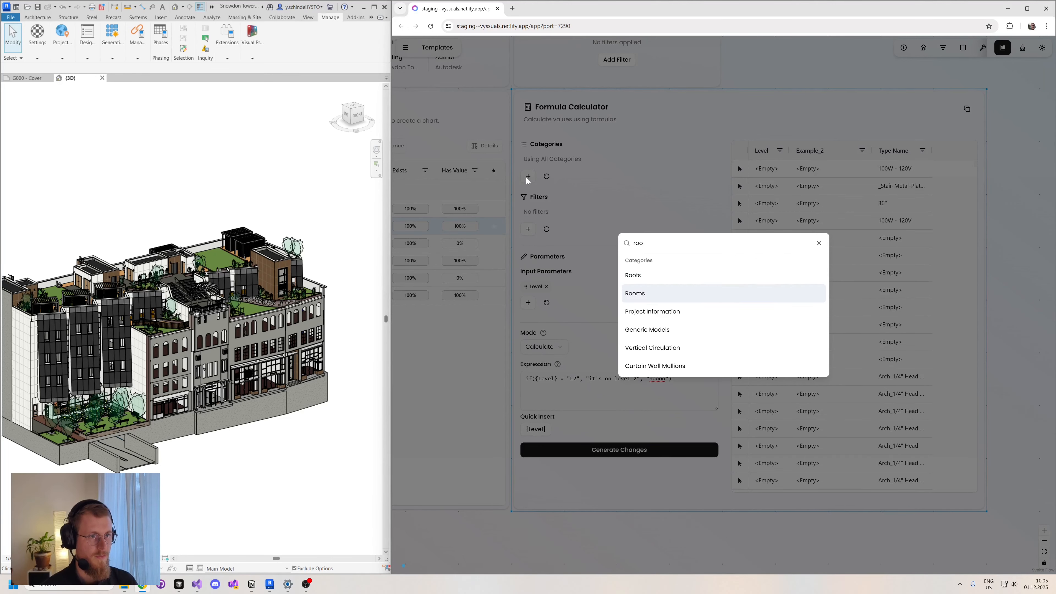
pyautogui.press('Return')
pyautogui.press('Escape')
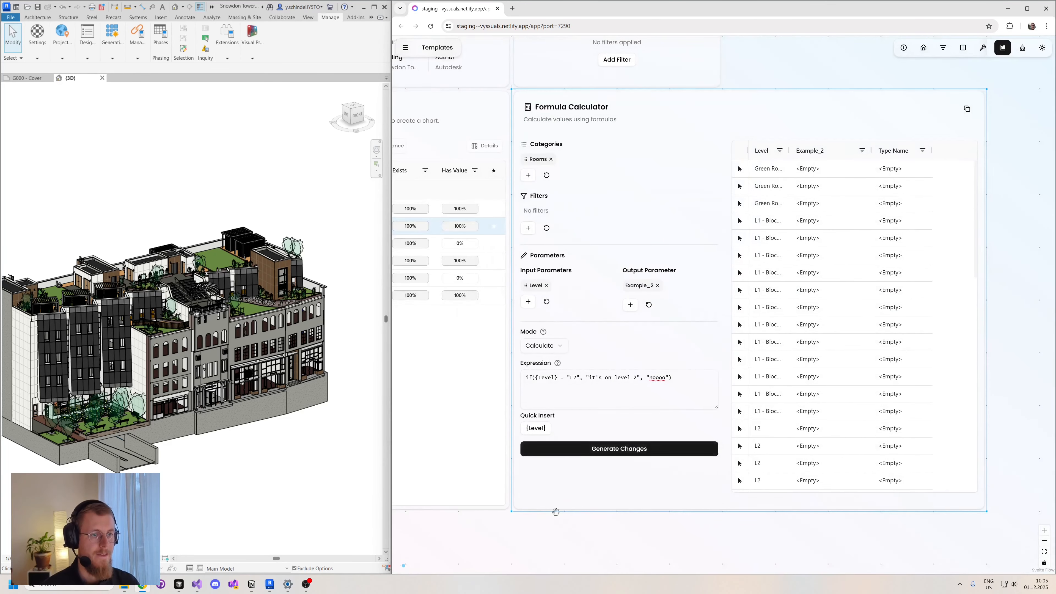
# - Select the Rooms category in the Categories list and filter its parameters by "occ"
pyautogui.moveTo(530, 512); pyautogui.dragTo(797, 497)
pyautogui.moveTo(535, 502); pyautogui.dragTo(628, 493)
pyautogui.scroll(-6, 581, 408)
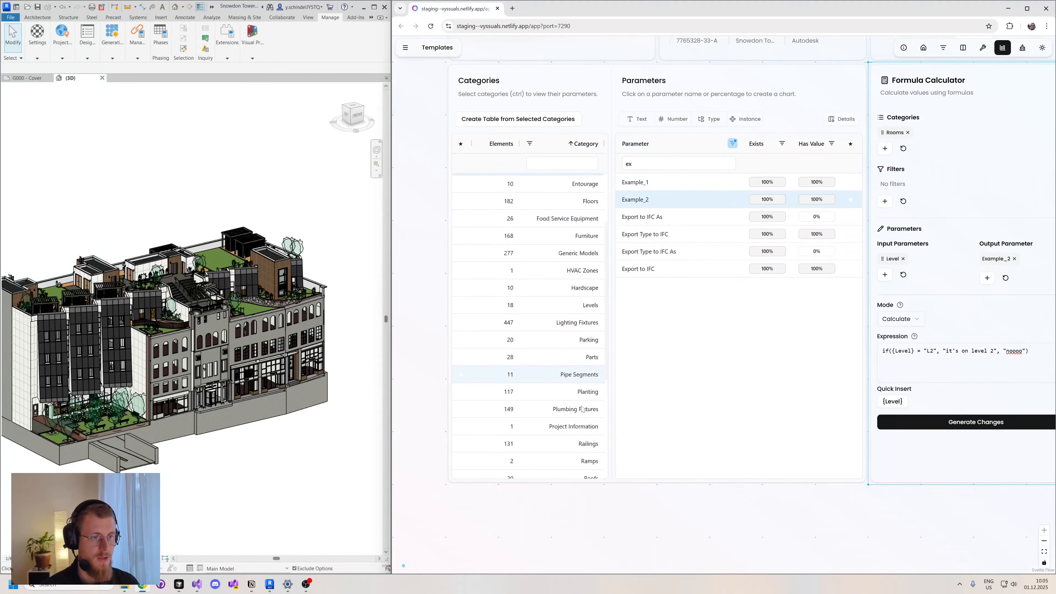
pyautogui.scroll(2, 582, 409)
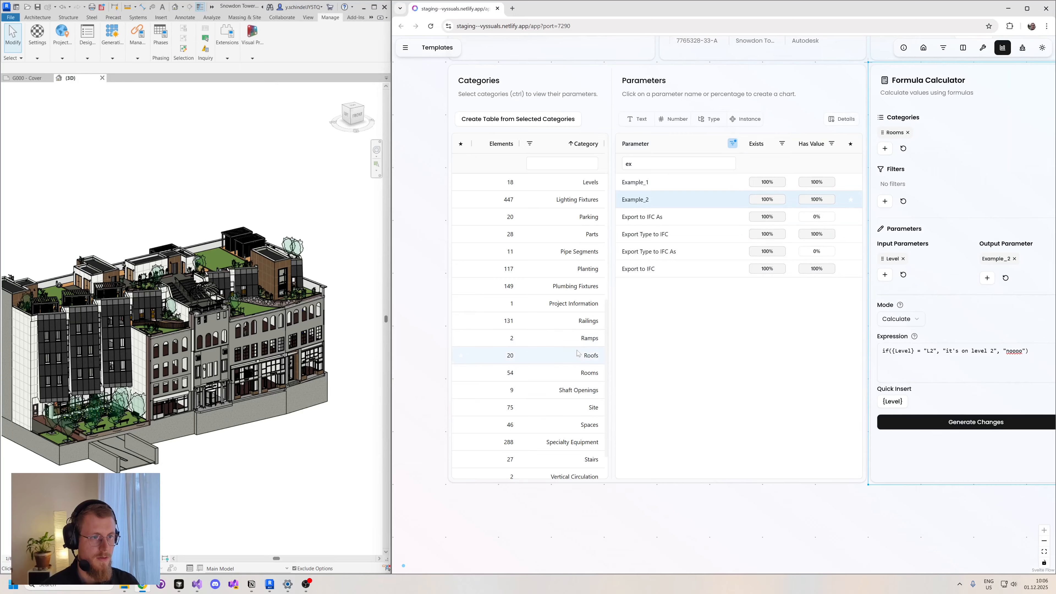
pyautogui.click(584, 372)
pyautogui.click(632, 163)
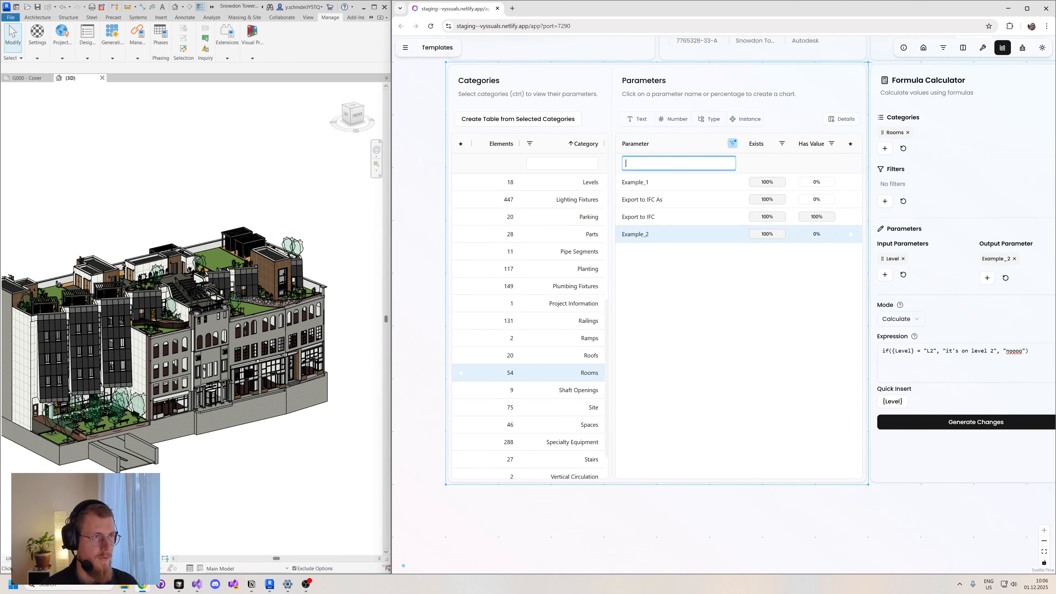
pyautogui.write('occ')
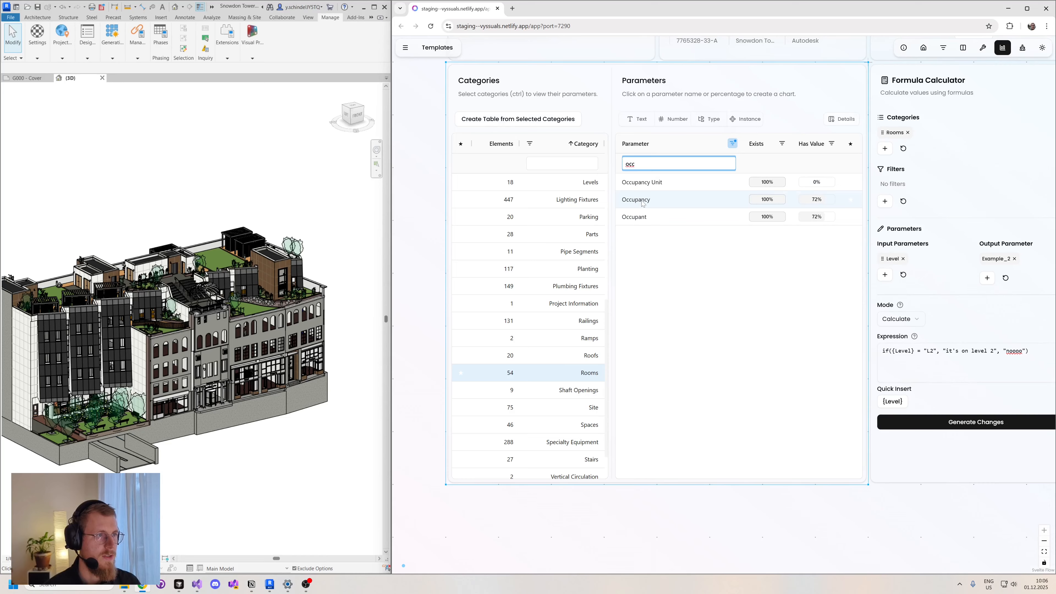
# - Create a count chart of the rooms' Occupancy parameter and place it beside the Formula Calculator card
pyautogui.moveTo(643, 202)
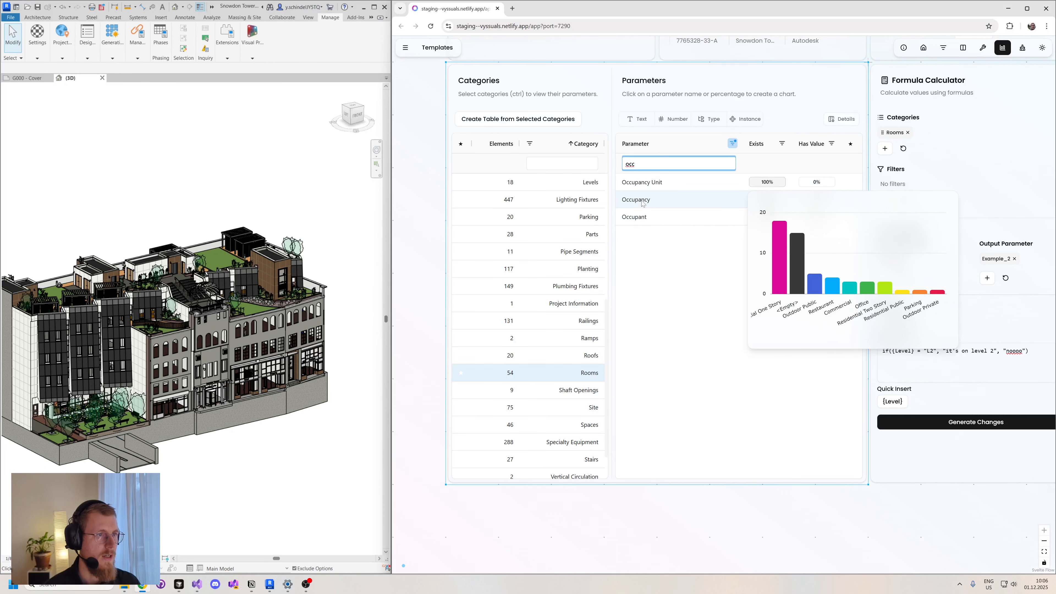
pyautogui.click(643, 203)
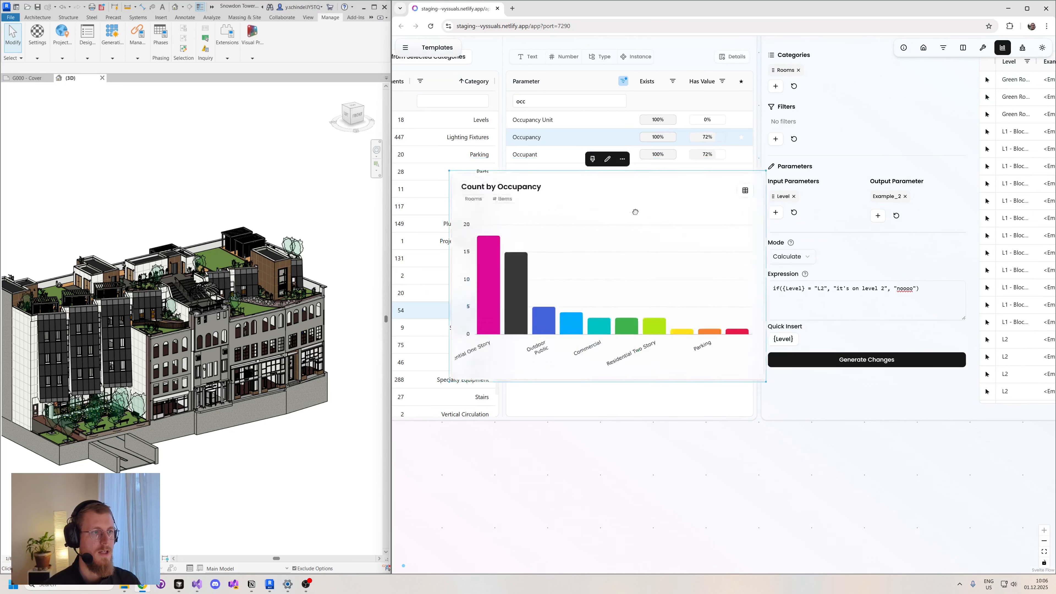
pyautogui.moveTo(636, 212); pyautogui.dragTo(945, 463)
pyautogui.moveTo(647, 475); pyautogui.dragTo(438, 468)
pyautogui.moveTo(642, 421); pyautogui.dragTo(959, 260)
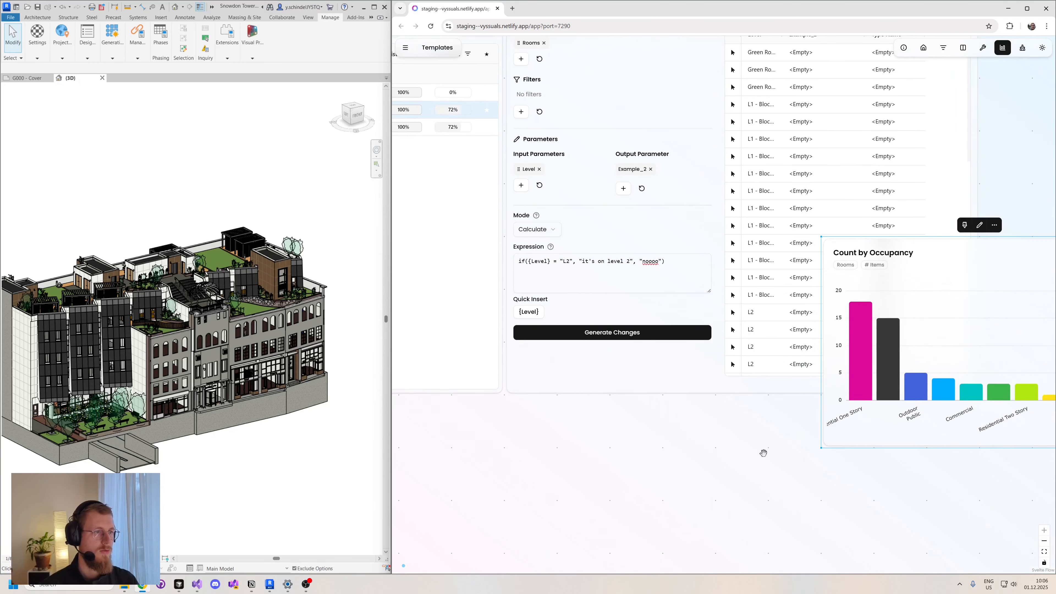
pyautogui.moveTo(763, 453); pyautogui.dragTo(619, 540)
pyautogui.moveTo(788, 352); pyautogui.dragTo(948, 295)
pyautogui.moveTo(939, 227); pyautogui.dragTo(857, 198)
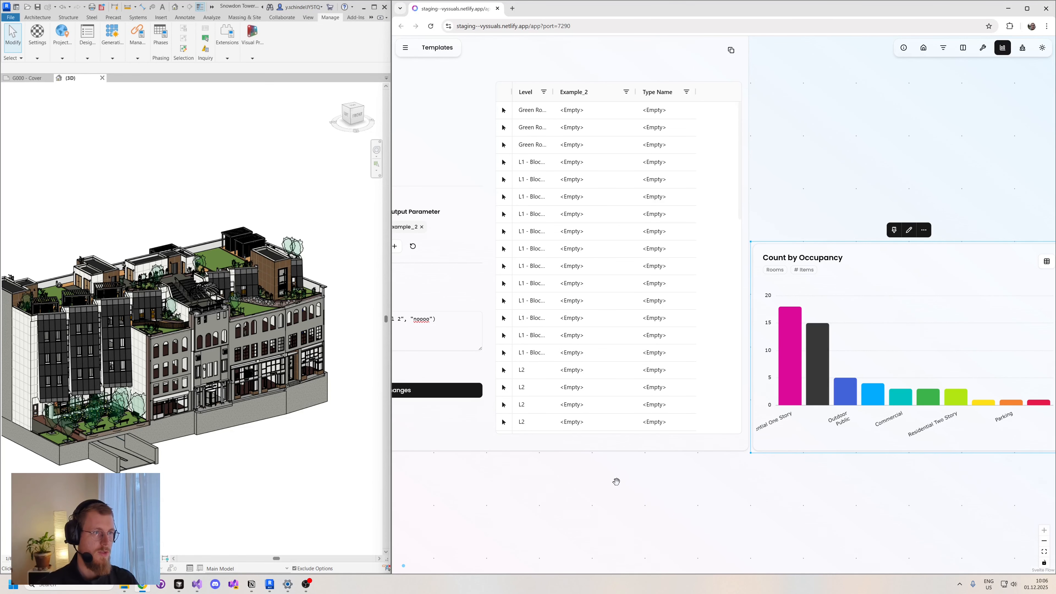
# - Add Occupancy as an input parameter of the Formula Calculator
pyautogui.moveTo(601, 483); pyautogui.dragTo(773, 495)
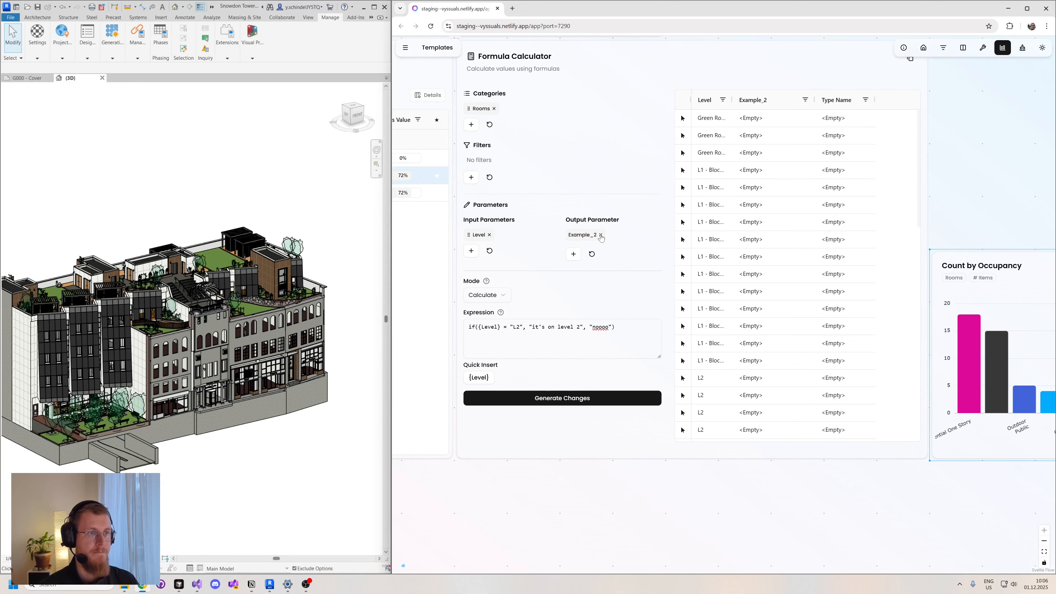
pyautogui.click(471, 251)
pyautogui.write('occ')
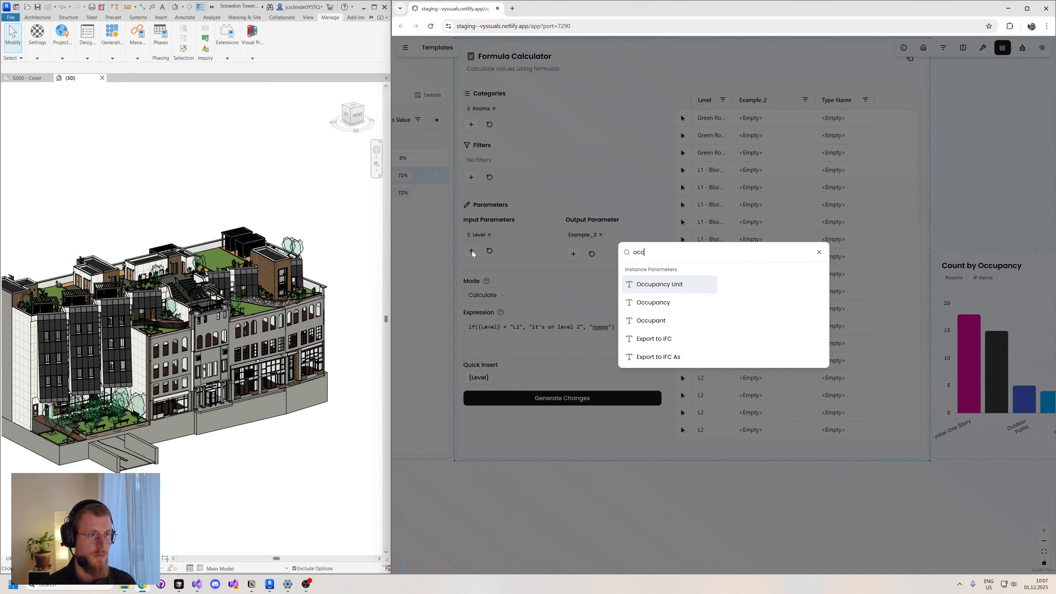
pyautogui.press('Down')
pyautogui.press('Return')
# - Add Area as another input parameter and close the parameter search
pyautogui.press('BackSpace')
pyautogui.press('BackSpace')
pyautogui.press('BackSpace')
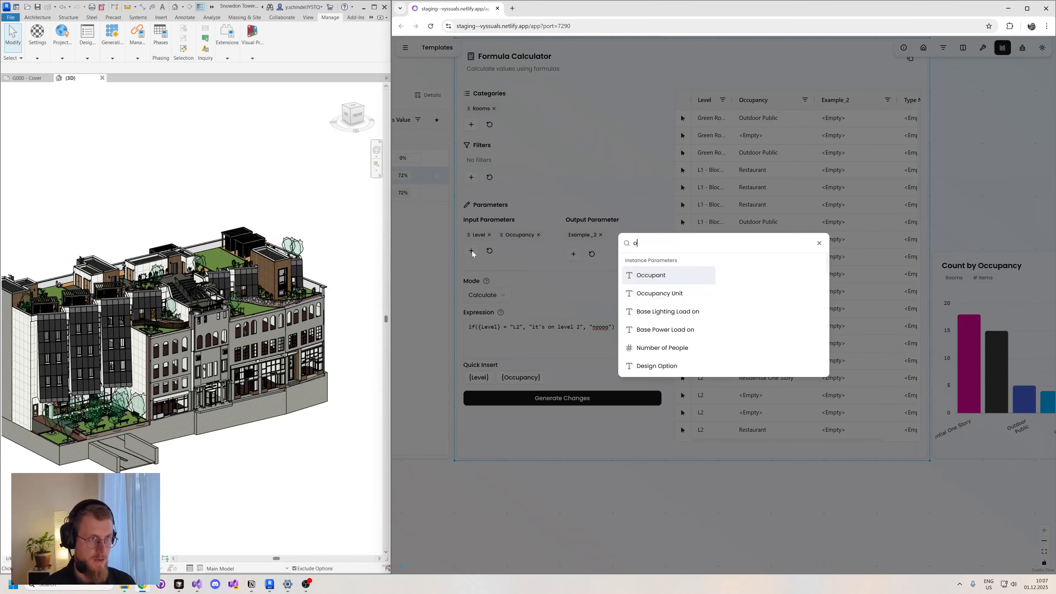
pyautogui.write('are')
pyautogui.press('Down')
pyautogui.press('Return')
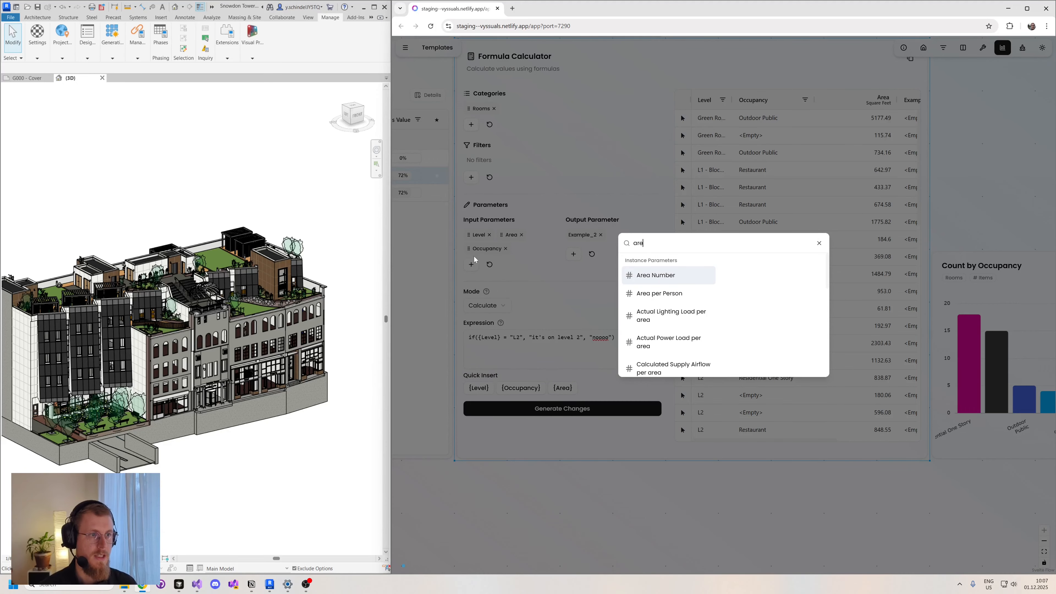
pyautogui.click(580, 301)
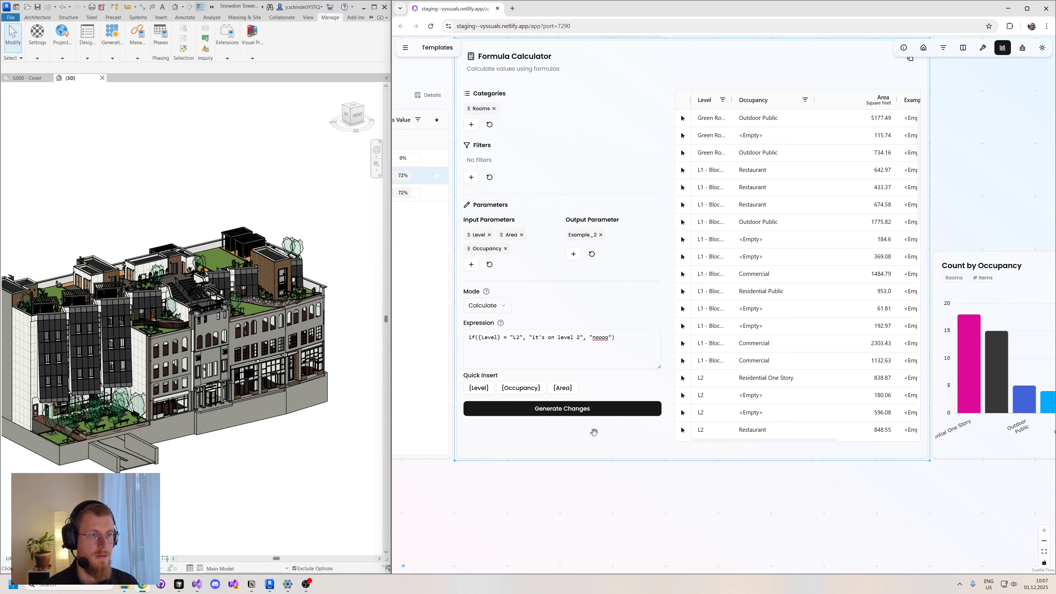
# - Switch the Formula Calculator mode to Aggregate and remove Occupancy from its input parameters
pyautogui.click(480, 306)
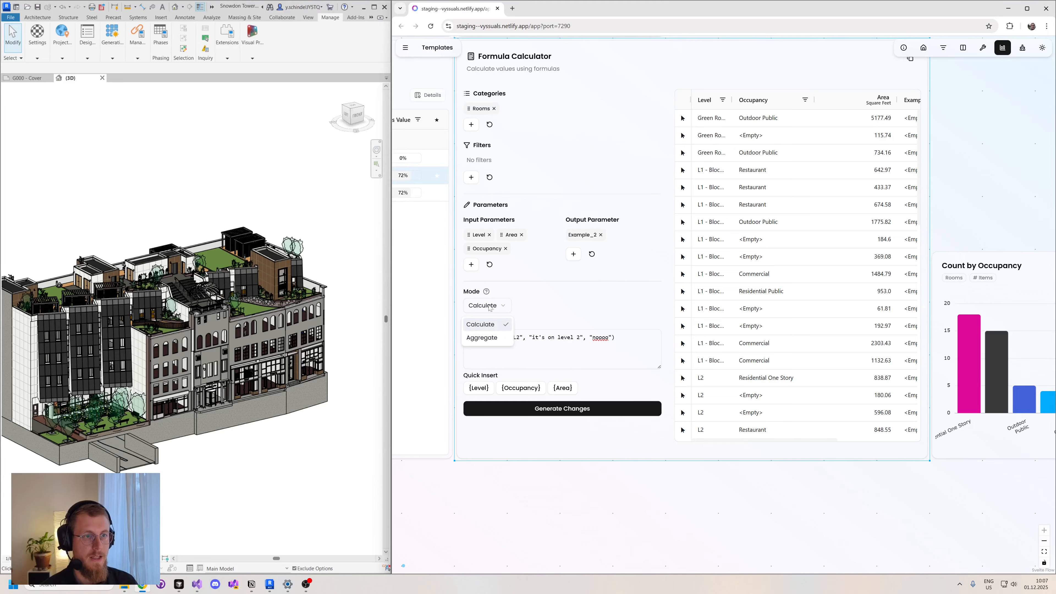
pyautogui.click(480, 339)
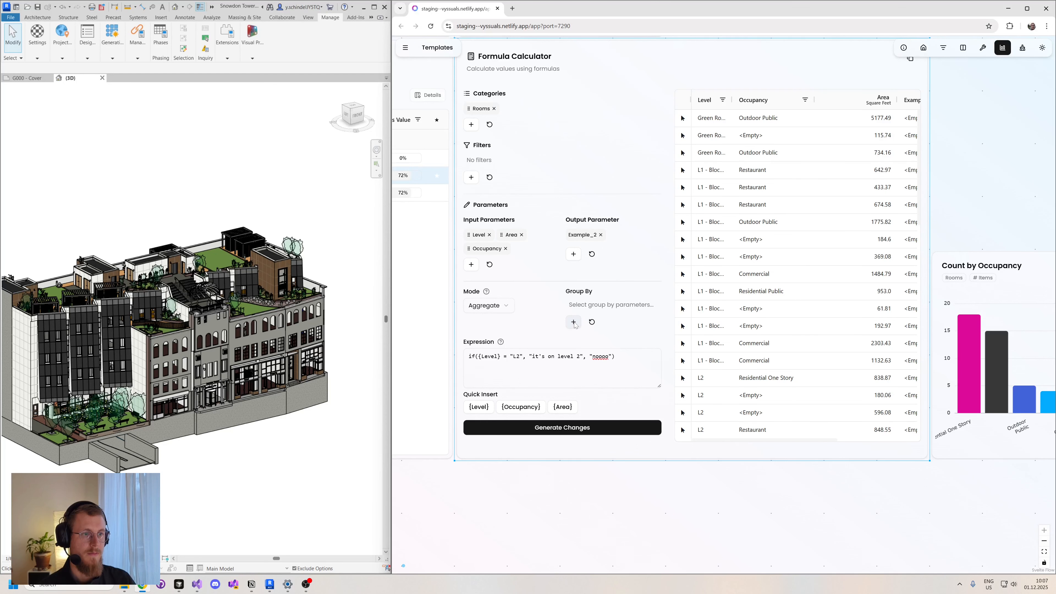
pyautogui.click(506, 248)
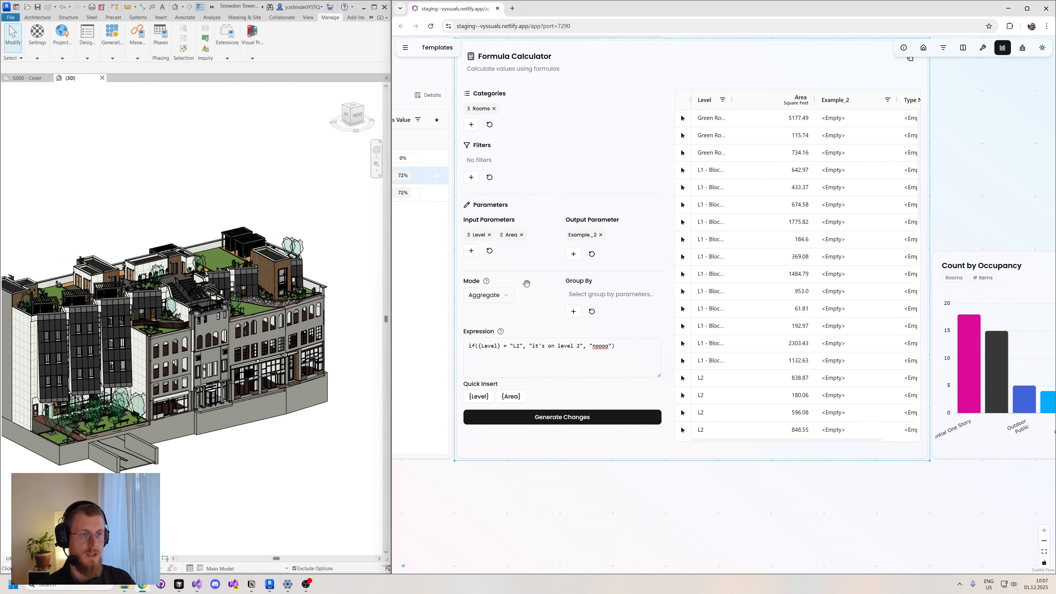
# - Group the calculation by Occupancy and remove Level from the input parameters
pyautogui.click(574, 311)
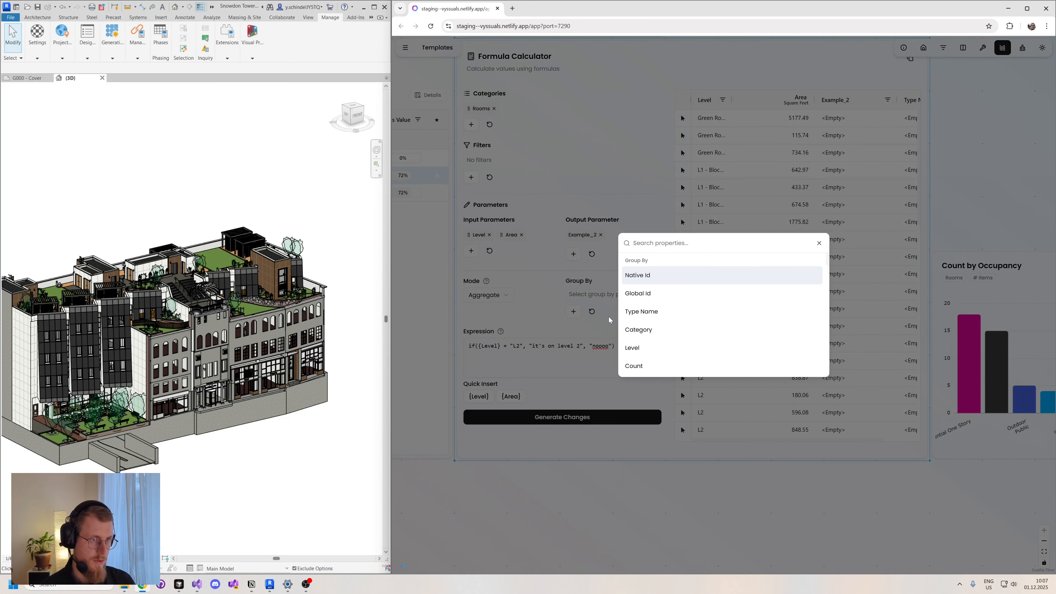
pyautogui.write('occ')
pyautogui.press('Return')
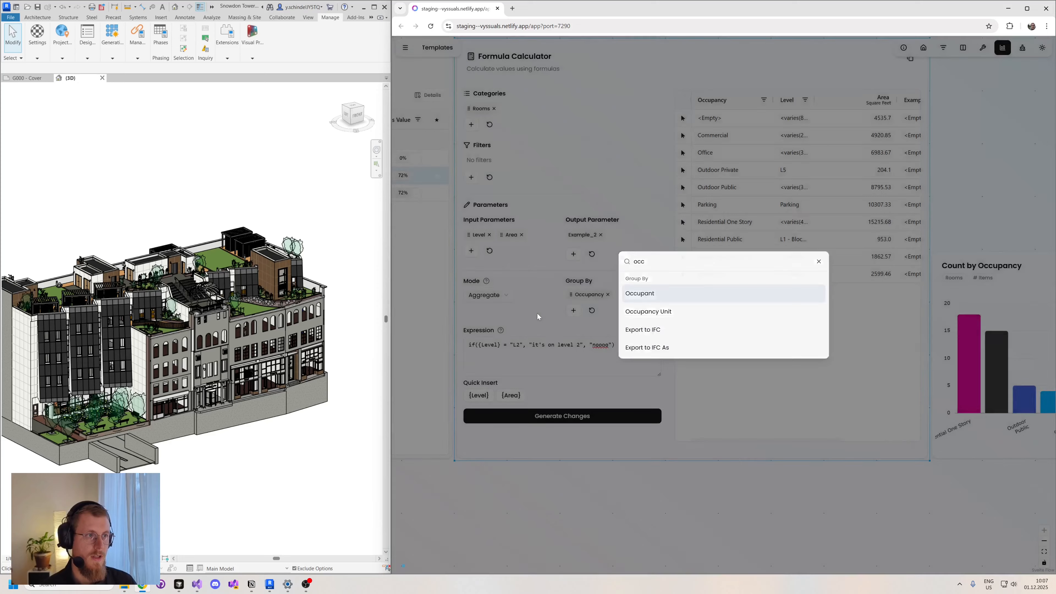
pyautogui.click(537, 314)
pyautogui.moveTo(762, 490); pyautogui.dragTo(711, 508)
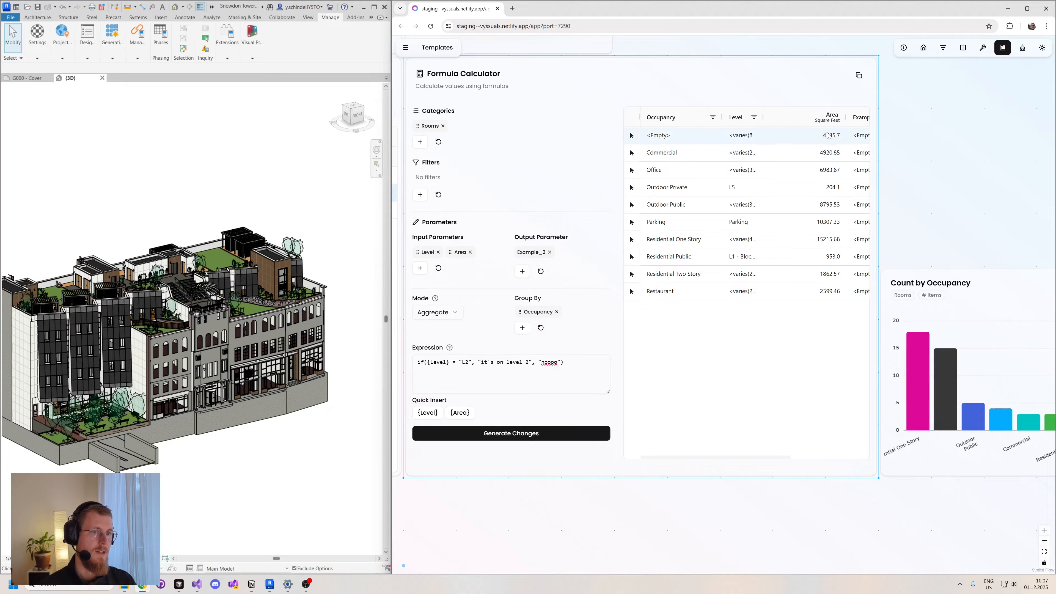
pyautogui.click(438, 252)
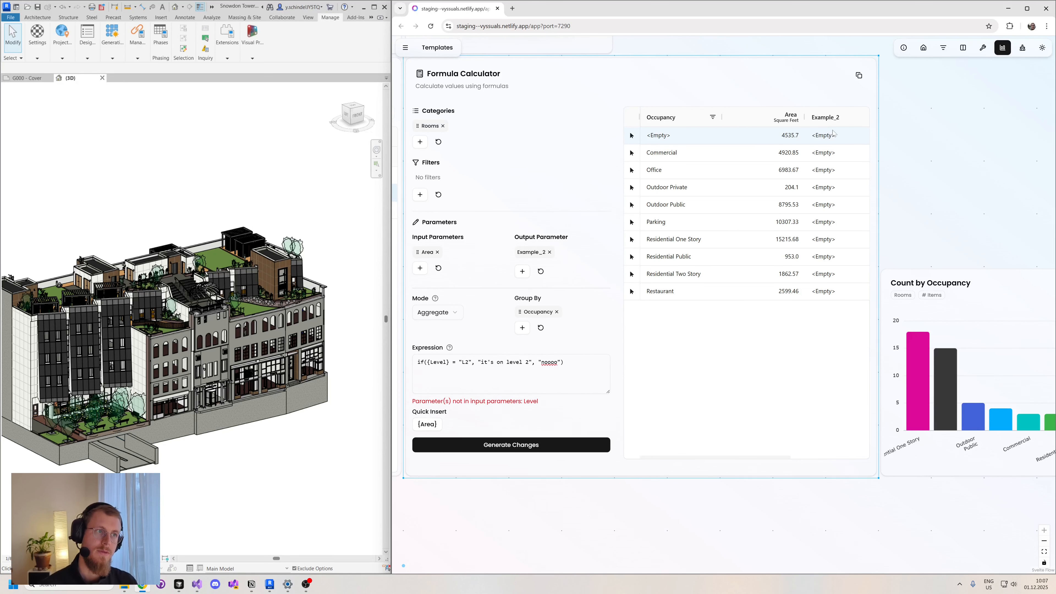
# - Replace the level-based expression with {Area} and try to generate the changes
pyautogui.moveTo(510, 512); pyautogui.dragTo(564, 502)
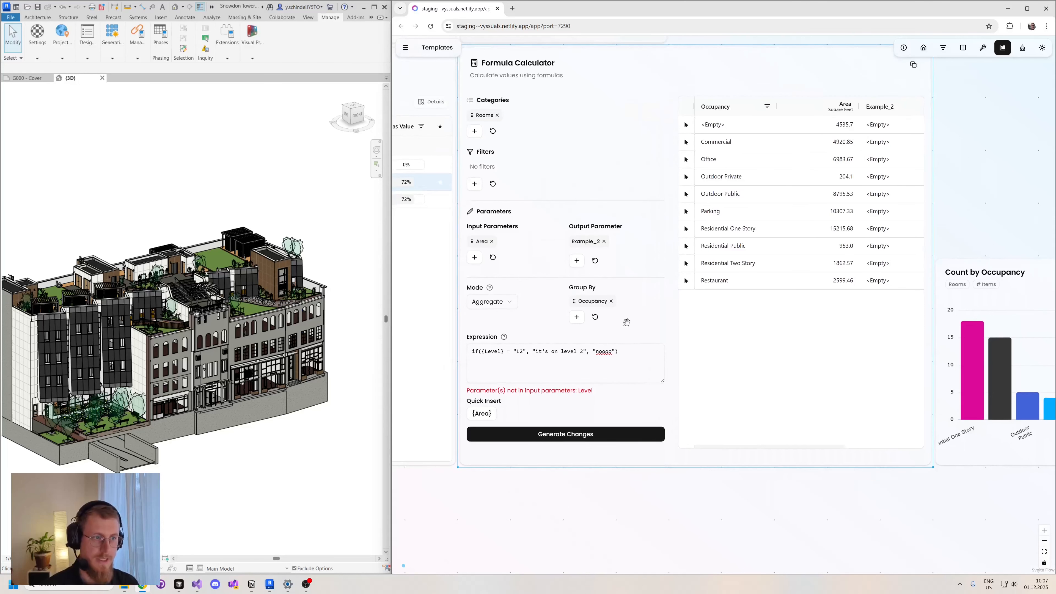
pyautogui.moveTo(619, 351); pyautogui.dragTo(475, 351)
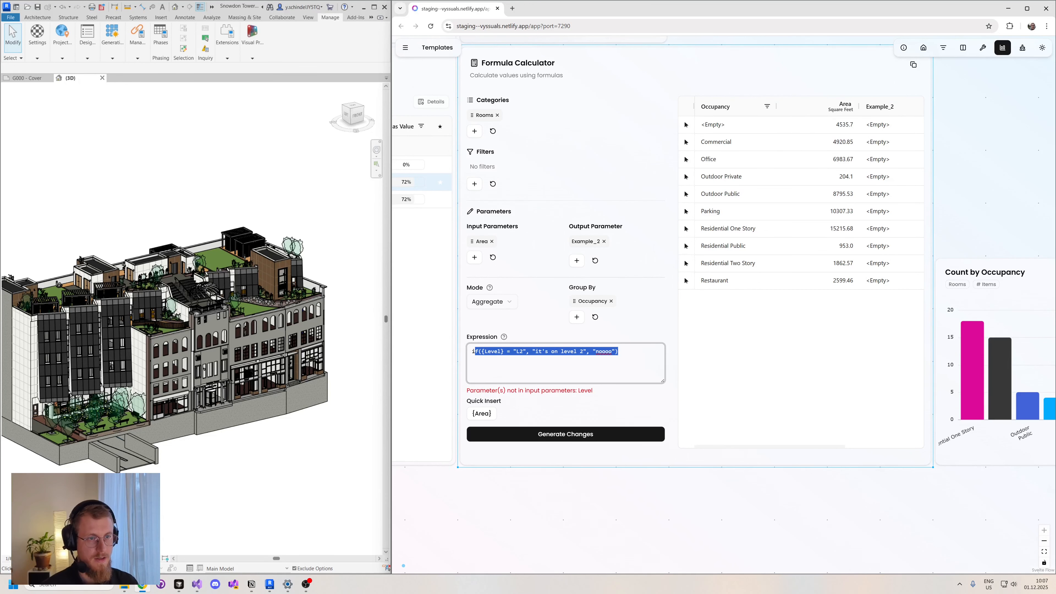
pyautogui.press('BackSpace')
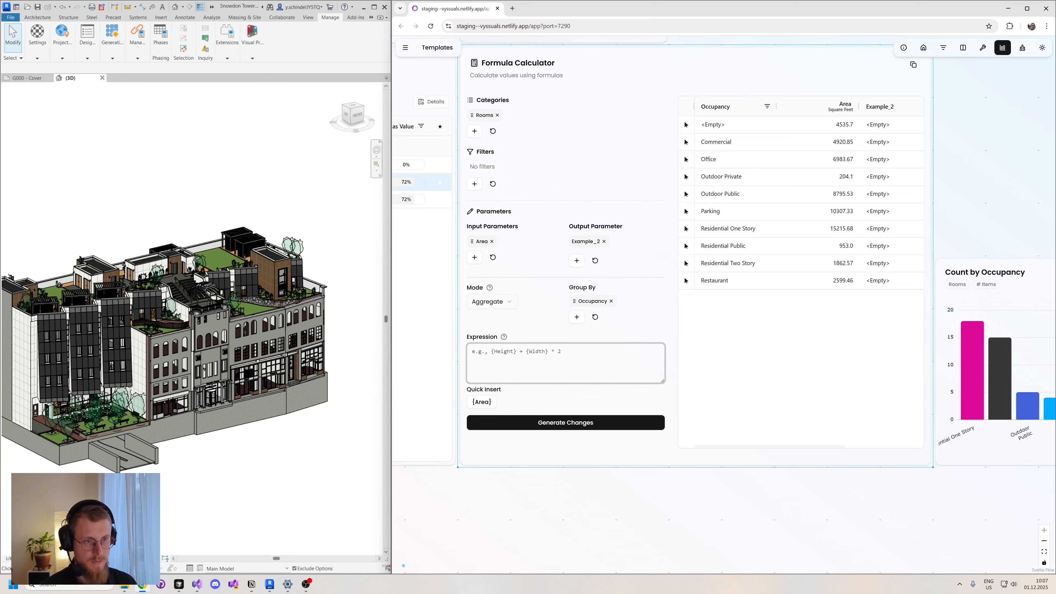
pyautogui.click(490, 402)
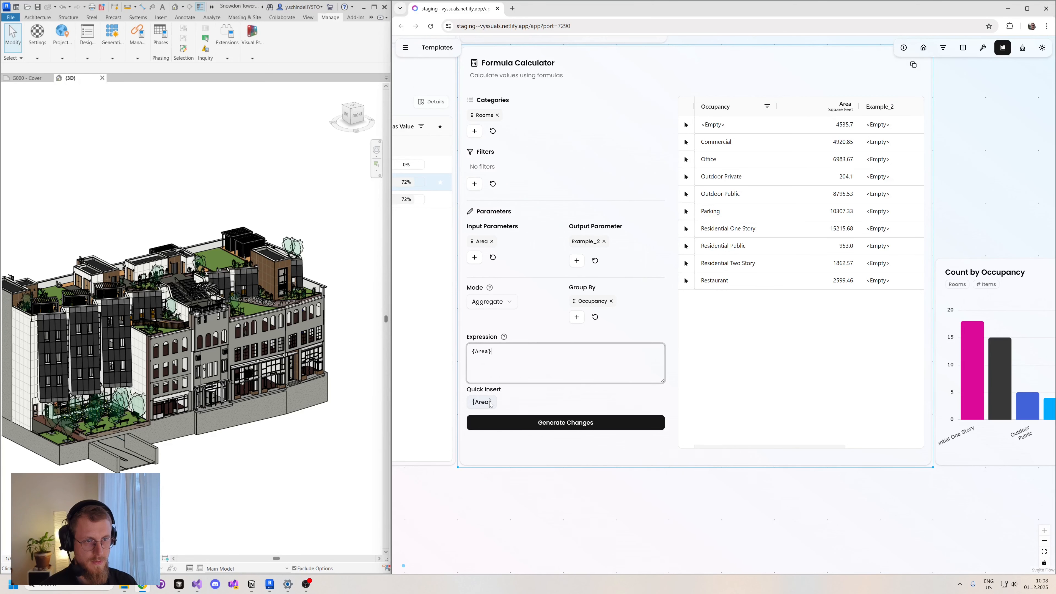
pyautogui.click(554, 423)
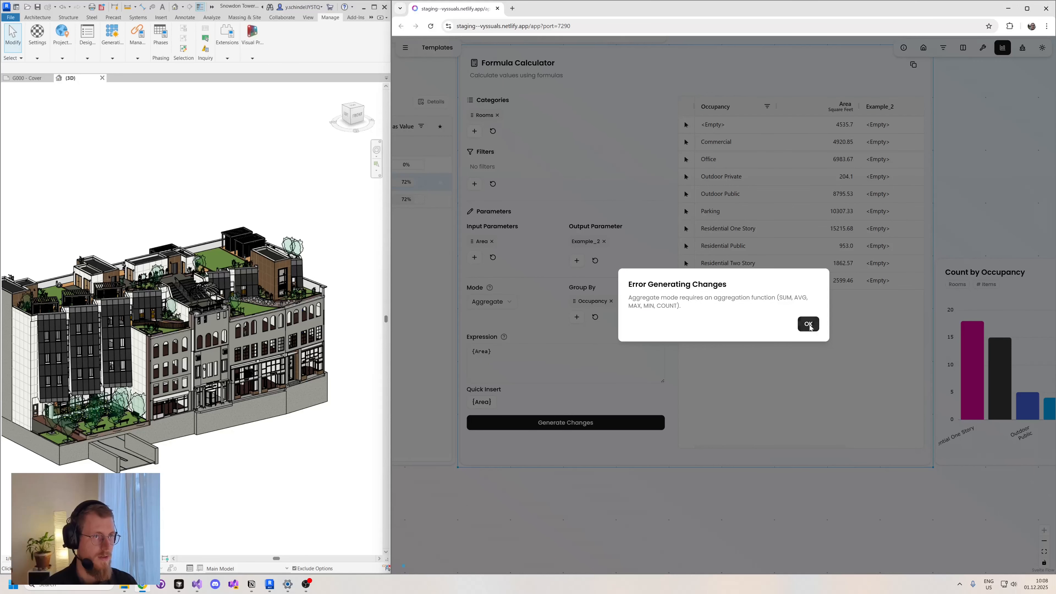
pyautogui.click(808, 324)
# - Wrap {Area} in a sum function in the expression and generate the changes
pyautogui.click(467, 352)
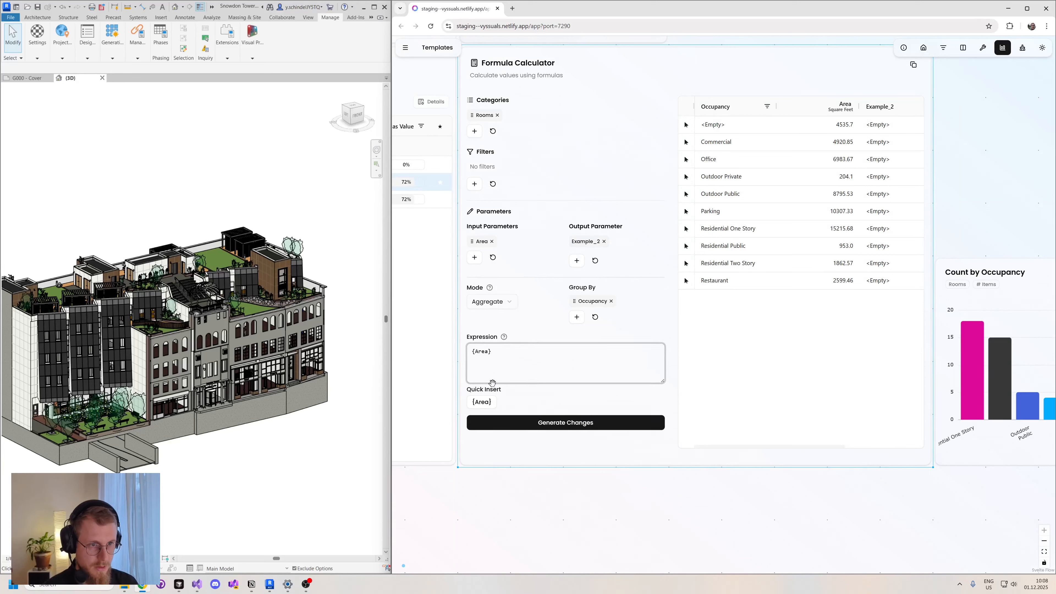
pyautogui.write('sum(')
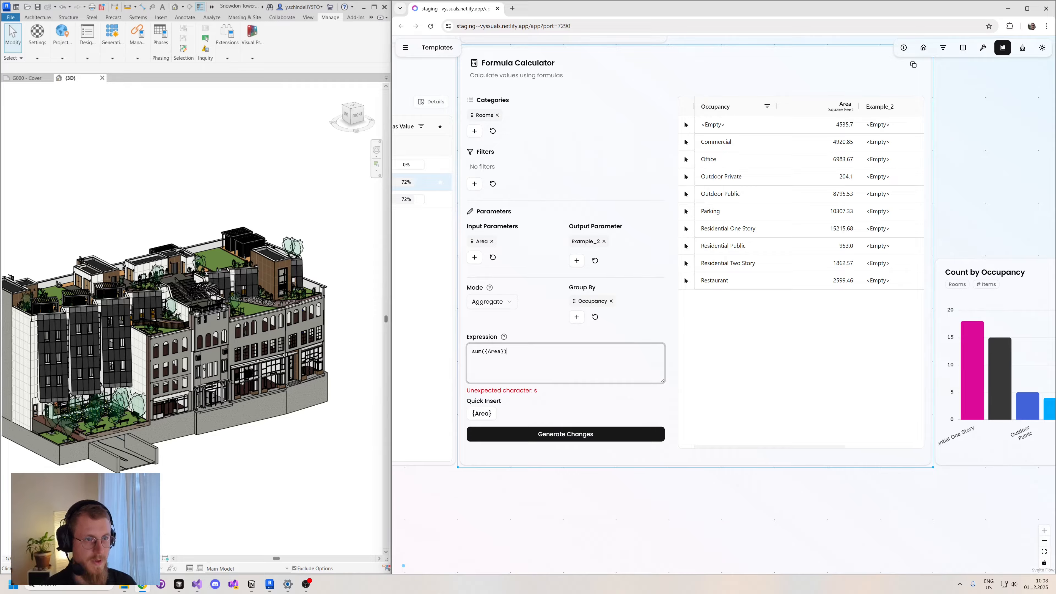
pyautogui.click(565, 423)
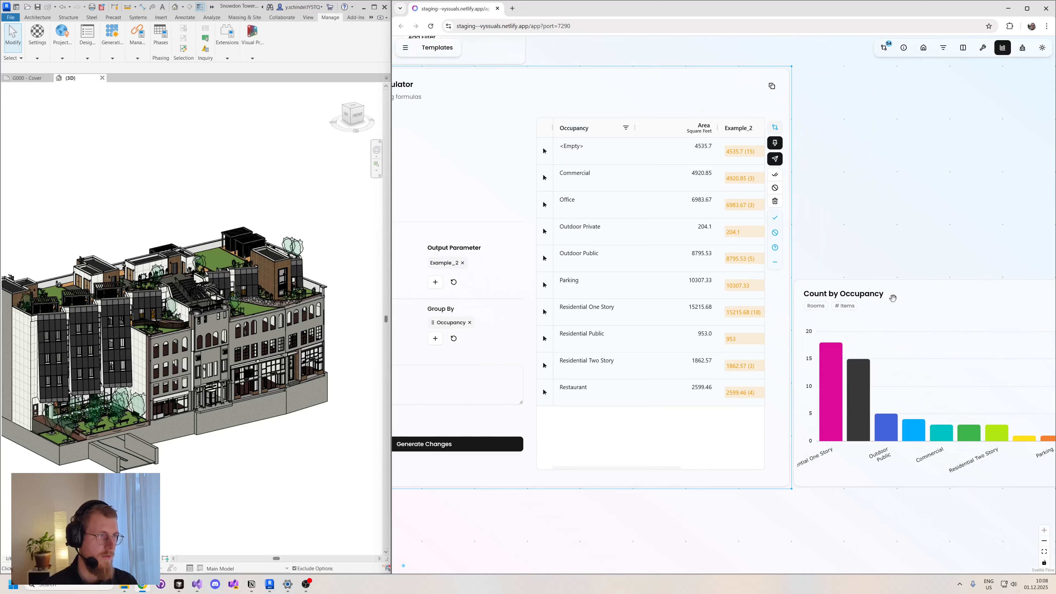
# - Widen the Formula Calculator card so the Example_2 column fits and apply the generated changes to Revit
pyautogui.click(787, 484)
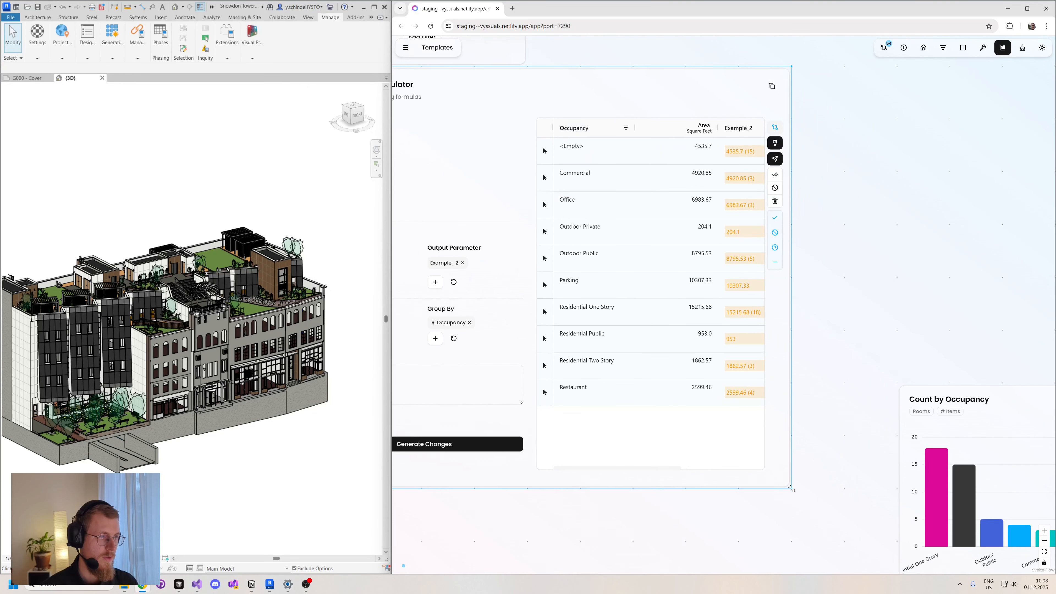
pyautogui.moveTo(789, 486); pyautogui.dragTo(844, 488)
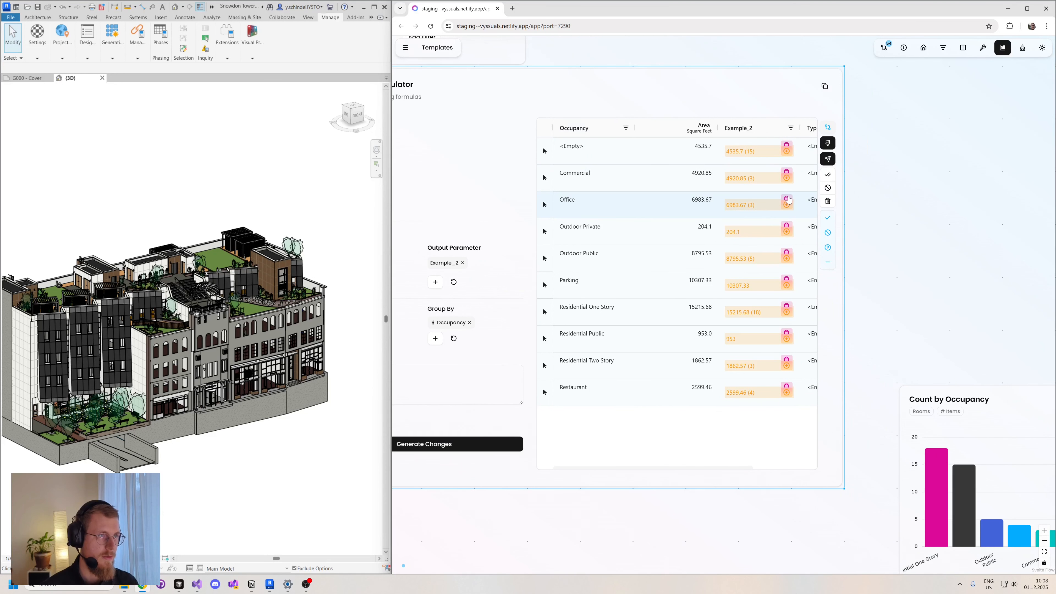
pyautogui.click(828, 159)
pyautogui.click(781, 324)
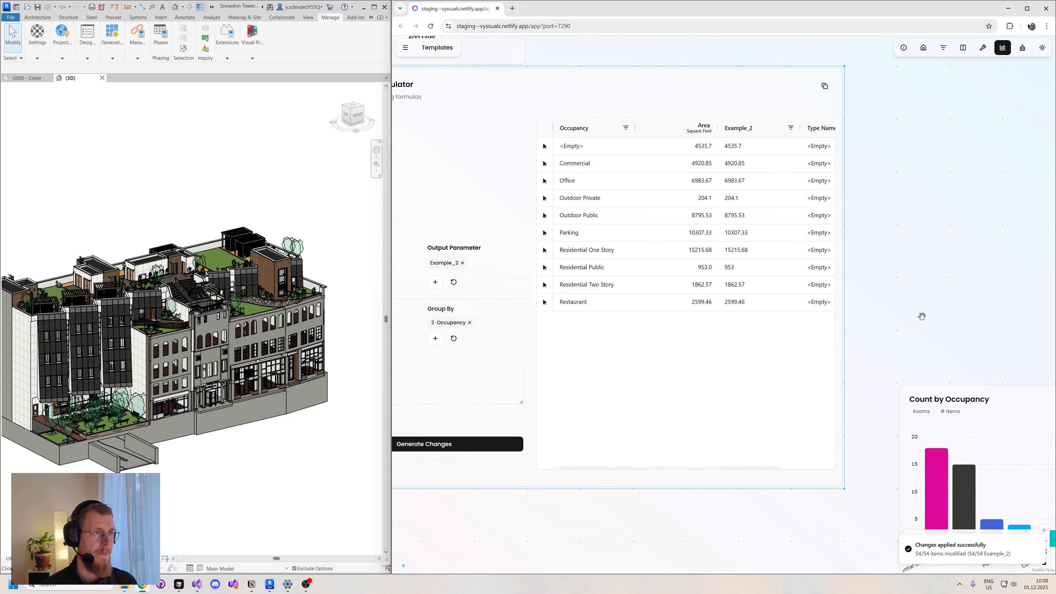
# - Expand the data table of the Count by Occupancy chart and place the chart next to the Formula Calculator card
pyautogui.moveTo(922, 316); pyautogui.dragTo(840, 292)
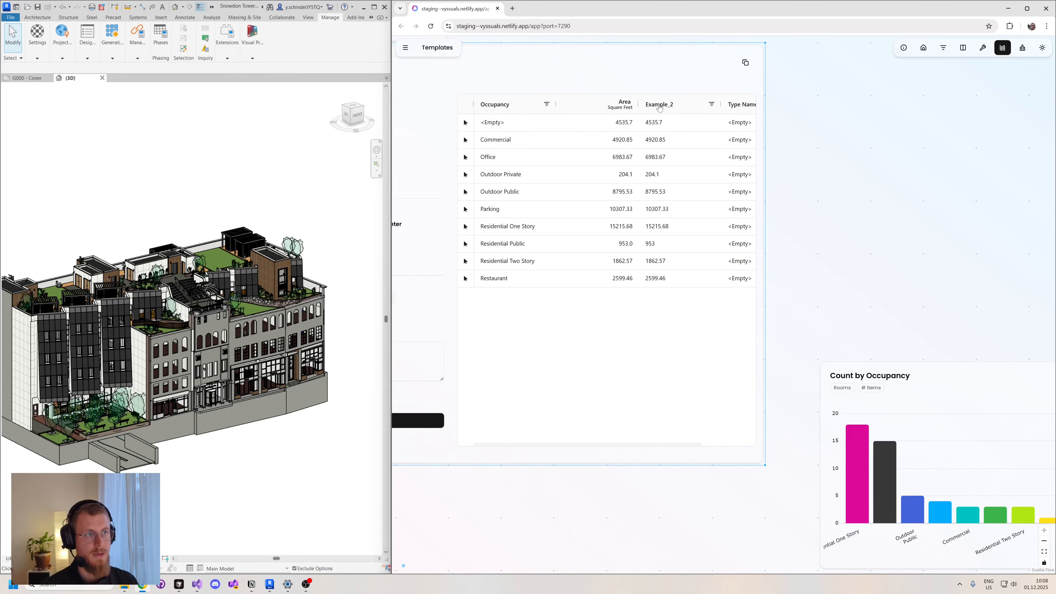
pyautogui.moveTo(885, 261); pyautogui.dragTo(661, 139)
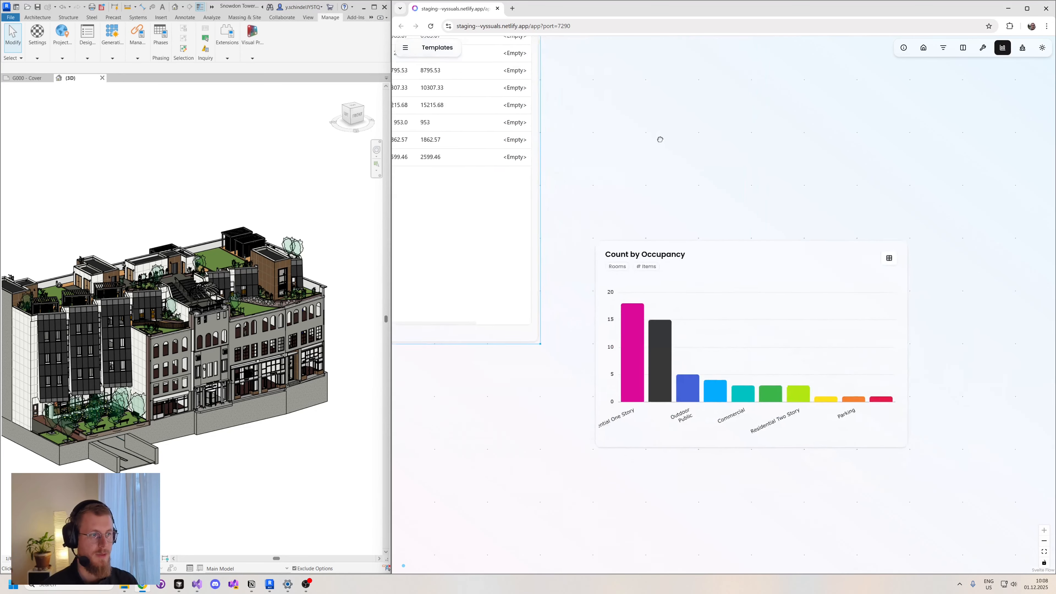
pyautogui.moveTo(642, 214); pyautogui.dragTo(665, 201)
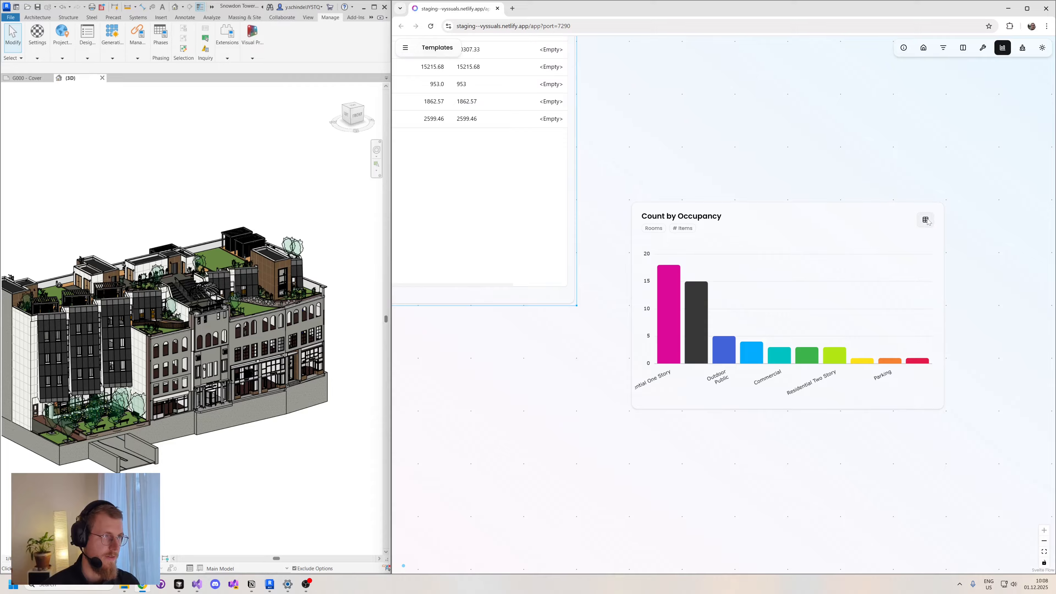
pyautogui.click(924, 219)
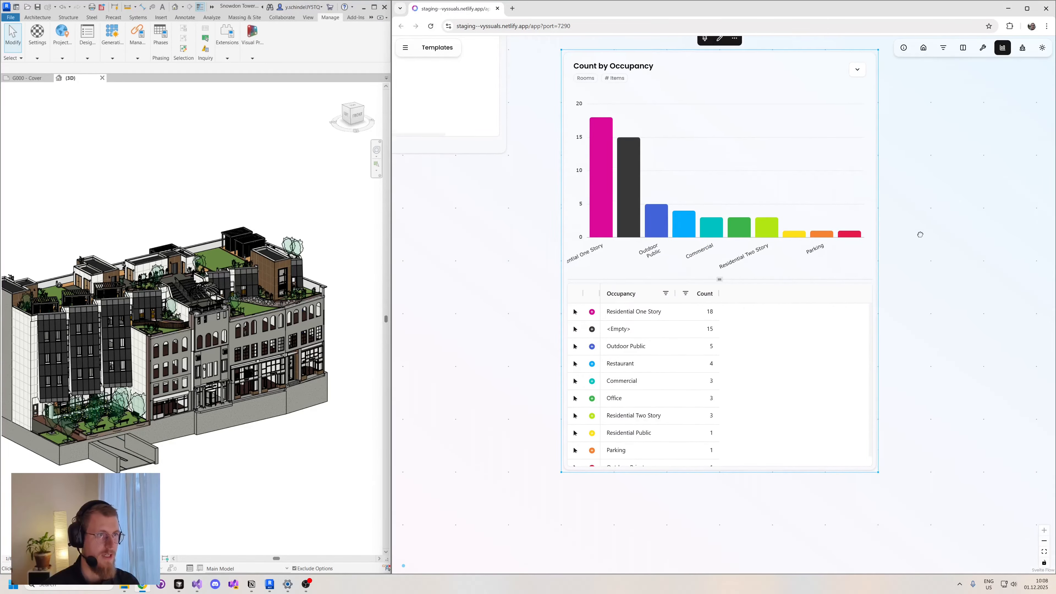
pyautogui.moveTo(793, 132); pyautogui.dragTo(793, 224)
pyautogui.moveTo(778, 282); pyautogui.dragTo(732, 106)
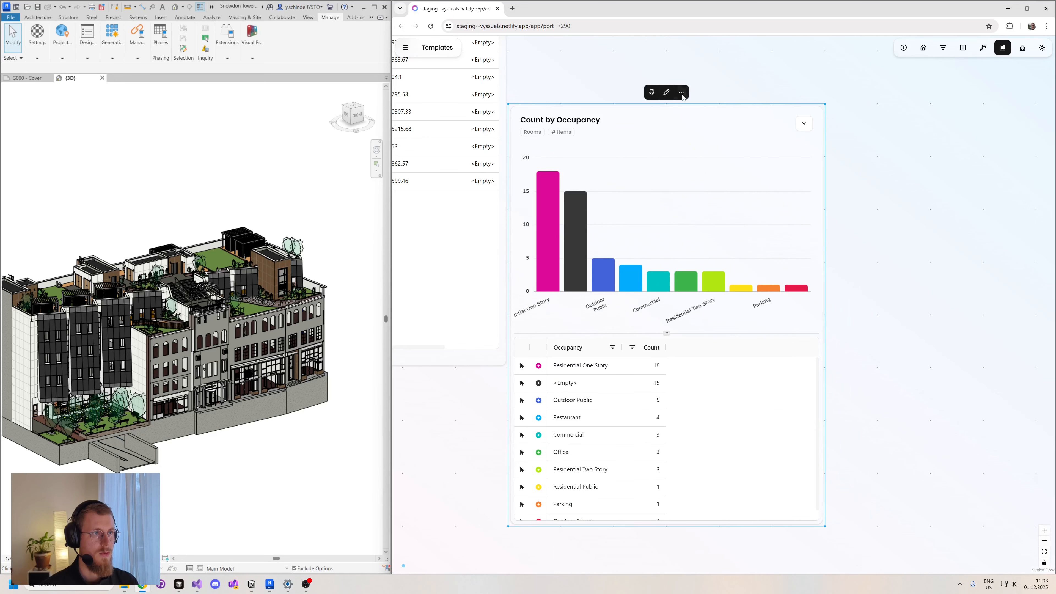
# - Convert the Count by Occupancy chart to a table and add Example_2 to its shown values
pyautogui.click(667, 92)
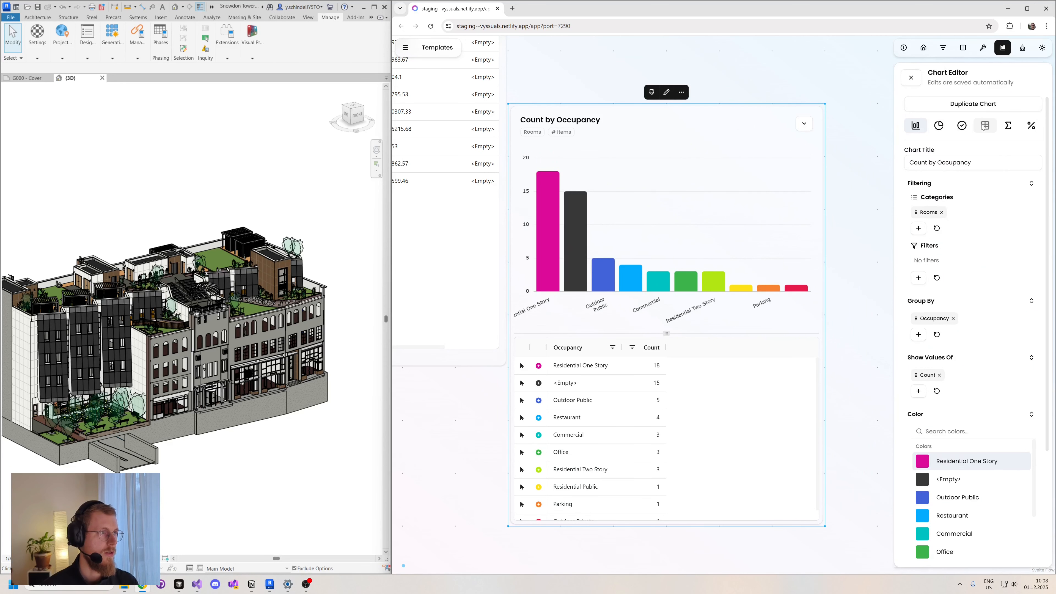
pyautogui.click(984, 126)
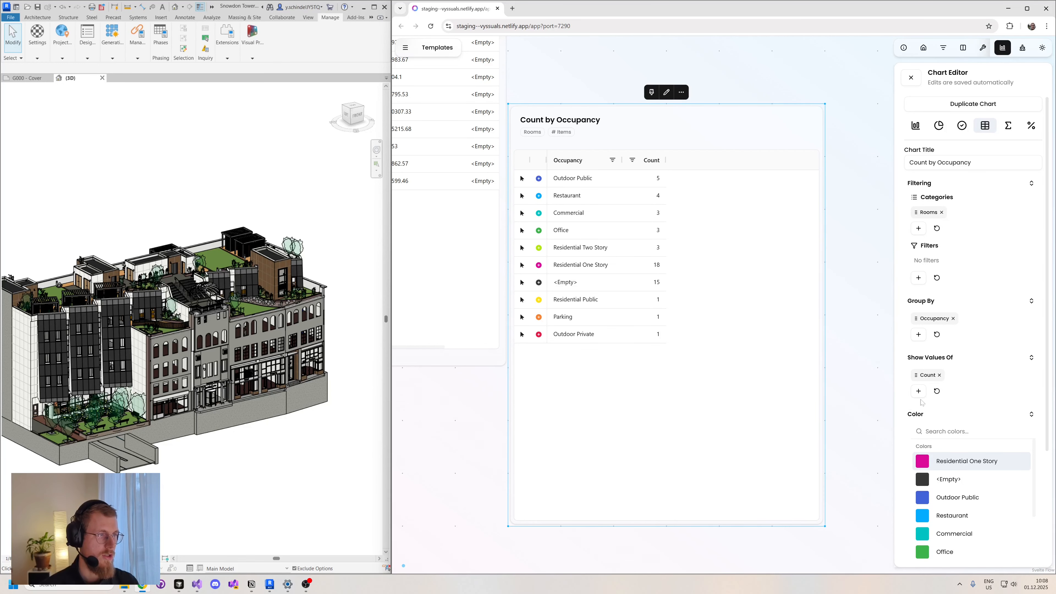
pyautogui.click(918, 391)
pyautogui.write('ex')
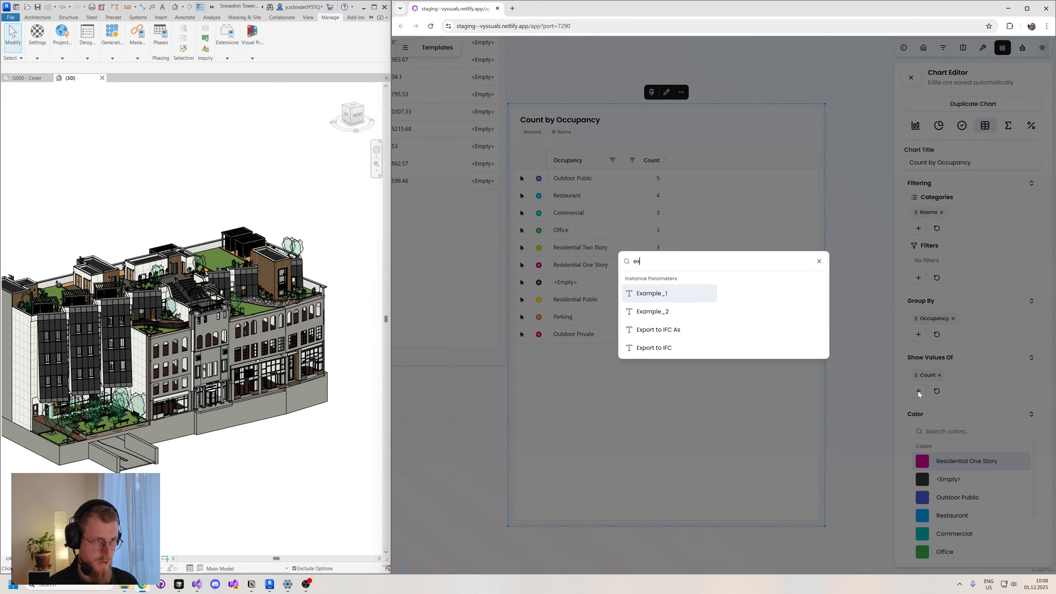
pyautogui.press('Down')
pyautogui.press('Return')
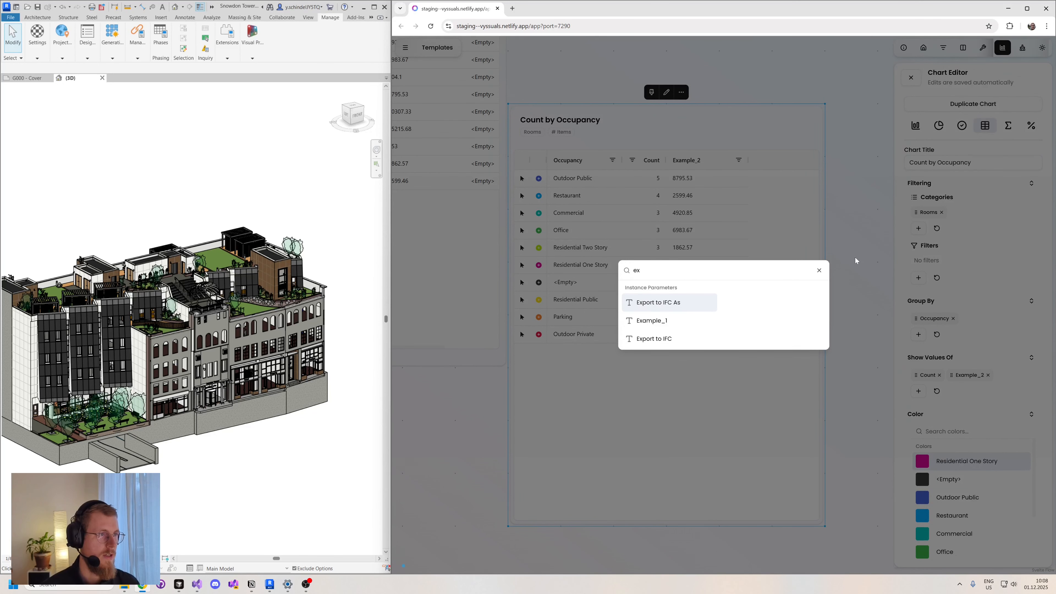
pyautogui.click(816, 241)
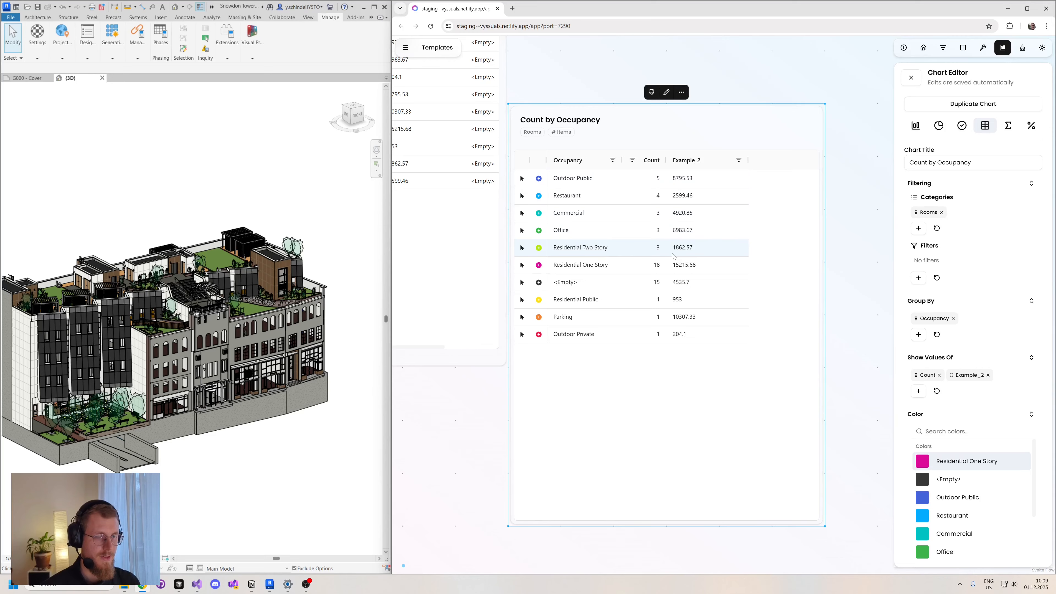
# - Drill down into the Residential Two Story group and visualise the chart's occupancy colors in the Revit 3D view
pyautogui.click(538, 249)
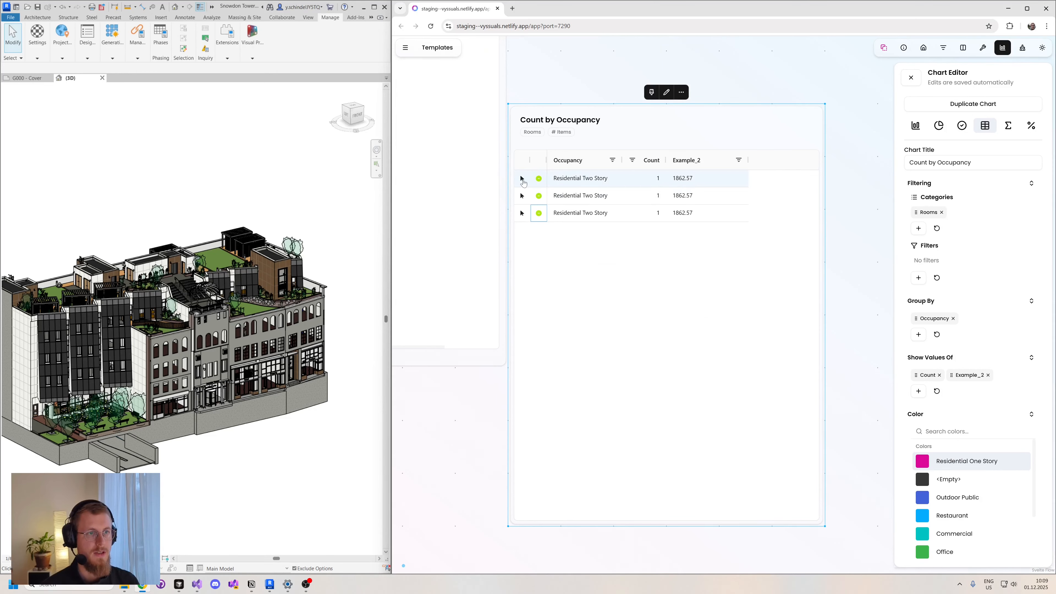
pyautogui.click(651, 92)
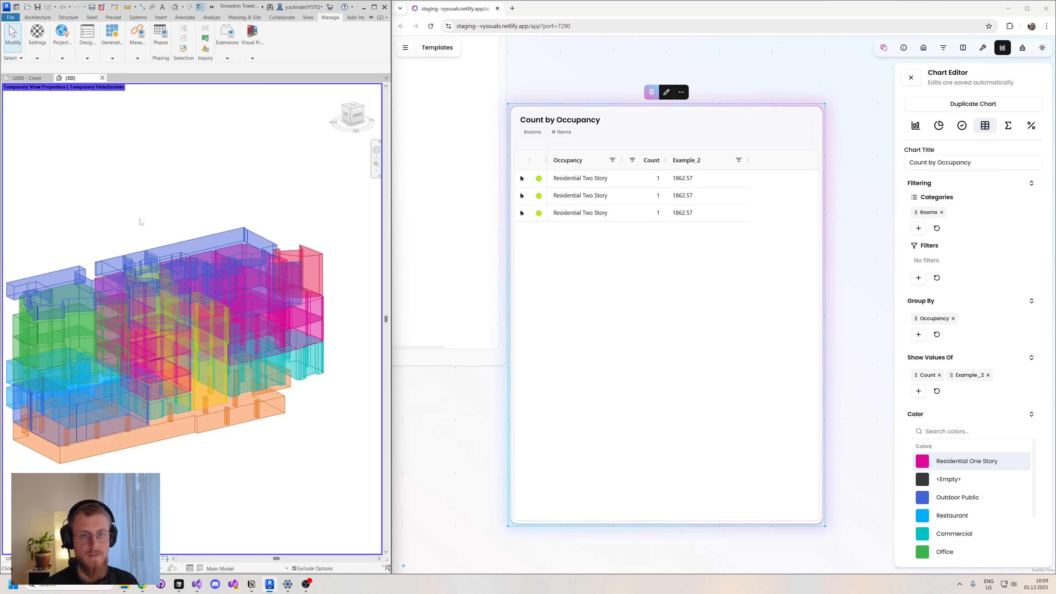
pyautogui.keyDown('shift'); pyautogui.moveTo(141, 220); pyautogui.dragTo(197, 174, button='middle'); pyautogui.keyUp('shift')
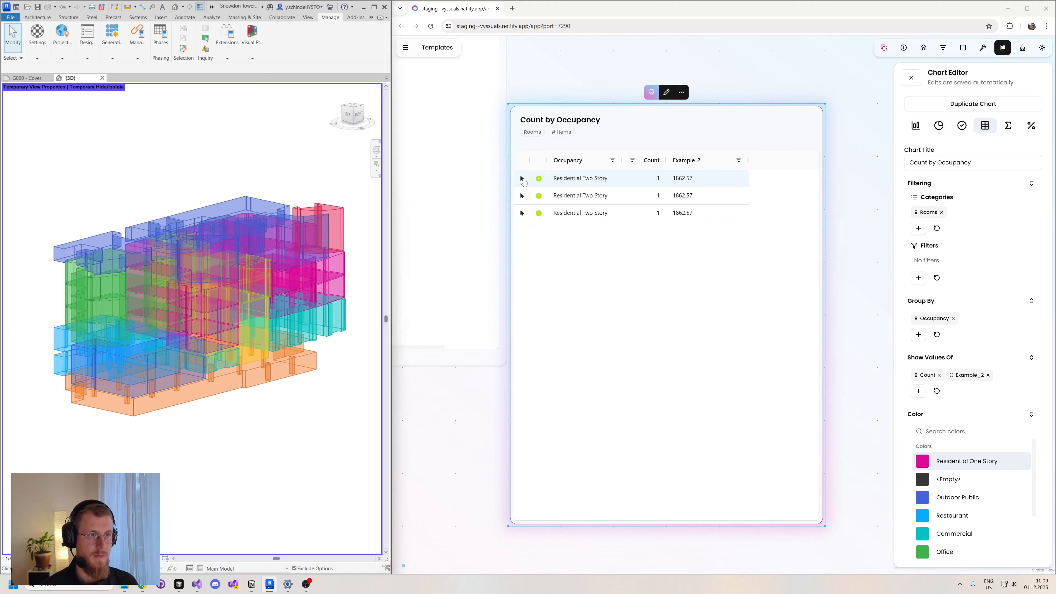
# - Select each Residential Two Story room in the model without selecting underlying rooms, clear the selection and return to the full group list
pyautogui.click(522, 178)
pyautogui.click(521, 195)
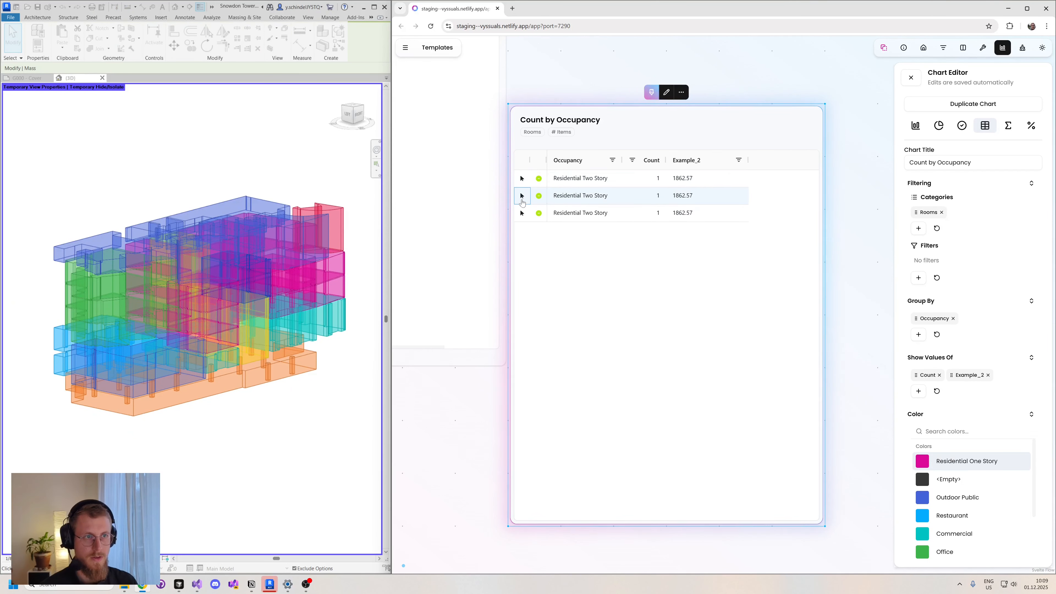
pyautogui.click(522, 213)
pyautogui.click(294, 373)
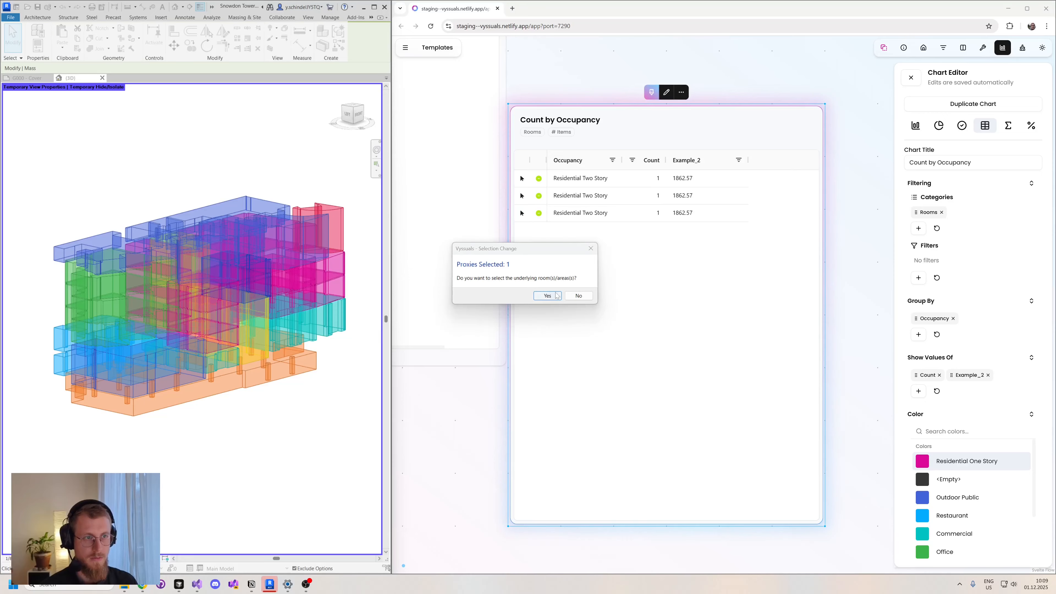
pyautogui.click(578, 296)
pyautogui.click(288, 435)
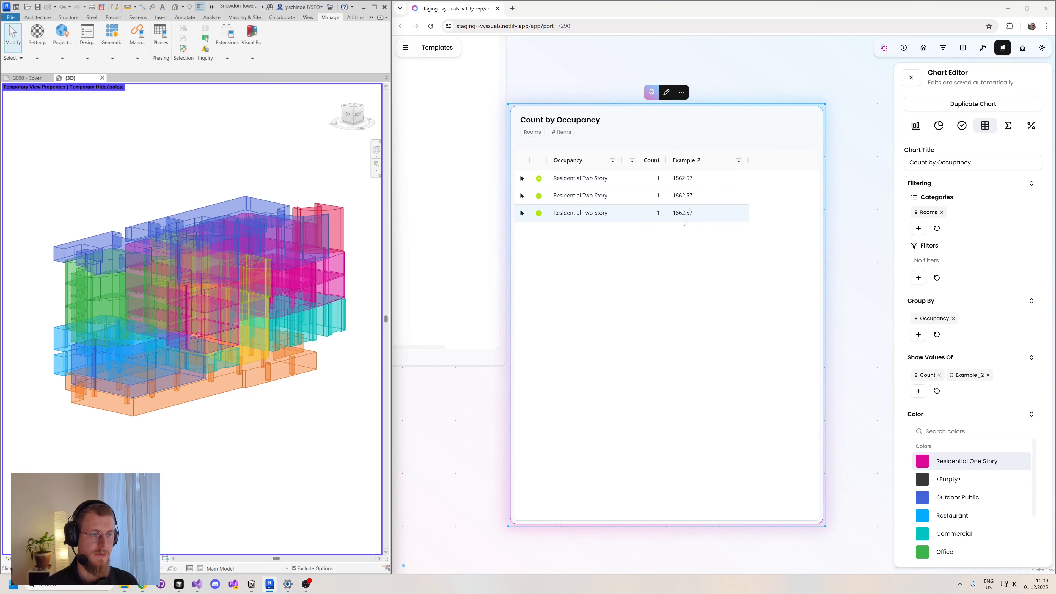
pyautogui.click(539, 179)
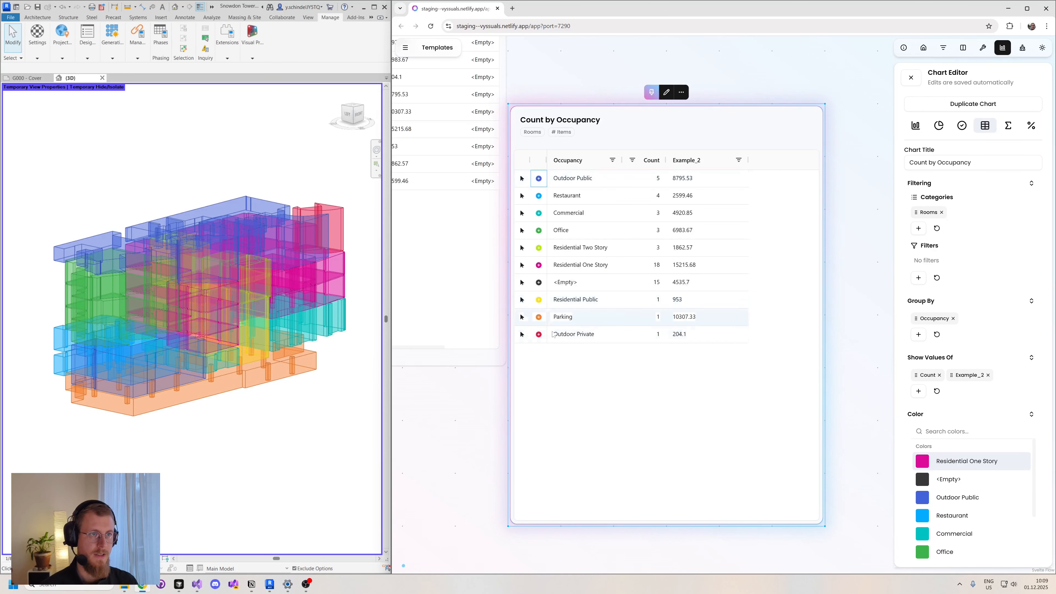
# - Close the Chart Editor of the Count by Occupancy table
pyautogui.moveTo(461, 401); pyautogui.dragTo(492, 405)
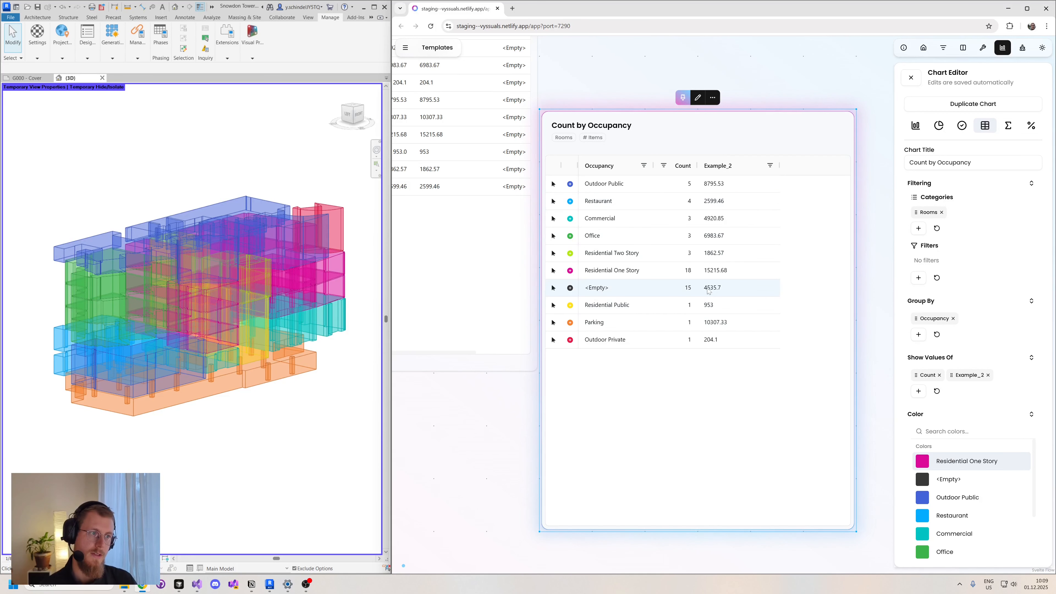
pyautogui.click(910, 77)
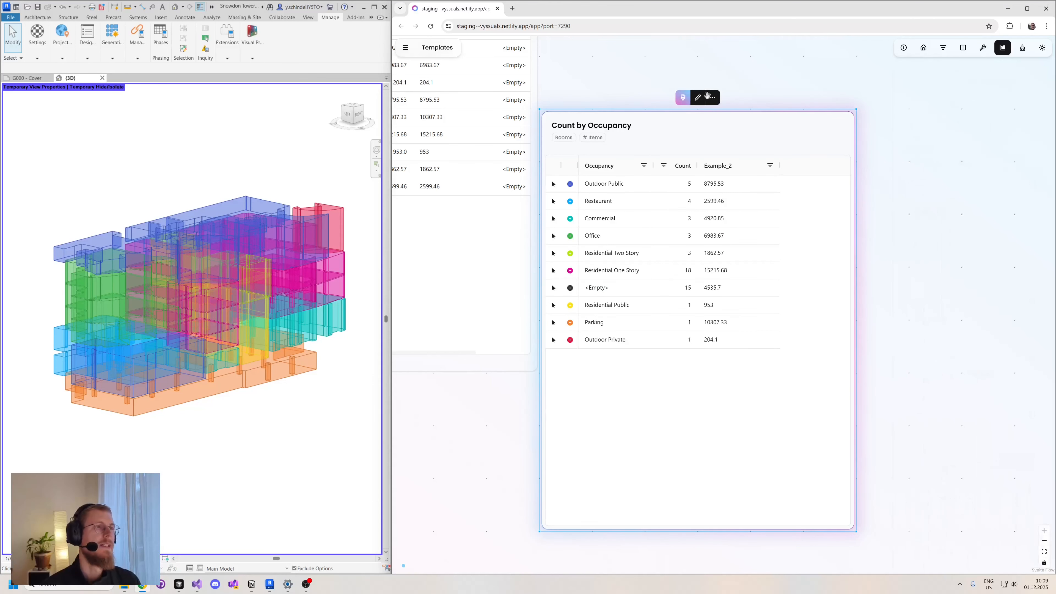
# - Remove the sum function from the Formula Calculator's expression, leaving {Area}, and show the expression help for Aggregate mode
pyautogui.moveTo(636, 83); pyautogui.dragTo(1032, 200)
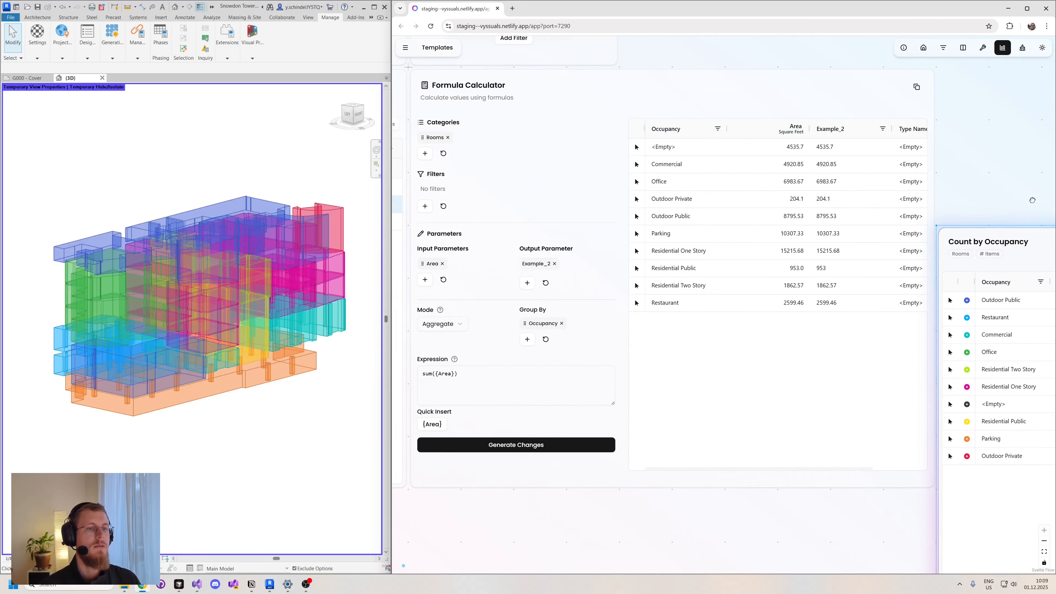
pyautogui.click(455, 373)
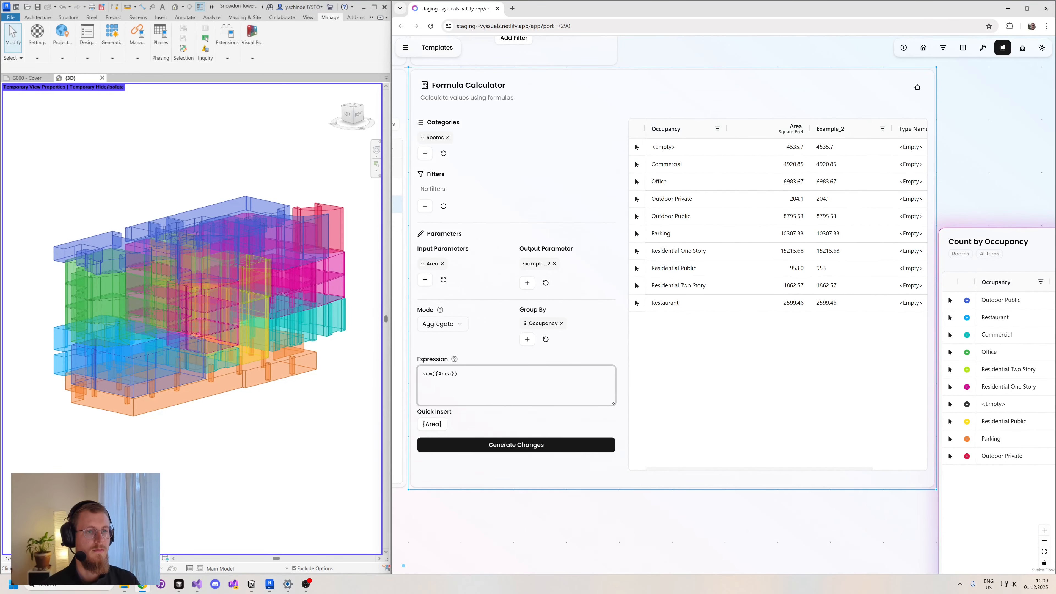
pyautogui.press('Home')
pyautogui.hotkey('shift', 'Right')
pyautogui.hotkey('shift', 'Right')
pyautogui.hotkey('shift', 'Right')
pyautogui.hotkey('shift', 'Right')
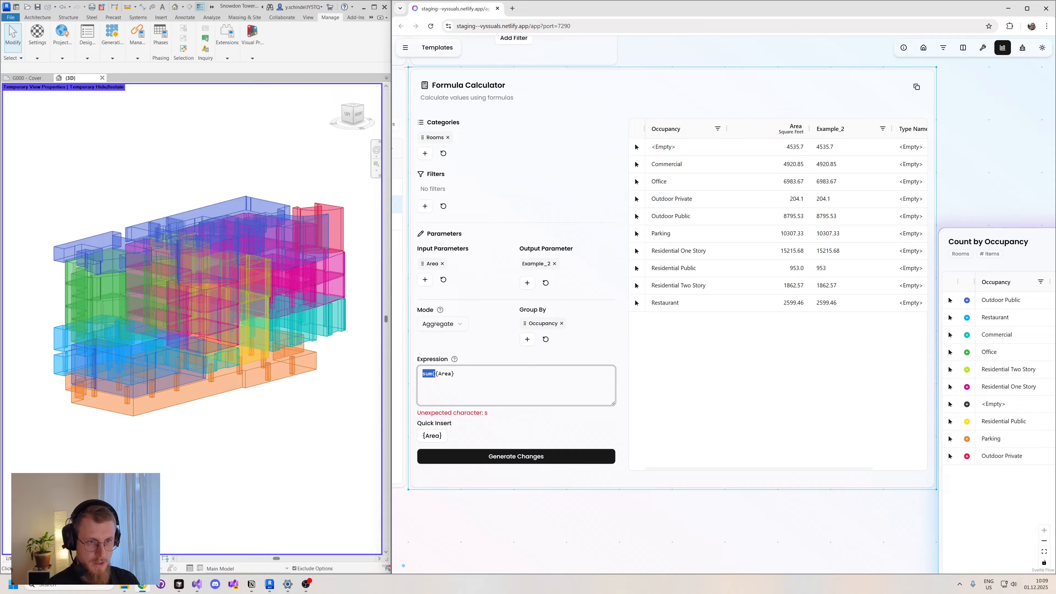
pyautogui.press('BackSpace')
pyautogui.moveTo(455, 360)
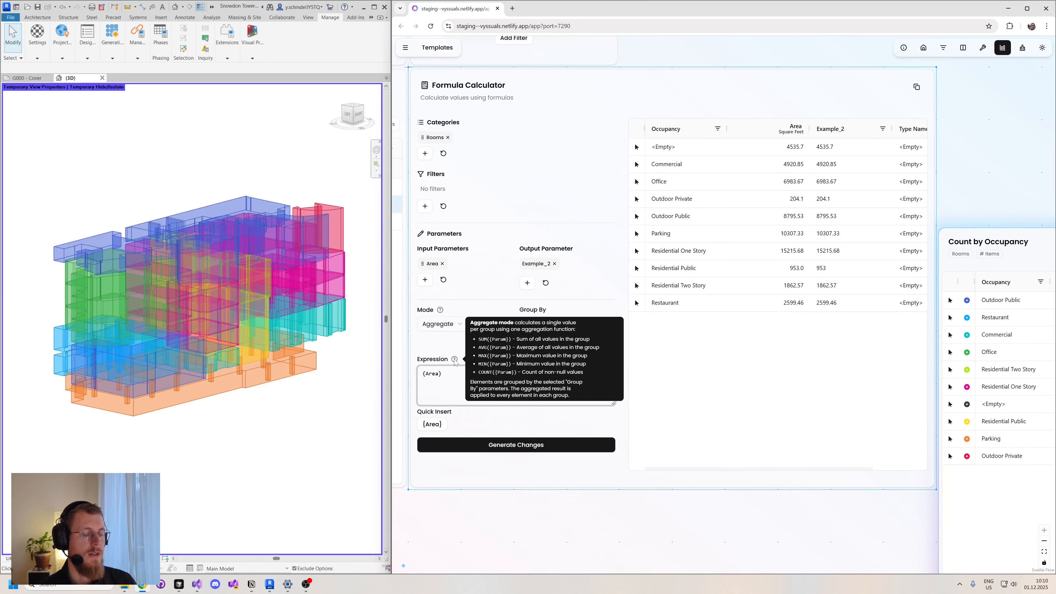
pyautogui.click(995, 189)
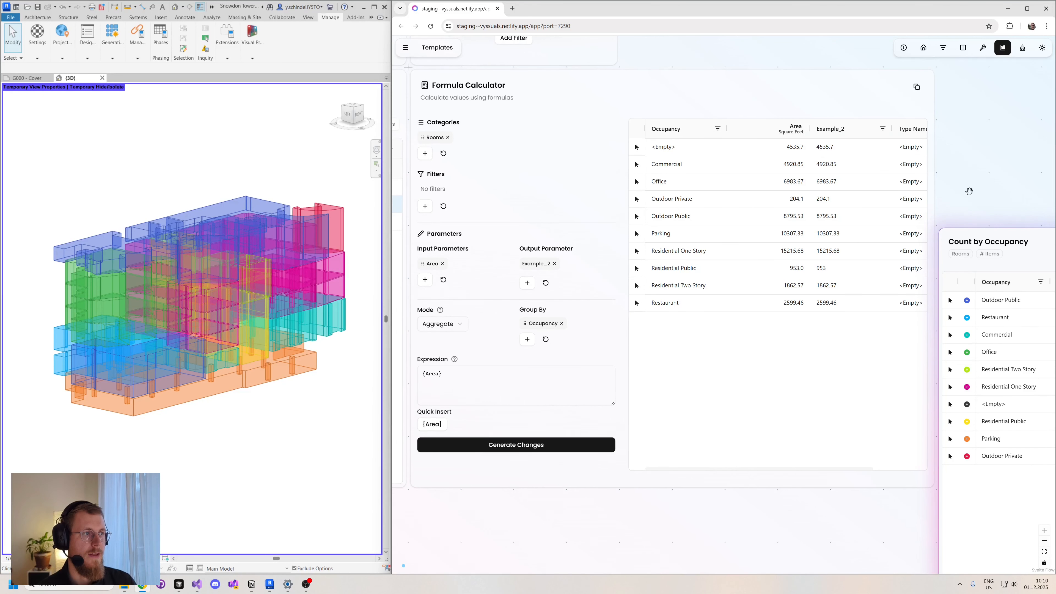
# - Look over the whole dashboard, from the Categories and Parameters cards to the Formula Calculator and the Count by Occupancy table
pyautogui.moveTo(996, 189); pyautogui.dragTo(722, 290)
pyautogui.moveTo(724, 345); pyautogui.dragTo(723, 187)
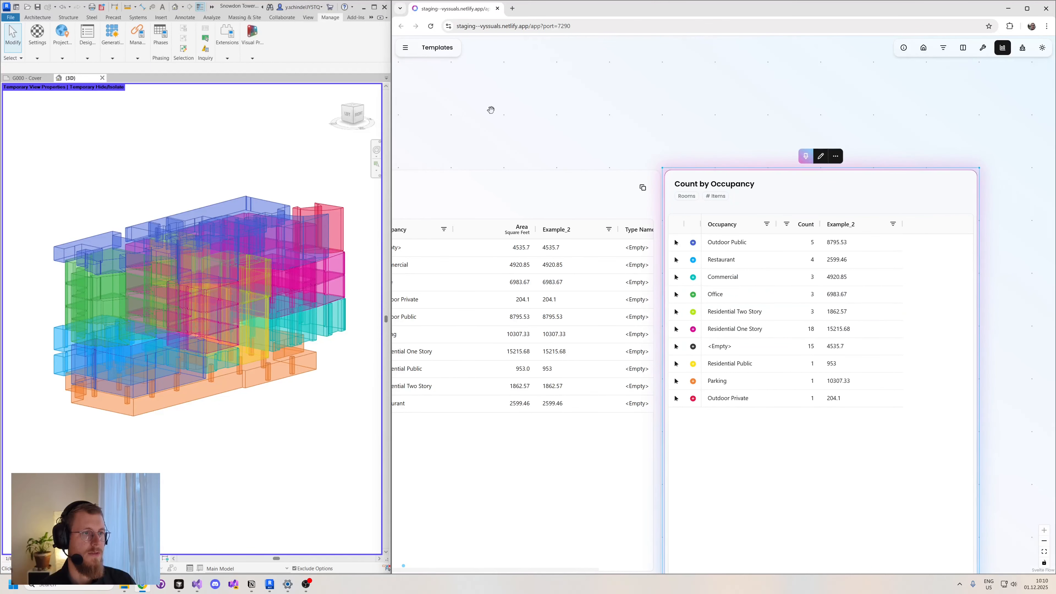
pyautogui.moveTo(490, 109); pyautogui.dragTo(825, 149)
pyautogui.scroll(-4, 825, 150)
pyautogui.scroll(1, 615, 114)
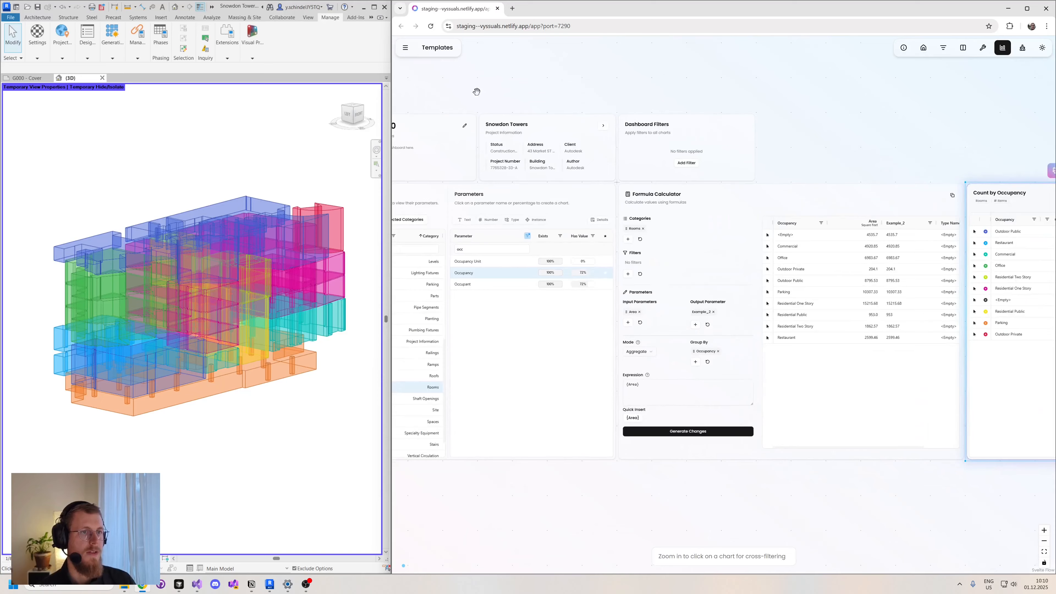
pyautogui.moveTo(476, 90); pyautogui.dragTo(556, 95)
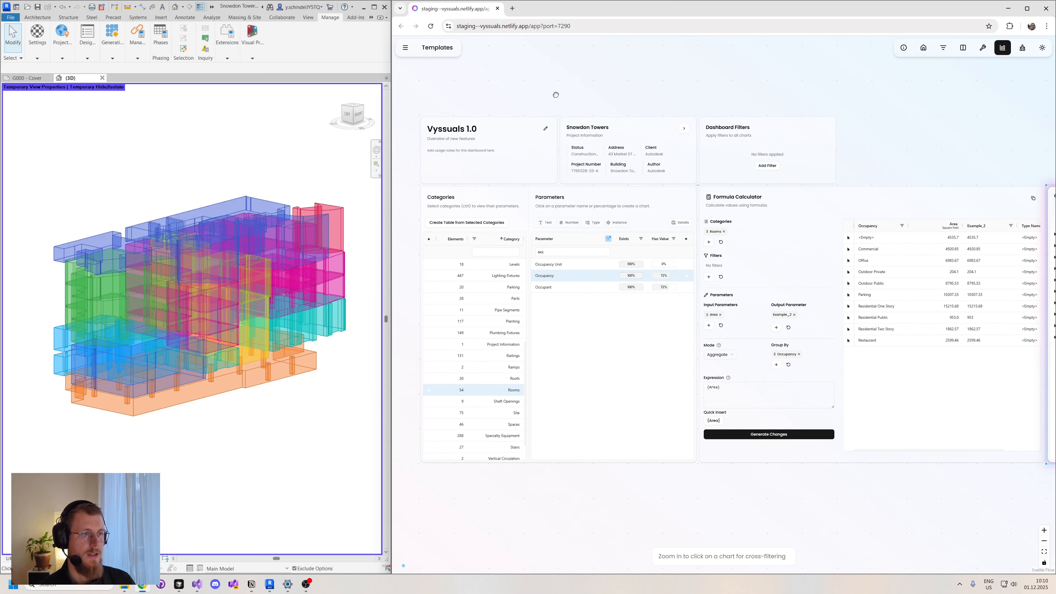
pyautogui.moveTo(756, 126); pyautogui.dragTo(706, 125)
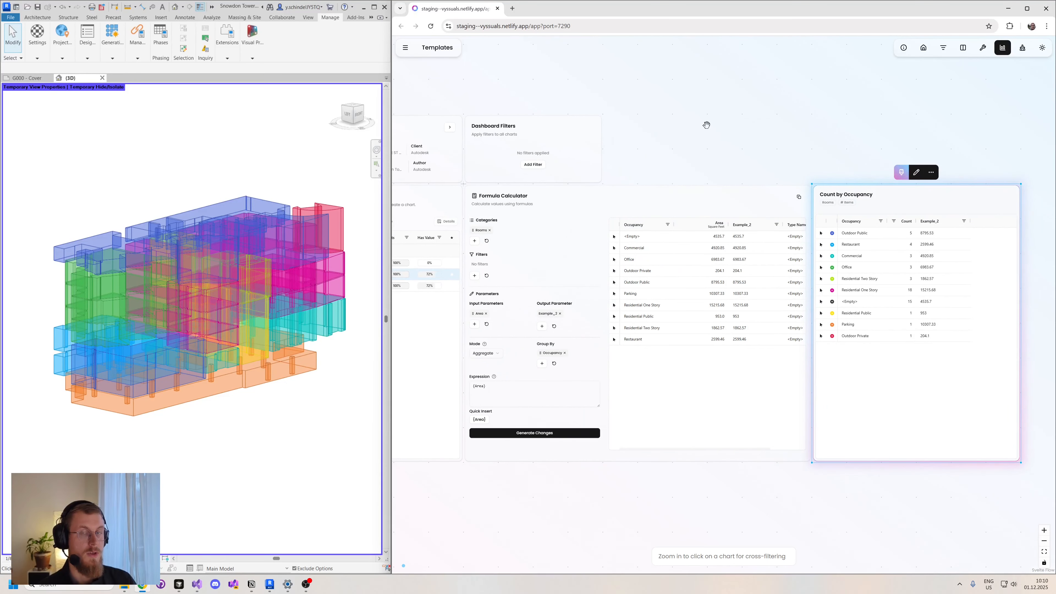